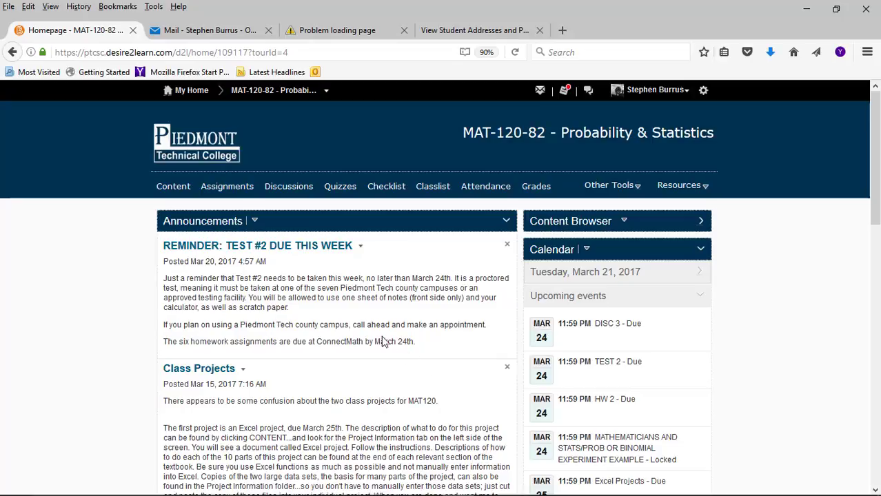
Open the course's Project Information content and its Excel Projects document
{"action": "left_click", "coordinate": [182, 192]}
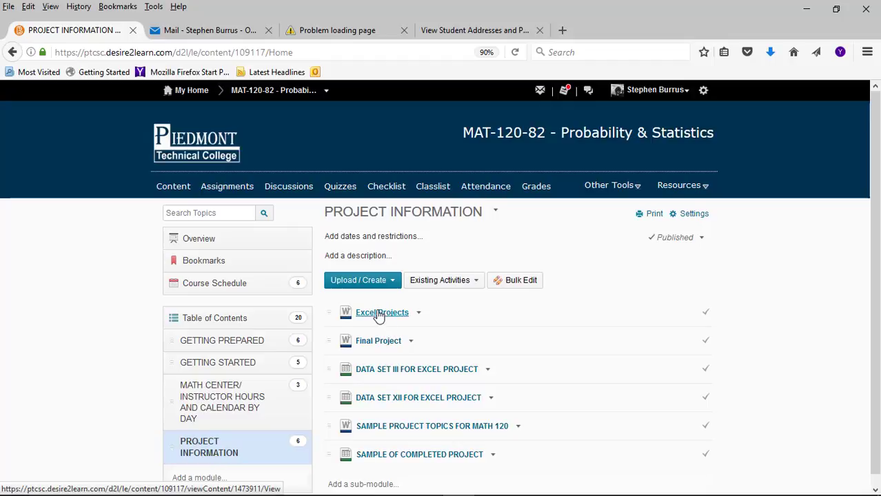
{"action": "left_click", "coordinate": [531, 322]}
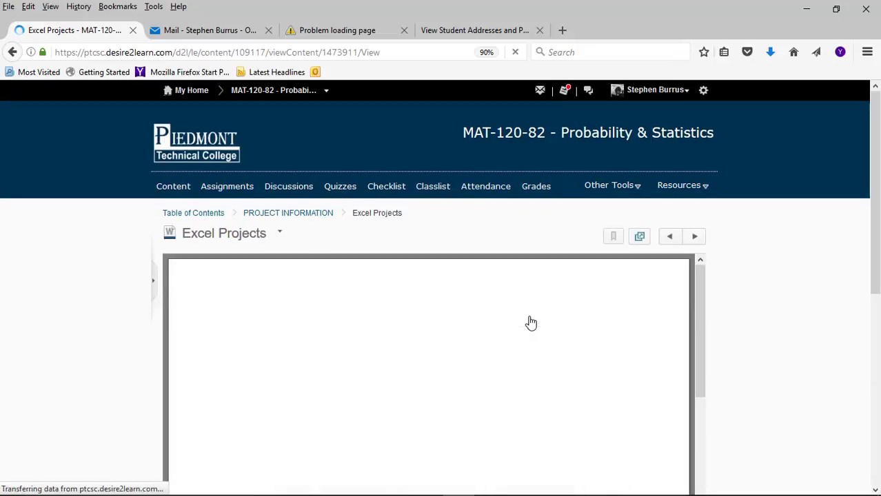
{"action": "scroll", "coordinate": [745, 290], "scroll_direction": "down", "scroll_amount": 3}
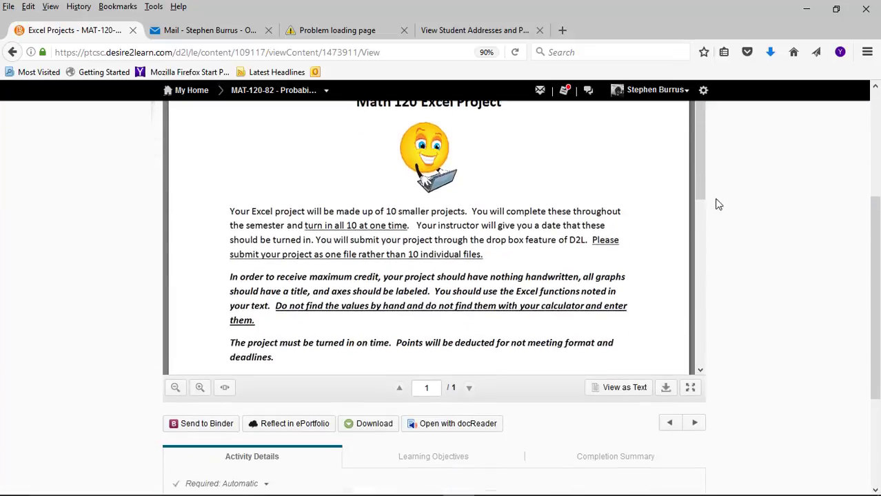
{"action": "left_click_drag", "start_coordinate": [704, 166], "coordinate": [706, 265]}
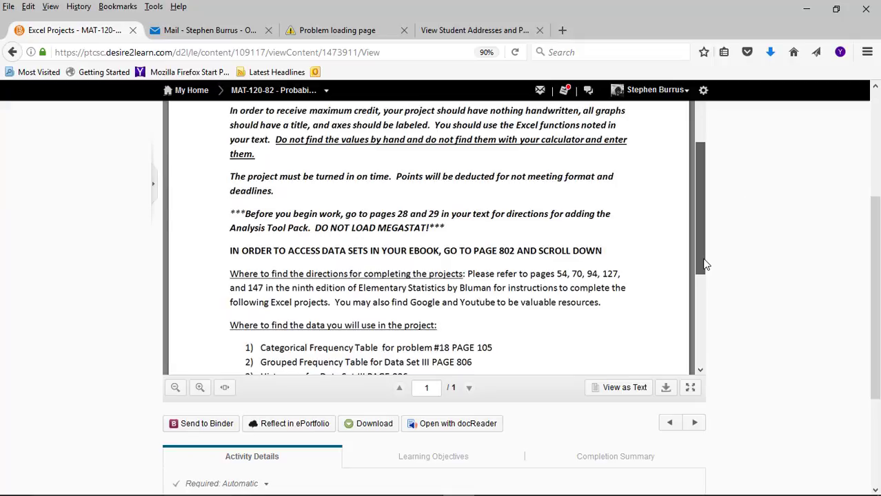
{"action": "scroll", "coordinate": [705, 265], "scroll_direction": "down", "scroll_amount": 1}
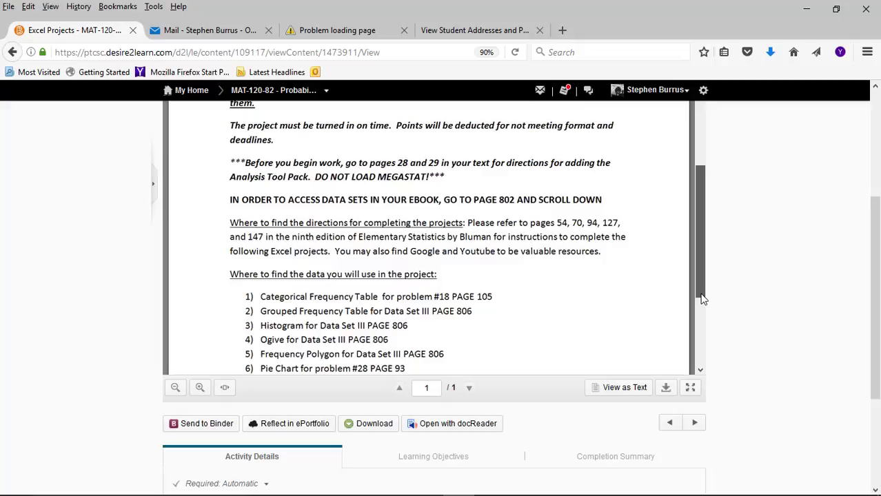
{"action": "scroll", "coordinate": [703, 298], "scroll_direction": "down", "scroll_amount": 2}
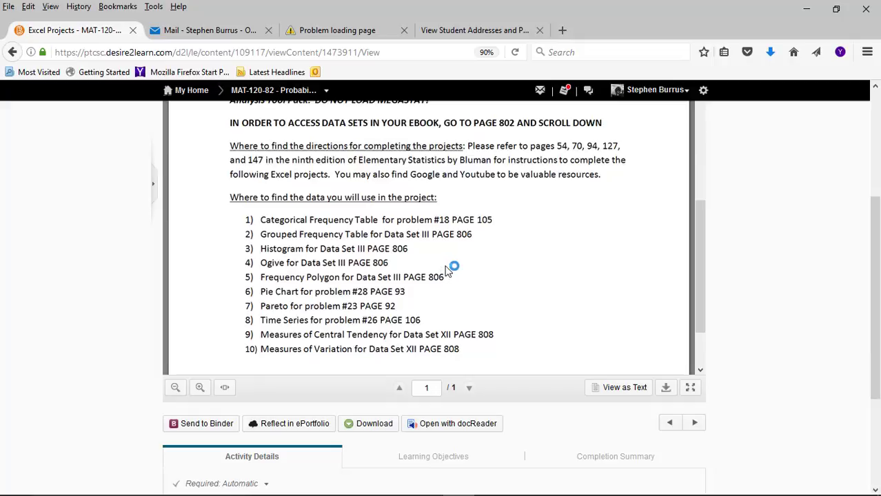
{"action": "left_click", "coordinate": [12, 53]}
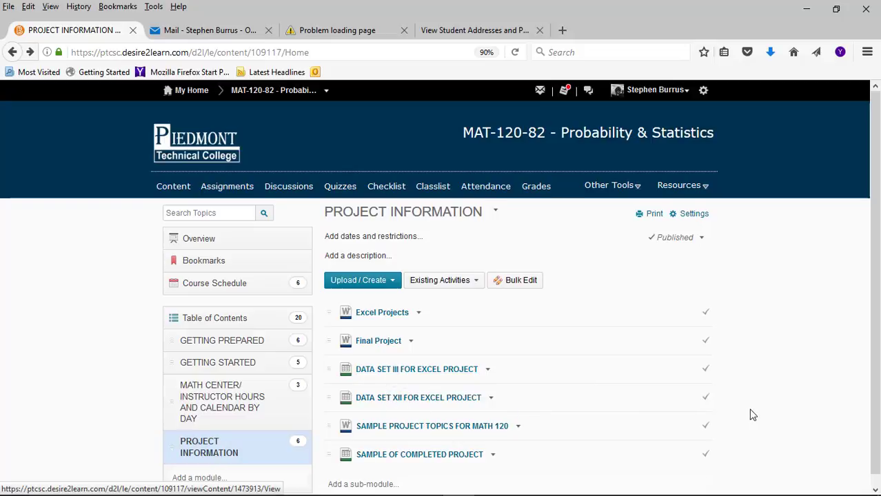
Reopen the Excel Projects document, scroll to the data list, then switch to Excel's blank Book1
{"action": "scroll", "coordinate": [749, 413], "scroll_direction": "down", "scroll_amount": 1}
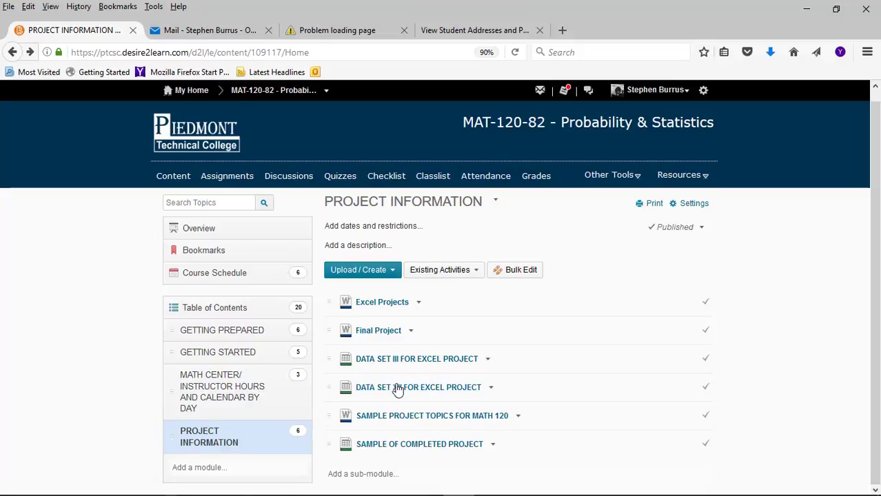
{"action": "left_click", "coordinate": [390, 309]}
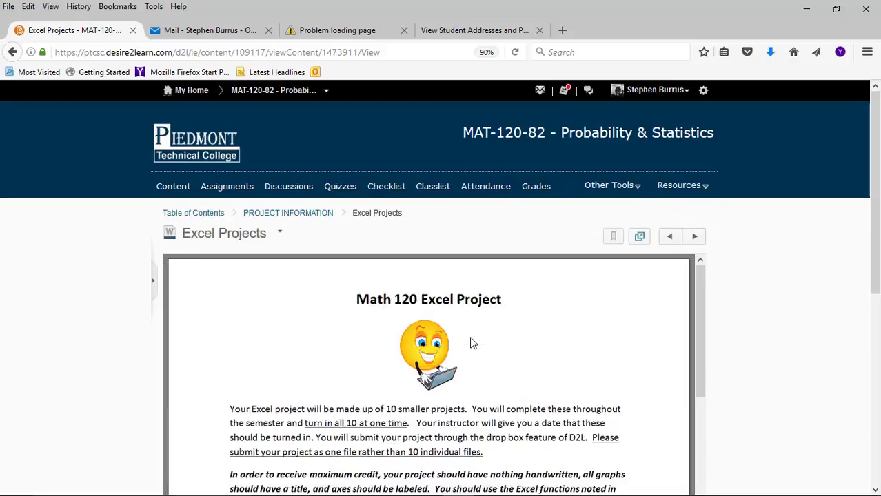
{"action": "scroll", "coordinate": [472, 342], "scroll_direction": "down", "scroll_amount": 5}
{"action": "scroll", "coordinate": [471, 343], "scroll_direction": "down", "scroll_amount": 3}
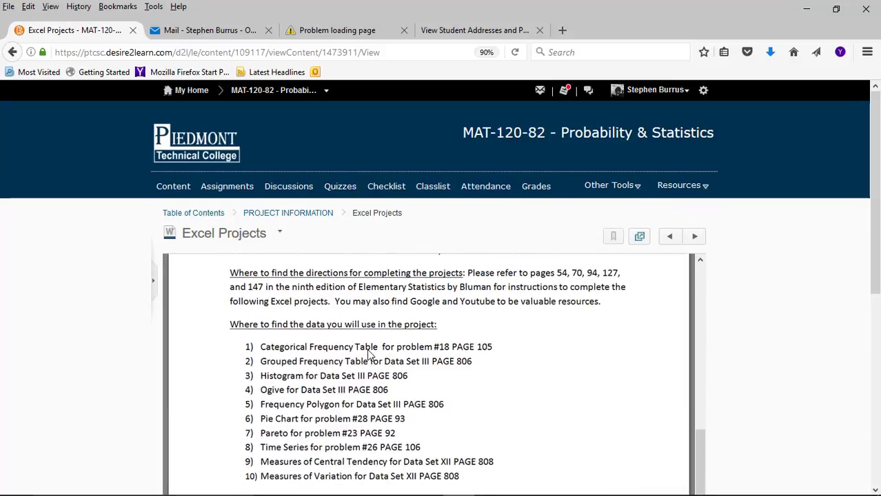
{"action": "mouse_move", "coordinate": [639, 491]}
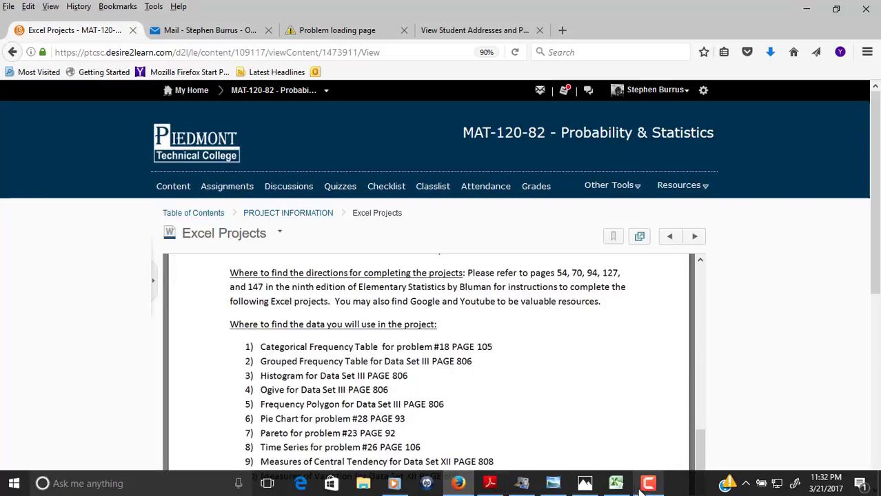
{"action": "left_click", "coordinate": [616, 484]}
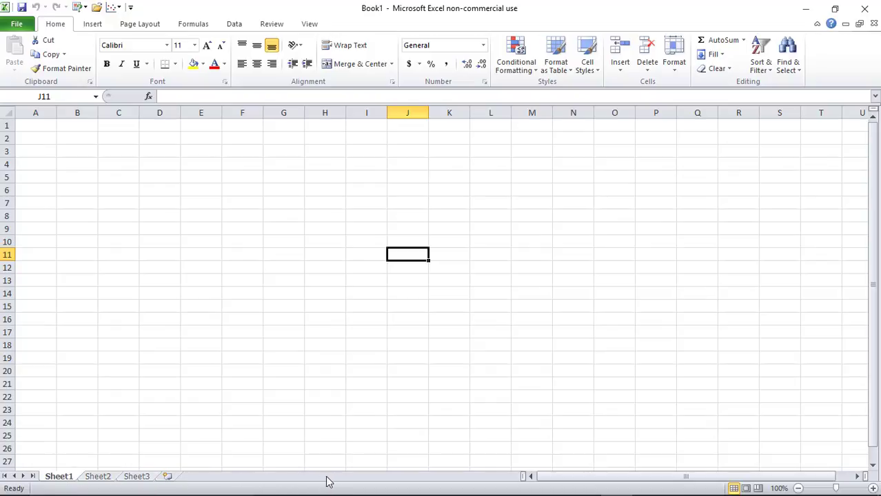
Add Sheet4, Sheet5 and Sheet6 to Book1 and show the File Info page
{"action": "left_click", "coordinate": [168, 477]}
{"action": "left_click", "coordinate": [203, 477]}
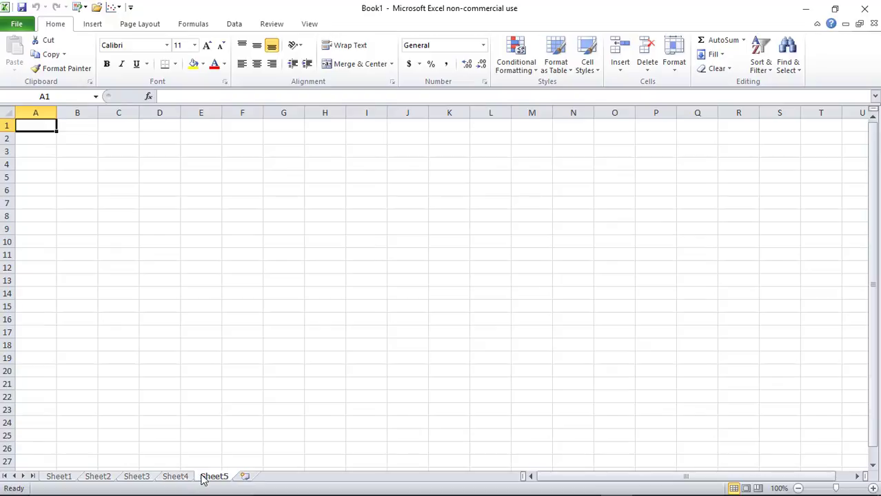
{"action": "left_click", "coordinate": [244, 477]}
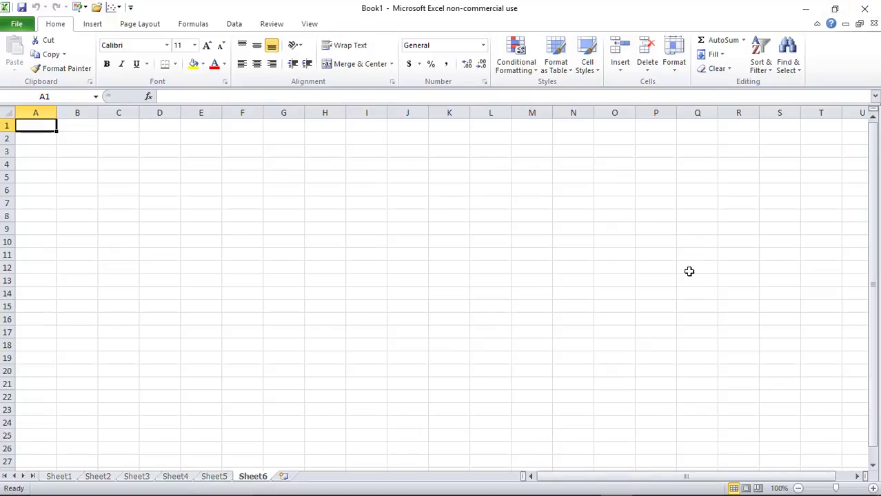
{"action": "left_click", "coordinate": [24, 24]}
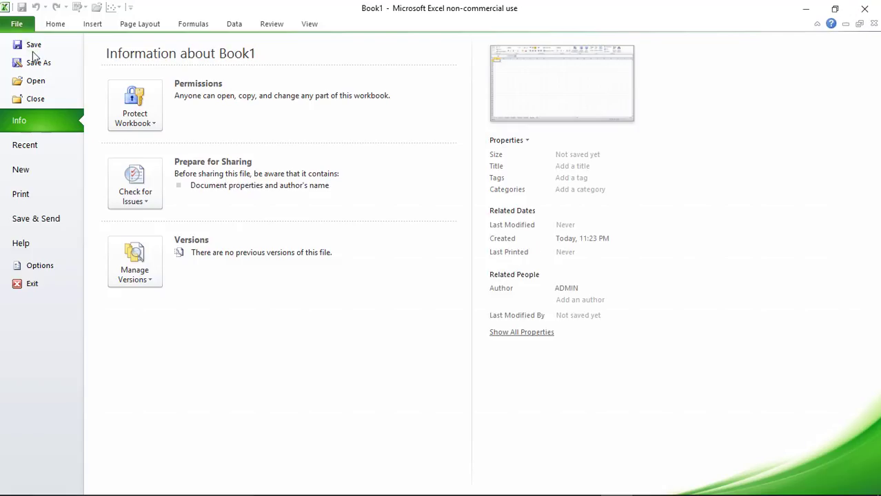
Open the ExcelProject workbook from the Desktop
{"action": "left_click", "coordinate": [35, 83]}
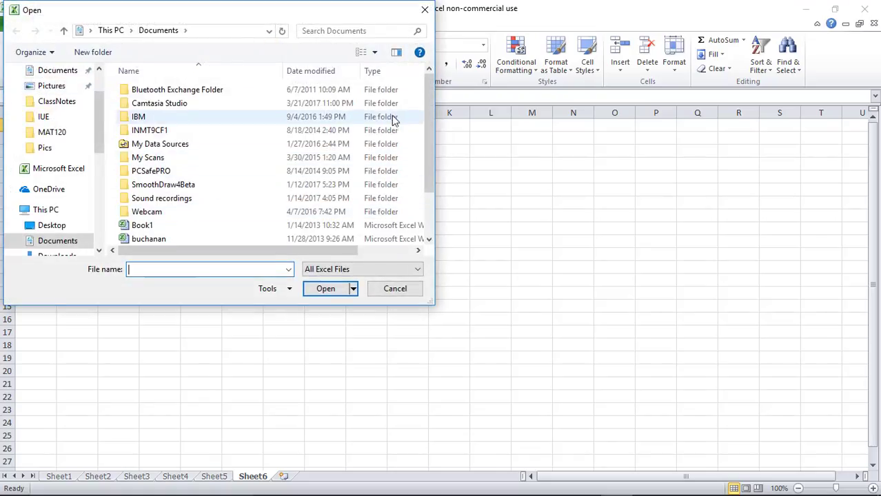
{"action": "left_click_drag", "start_coordinate": [425, 117], "coordinate": [424, 159]}
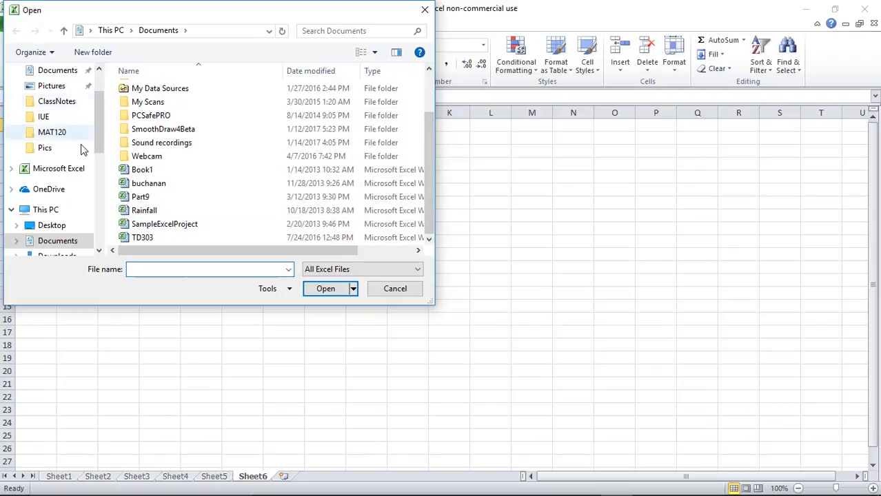
{"action": "left_click_drag", "start_coordinate": [100, 142], "coordinate": [102, 99]}
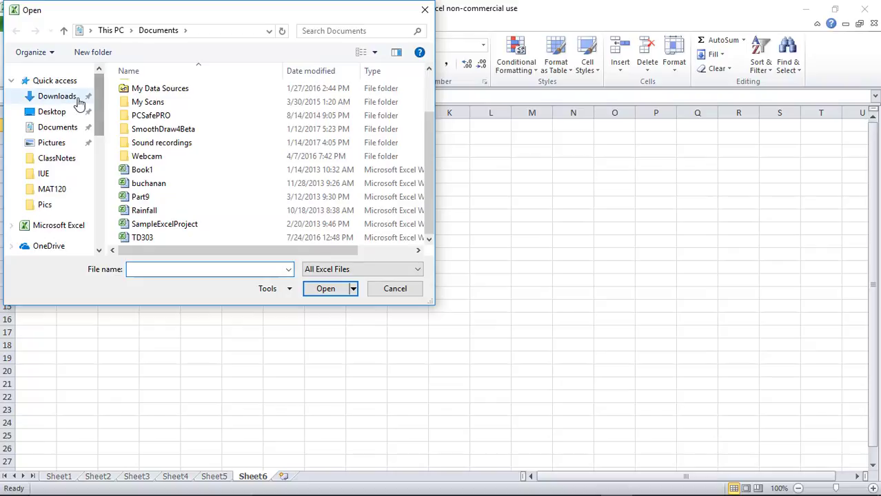
{"action": "left_click", "coordinate": [60, 116]}
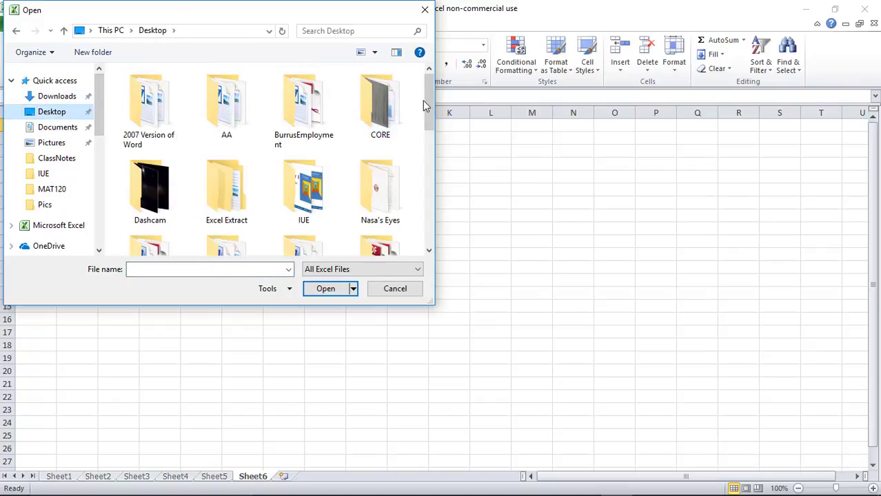
{"action": "left_click_drag", "start_coordinate": [427, 121], "coordinate": [431, 218]}
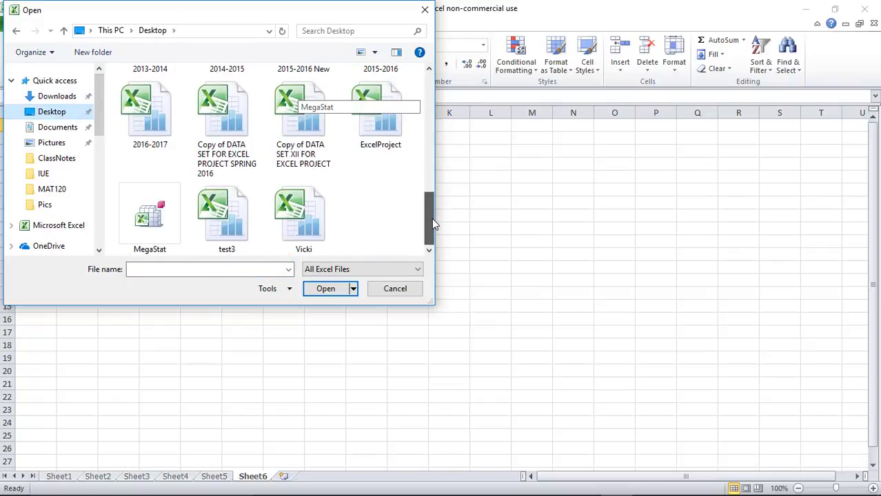
{"action": "left_click", "coordinate": [376, 140]}
{"action": "left_click", "coordinate": [337, 288]}
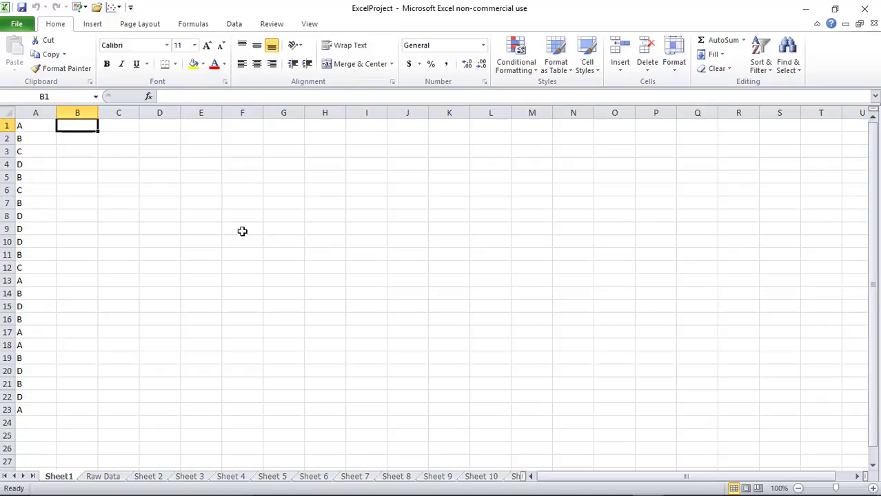
Enter the headings Category in B1 and Count in C1
{"action": "type", "text": "C"}
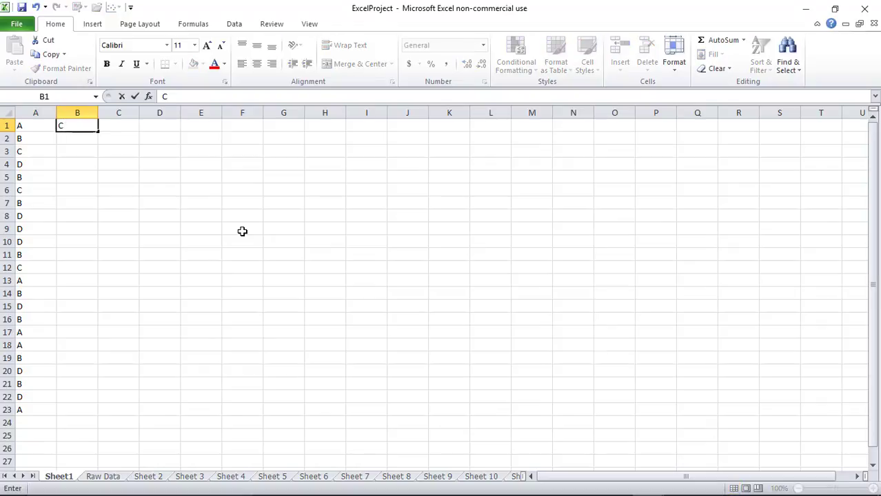
{"action": "type", "text": "ategory"}
{"action": "key", "text": "Tab"}
{"action": "type", "text": "Count"}
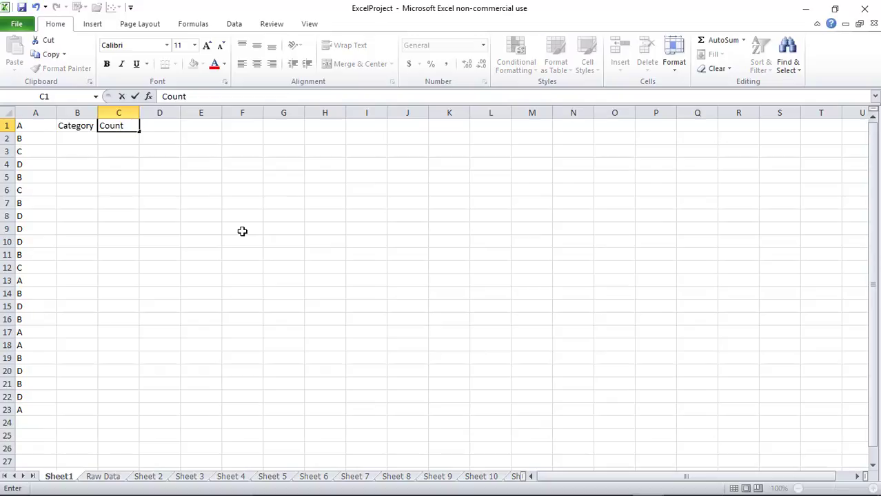
{"action": "key", "text": "Return"}
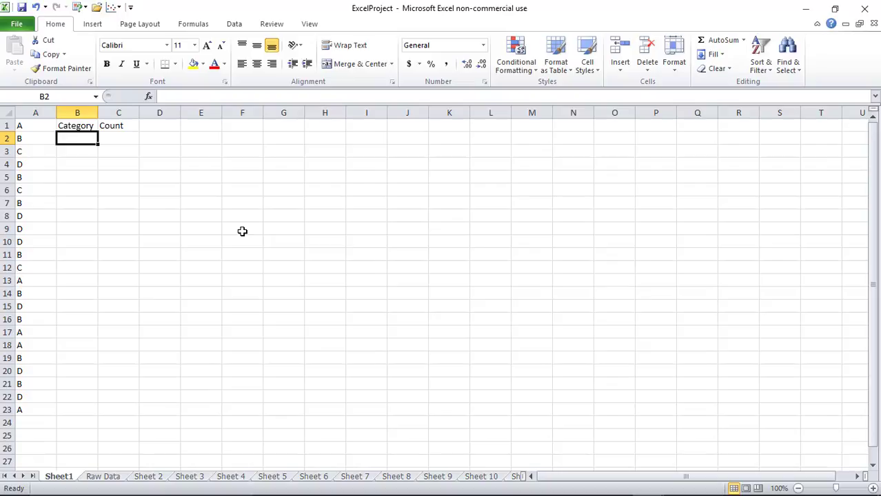
List categories A, B, C and D in B2:B5, correcting the autocompleted C entry
{"action": "type", "text": "A"}
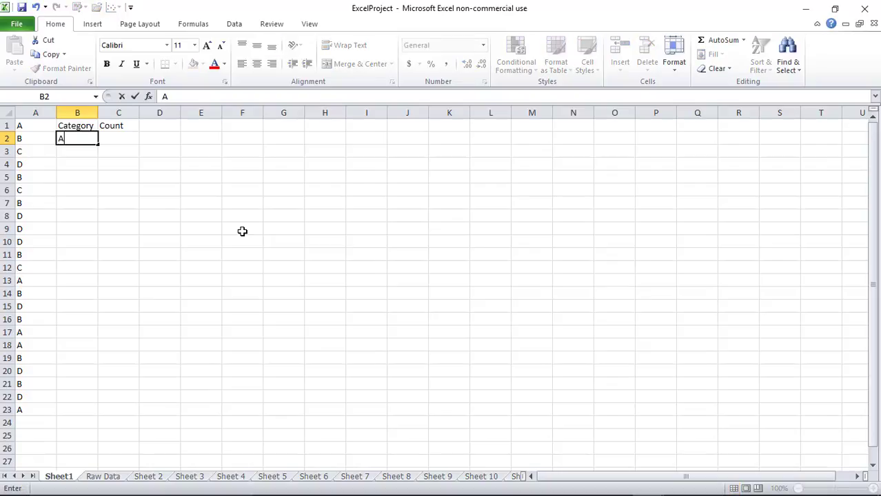
{"action": "key", "text": "Return"}
{"action": "type", "text": "B"}
{"action": "key", "text": "Return"}
{"action": "type", "text": "C"}
{"action": "key", "text": "Return"}
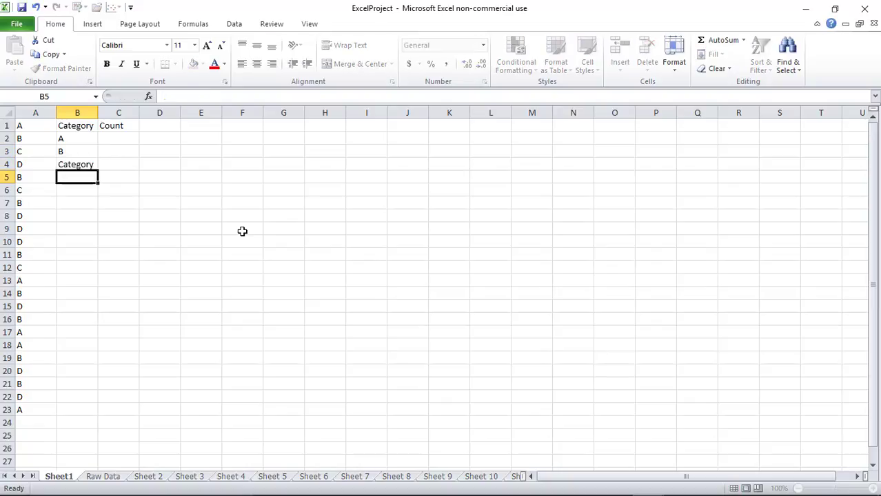
{"action": "key", "text": "Up"}
{"action": "type", "text": "C"}
{"action": "key", "text": "Delete"}
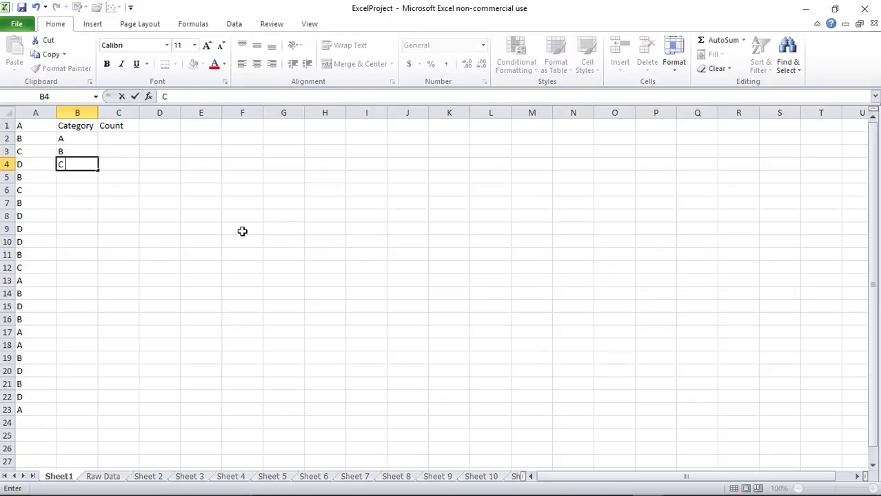
{"action": "key", "text": "Return"}
{"action": "type", "text": "D"}
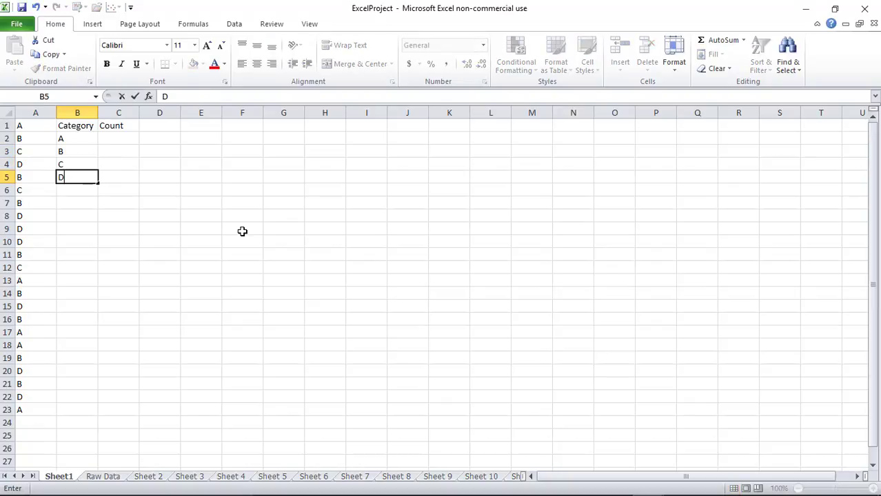
{"action": "key", "text": "Return"}
{"action": "key", "text": "Up"}
{"action": "key", "text": "Up"}
{"action": "key", "text": "Up"}
{"action": "key", "text": "Up"}
{"action": "key", "text": "Right"}
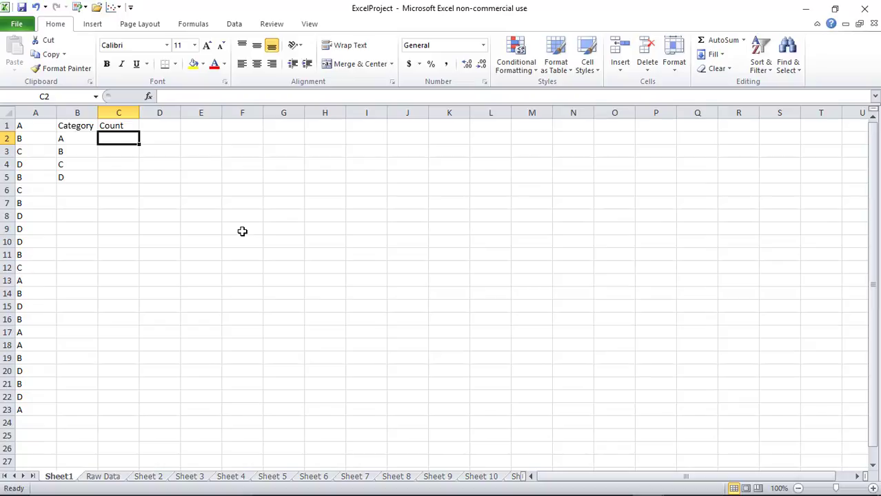
Enter a COUNTIF in C2 counting category A over A1:A23
{"action": "left_click", "coordinate": [194, 25]}
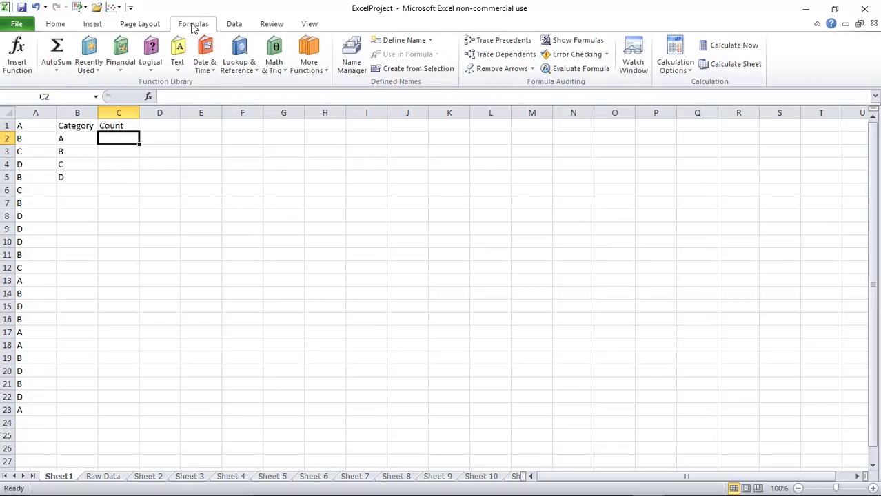
{"action": "left_click", "coordinate": [326, 71]}
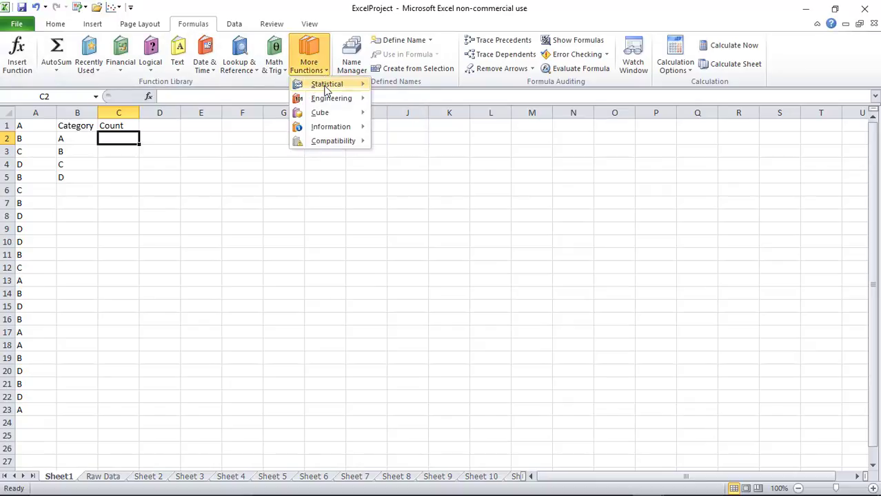
{"action": "mouse_move", "coordinate": [326, 88]}
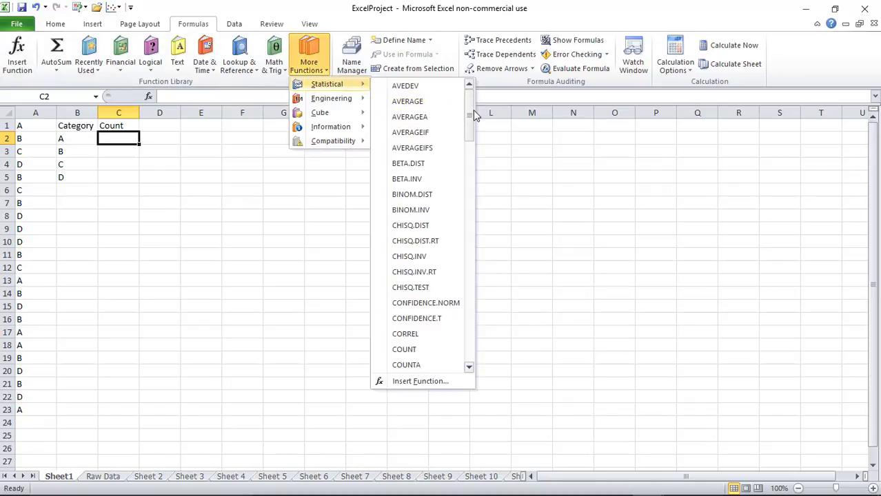
{"action": "left_click_drag", "start_coordinate": [468, 117], "coordinate": [468, 147]}
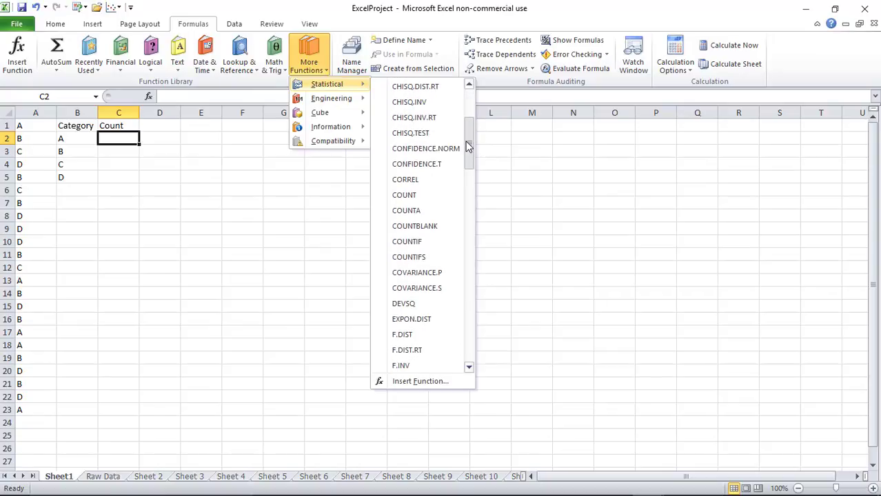
{"action": "left_click", "coordinate": [417, 243]}
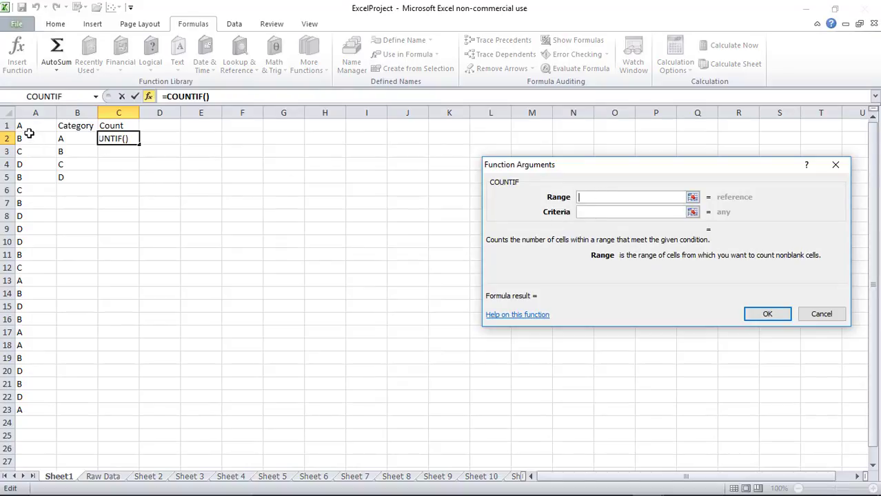
{"action": "left_click_drag", "start_coordinate": [25, 127], "coordinate": [22, 412]}
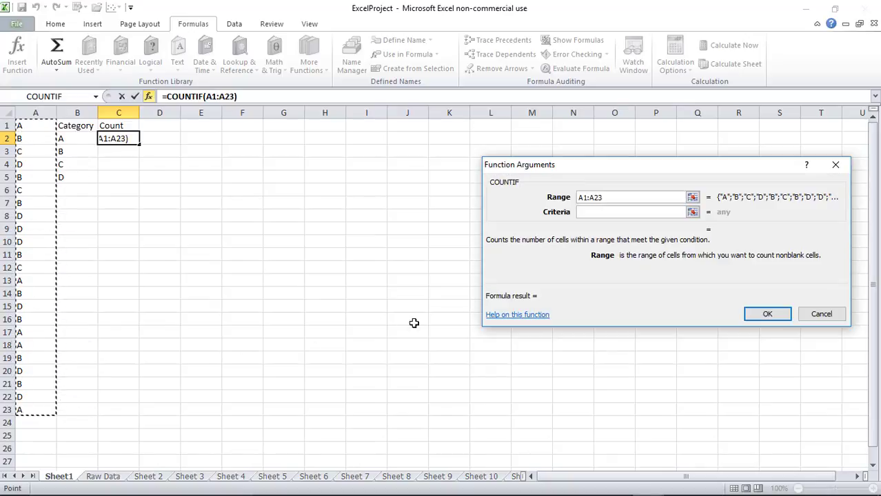
{"action": "left_click", "coordinate": [648, 211]}
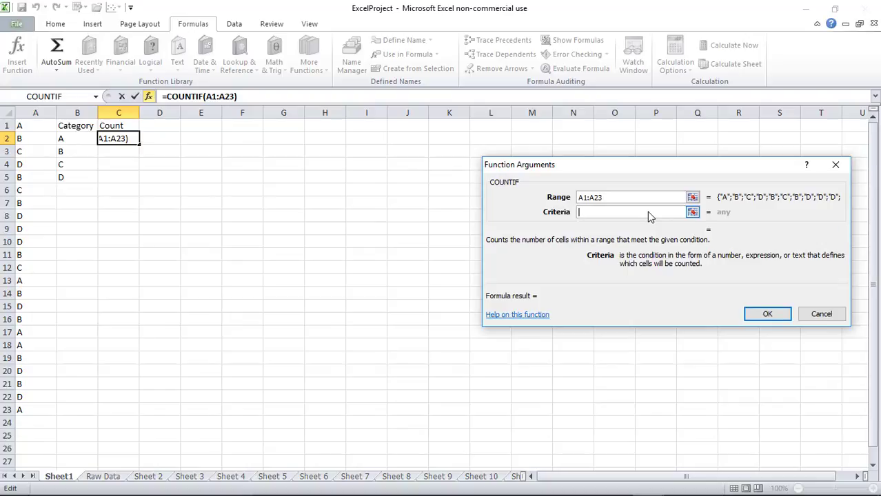
{"action": "type", "text": "A"}
{"action": "key", "text": "Return"}
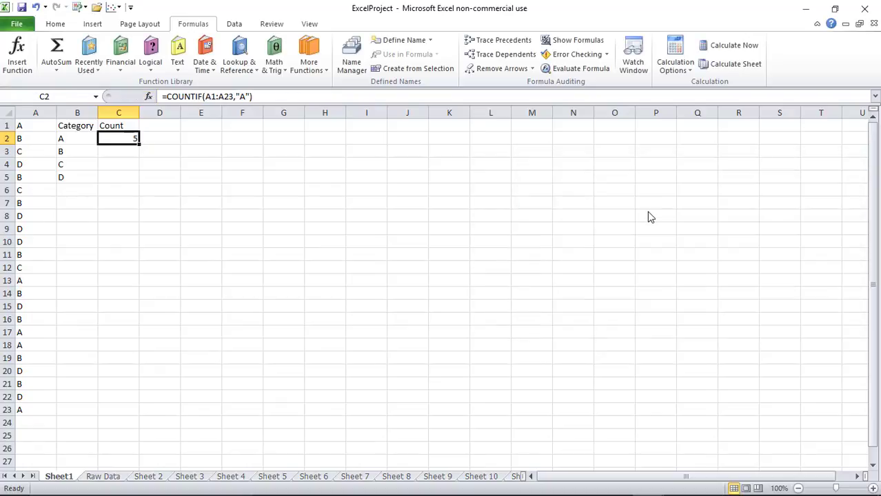
Enter a COUNTIF in C3 counting category B over A1:A23
{"action": "left_click", "coordinate": [128, 152]}
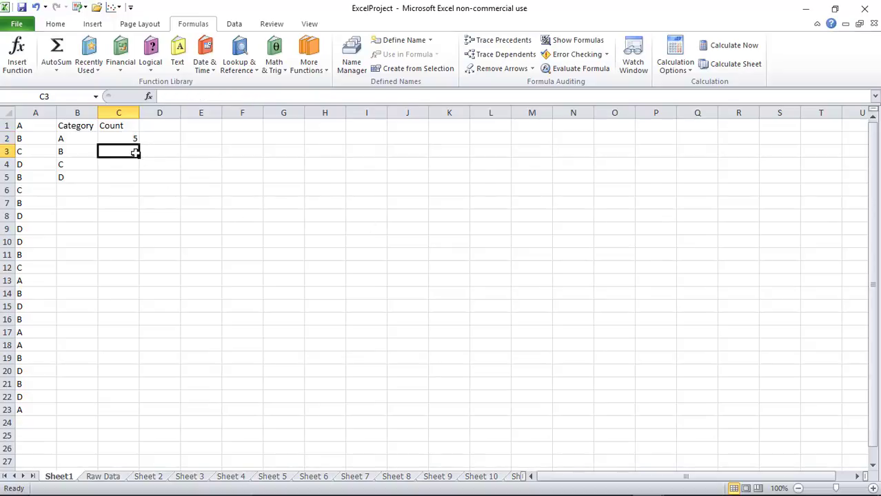
{"action": "left_click", "coordinate": [303, 62]}
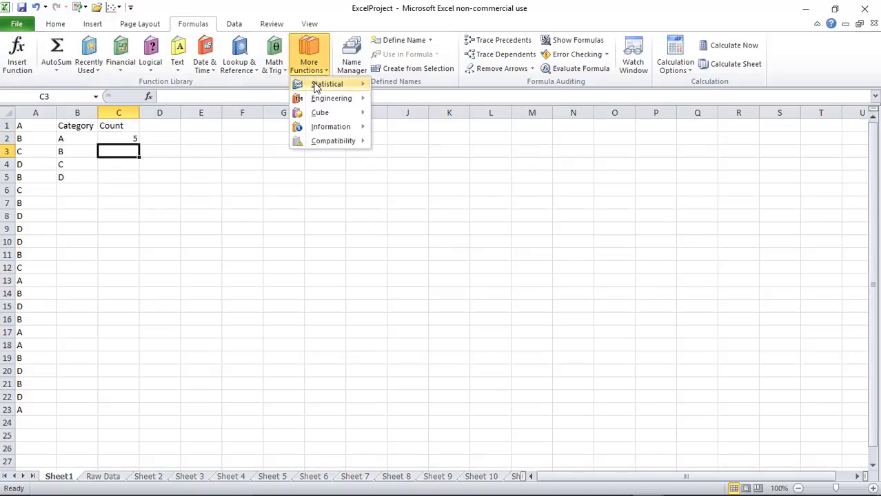
{"action": "mouse_move", "coordinate": [316, 84]}
{"action": "left_click_drag", "start_coordinate": [468, 117], "coordinate": [470, 158]}
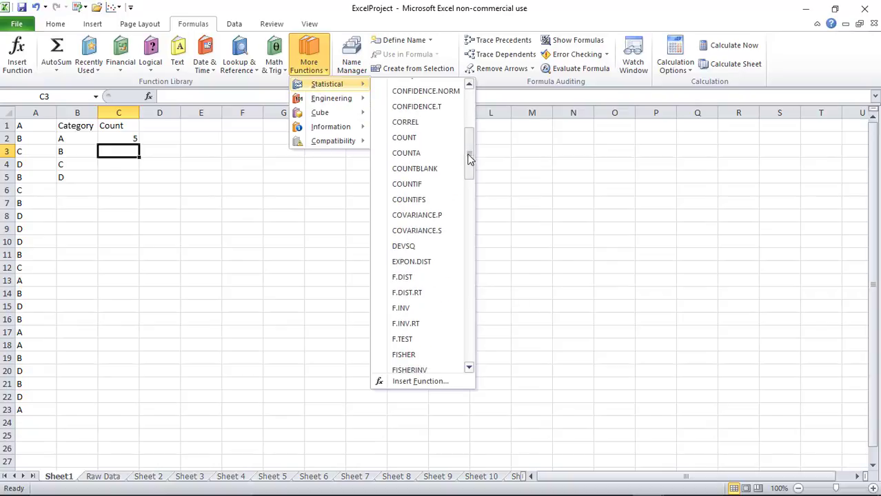
{"action": "left_click", "coordinate": [435, 188]}
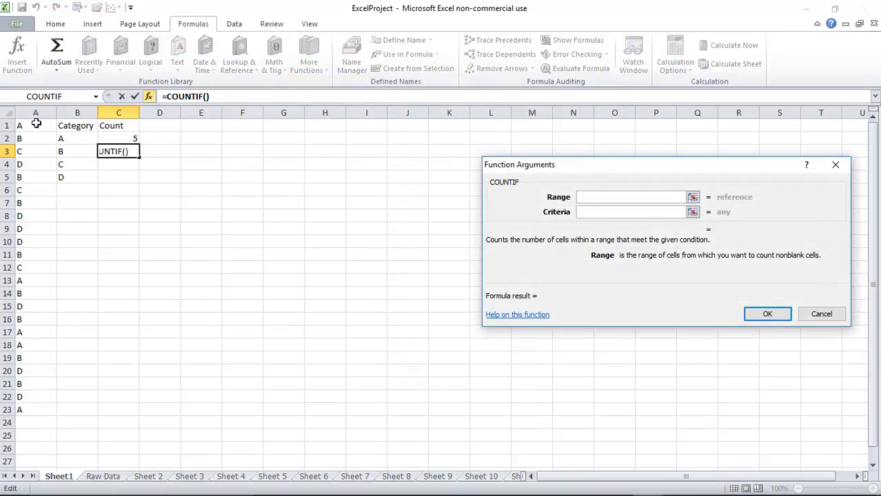
{"action": "left_click_drag", "start_coordinate": [33, 123], "coordinate": [26, 406]}
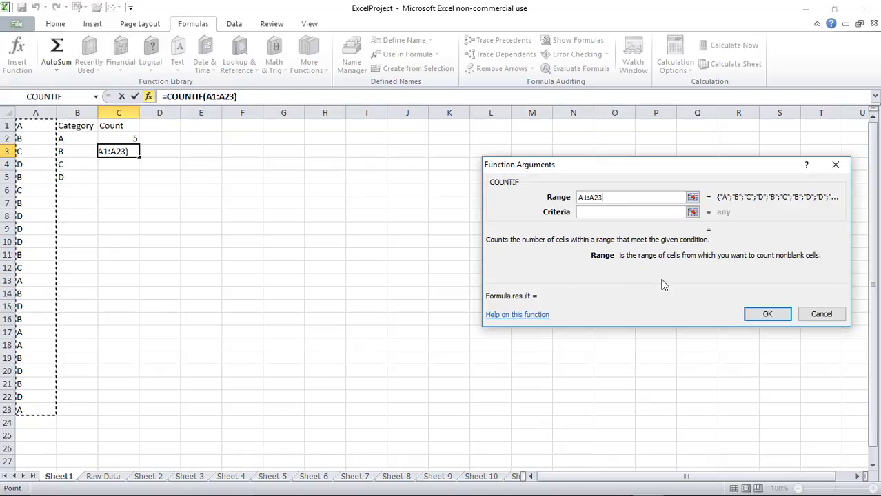
{"action": "left_click", "coordinate": [609, 211]}
{"action": "type", "text": "B"}
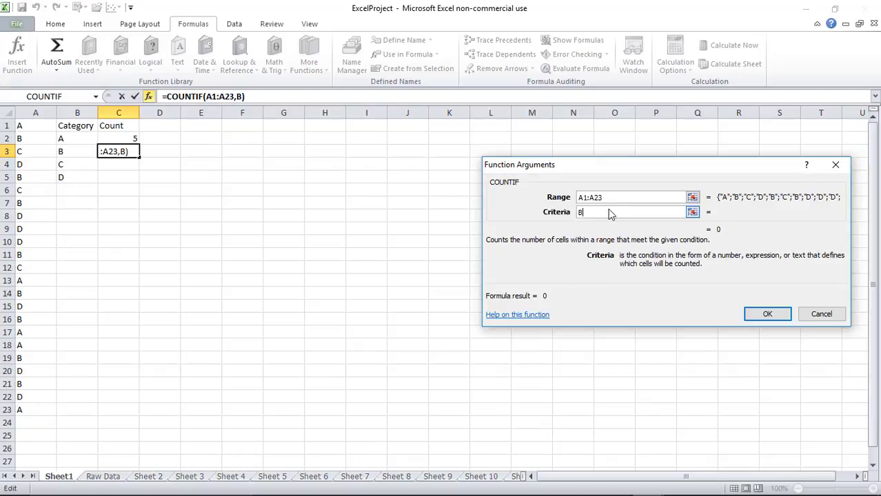
{"action": "key", "text": "Return"}
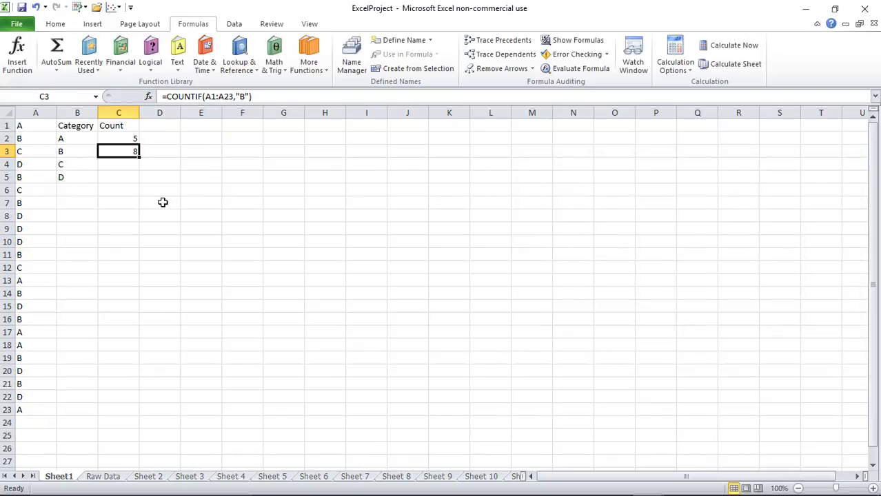
Enter a COUNTIF in C4 counting category C over A1:A23
{"action": "left_click", "coordinate": [131, 165]}
{"action": "left_click", "coordinate": [309, 71]}
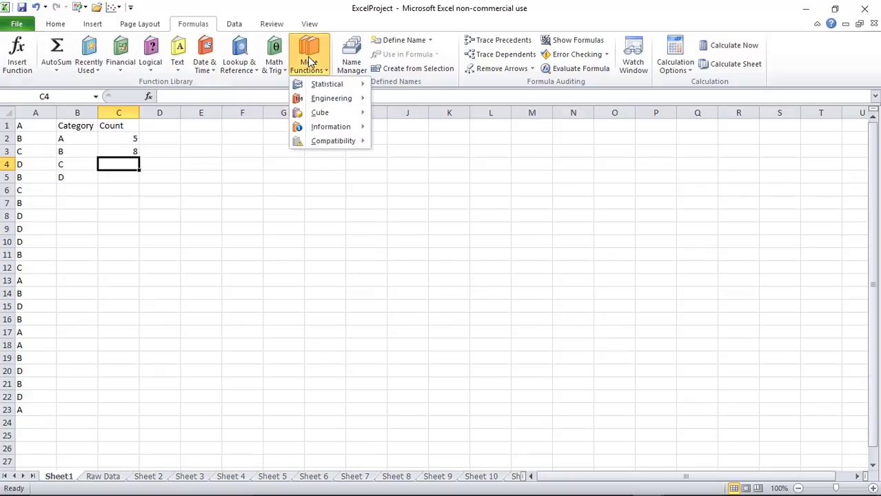
{"action": "mouse_move", "coordinate": [312, 87]}
{"action": "left_click_drag", "start_coordinate": [468, 119], "coordinate": [471, 131]}
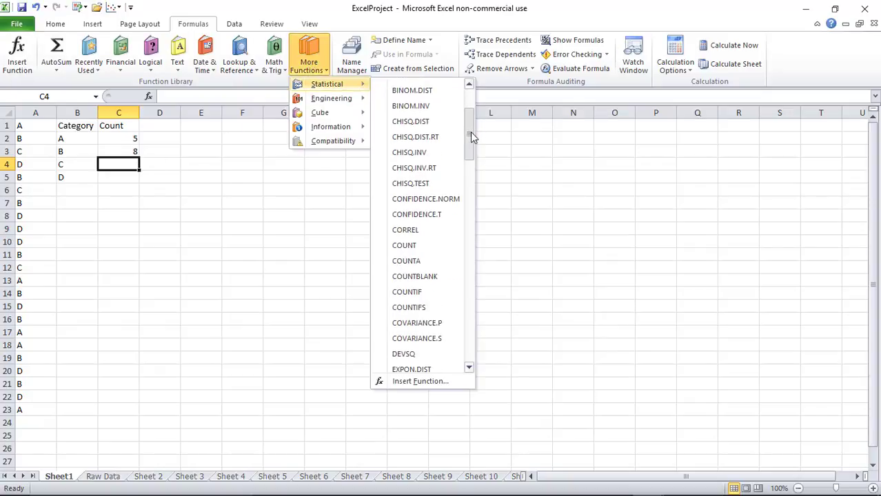
{"action": "left_click", "coordinate": [407, 292]}
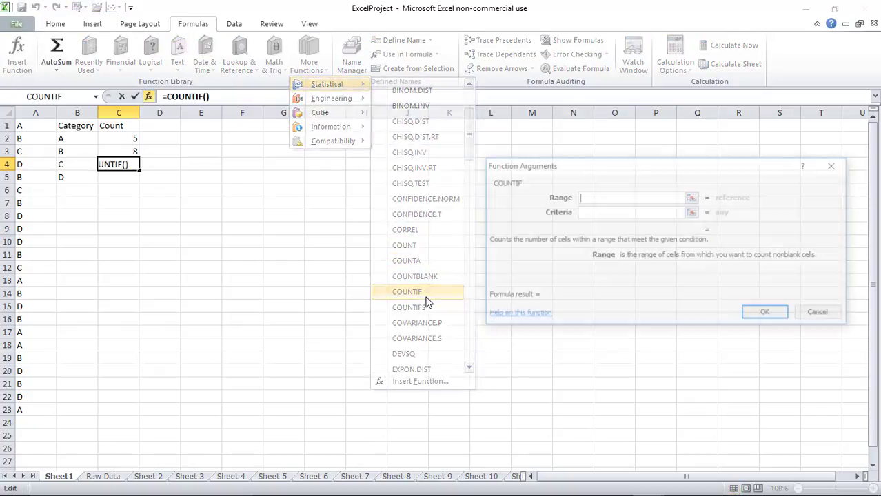
{"action": "left_click_drag", "start_coordinate": [31, 132], "coordinate": [24, 409]}
{"action": "left_click", "coordinate": [607, 211]}
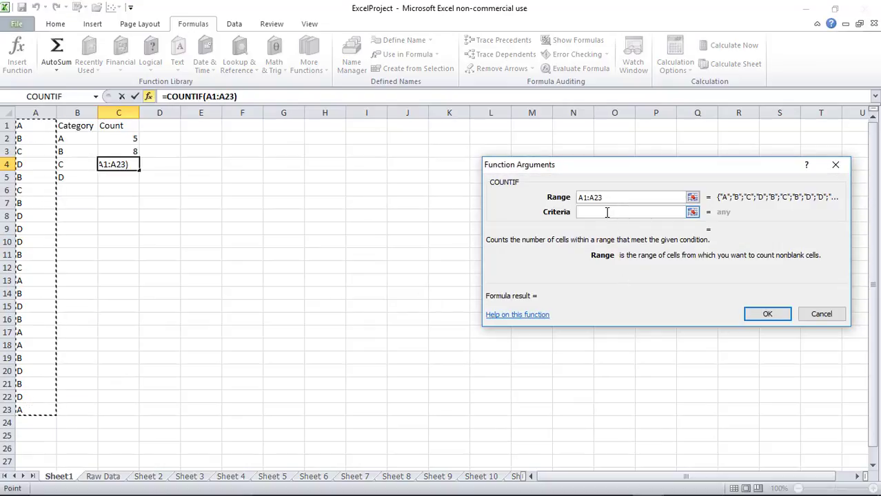
{"action": "type", "text": "C"}
{"action": "key", "text": "Return"}
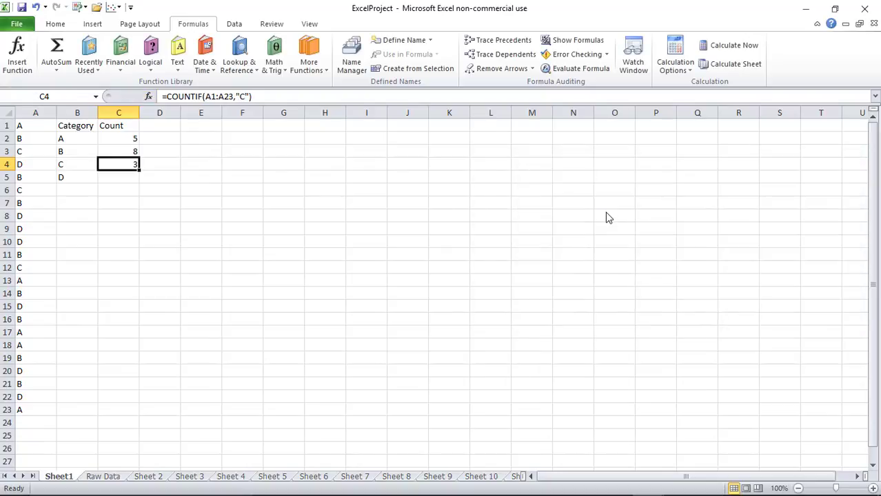
Enter a COUNTIF in C5 counting category D over A1:A23, giving counts 5, 8, 3, 7
{"action": "left_click", "coordinate": [128, 177]}
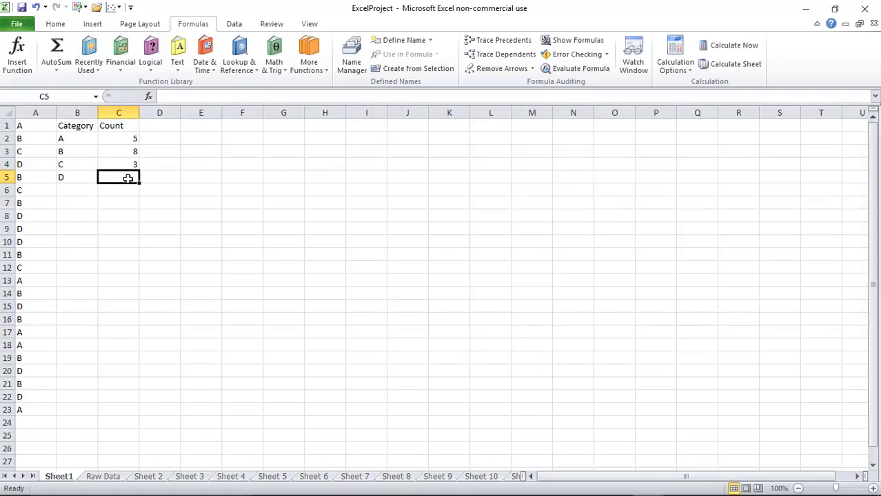
{"action": "left_click", "coordinate": [309, 68]}
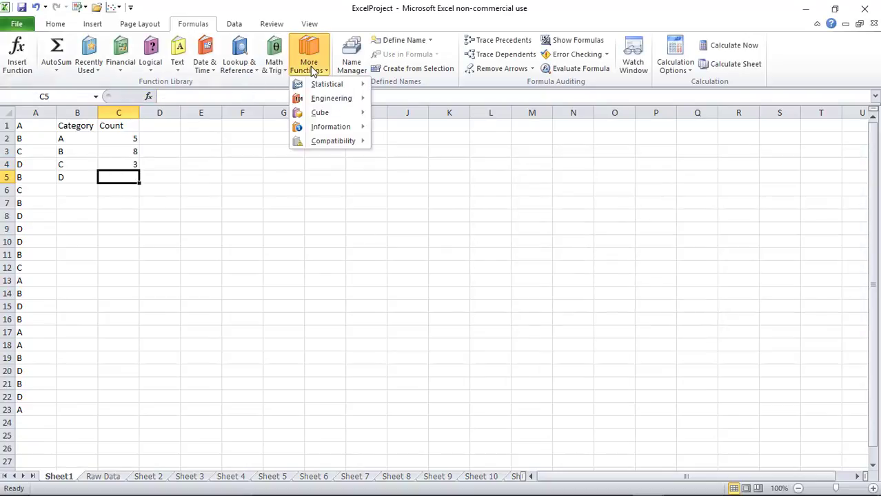
{"action": "mouse_move", "coordinate": [321, 88]}
{"action": "left_click_drag", "start_coordinate": [471, 93], "coordinate": [470, 110]}
{"action": "left_click", "coordinate": [407, 345]}
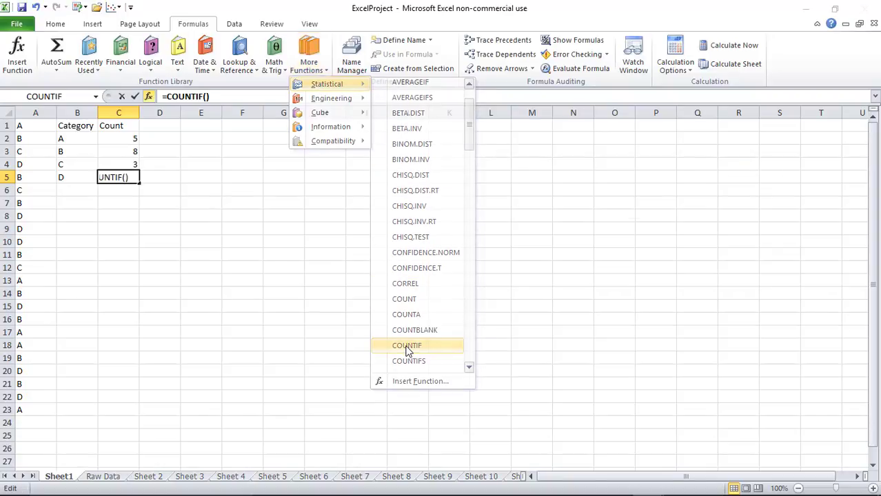
{"action": "left_click_drag", "start_coordinate": [28, 127], "coordinate": [25, 409]}
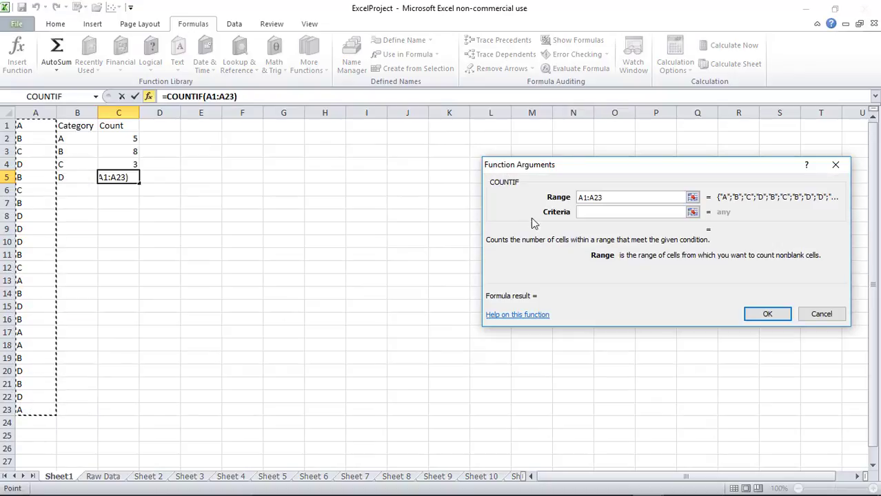
{"action": "left_click", "coordinate": [595, 211]}
{"action": "type", "text": "D"}
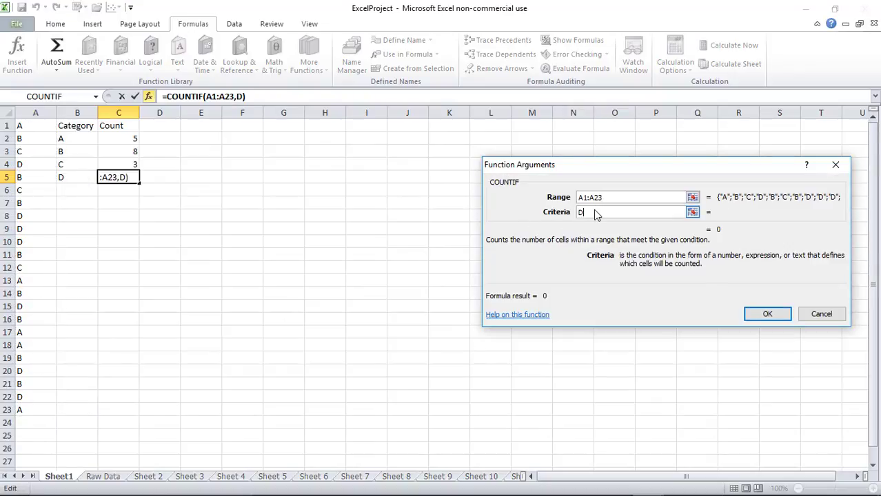
{"action": "key", "text": "Return"}
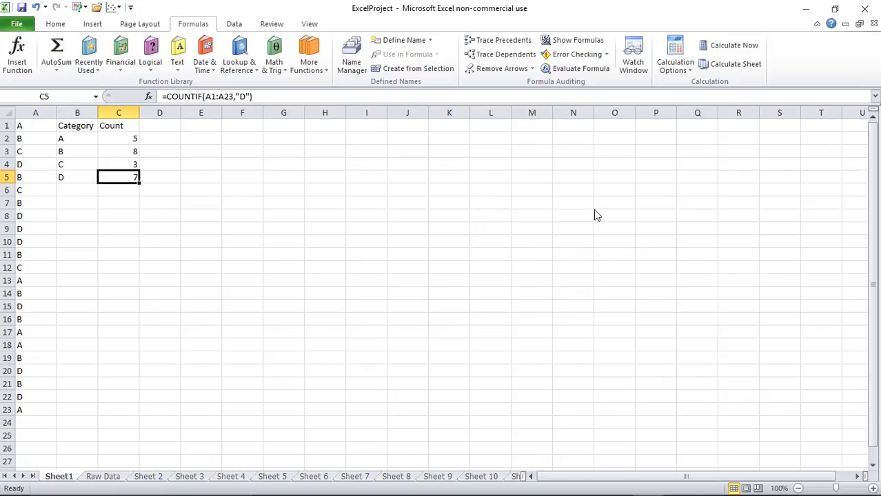
{"action": "left_click", "coordinate": [253, 229]}
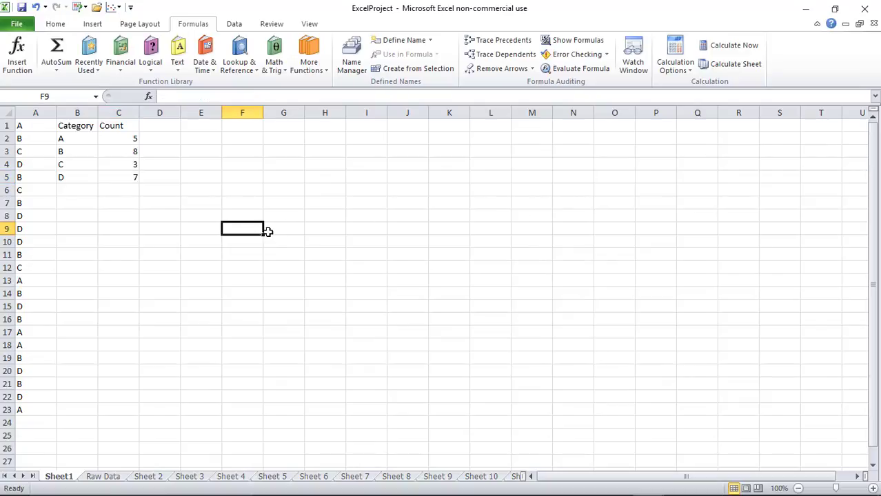
Rename the Sheet1 tab to 'Categorical'
{"action": "double_click", "coordinate": [58, 477]}
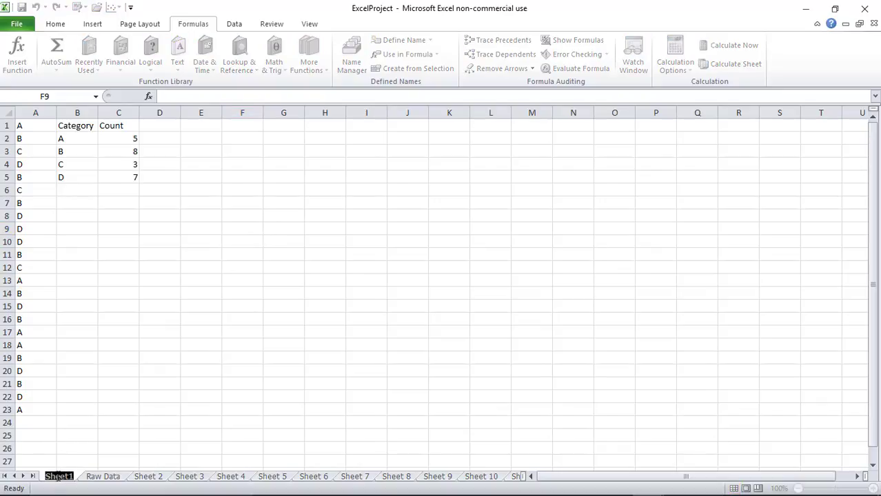
{"action": "type", "text": "Ca"}
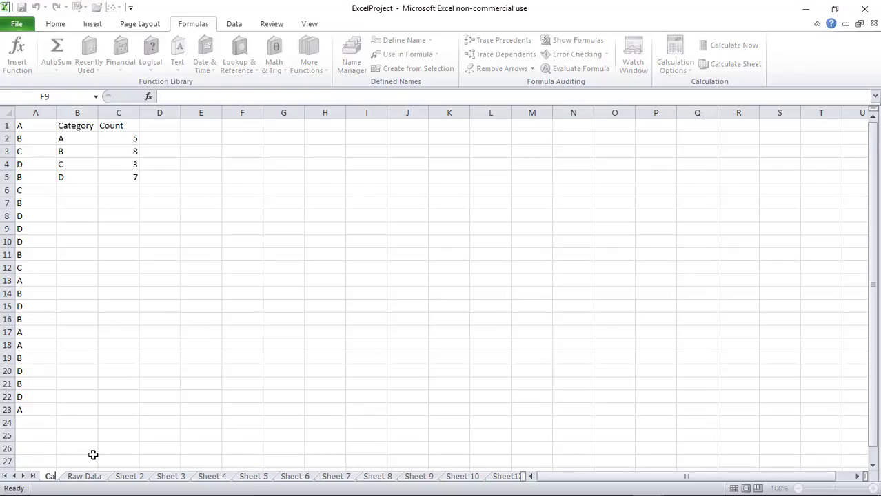
{"action": "type", "text": "tegorical"}
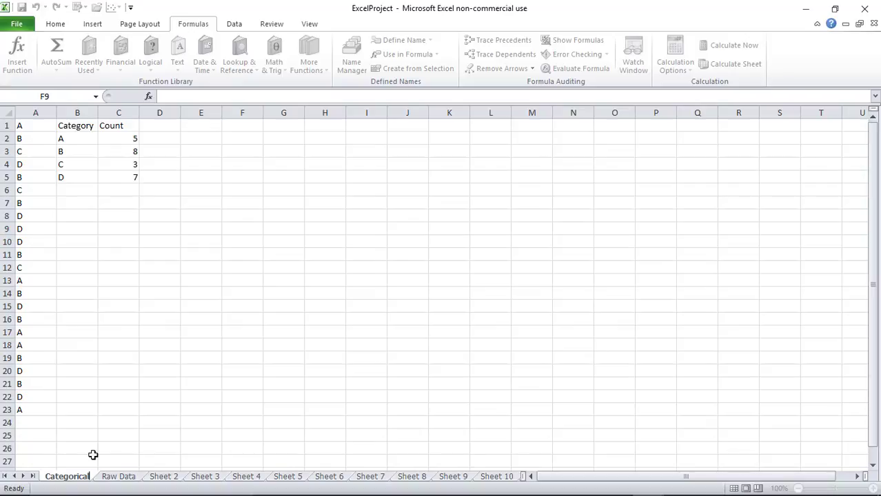
{"action": "left_click", "coordinate": [107, 376]}
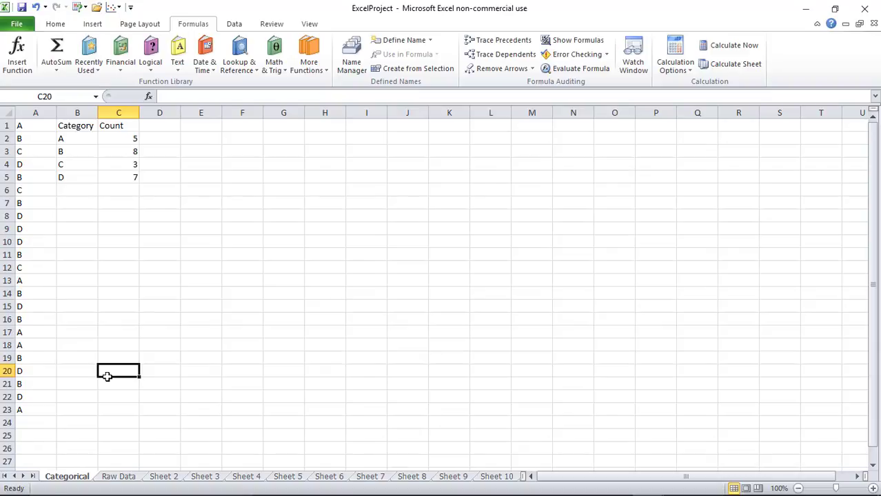
Save As ExcelProject on the Desktop and confirm overwriting the existing ExcelProject.xlsx
{"action": "left_click", "coordinate": [17, 25]}
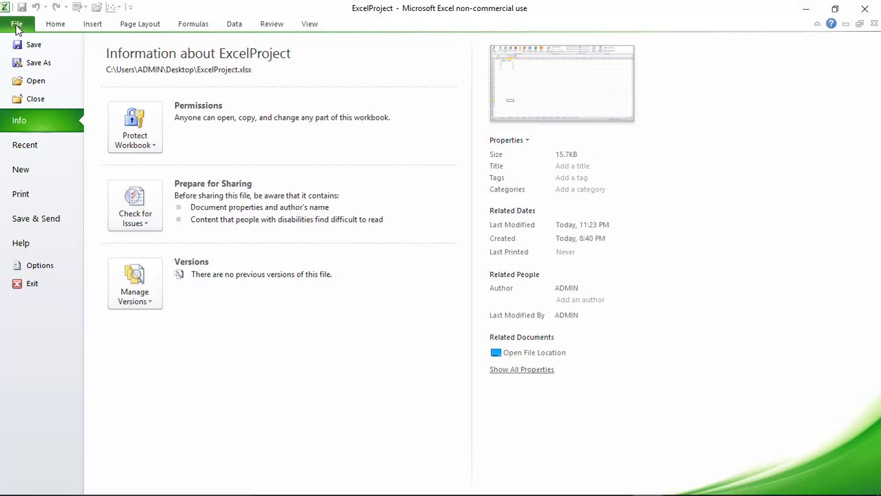
{"action": "left_click", "coordinate": [35, 63]}
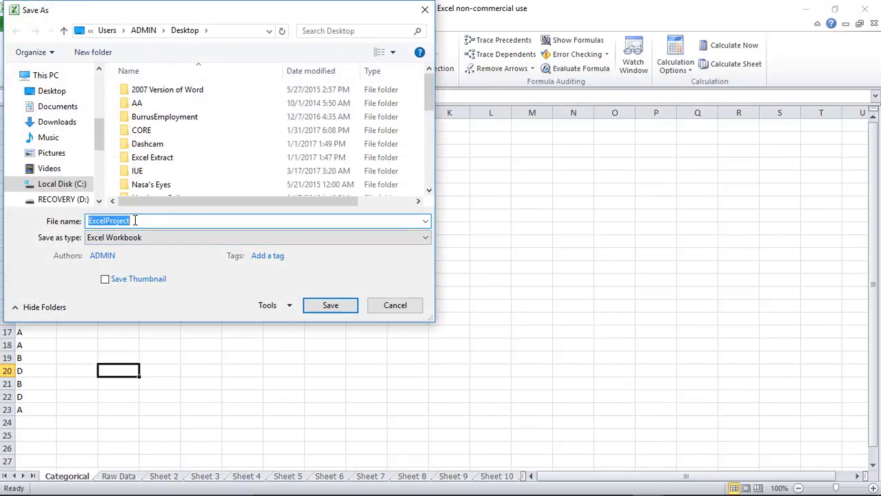
{"action": "left_click", "coordinate": [317, 309]}
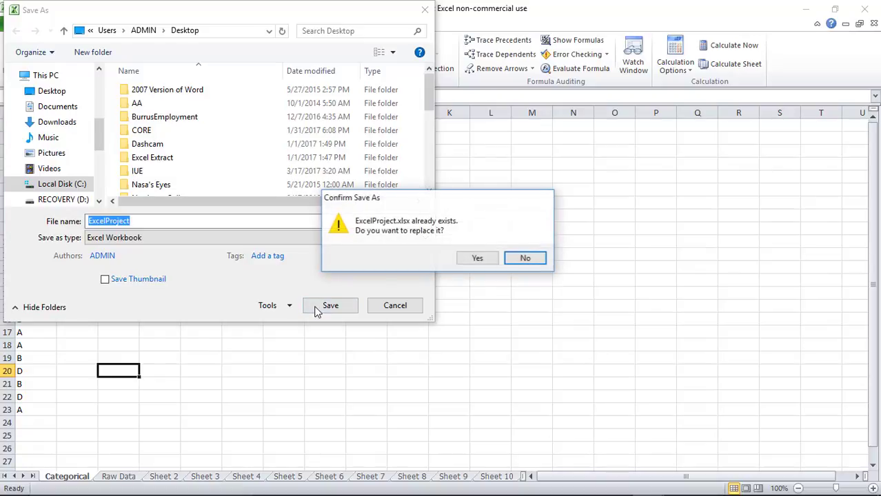
{"action": "left_click", "coordinate": [480, 256]}
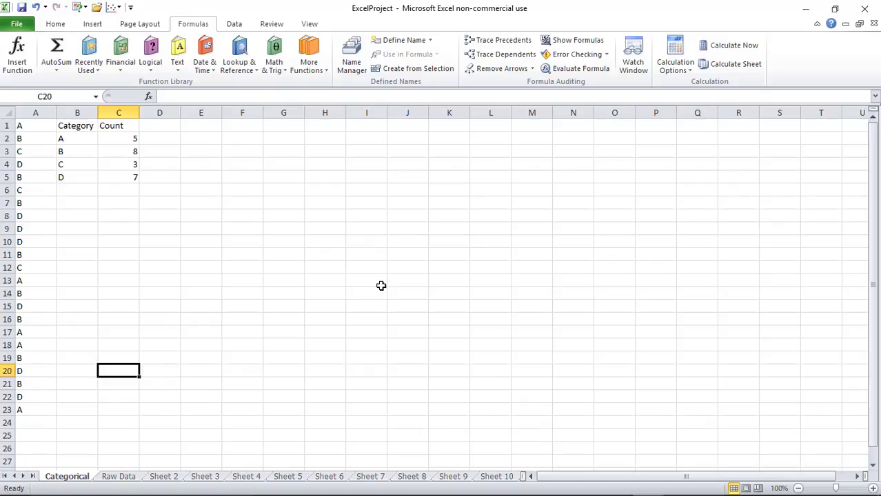
Scroll through the D2L project list, then return to ExcelProject's Raw Data sheet
{"action": "left_click", "coordinate": [457, 484]}
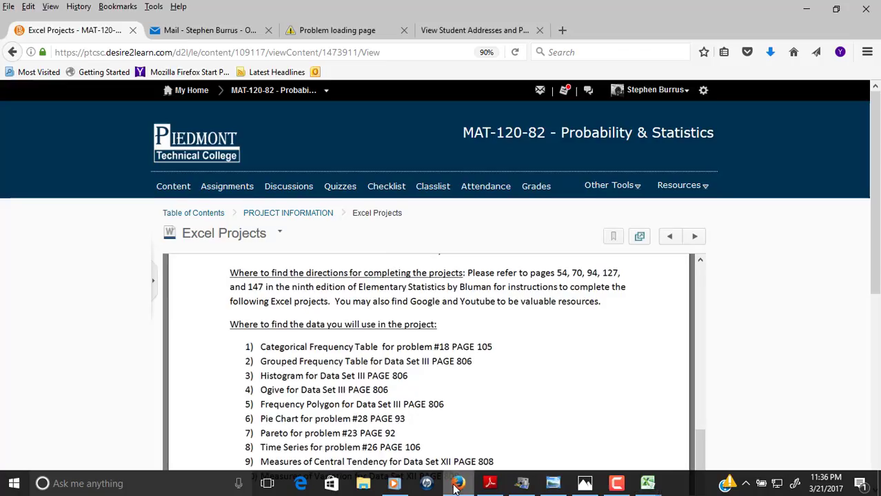
{"action": "scroll", "coordinate": [417, 349], "scroll_direction": "down", "scroll_amount": 4}
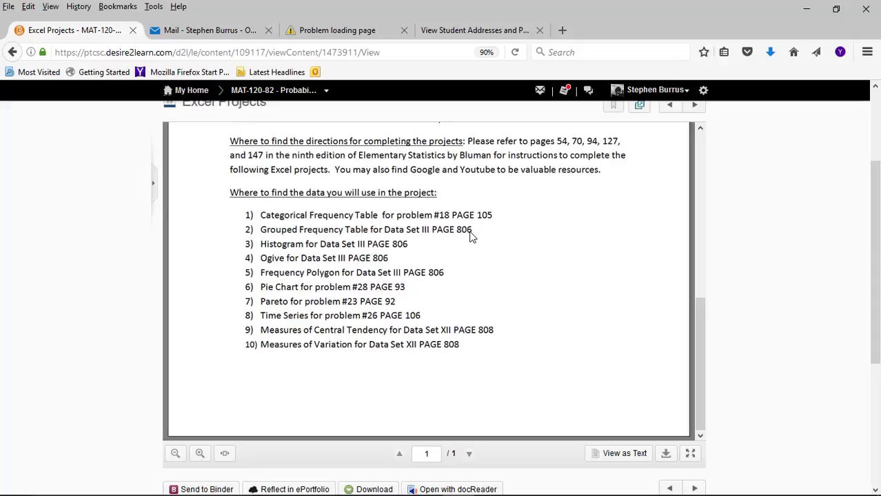
{"action": "mouse_move", "coordinate": [481, 491]}
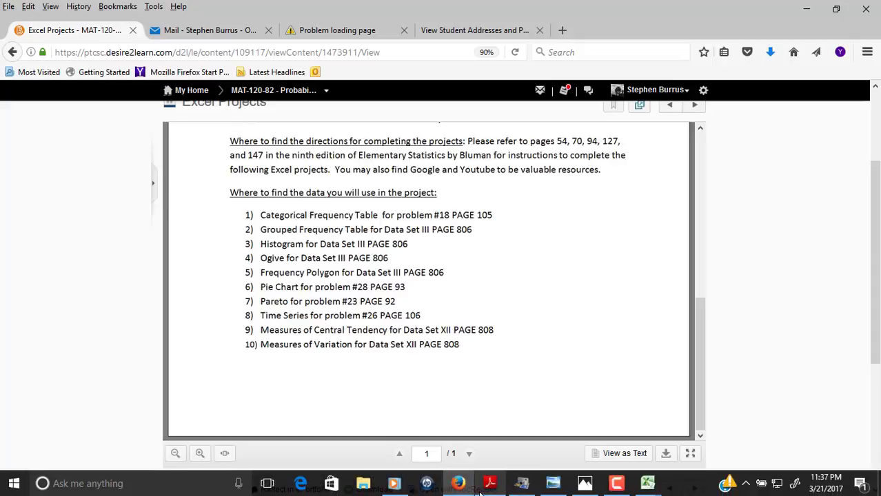
{"action": "mouse_move", "coordinate": [648, 483]}
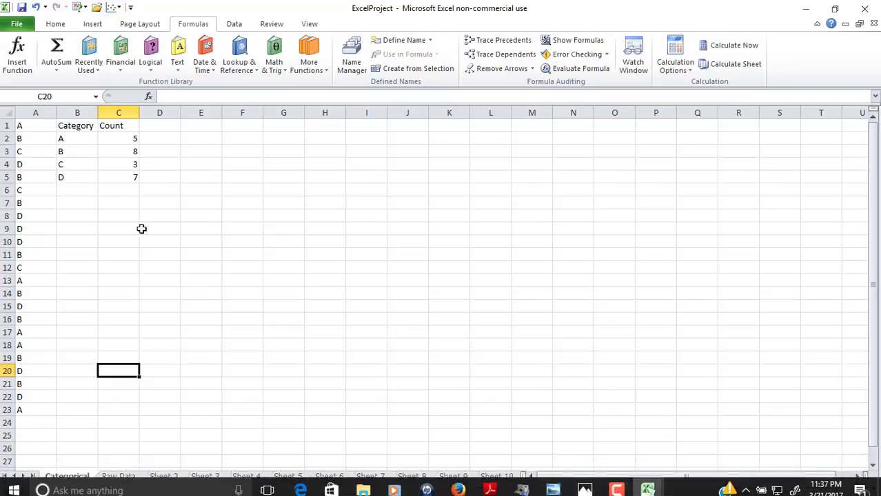
{"action": "left_click", "coordinate": [668, 431]}
{"action": "left_click", "coordinate": [130, 480]}
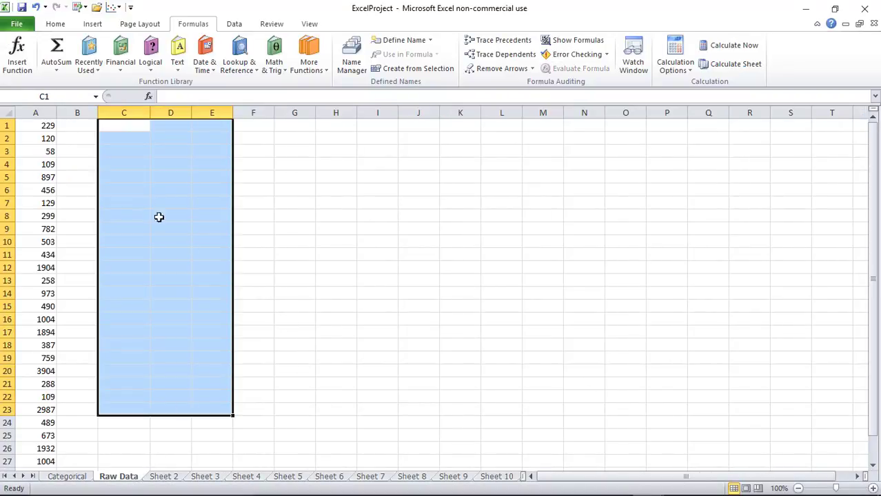
Type the label Range into C1 of Raw Data, then begin an entry in D1
{"action": "left_click", "coordinate": [140, 179]}
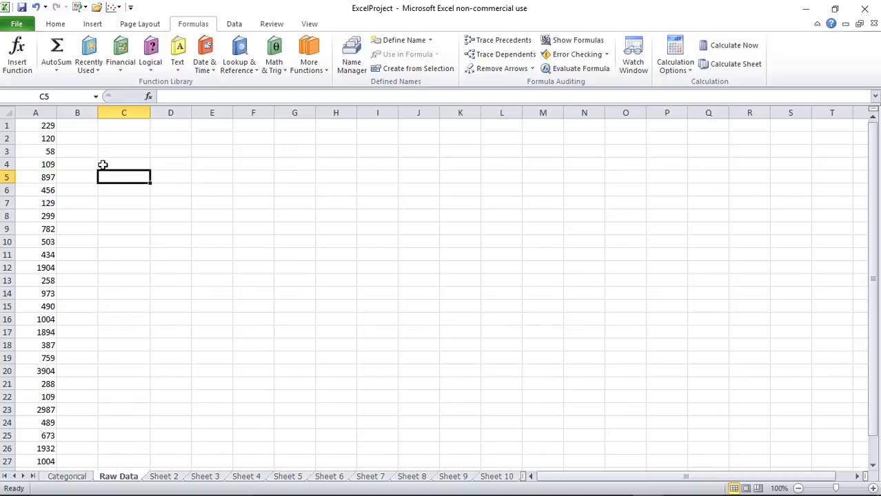
{"action": "scroll", "coordinate": [51, 135], "scroll_direction": "down", "scroll_amount": 4}
{"action": "scroll", "coordinate": [45, 178], "scroll_direction": "up", "scroll_amount": 4}
{"action": "left_click", "coordinate": [118, 126]}
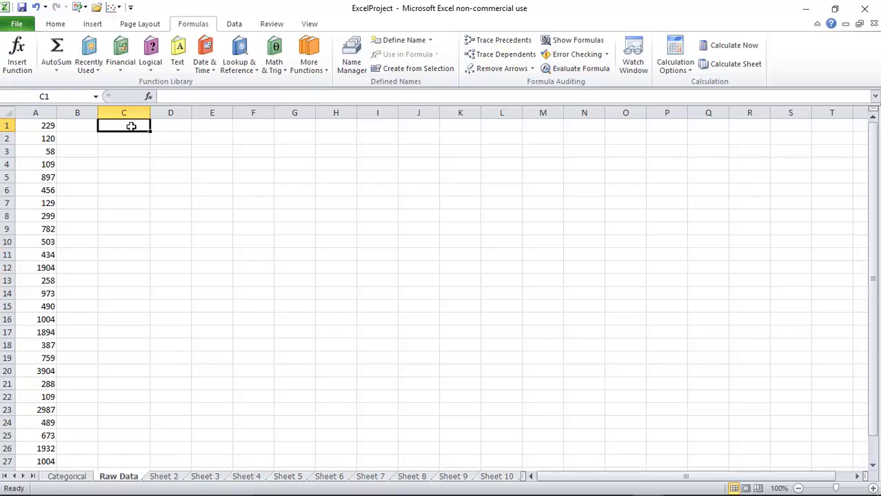
{"action": "type", "text": "Range"}
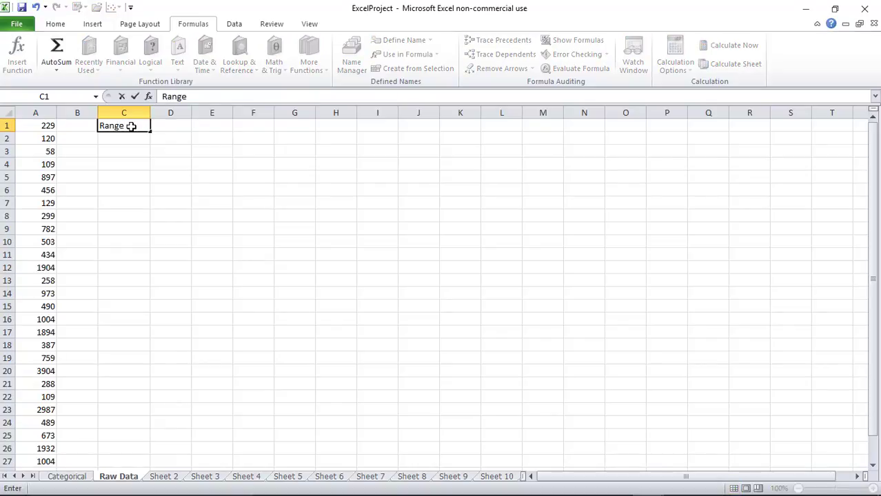
{"action": "key", "text": "Return"}
{"action": "key", "text": "Up"}
{"action": "key", "text": "Right"}
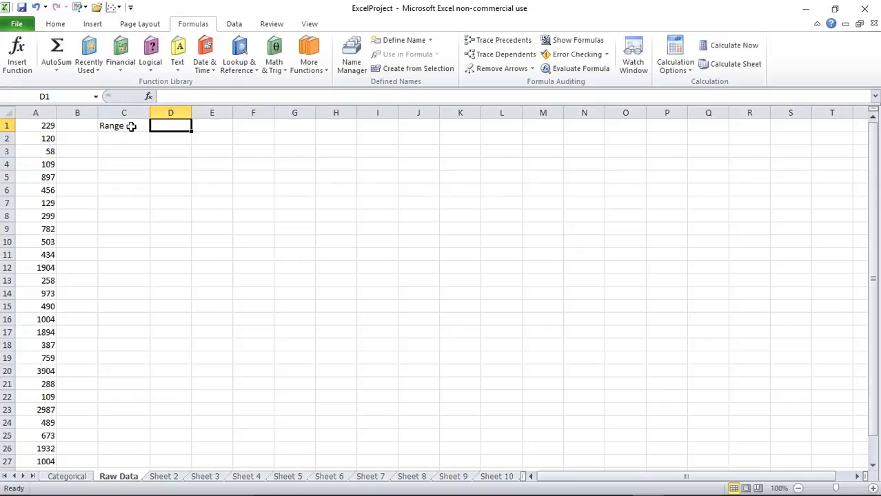
{"action": "left_click", "coordinate": [179, 96]}
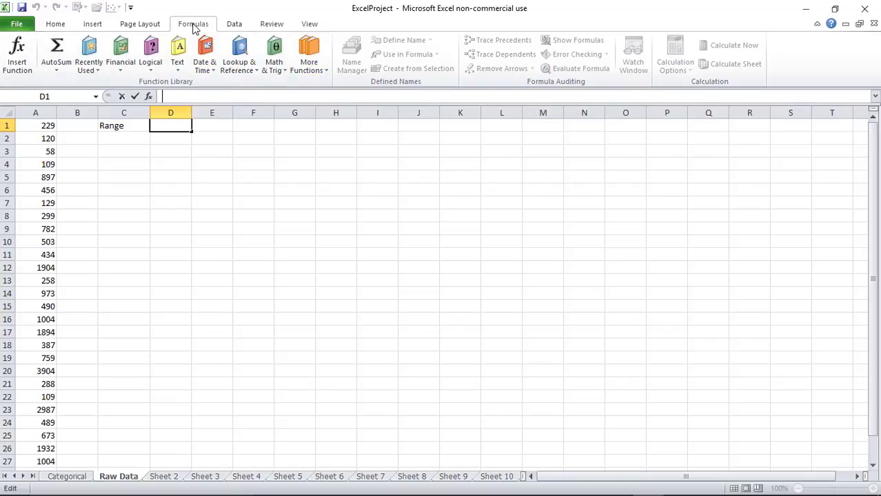
Insert the Statistical MAX function in D1 with argument A1:A29, showing 3904
{"action": "left_click", "coordinate": [312, 69]}
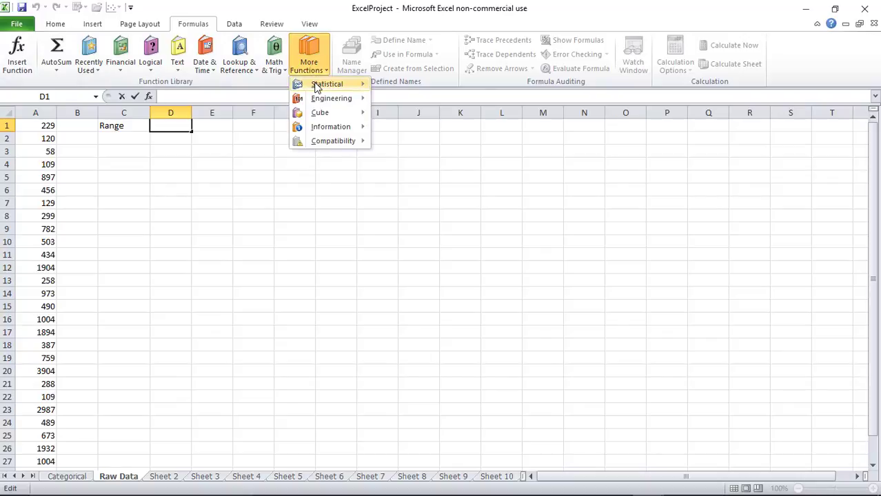
{"action": "mouse_move", "coordinate": [318, 84]}
{"action": "left_click_drag", "start_coordinate": [469, 119], "coordinate": [468, 230]}
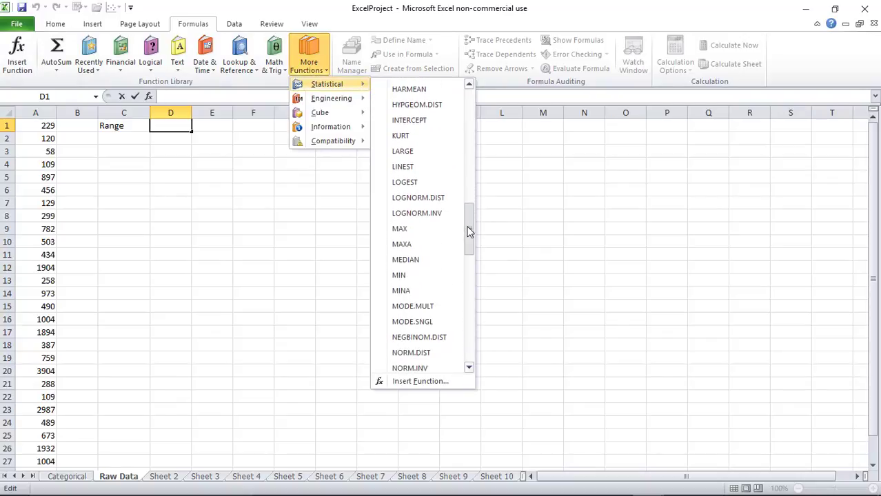
{"action": "left_click", "coordinate": [429, 233]}
{"action": "left_click", "coordinate": [431, 228]}
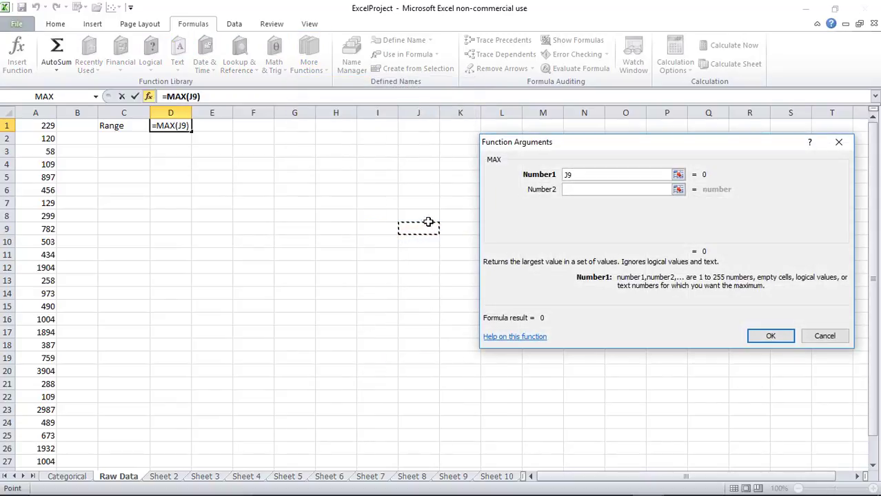
{"action": "double_click", "coordinate": [582, 175]}
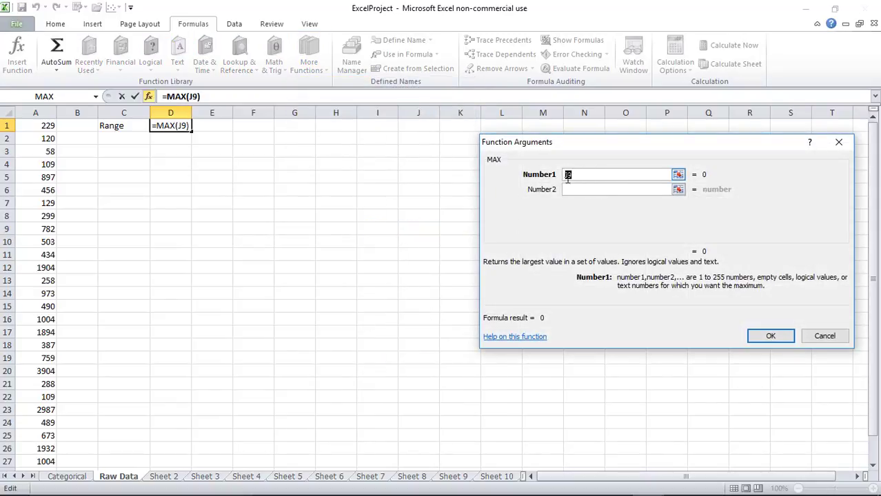
{"action": "left_click", "coordinate": [678, 175]}
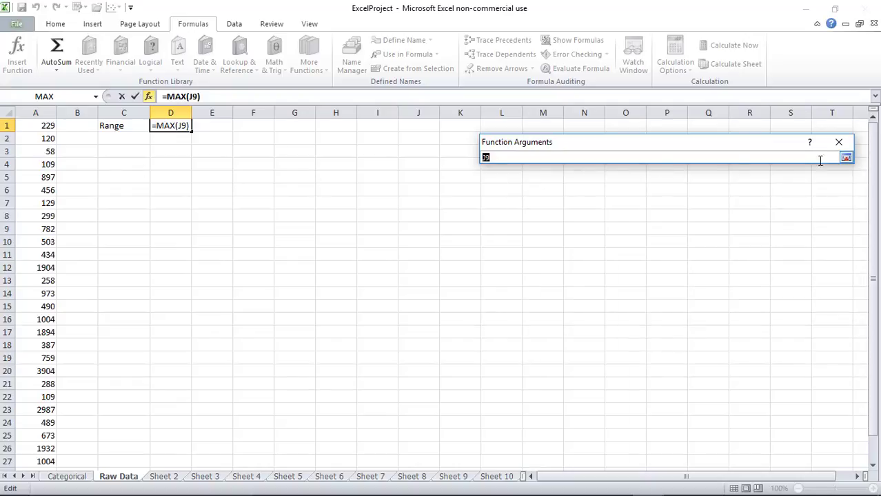
{"action": "left_click", "coordinate": [846, 157]}
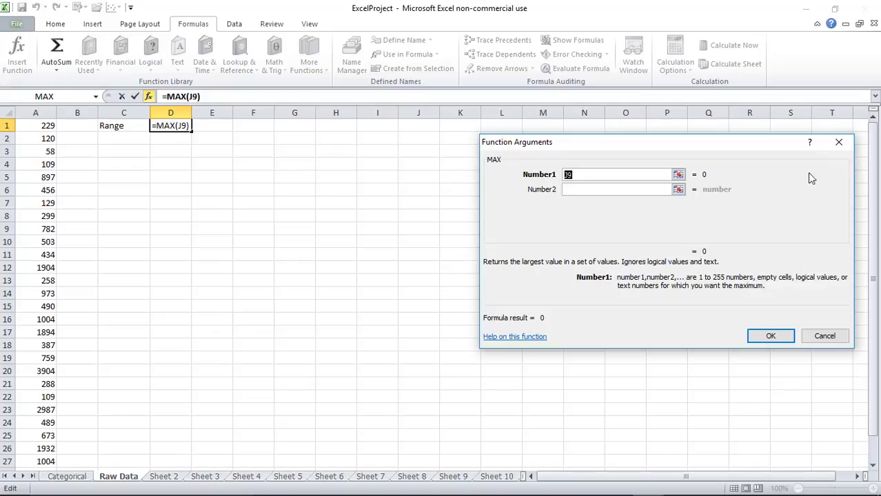
{"action": "left_click", "coordinate": [678, 175]}
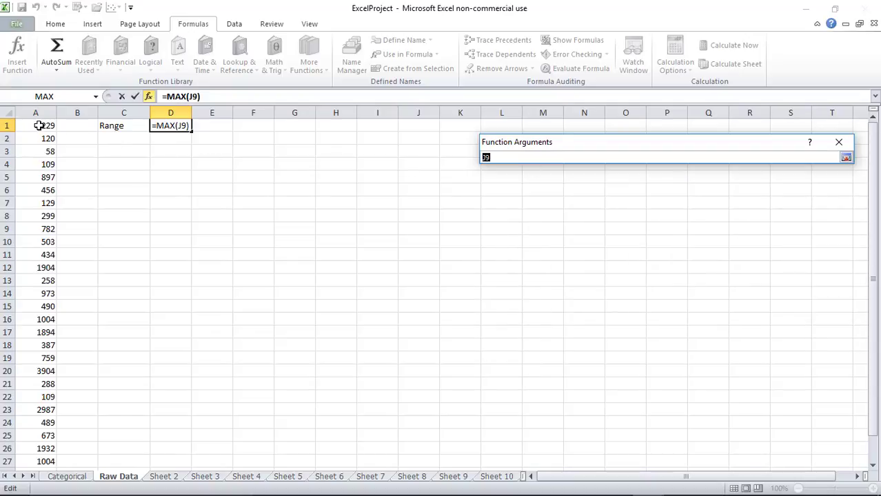
{"action": "left_click_drag", "start_coordinate": [40, 126], "coordinate": [46, 443]}
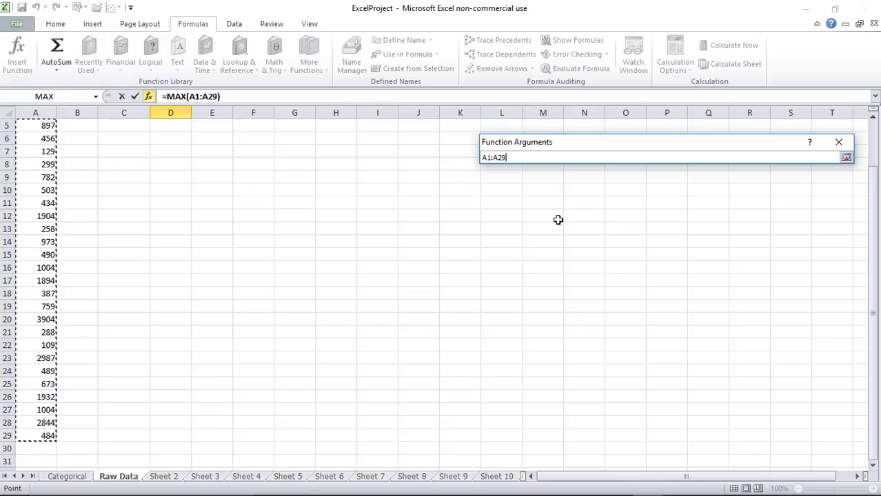
{"action": "left_click", "coordinate": [847, 160]}
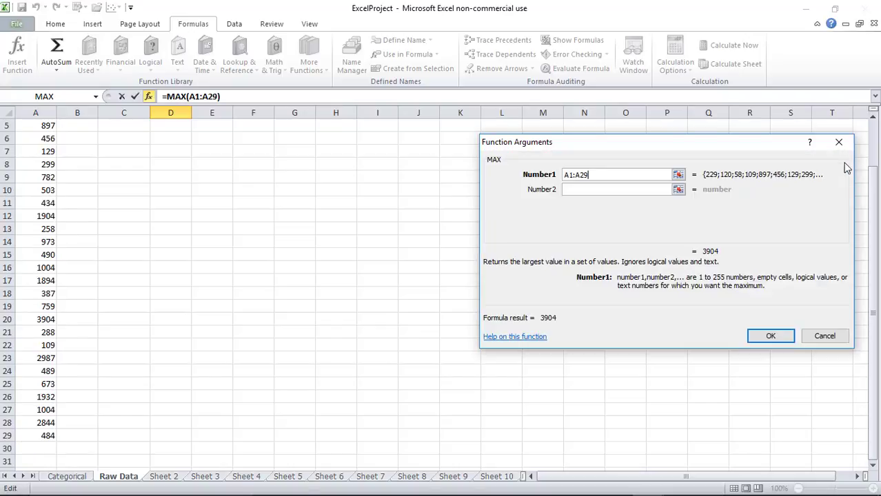
{"action": "left_click", "coordinate": [771, 336]}
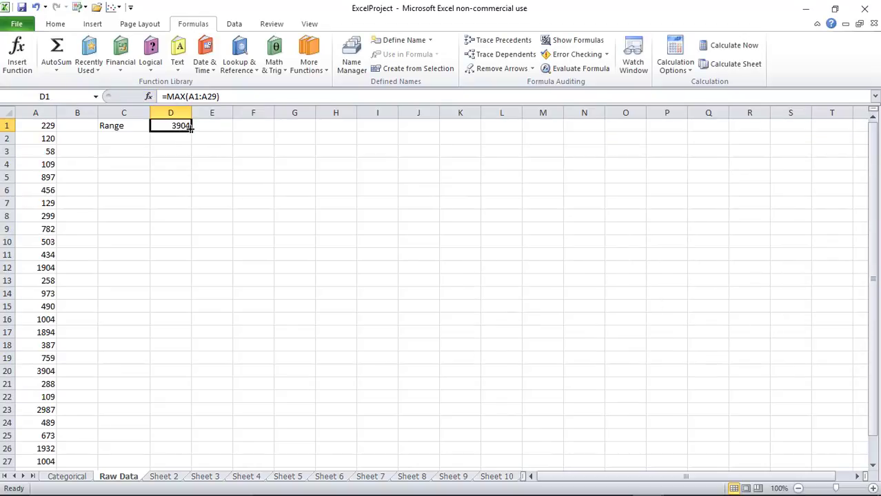
Extend D1 to MAX minus MIN(A1:A29), giving 3846, and type 'Class Width' in C3
{"action": "left_click", "coordinate": [222, 96]}
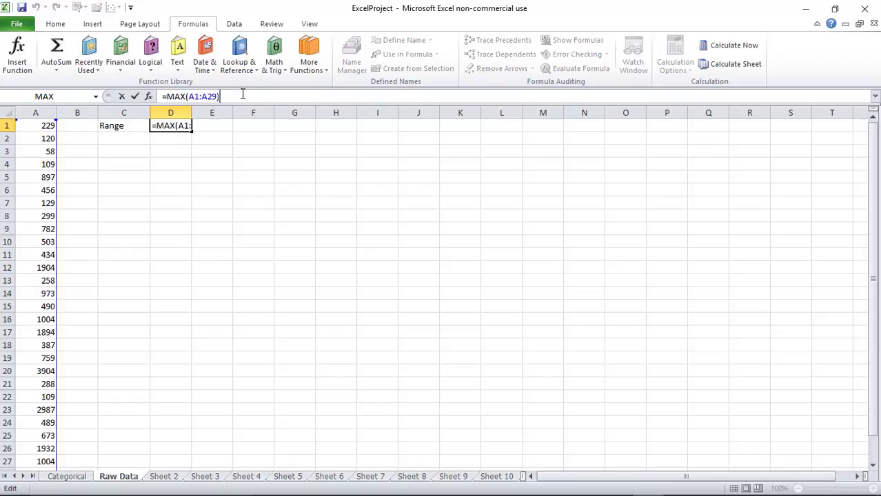
{"action": "type", "text": "-"}
{"action": "left_click", "coordinate": [314, 71]}
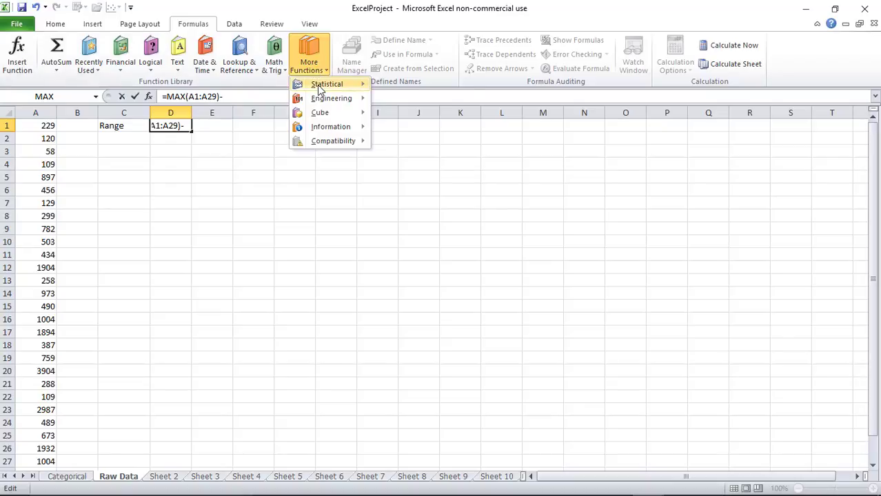
{"action": "mouse_move", "coordinate": [319, 88]}
{"action": "left_click_drag", "start_coordinate": [468, 114], "coordinate": [465, 238]}
{"action": "left_click", "coordinate": [433, 217]}
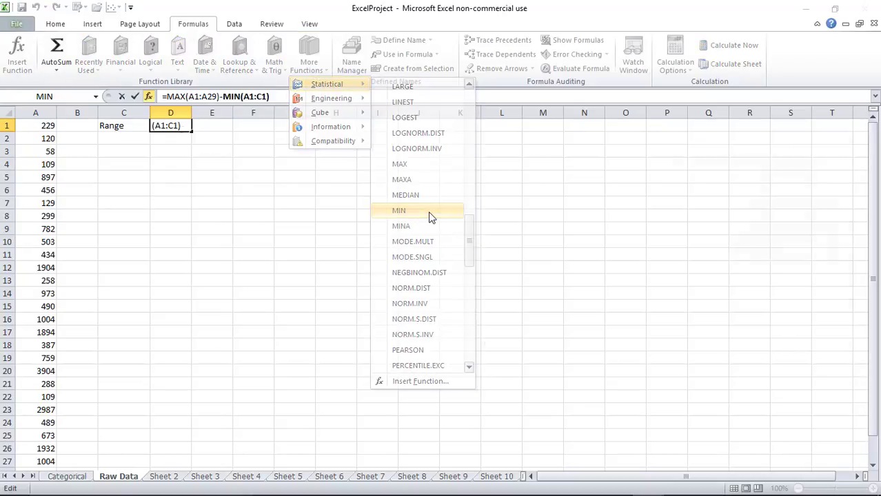
{"action": "left_click_drag", "start_coordinate": [49, 125], "coordinate": [34, 449]}
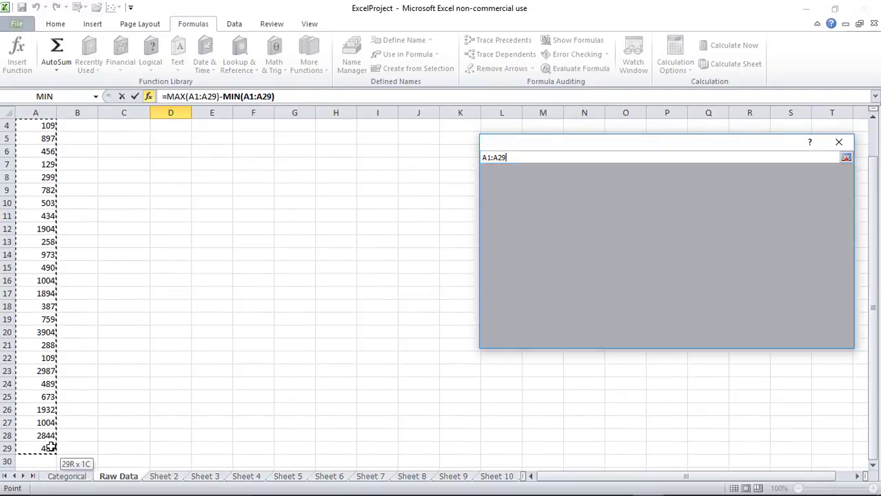
{"action": "left_click", "coordinate": [768, 335]}
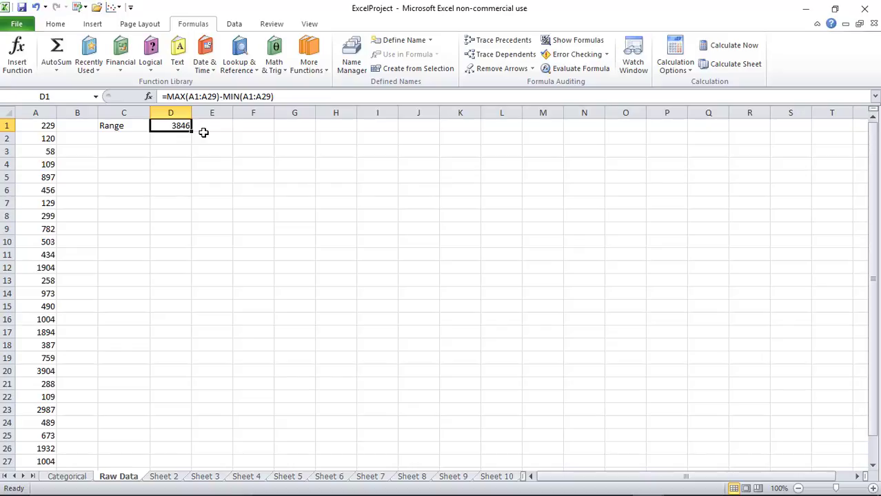
{"action": "left_click", "coordinate": [128, 150]}
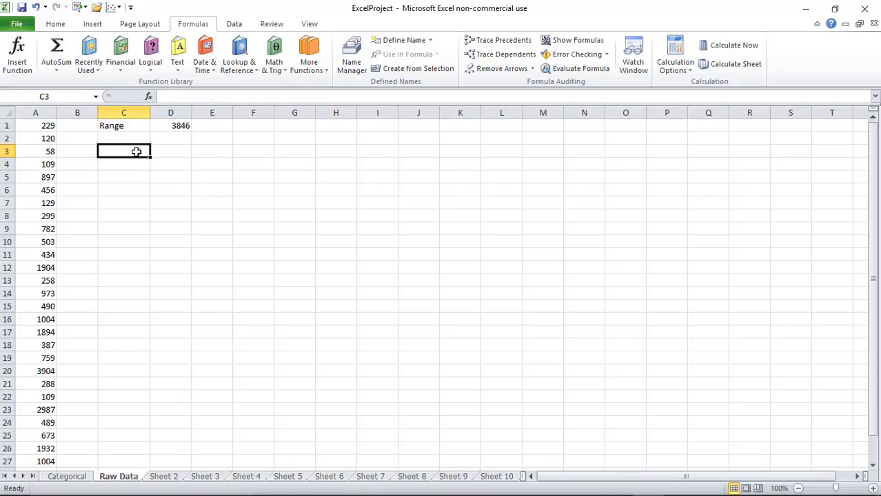
{"action": "type", "text": "Cla"}
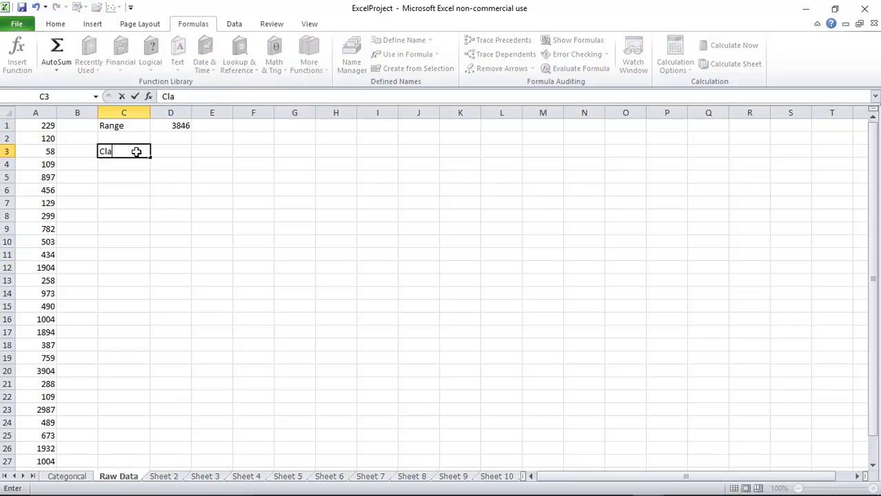
{"action": "type", "text": "ss Width"}
Enter =D1/15 in D3 so the class width shows 256.4
{"action": "key", "text": "Tab"}
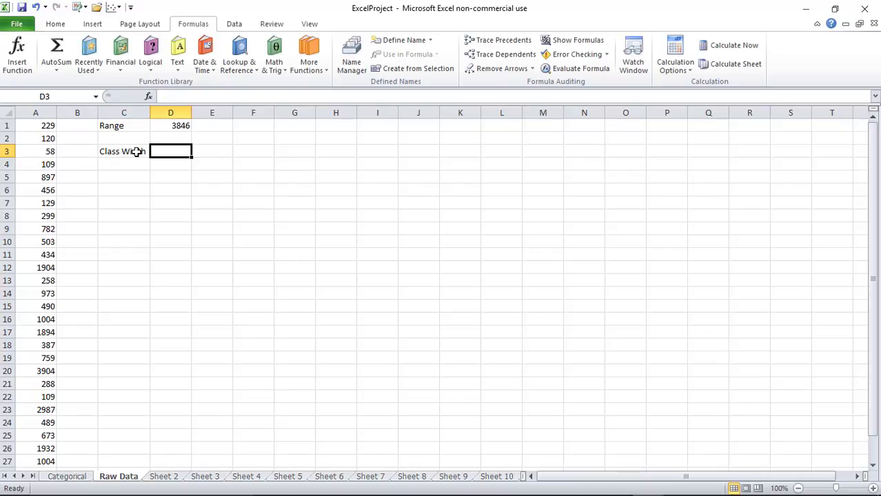
{"action": "left_click", "coordinate": [176, 97]}
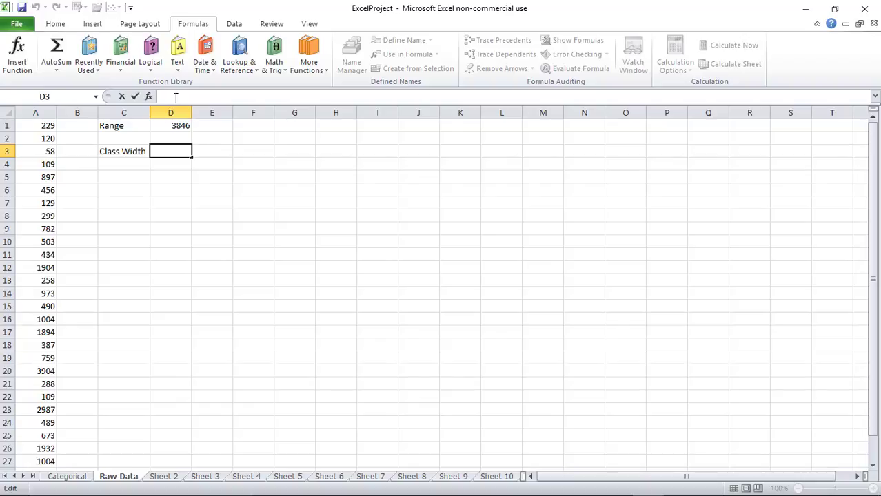
{"action": "type", "text": "="}
{"action": "key", "text": "BackSpace"}
{"action": "type", "text": "d"}
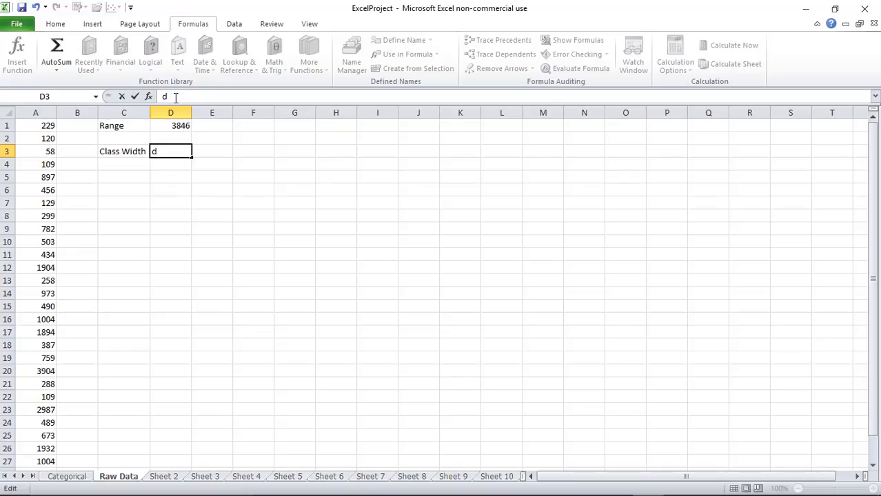
{"action": "type", "text": "1/15"}
{"action": "key", "text": "Return"}
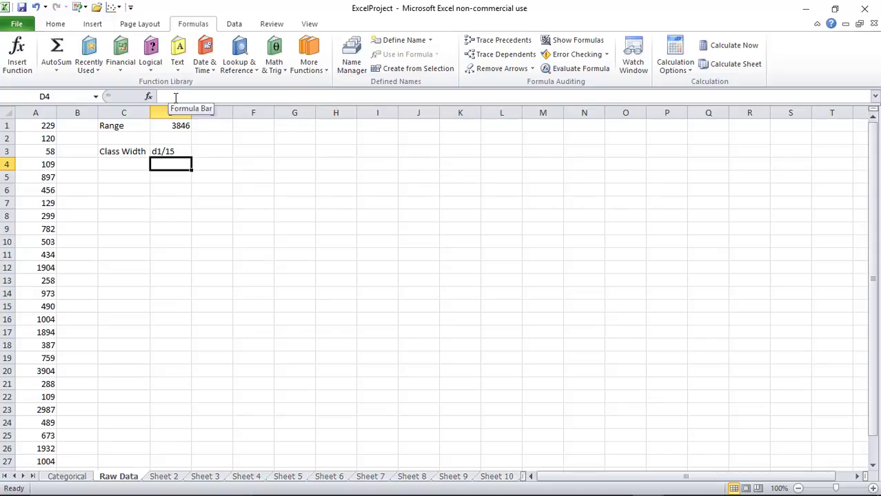
{"action": "key", "text": "Up"}
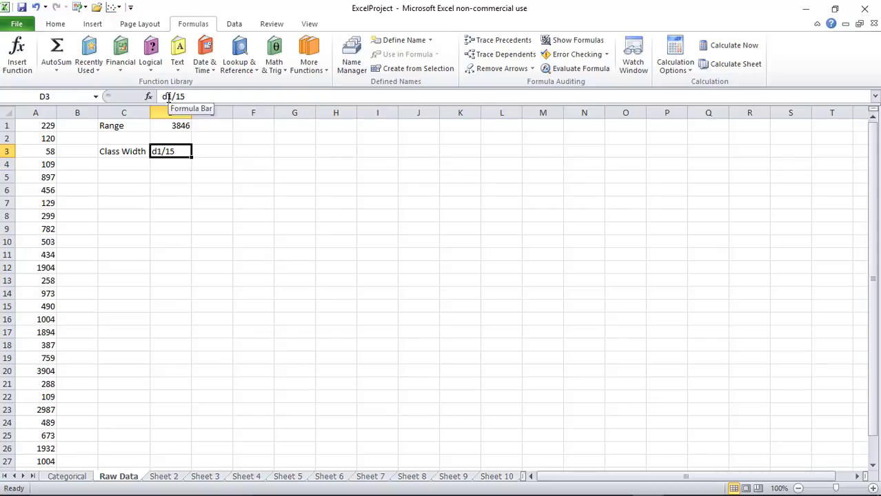
{"action": "left_click", "coordinate": [163, 96]}
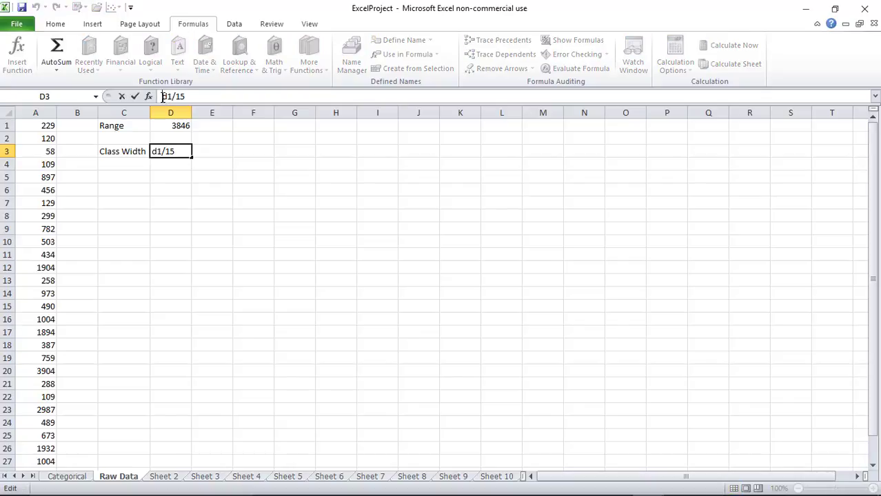
{"action": "type", "text": "="}
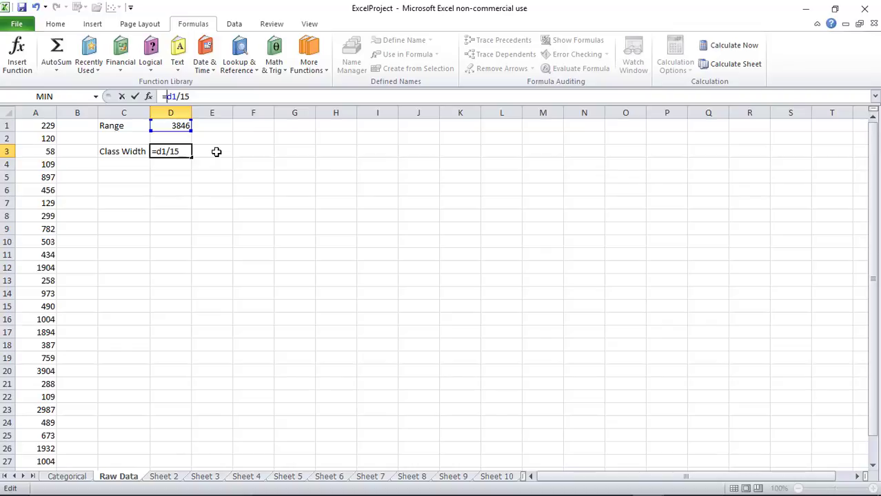
{"action": "key", "text": "Return"}
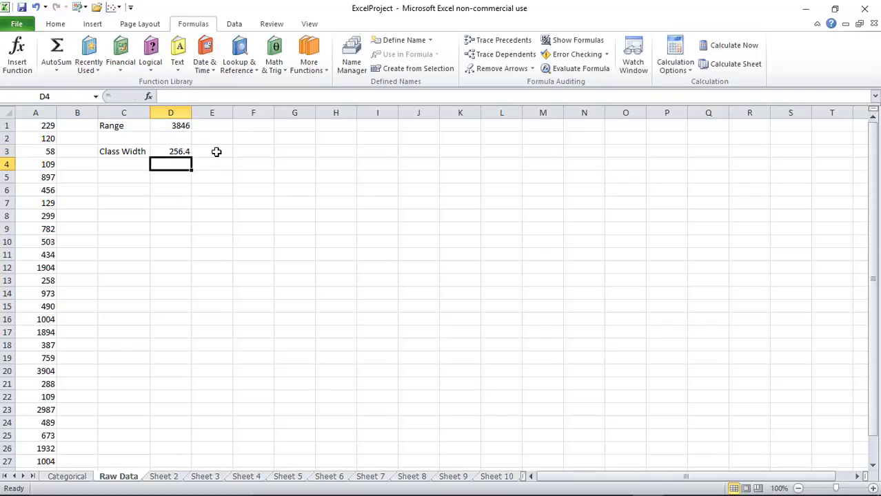
{"action": "key", "text": "Up"}
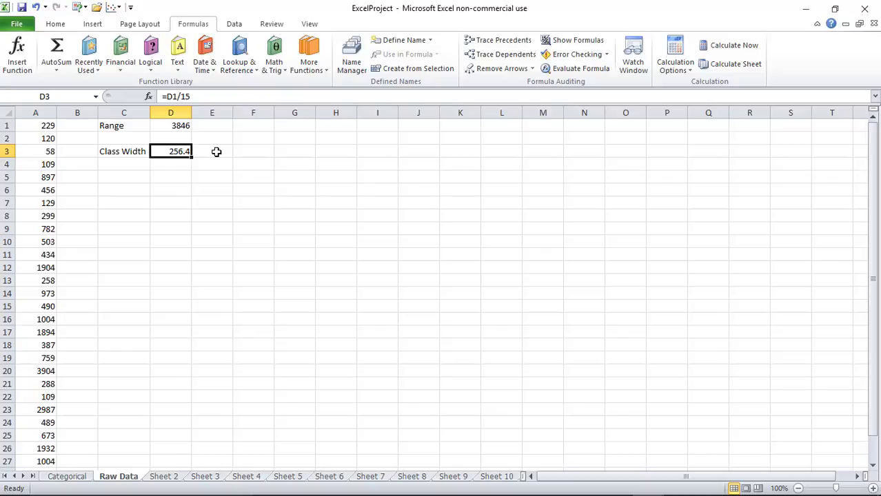
{"action": "left_click", "coordinate": [216, 152]}
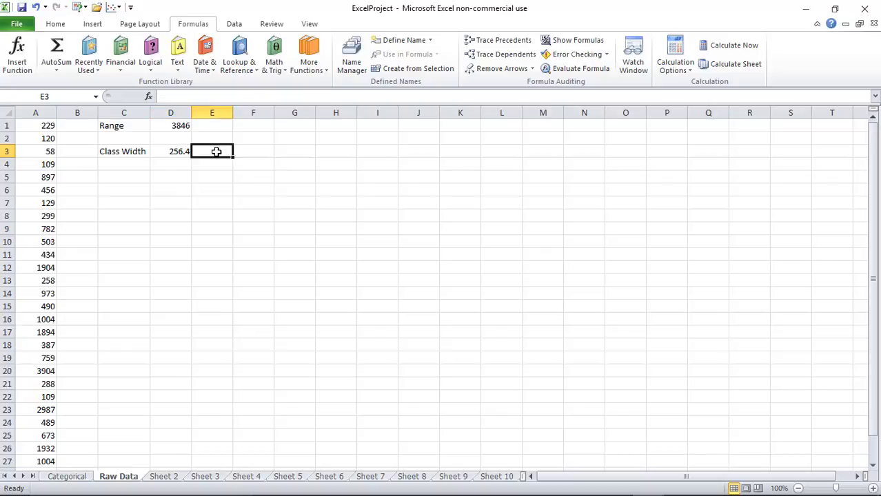
Enter 257 in E3 as the rounded-up class width, then move to C5
{"action": "type", "text": "257"}
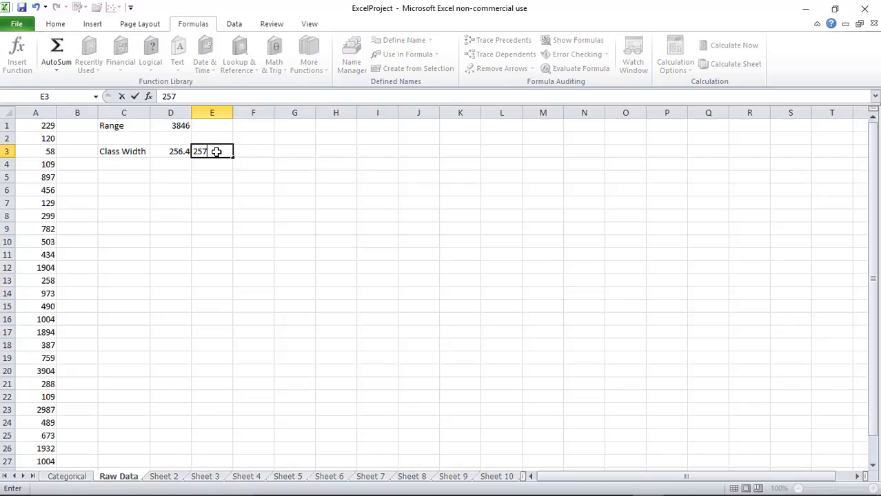
{"action": "key", "text": "Return"}
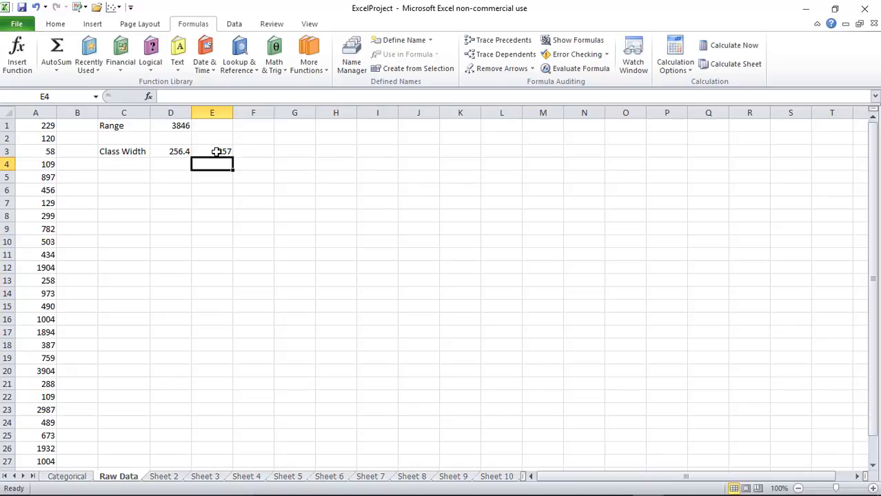
{"action": "key", "text": "Left"}
{"action": "key", "text": "Left"}
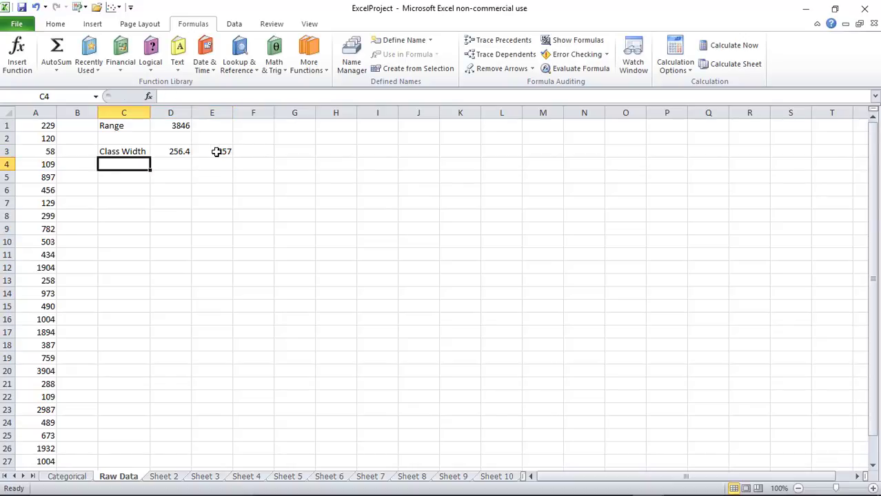
{"action": "key", "text": "Down"}
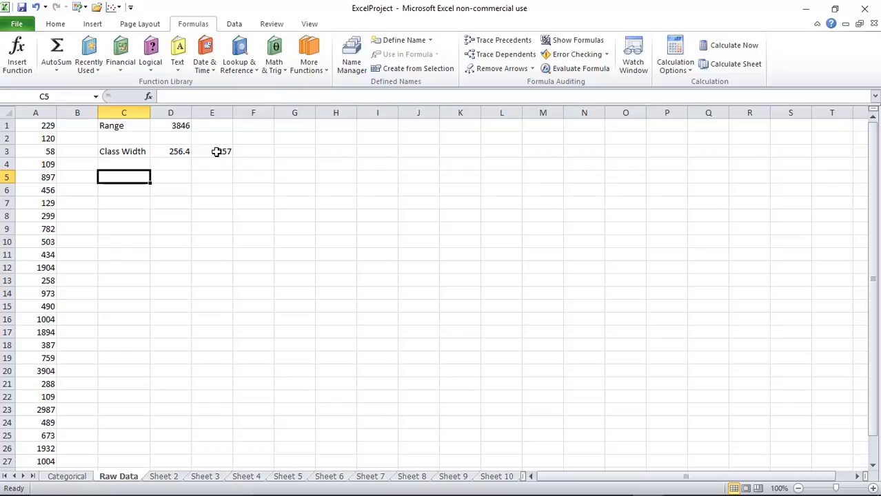
Type the heading 'Boundaries' in C5, then check the value 58 in A3
{"action": "type", "text": "B"}
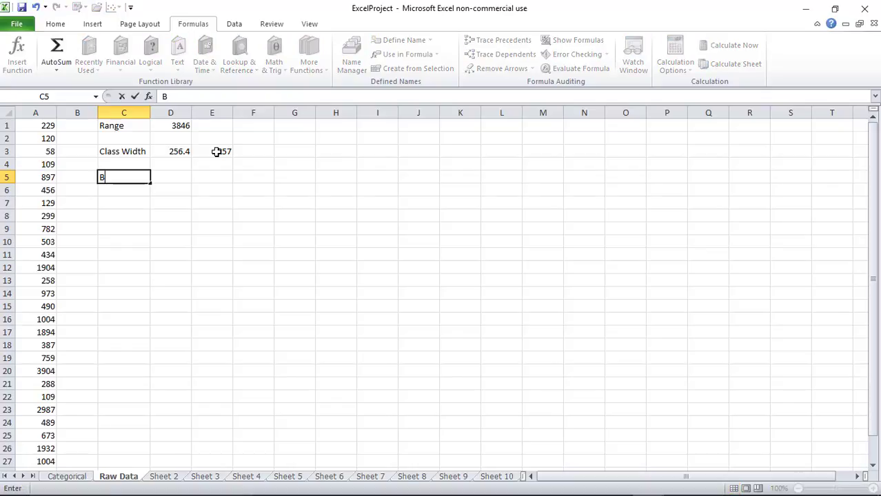
{"action": "type", "text": "oundaries"}
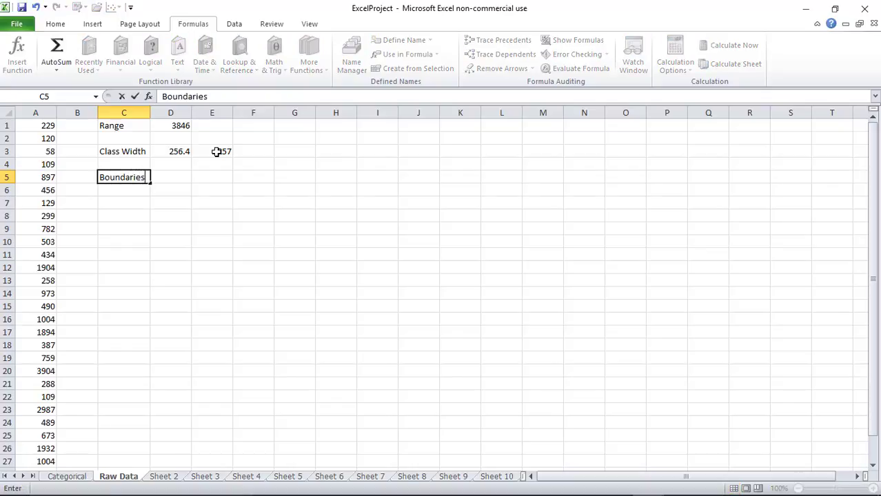
{"action": "key", "text": "Return"}
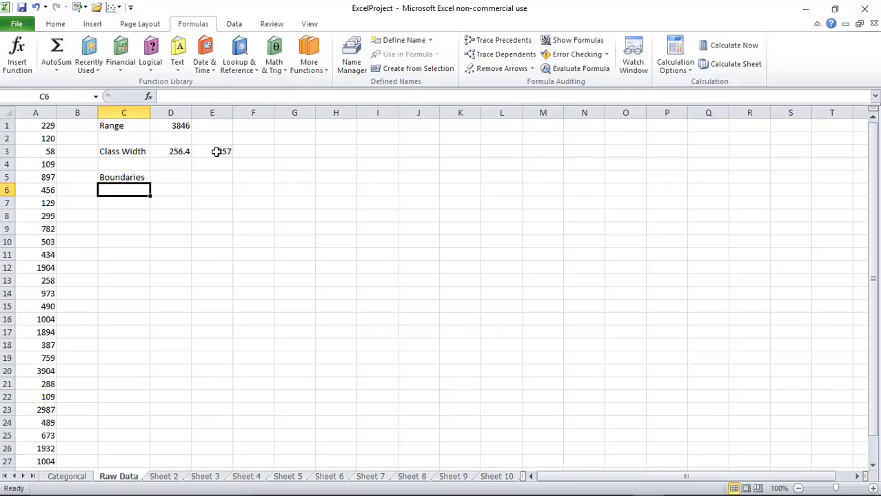
{"action": "left_click", "coordinate": [52, 151]}
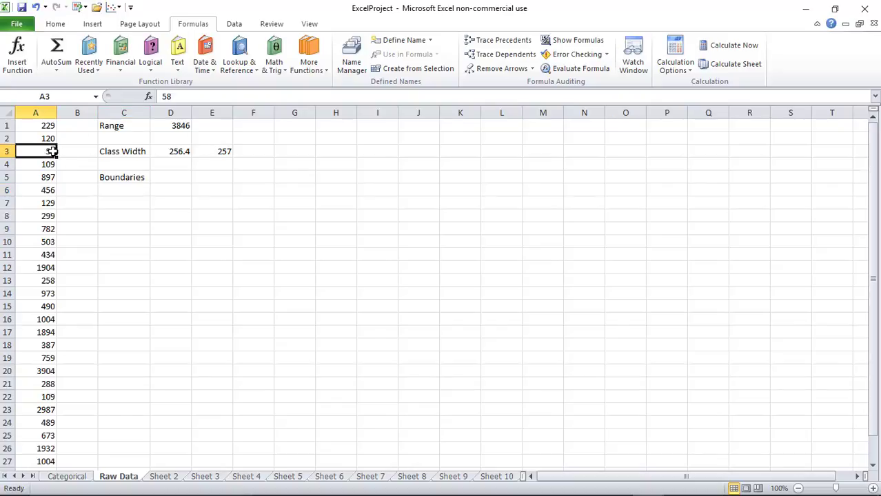
{"action": "scroll", "coordinate": [71, 156], "scroll_direction": "down", "scroll_amount": 1}
{"action": "scroll", "coordinate": [71, 156], "scroll_direction": "down", "scroll_amount": 2}
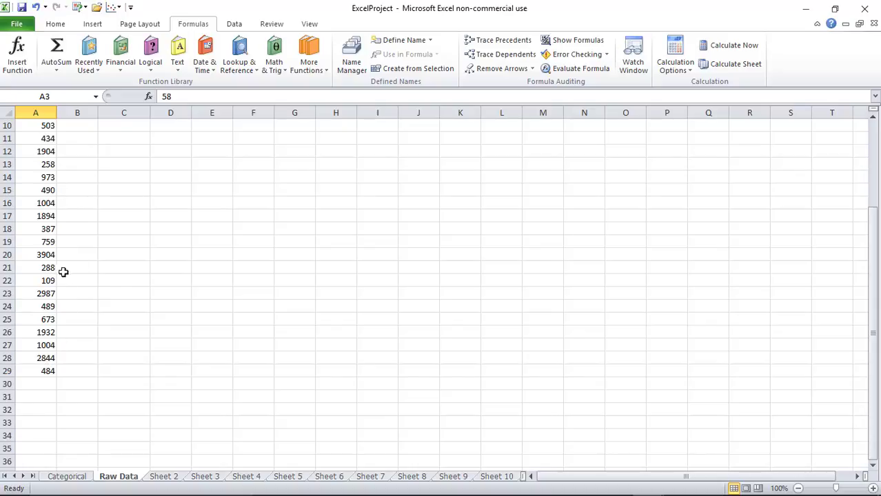
{"action": "scroll", "coordinate": [64, 289], "scroll_direction": "up", "scroll_amount": 3}
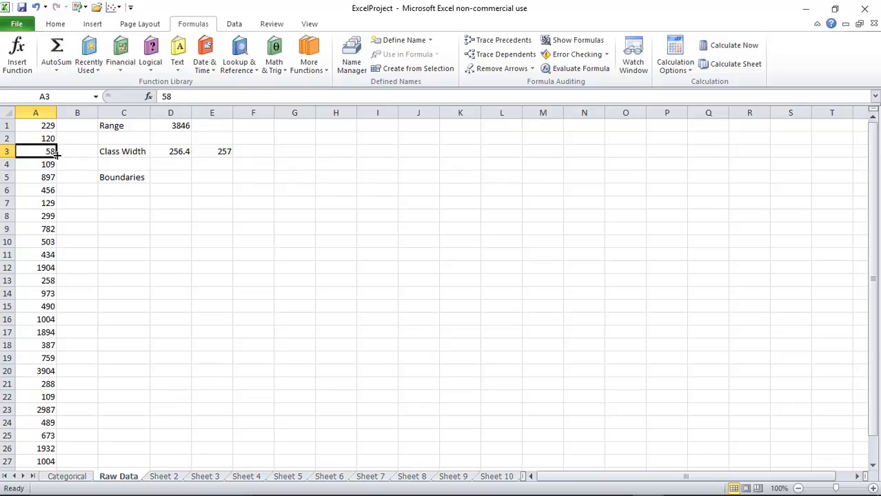
Enter the first class boundary 57.5 in C6
{"action": "left_click", "coordinate": [120, 190]}
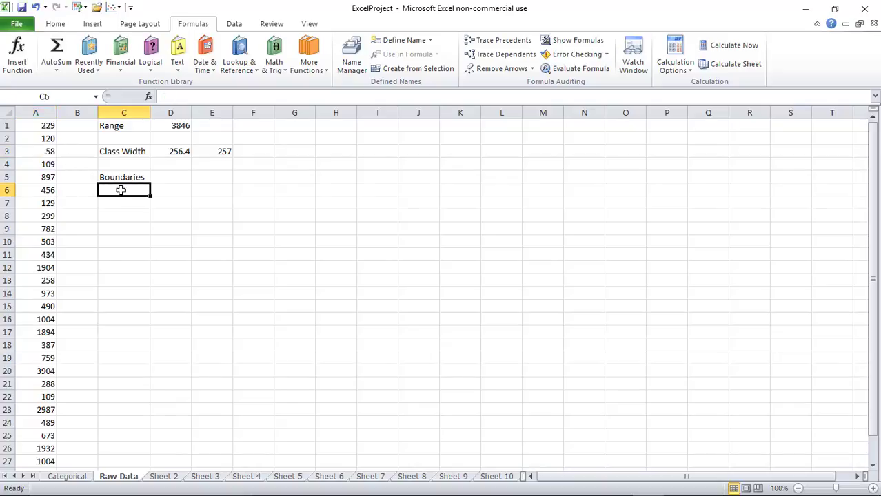
{"action": "type", "text": "57.5"}
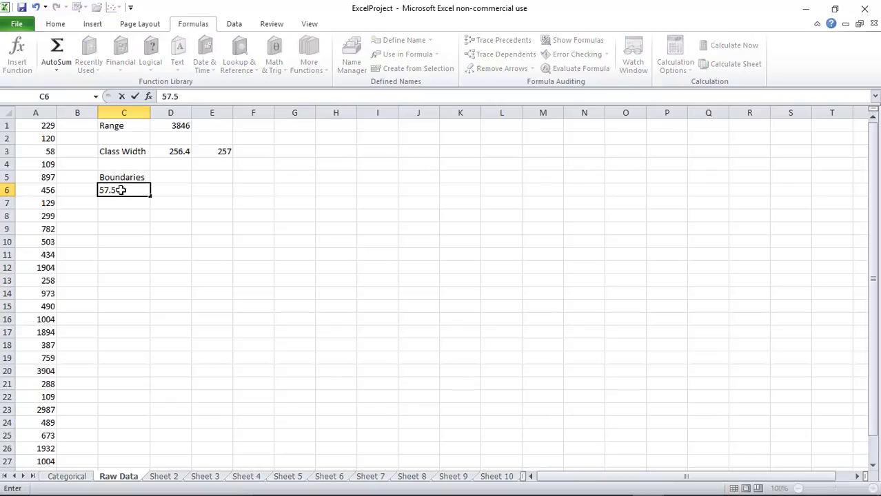
{"action": "key", "text": "Return"}
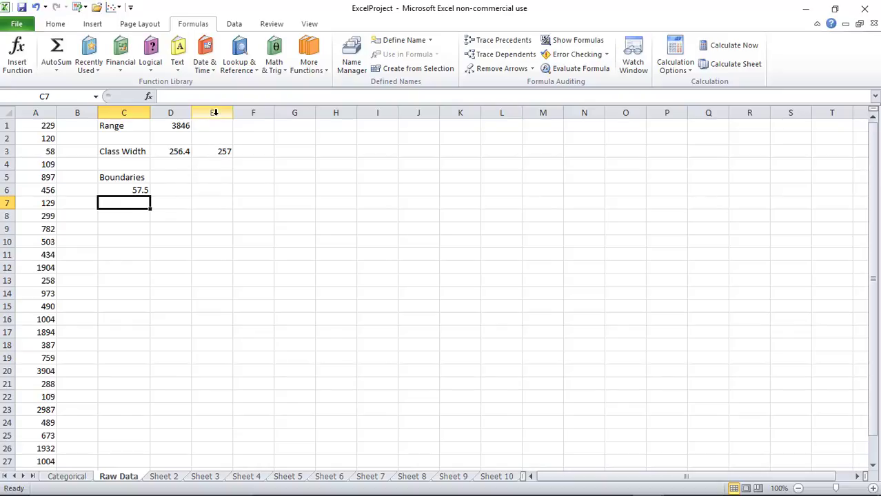
{"action": "left_click", "coordinate": [133, 188]}
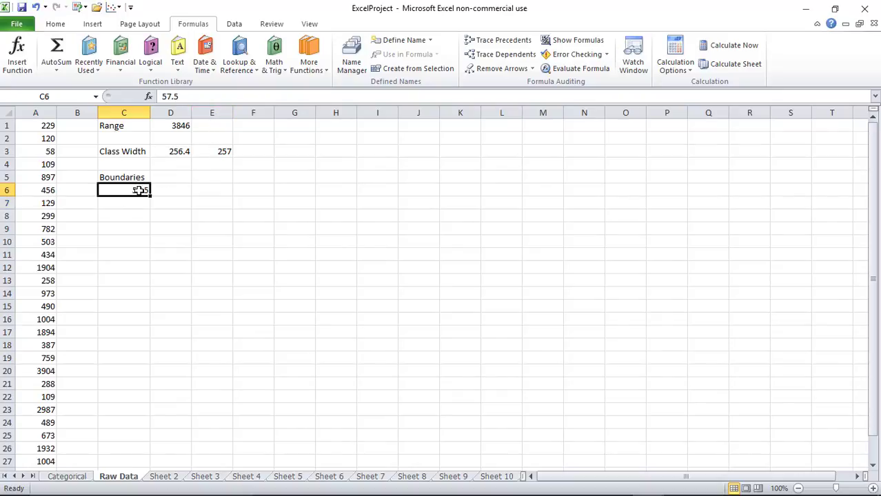
{"action": "left_click", "coordinate": [141, 207]}
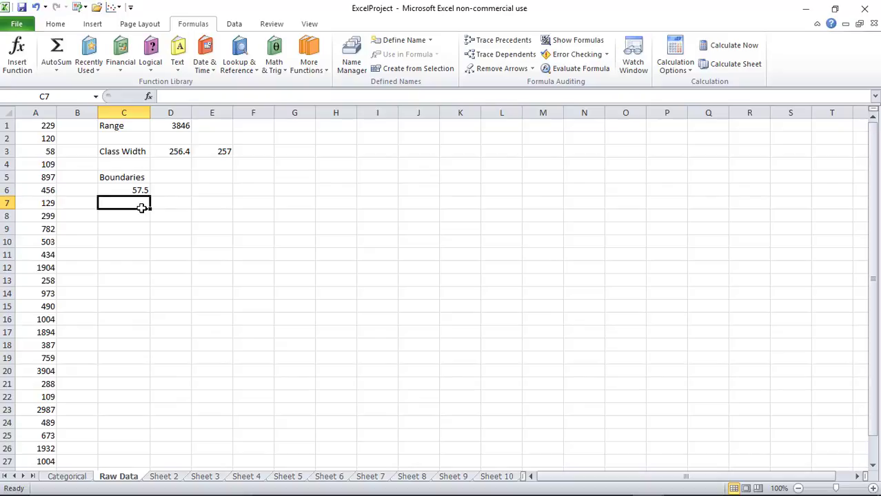
Fill C7:C14 with formulas =C6+E3 through =C13+E3, reaching 2113.5
{"action": "type", "text": "="}
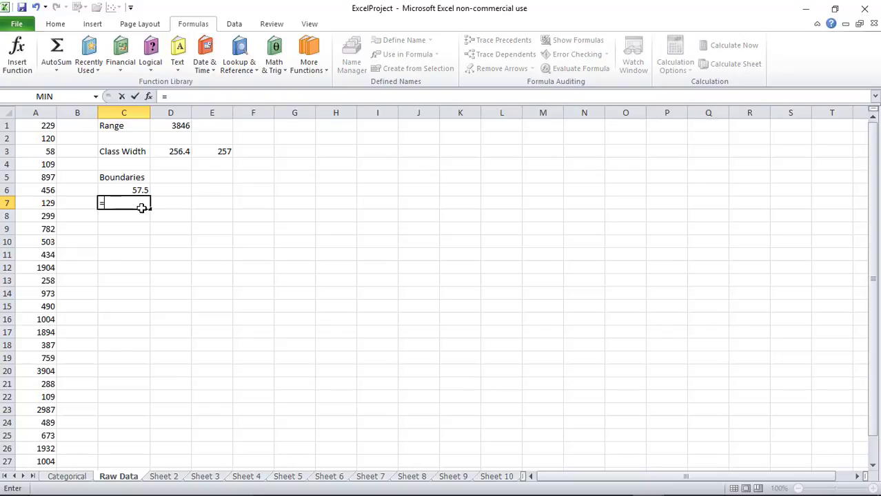
{"action": "type", "text": "c6+"}
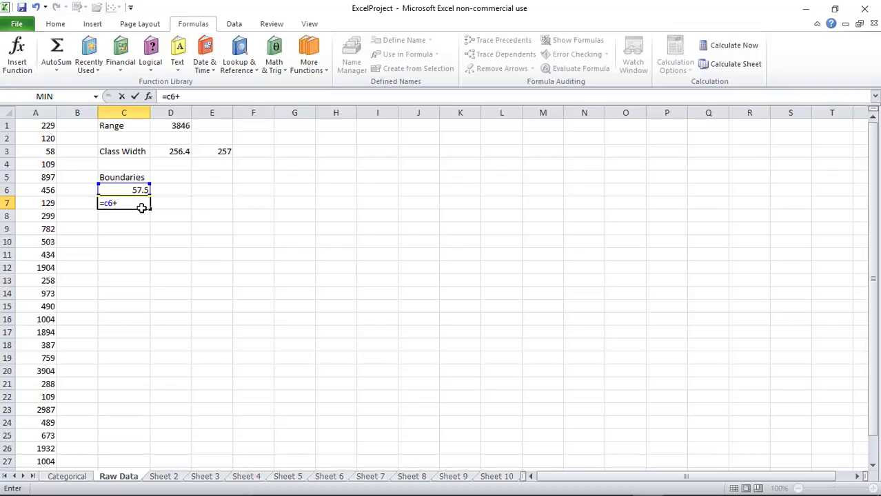
{"action": "type", "text": "e3"}
{"action": "key", "text": "Return"}
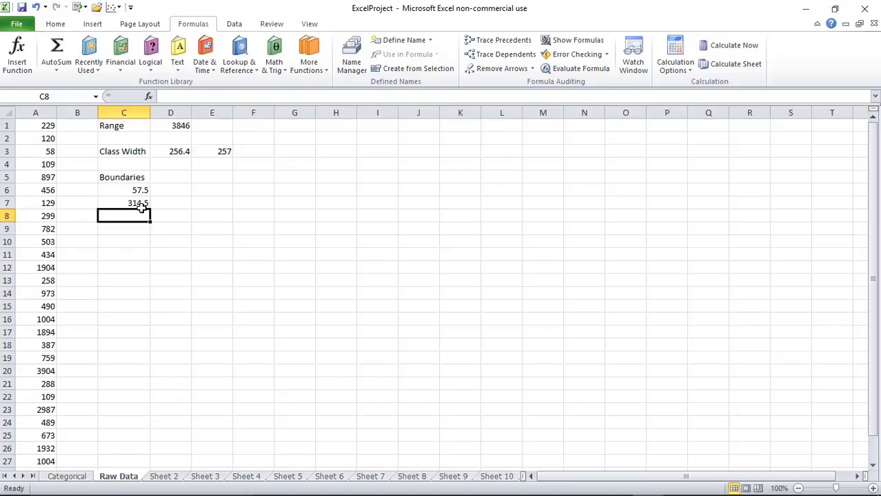
{"action": "type", "text": "="}
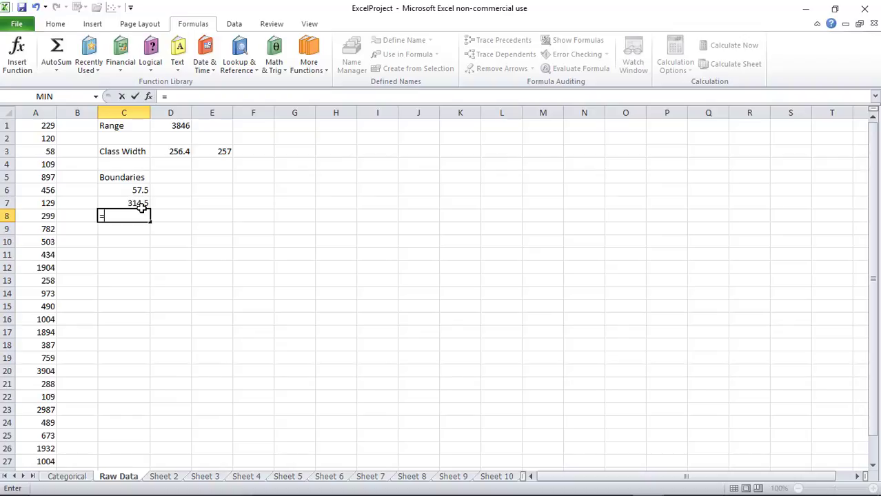
{"action": "type", "text": "c7+e3"}
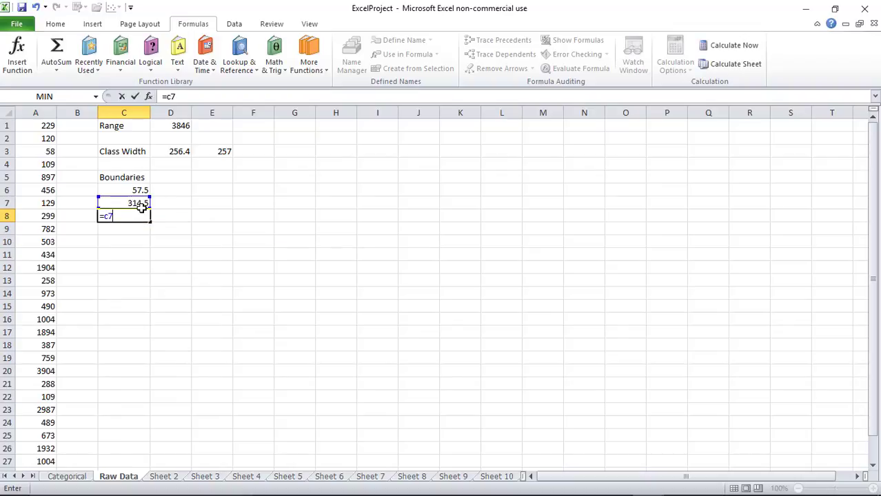
{"action": "key", "text": "Return"}
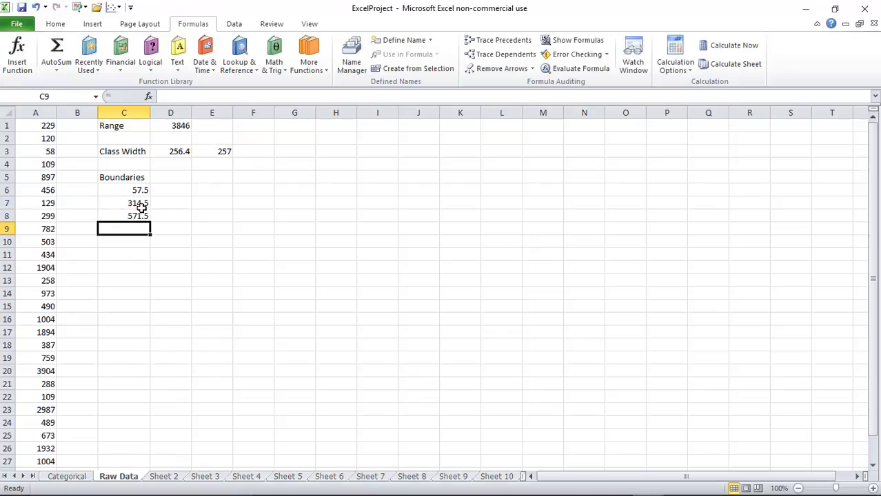
{"action": "type", "text": "="}
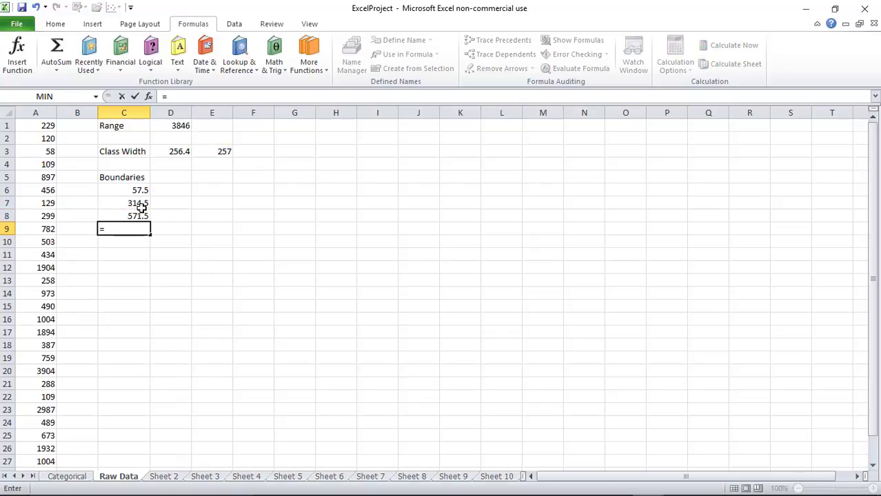
{"action": "type", "text": "c8+e3"}
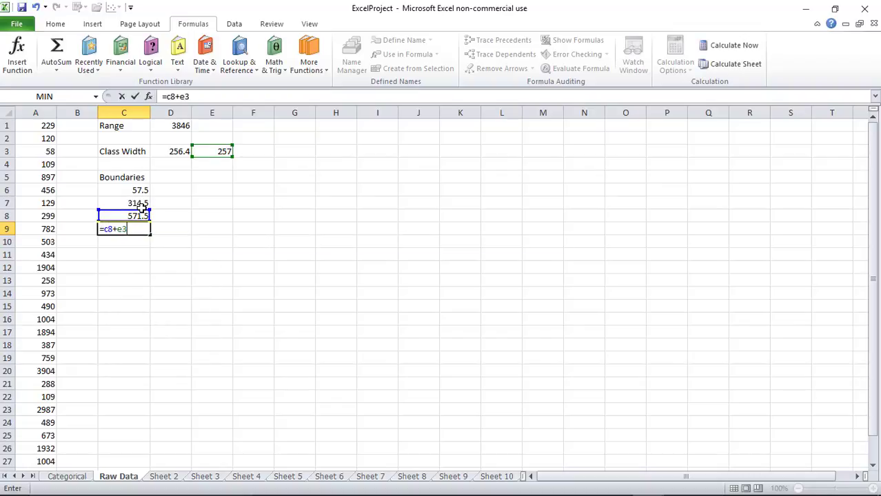
{"action": "key", "text": "Return"}
{"action": "type", "text": "=c9"}
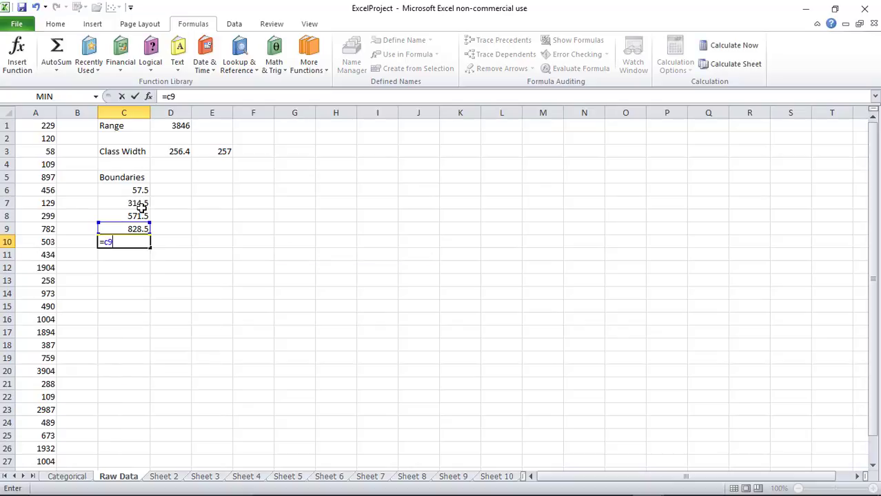
{"action": "type", "text": "+e3"}
{"action": "key", "text": "Return"}
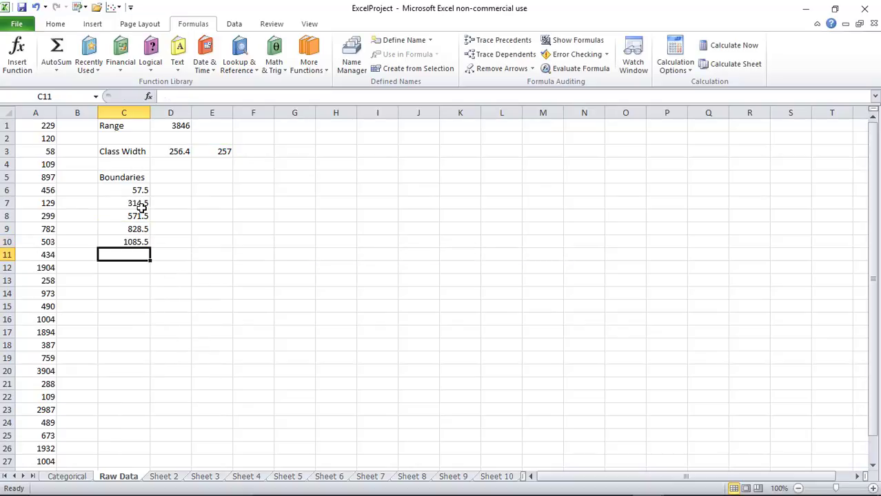
{"action": "type", "text": "=c10"}
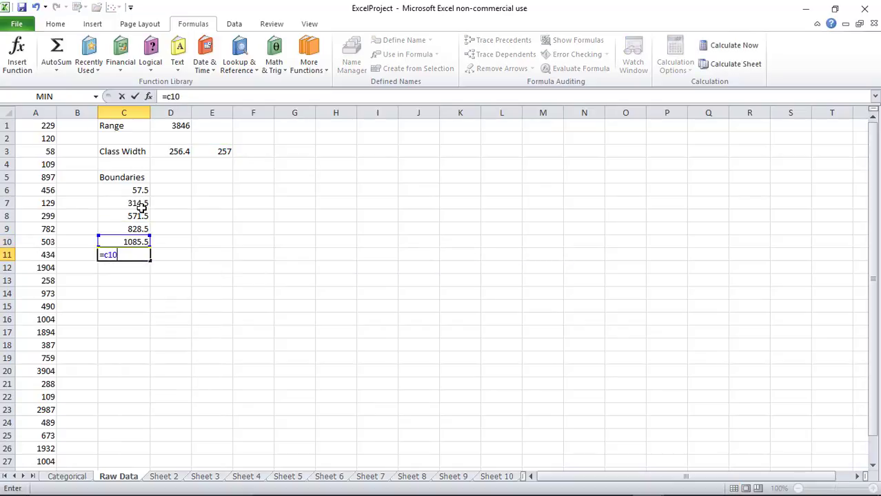
{"action": "type", "text": "+e3"}
{"action": "key", "text": "Return"}
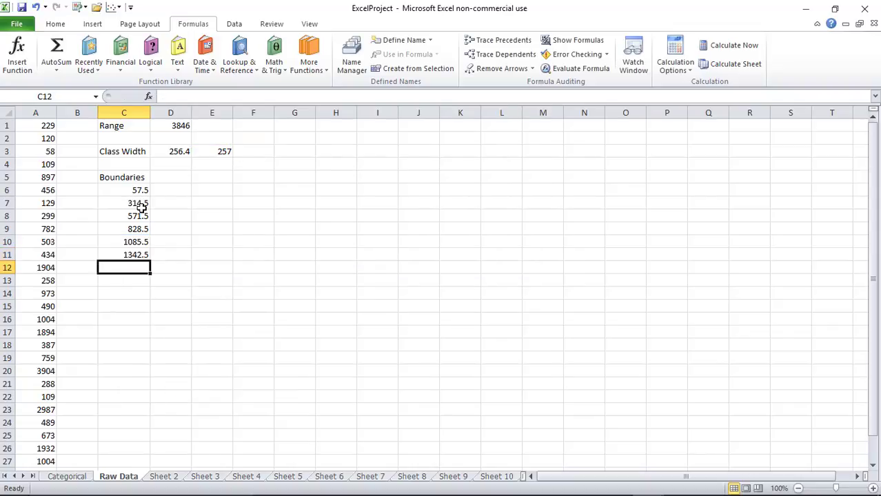
{"action": "type", "text": "=c11+e3"}
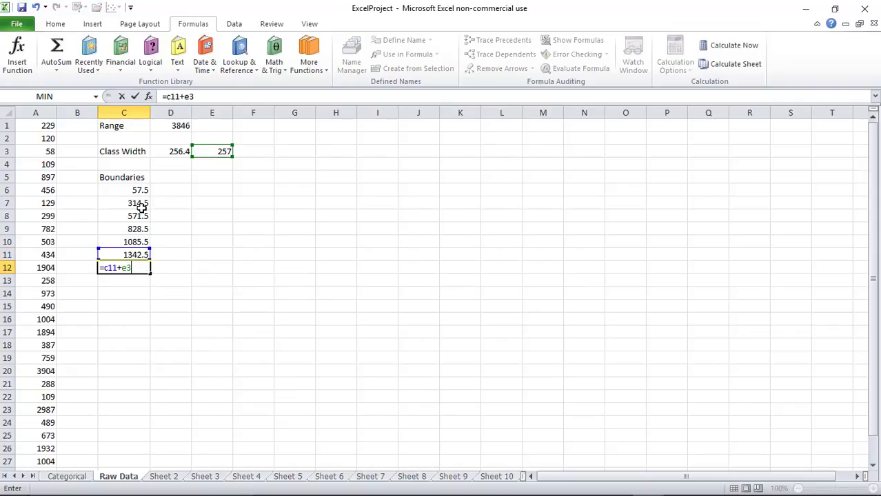
{"action": "key", "text": "Return"}
{"action": "type", "text": "="}
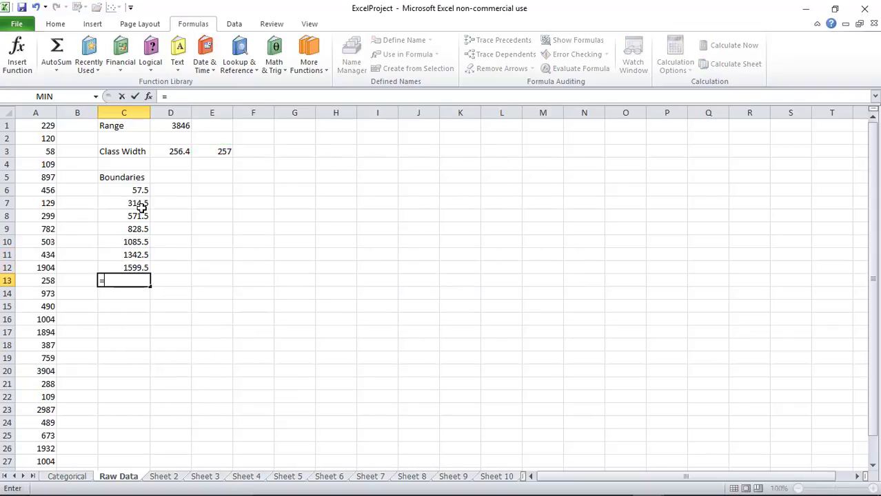
{"action": "type", "text": "c12+e3"}
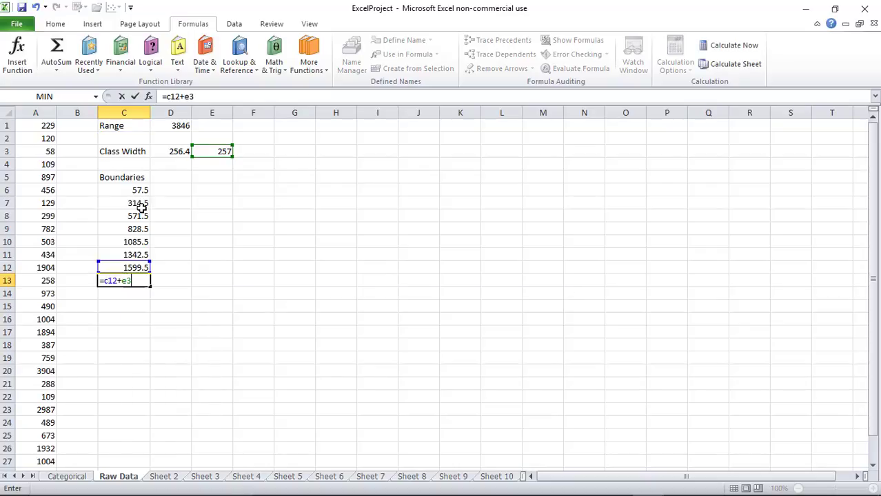
{"action": "key", "text": "Return"}
{"action": "type", "text": "="}
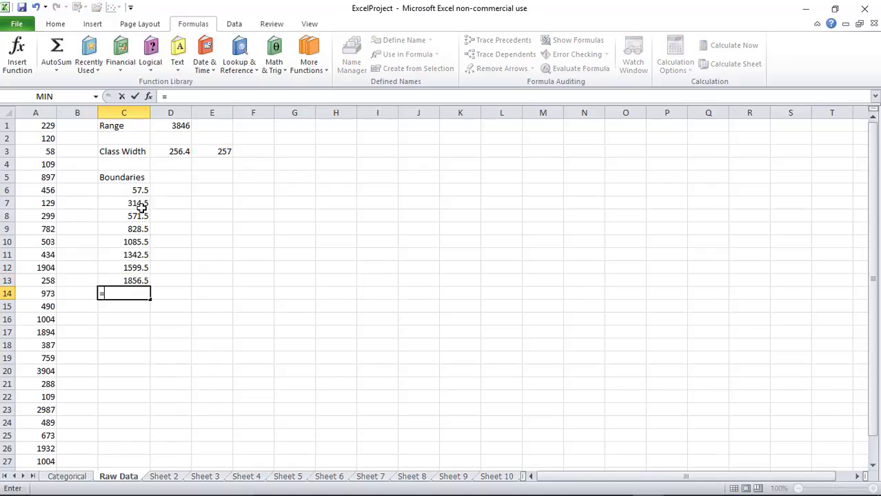
{"action": "type", "text": "c13+e3"}
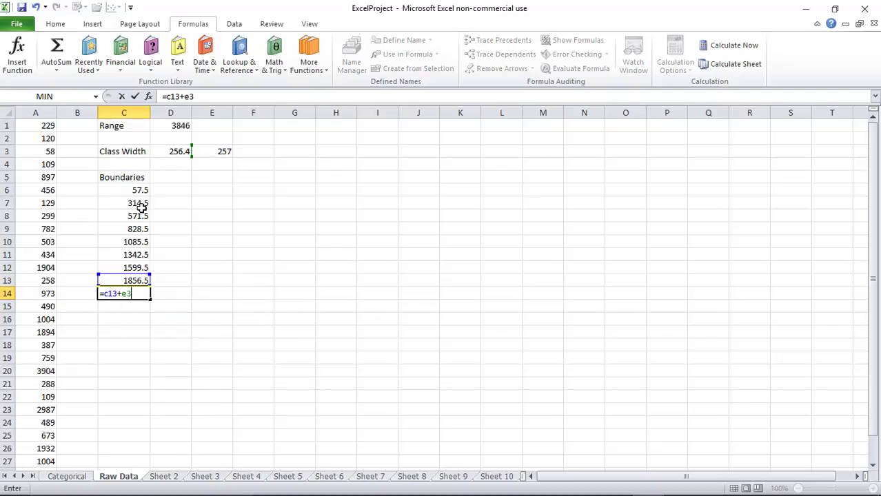
{"action": "key", "text": "Return"}
Continue the boundary formulas in C15:C21, fixing typos, ending at 3912.5
{"action": "type", "text": "=c14=e3"}
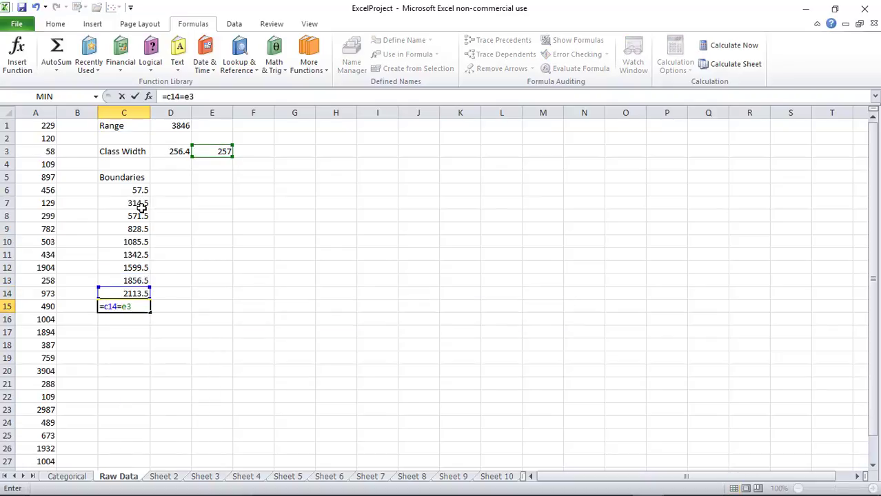
{"action": "key", "text": "Return"}
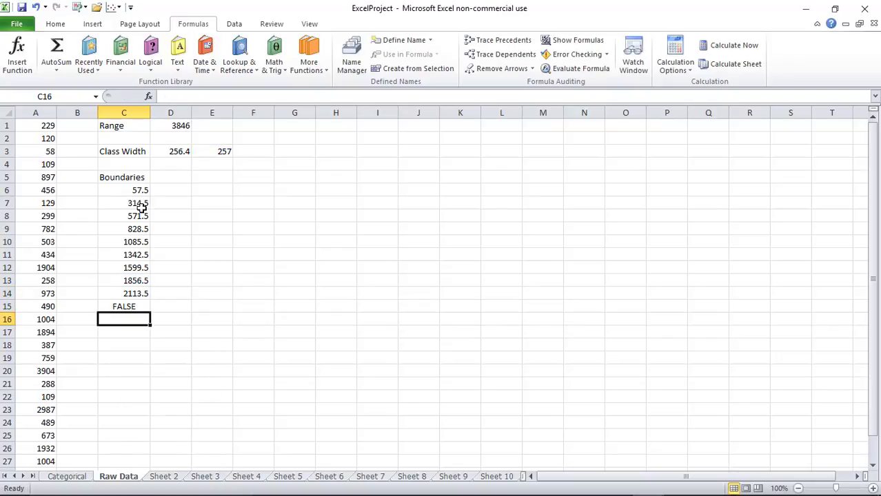
{"action": "key", "text": "Up"}
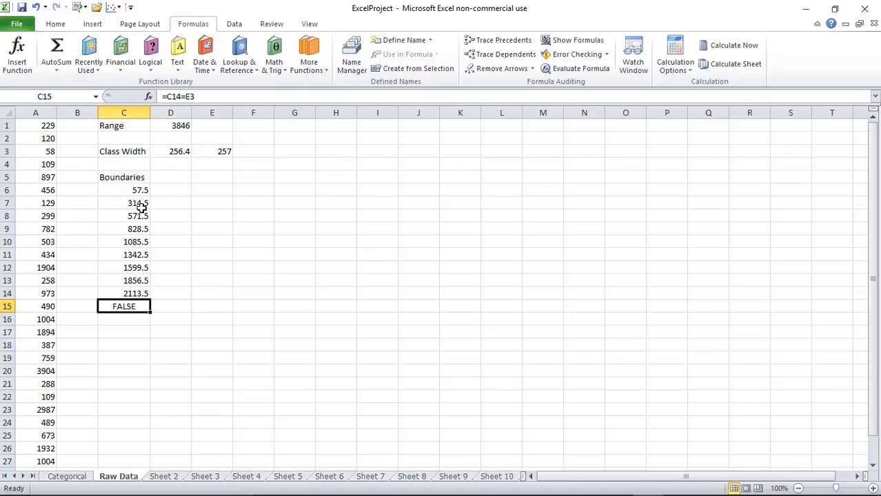
{"action": "left_click", "coordinate": [186, 97]}
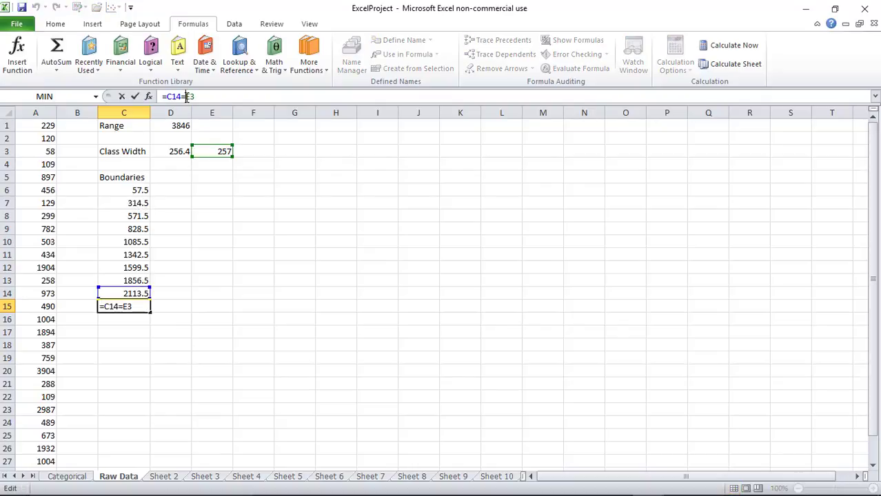
{"action": "key", "text": "BackSpace"}
{"action": "type", "text": "+"}
{"action": "key", "text": "Return"}
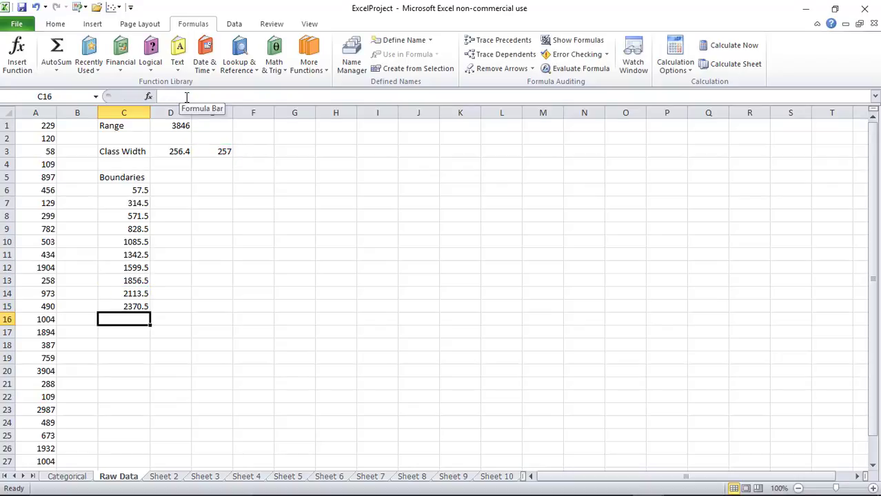
{"action": "type", "text": "=c15"}
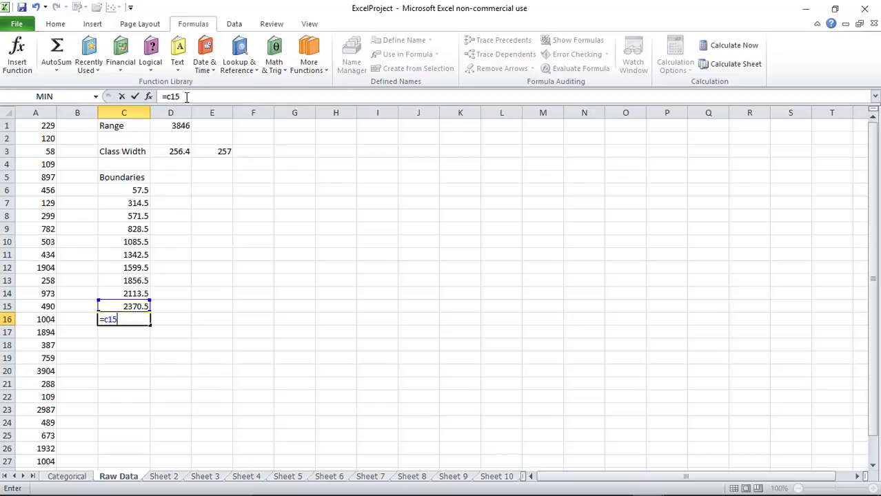
{"action": "type", "text": "+e3"}
{"action": "key", "text": "Return"}
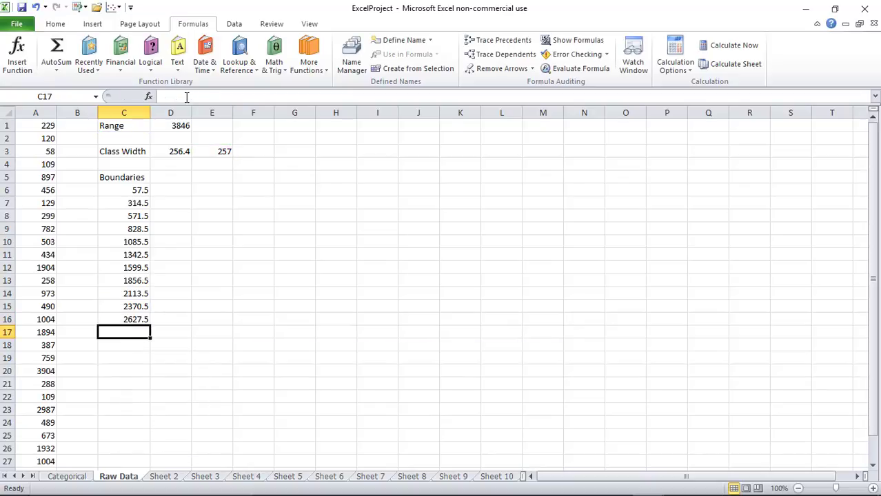
{"action": "type", "text": "=c16"}
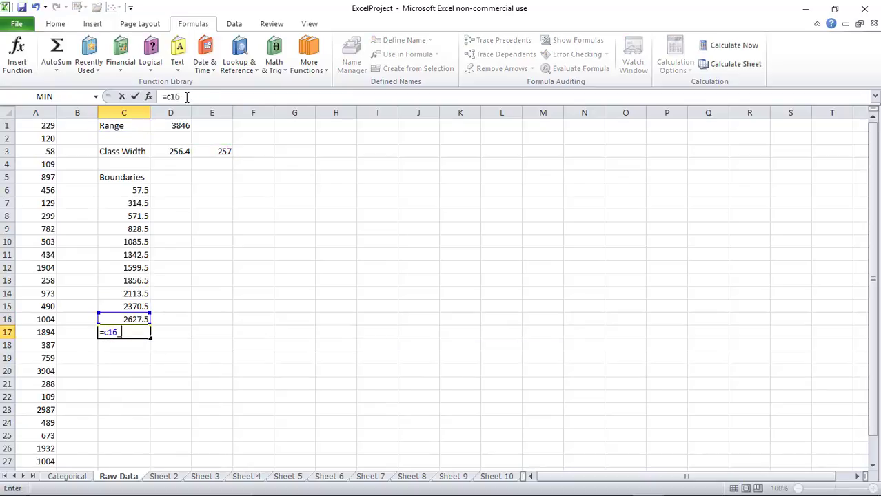
{"action": "type", "text": "_e3"}
{"action": "key", "text": "BackSpace"}
{"action": "key", "text": "BackSpace"}
{"action": "key", "text": "BackSpace"}
{"action": "type", "text": "+e3"}
{"action": "key", "text": "Return"}
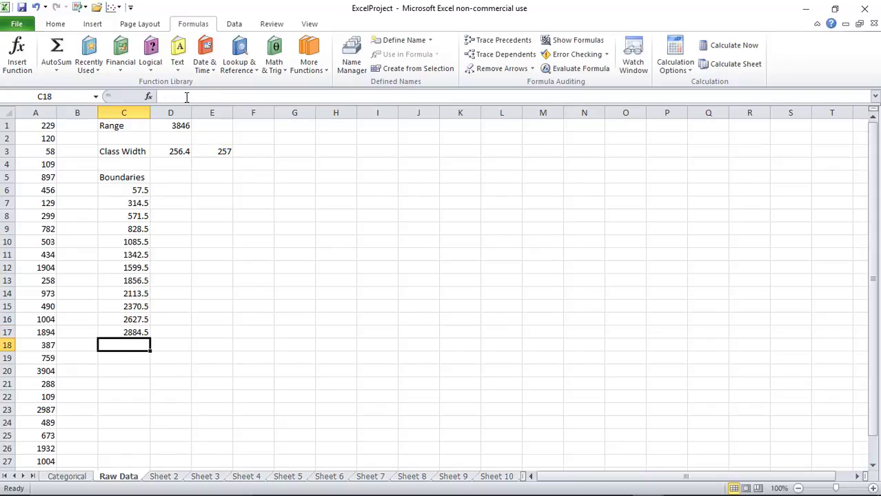
{"action": "type", "text": "=c17"}
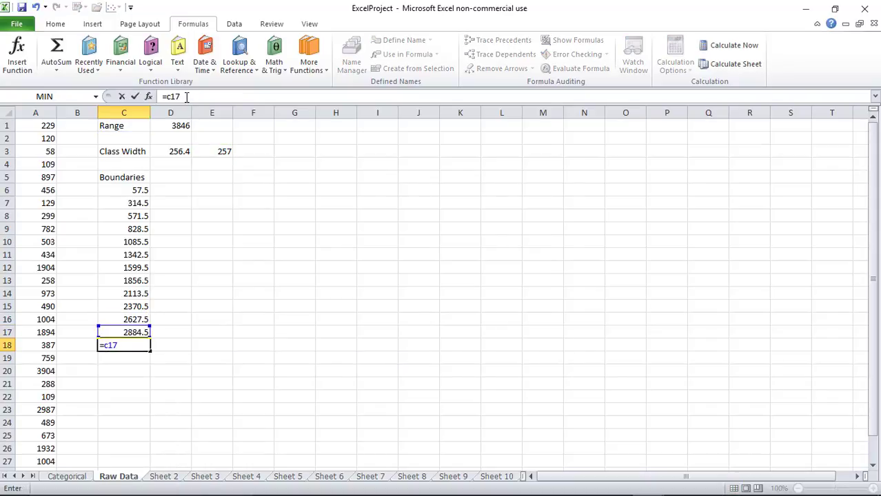
{"action": "type", "text": "+e3"}
{"action": "key", "text": "Return"}
{"action": "type", "text": "="}
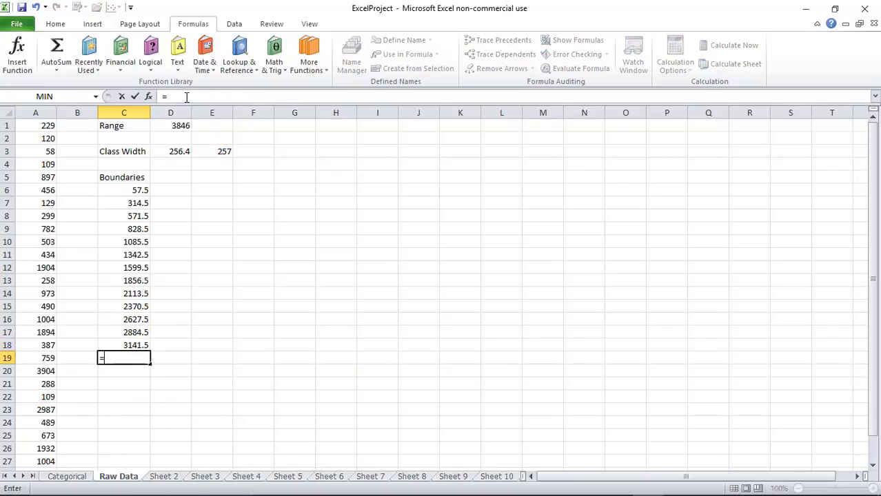
{"action": "type", "text": "c18+"}
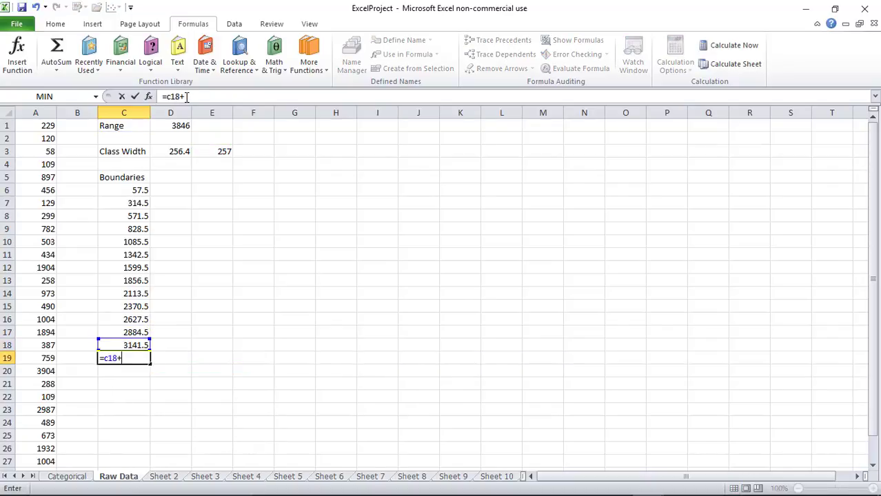
{"action": "type", "text": "e3"}
{"action": "key", "text": "Return"}
{"action": "type", "text": "=c"}
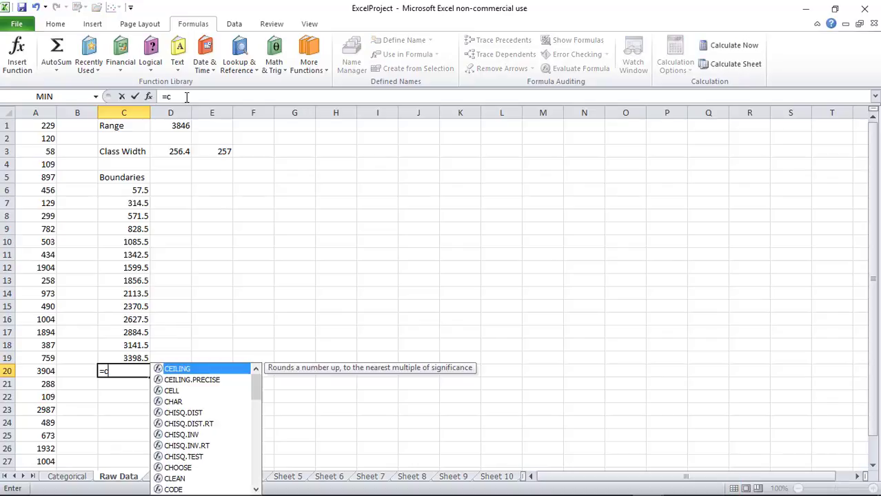
{"action": "type", "text": "19+e"}
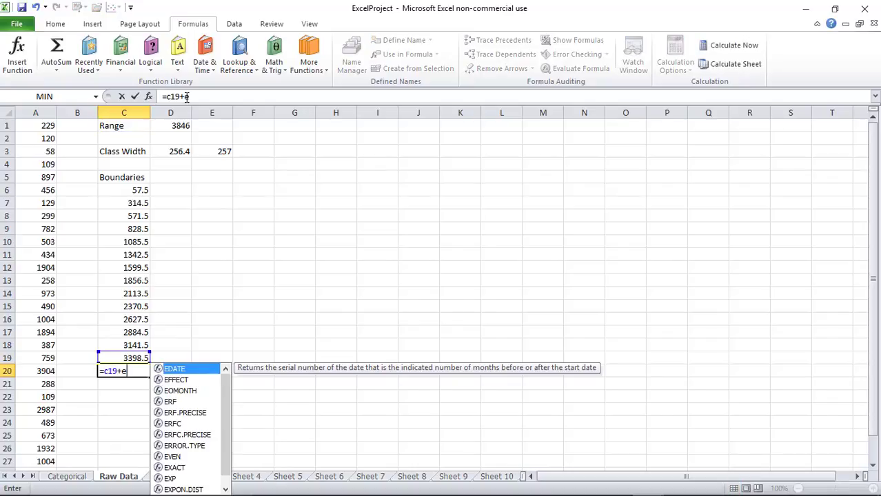
{"action": "type", "text": "3"}
{"action": "key", "text": "Return"}
{"action": "type", "text": "="}
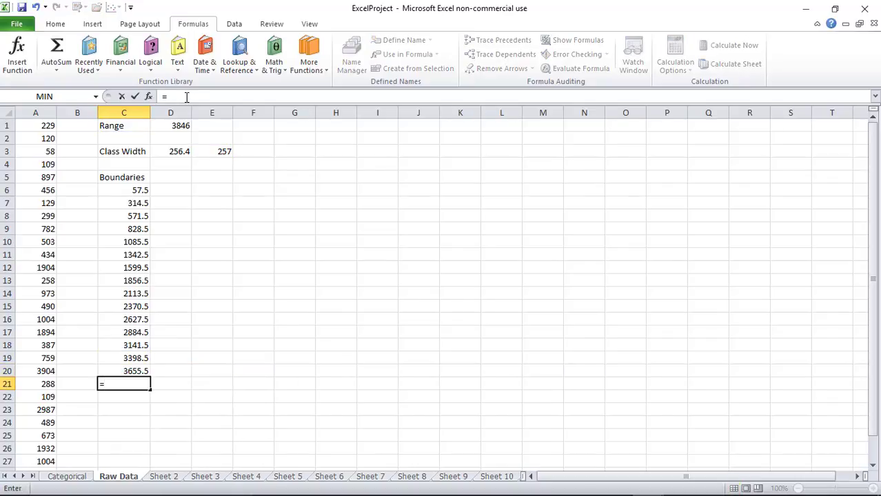
{"action": "type", "text": "c20+"}
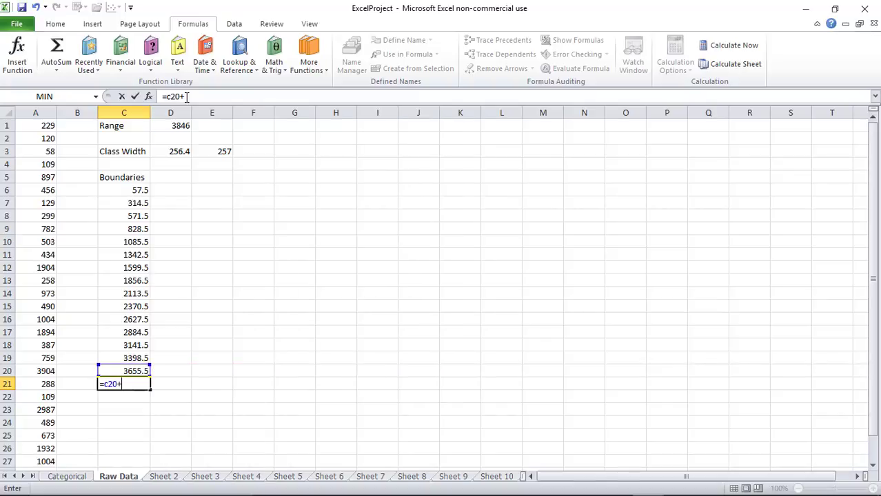
{"action": "type", "text": "3"}
{"action": "key", "text": "BackSpace"}
{"action": "type", "text": "e3"}
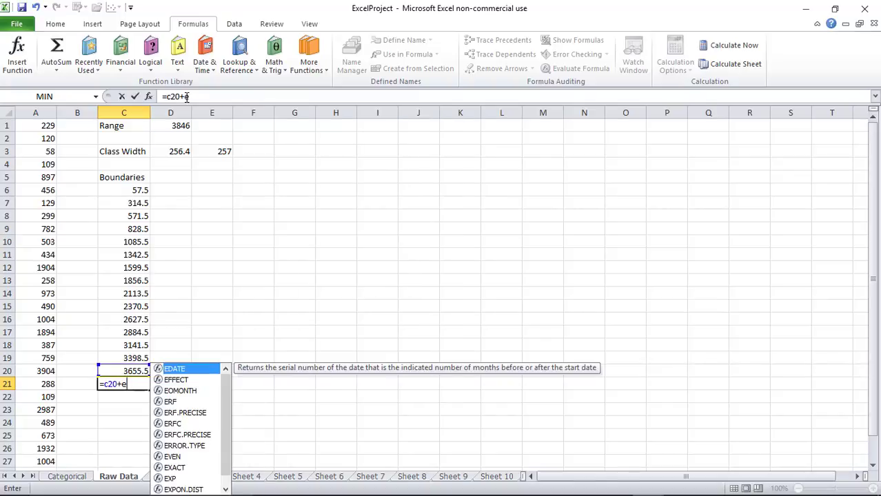
{"action": "key", "text": "Return"}
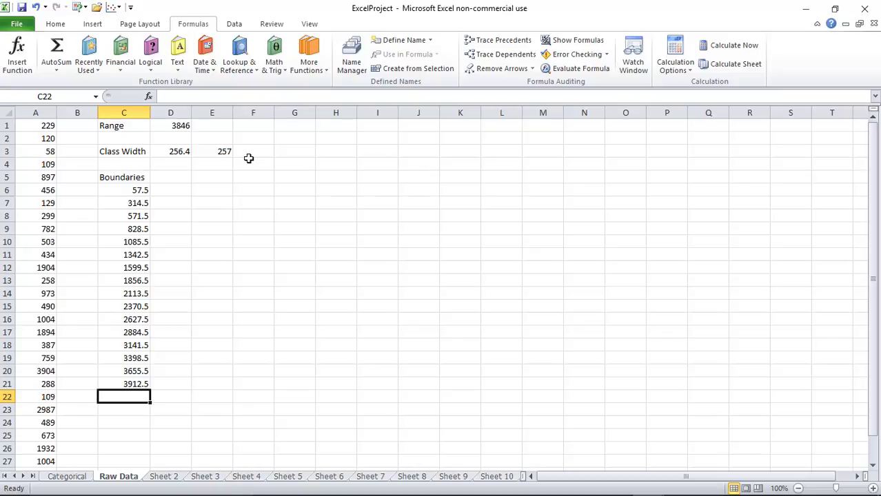
Enable the Analysis ToolPak add-in through Excel Options > Add-ins
{"action": "left_click", "coordinate": [16, 24]}
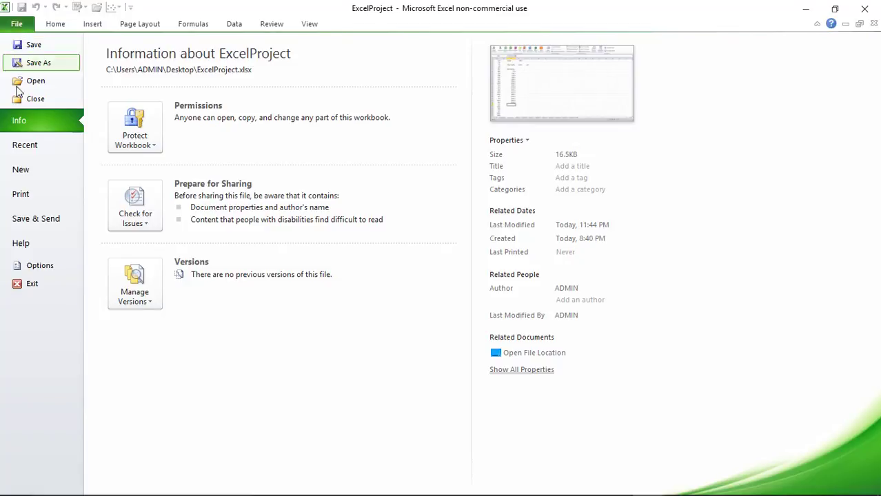
{"action": "left_click", "coordinate": [30, 269]}
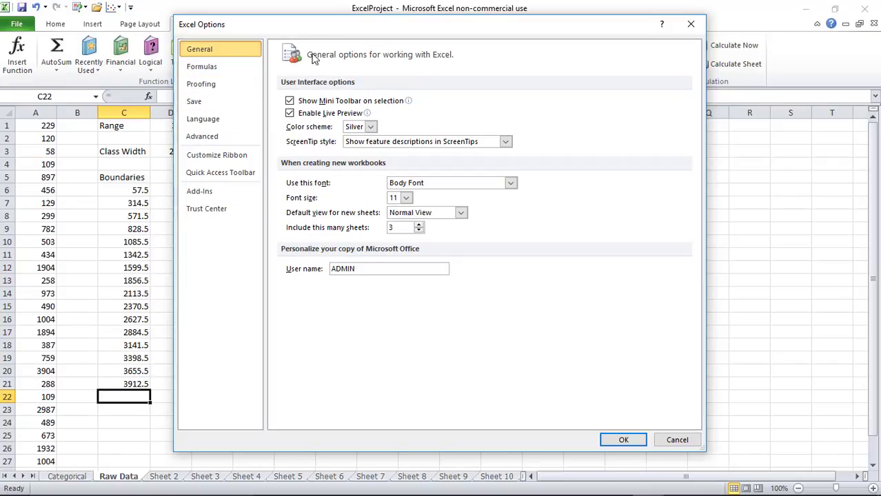
{"action": "left_click", "coordinate": [202, 193]}
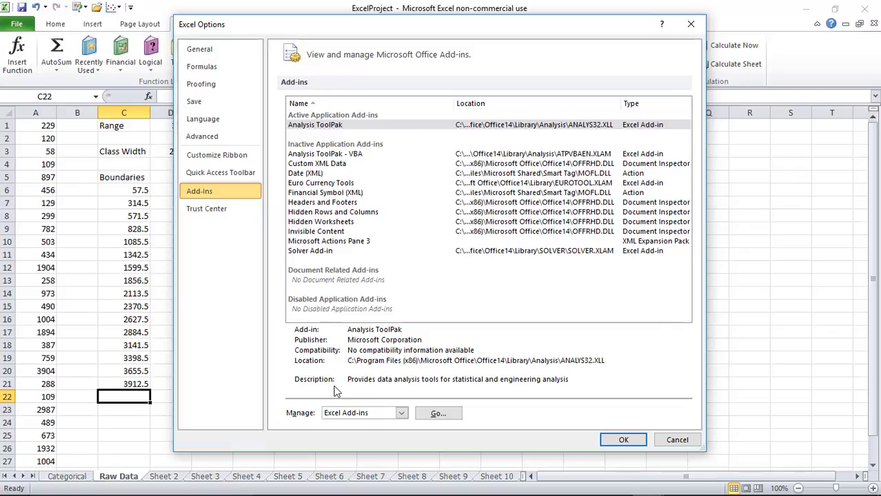
{"action": "left_click", "coordinate": [433, 414]}
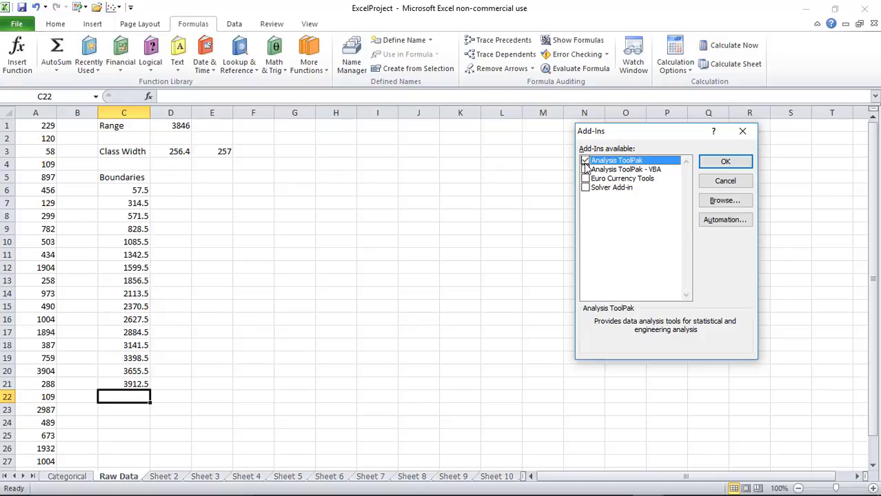
{"action": "left_click", "coordinate": [585, 163]}
{"action": "left_click", "coordinate": [585, 162]}
{"action": "left_click", "coordinate": [717, 162]}
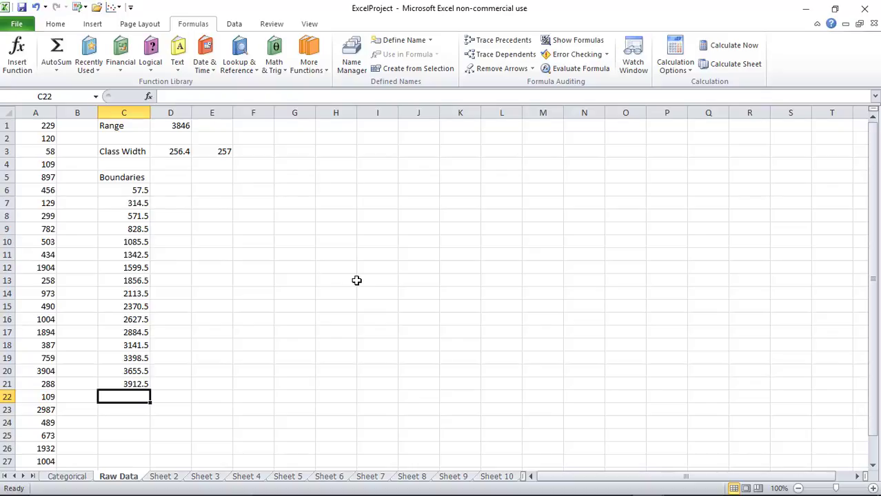
Choose Histogram from the Data tab's Data Analysis tools
{"action": "left_click", "coordinate": [234, 24]}
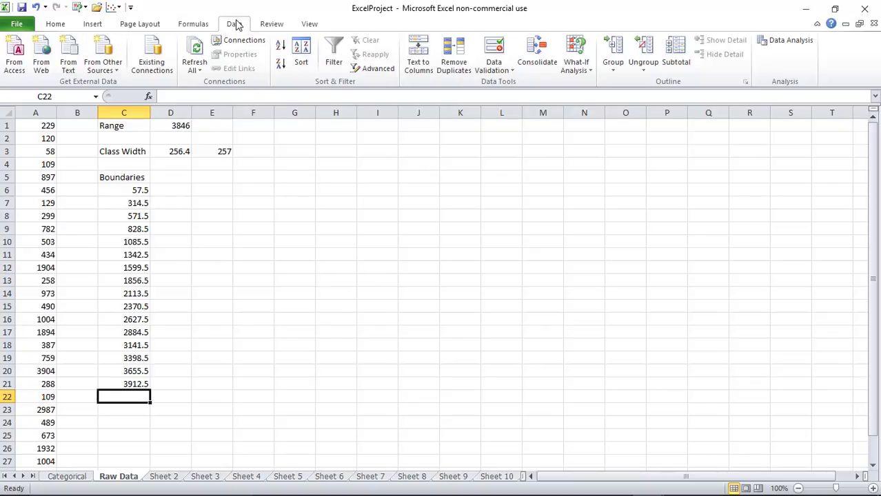
{"action": "left_click", "coordinate": [790, 42]}
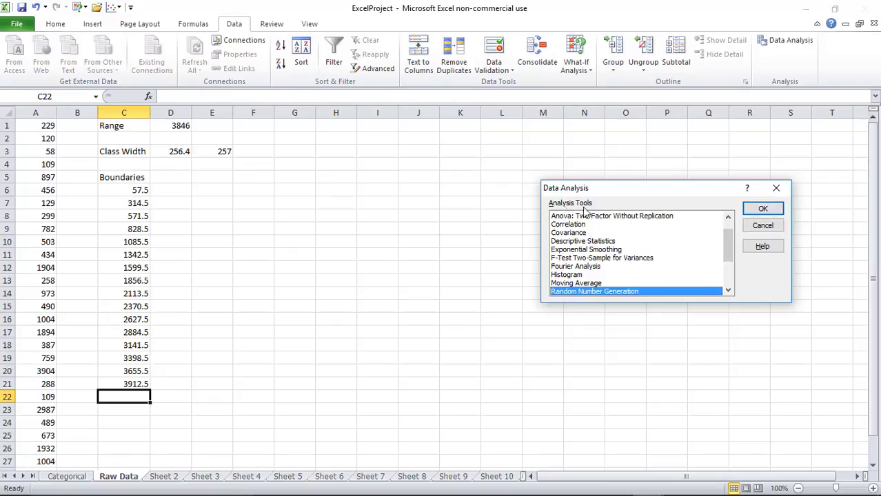
{"action": "left_click", "coordinate": [573, 275]}
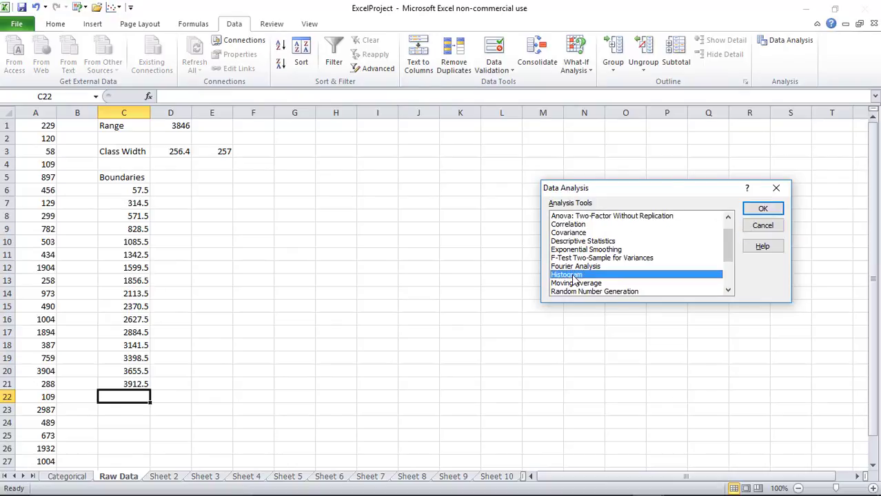
{"action": "left_click", "coordinate": [758, 209]}
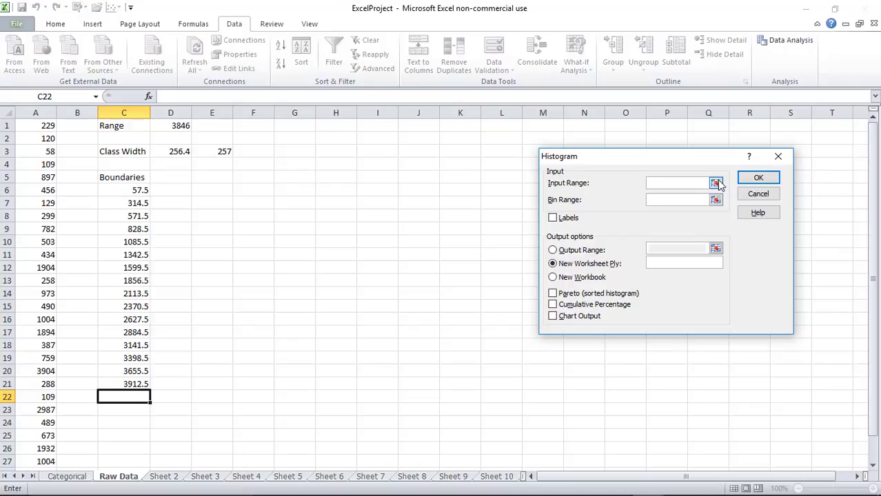
Run Histogram with input range A1:A29, bin range C6:C21 and Chart Output ticked
{"action": "left_click", "coordinate": [717, 184]}
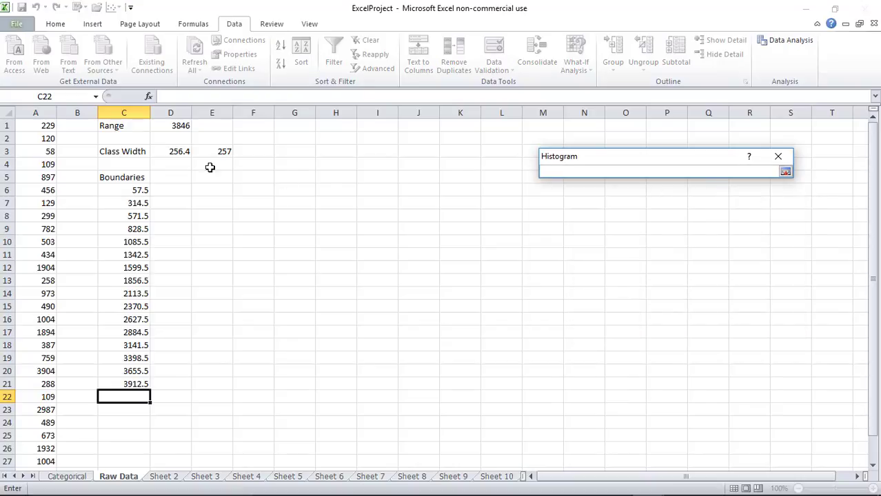
{"action": "left_click_drag", "start_coordinate": [36, 128], "coordinate": [43, 439]}
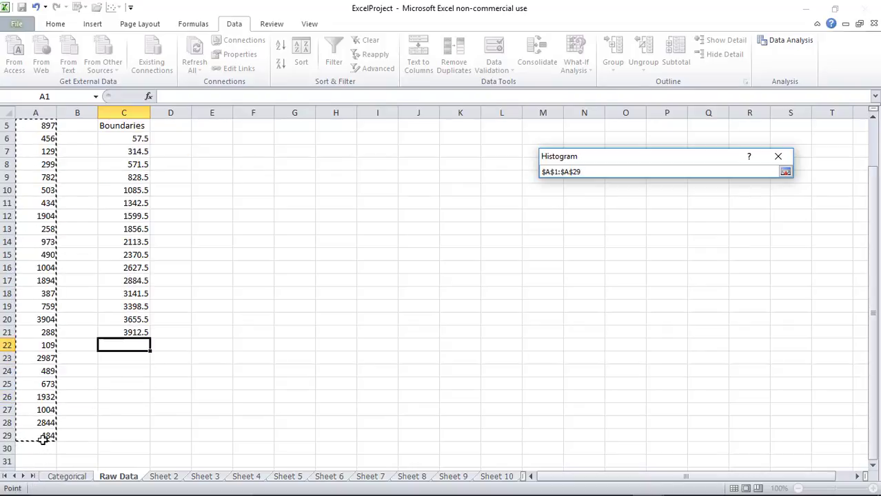
{"action": "left_click", "coordinate": [786, 171]}
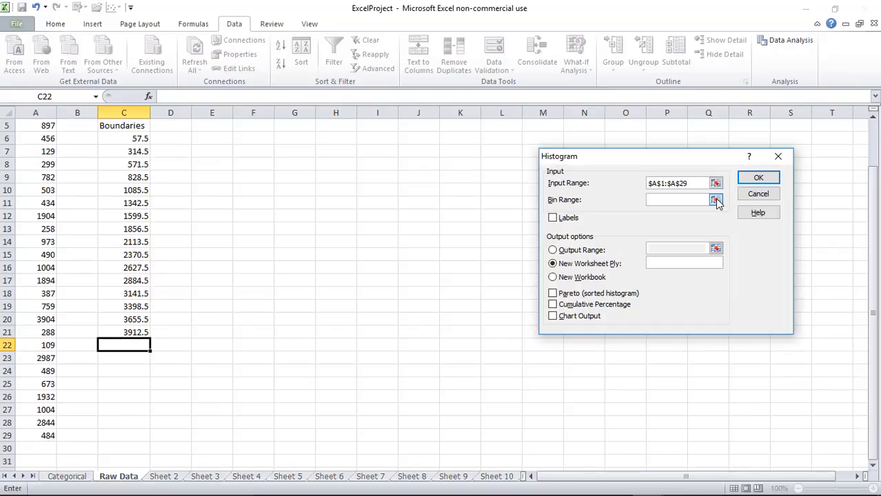
{"action": "left_click", "coordinate": [715, 199]}
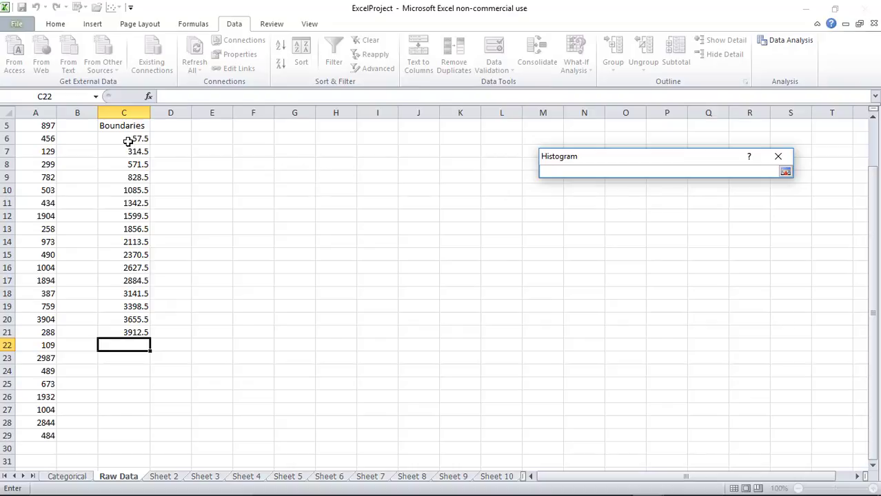
{"action": "left_click_drag", "start_coordinate": [127, 140], "coordinate": [130, 334]}
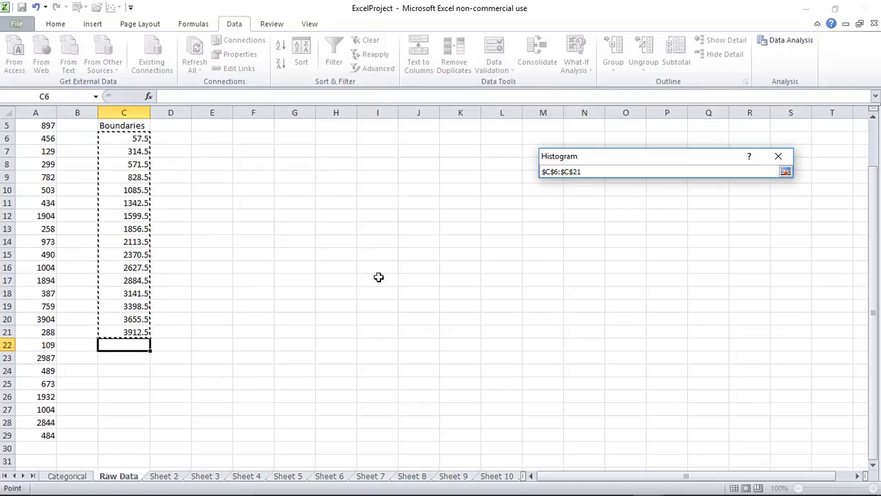
{"action": "left_click", "coordinate": [785, 172]}
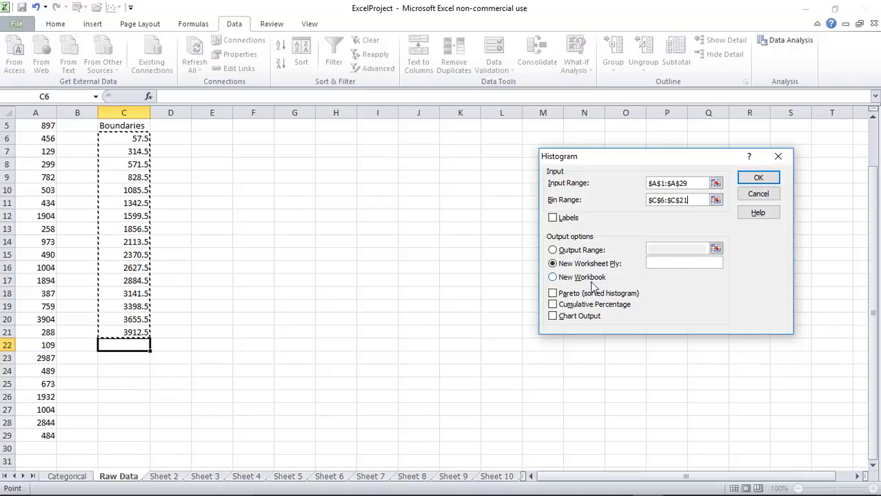
{"action": "left_click", "coordinate": [555, 318]}
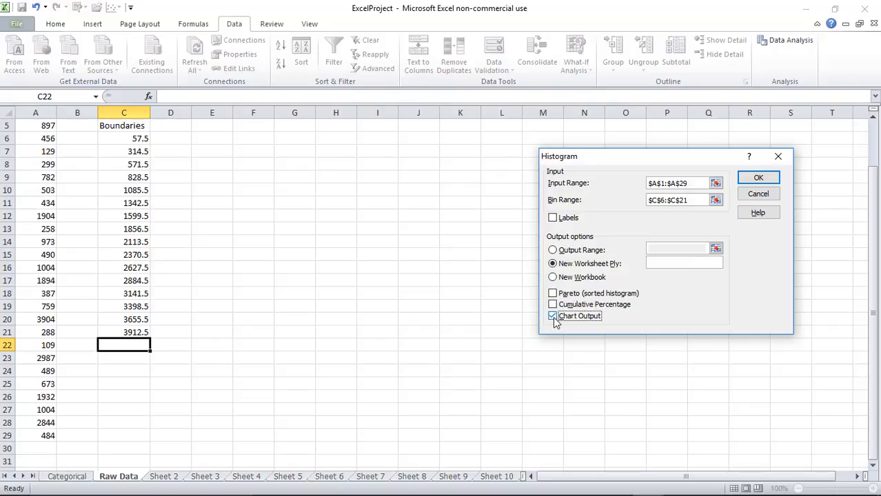
{"action": "left_click", "coordinate": [757, 180]}
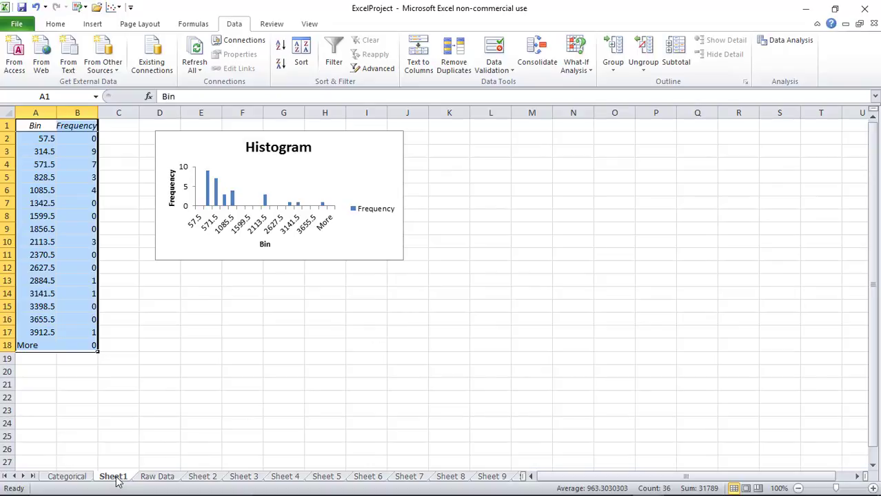
Drag the histogram chart's corner outward to enlarge it, then select the Frequency bar series
{"action": "left_click", "coordinate": [401, 259]}
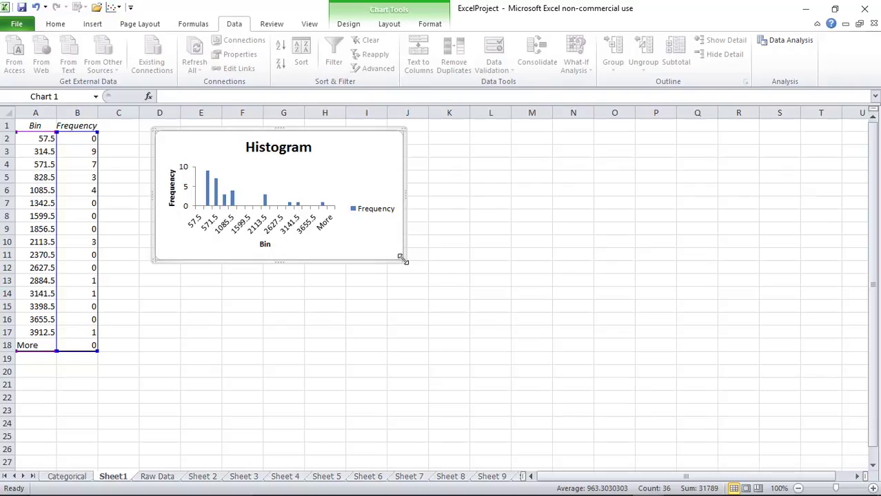
{"action": "left_click_drag", "start_coordinate": [403, 259], "coordinate": [637, 403]}
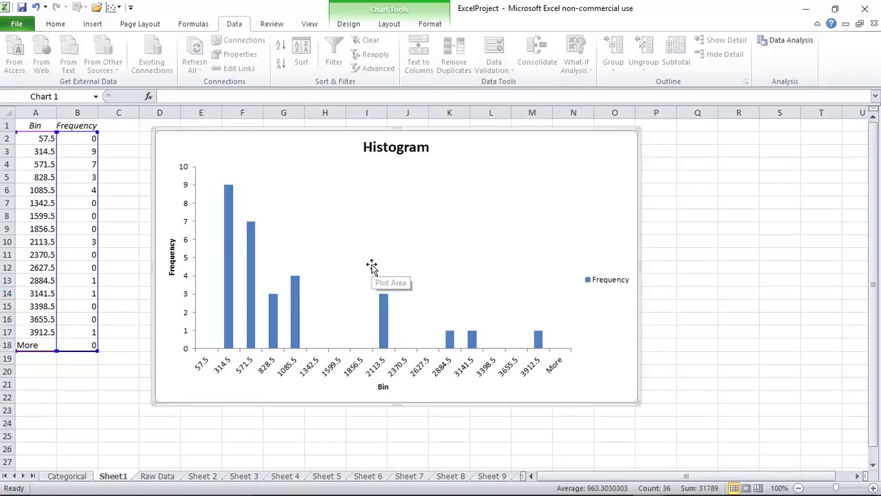
{"action": "mouse_move", "coordinate": [386, 319]}
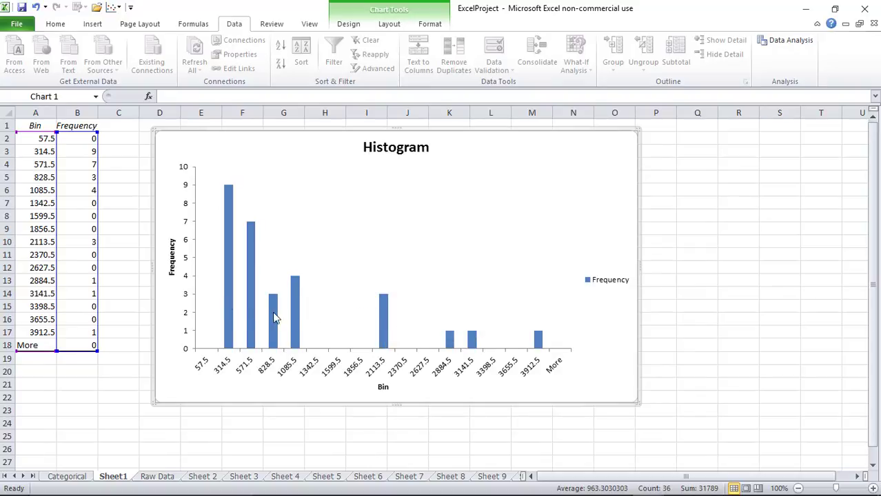
{"action": "left_click", "coordinate": [385, 329]}
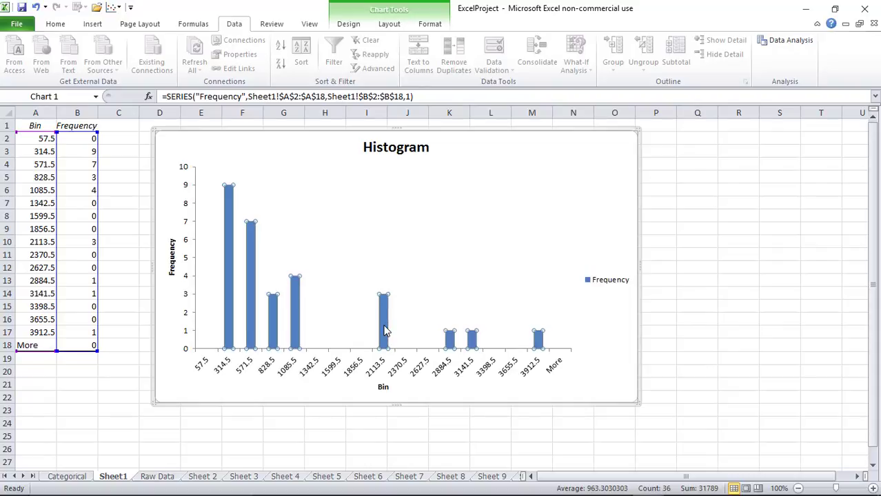
Set the Frequency series gap width to 0% in Format Data Series
{"action": "right_click", "coordinate": [384, 329]}
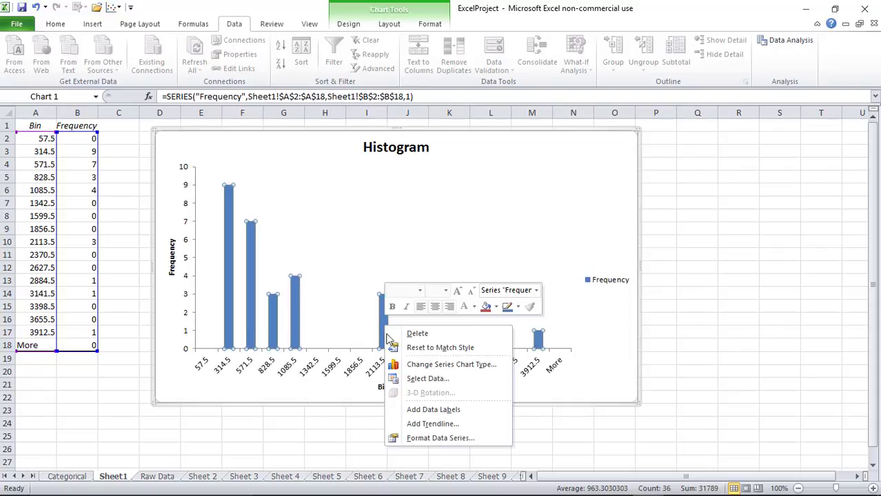
{"action": "left_click", "coordinate": [416, 441]}
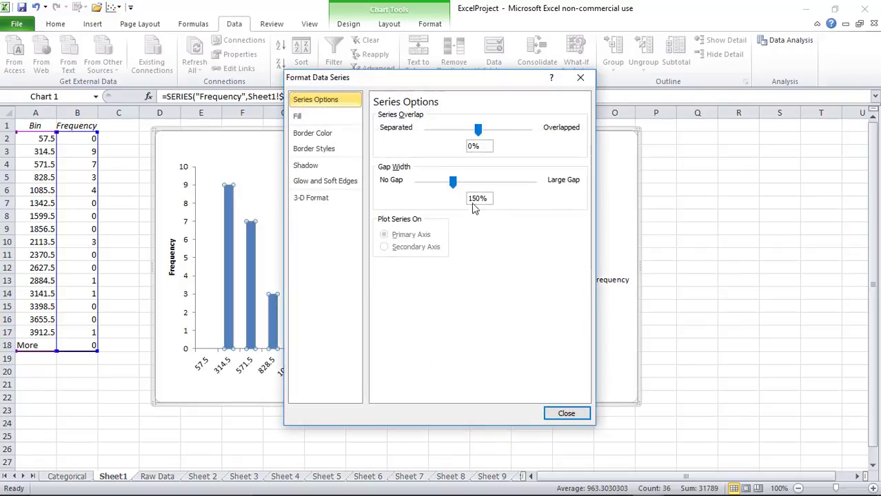
{"action": "left_click_drag", "start_coordinate": [450, 183], "coordinate": [413, 190]}
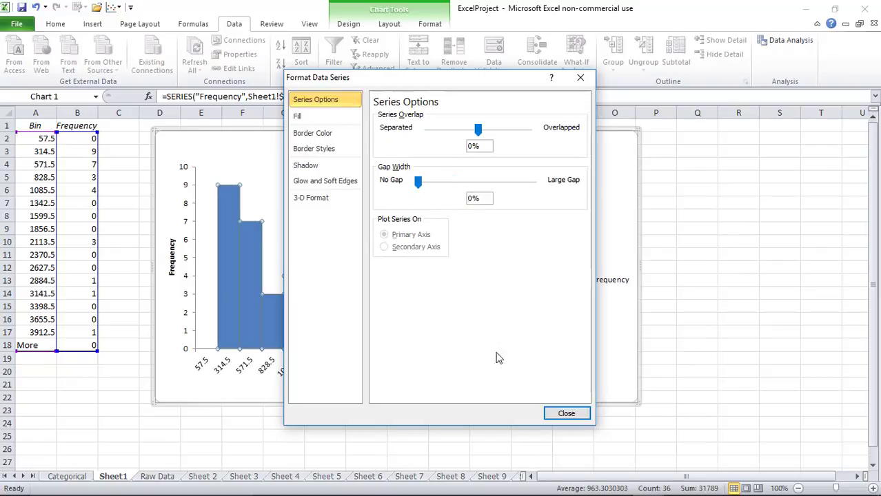
{"action": "left_click", "coordinate": [559, 417]}
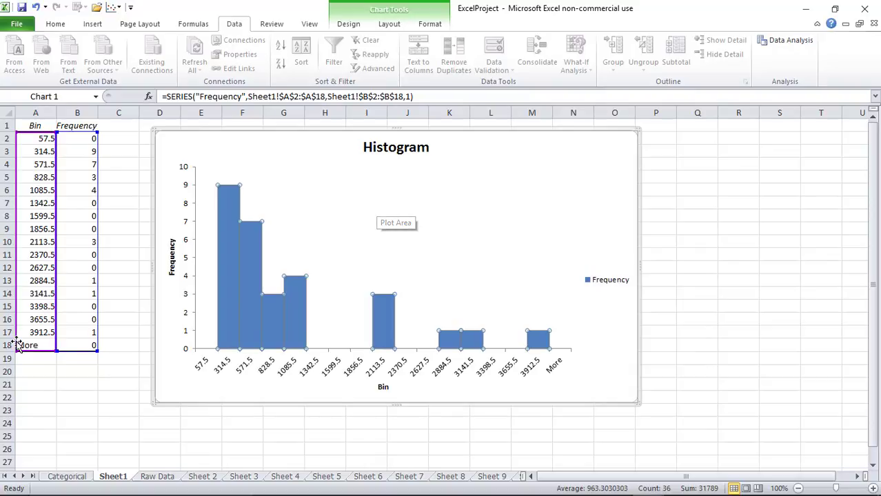
{"action": "left_click_drag", "start_coordinate": [26, 346], "coordinate": [75, 342]}
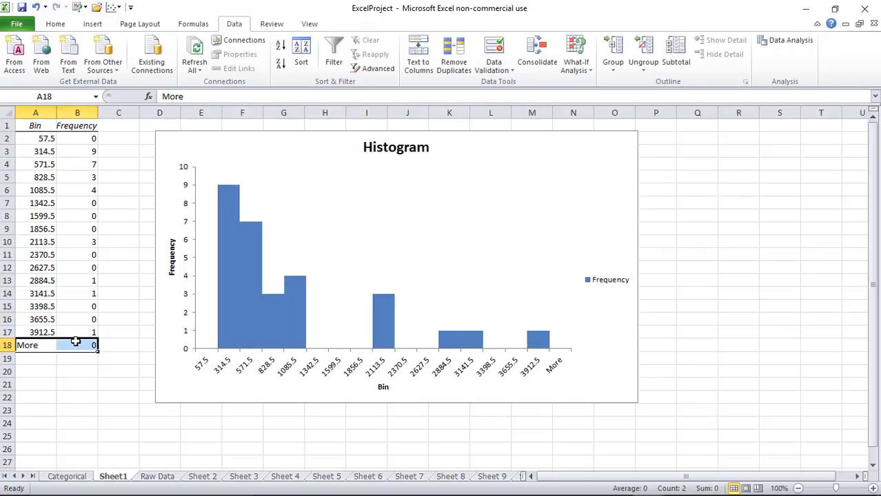
{"action": "key", "text": "Delete"}
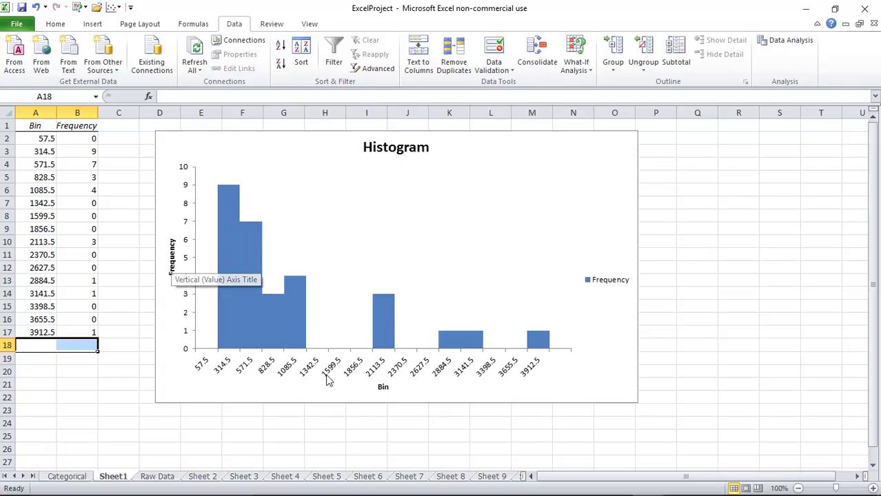
{"action": "left_click", "coordinate": [383, 390]}
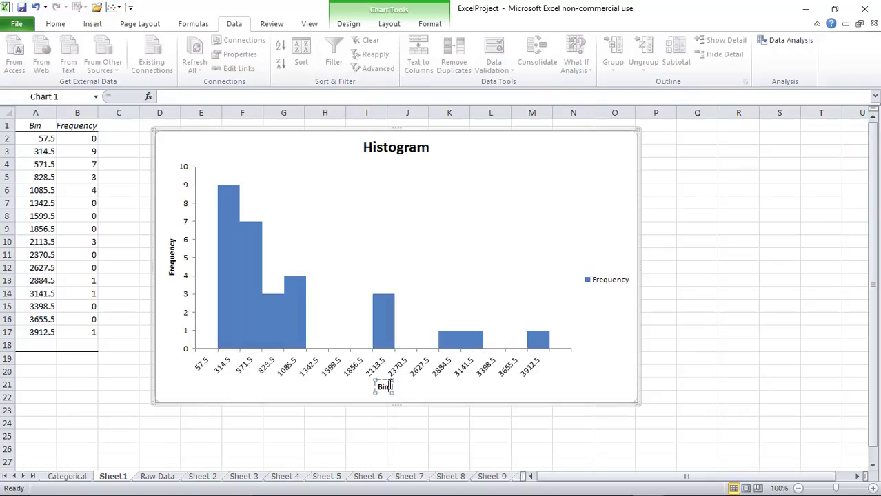
{"action": "key", "text": "BackSpace"}
{"action": "key", "text": "BackSpace"}
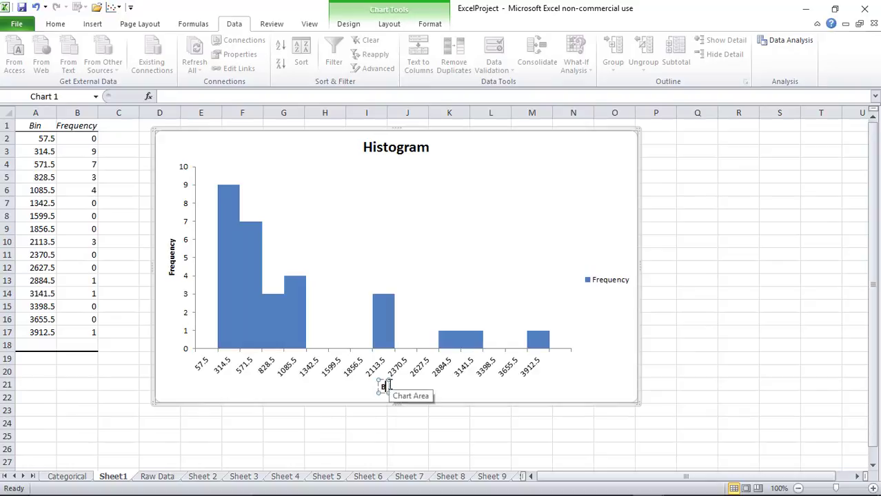
{"action": "type", "text": "oundaries"}
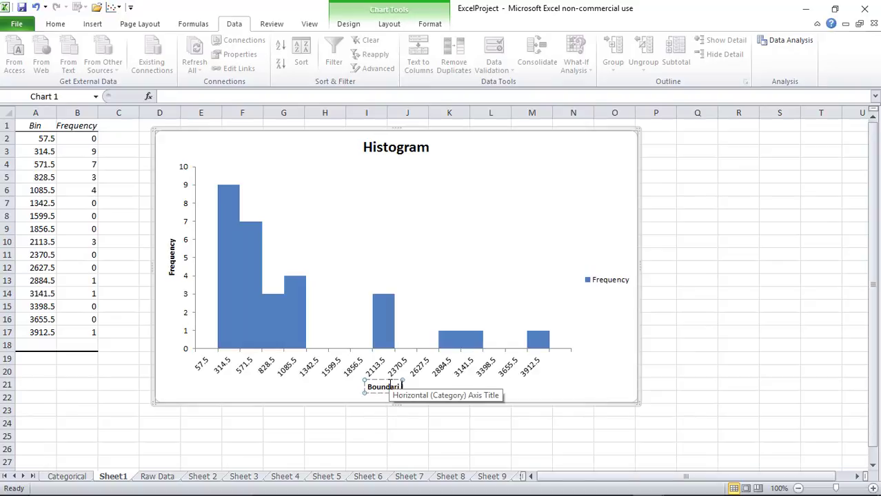
{"action": "left_click", "coordinate": [733, 383]}
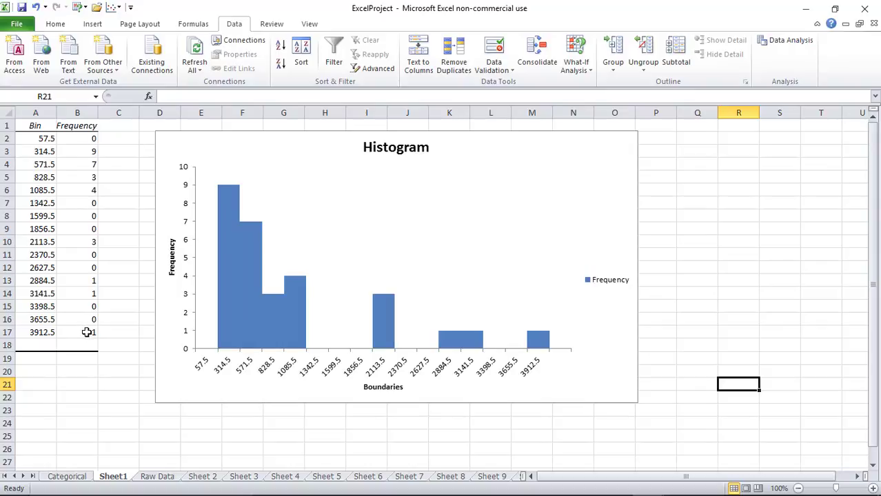
{"action": "double_click", "coordinate": [114, 477]}
{"action": "type", "text": "Dist"}
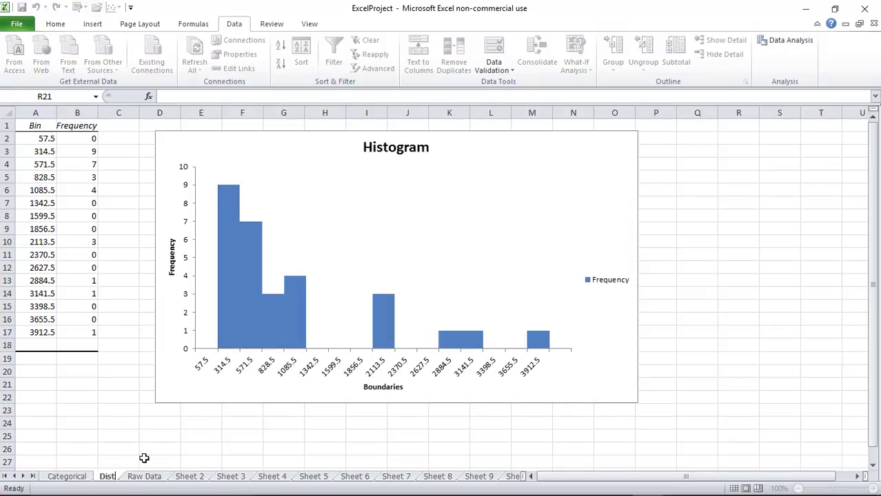
{"action": "key", "text": "Return"}
{"action": "type", "text": "Hist"}
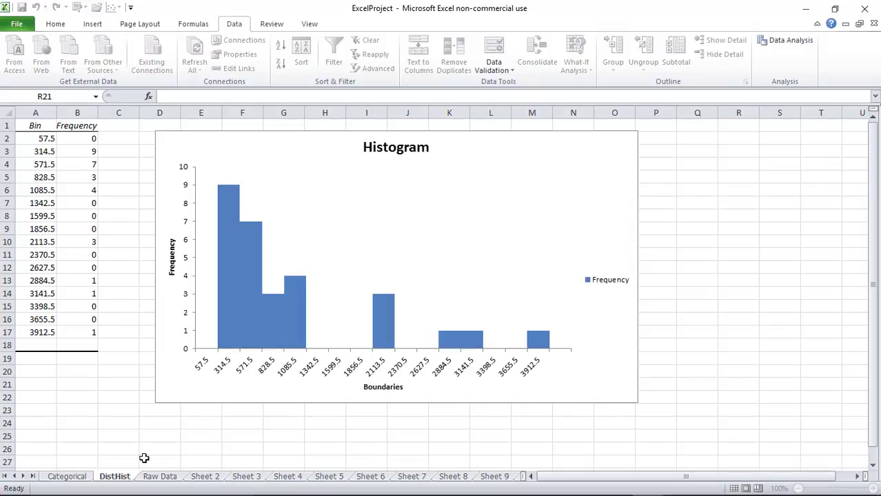
{"action": "left_click", "coordinate": [137, 437]}
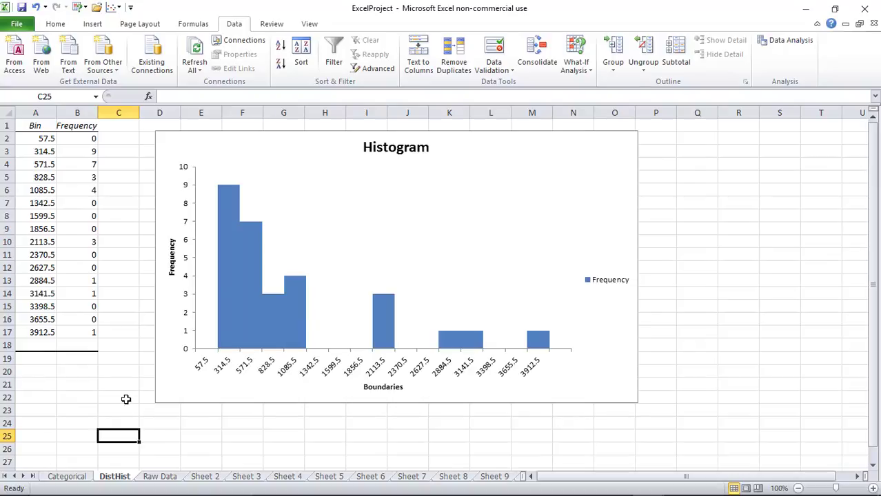
{"action": "left_click", "coordinate": [21, 7]}
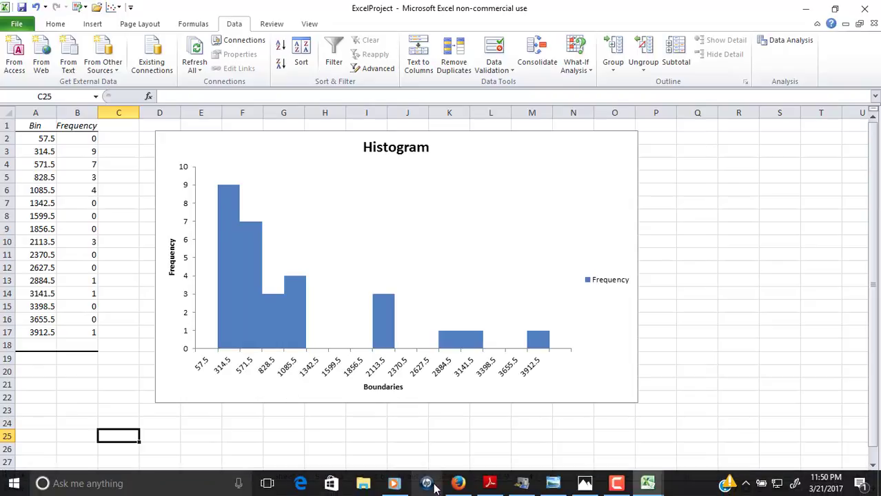
{"action": "left_click", "coordinate": [456, 484]}
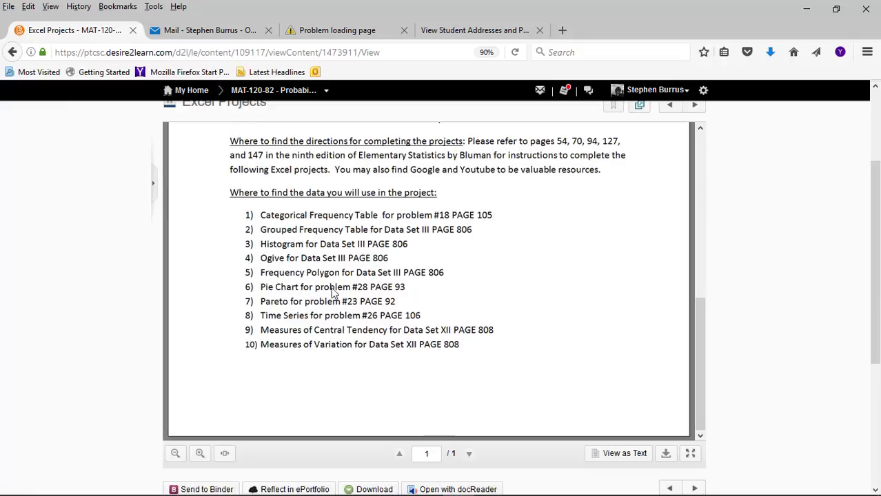
{"action": "mouse_move", "coordinate": [507, 489]}
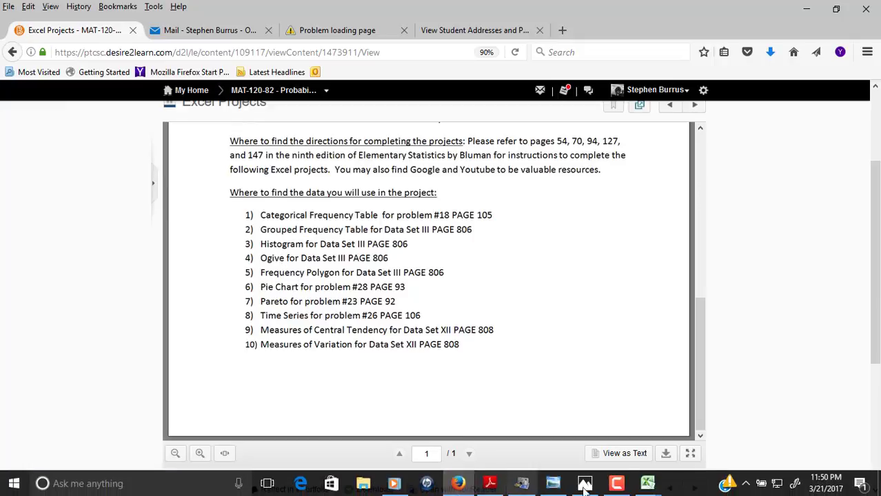
{"action": "left_click", "coordinate": [648, 484]}
{"action": "left_click", "coordinate": [677, 455]}
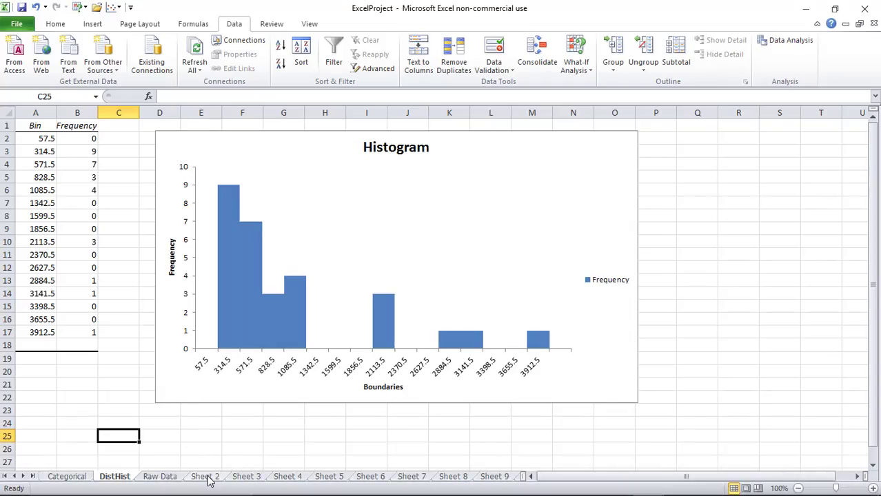
Copy the boundary values C6:C21 from the Raw Data sheet
{"action": "left_click", "coordinate": [207, 477]}
{"action": "left_click", "coordinate": [420, 267]}
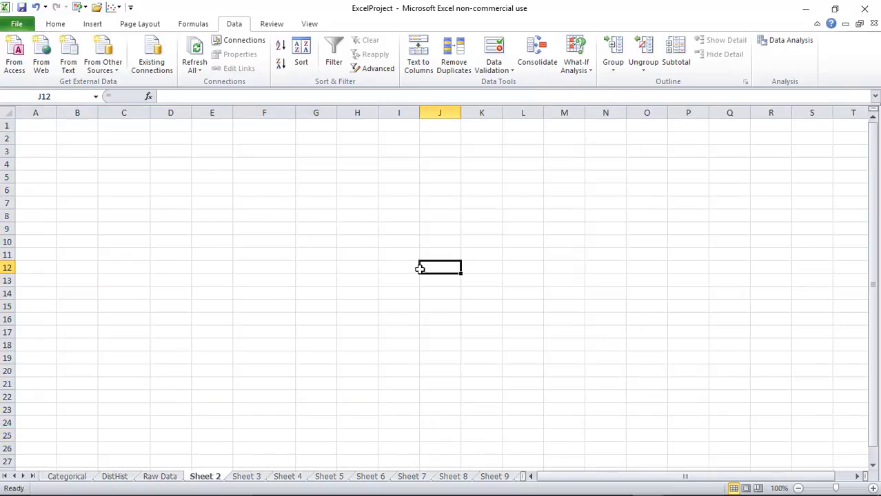
{"action": "left_click", "coordinate": [115, 479]}
{"action": "left_click", "coordinate": [158, 479]}
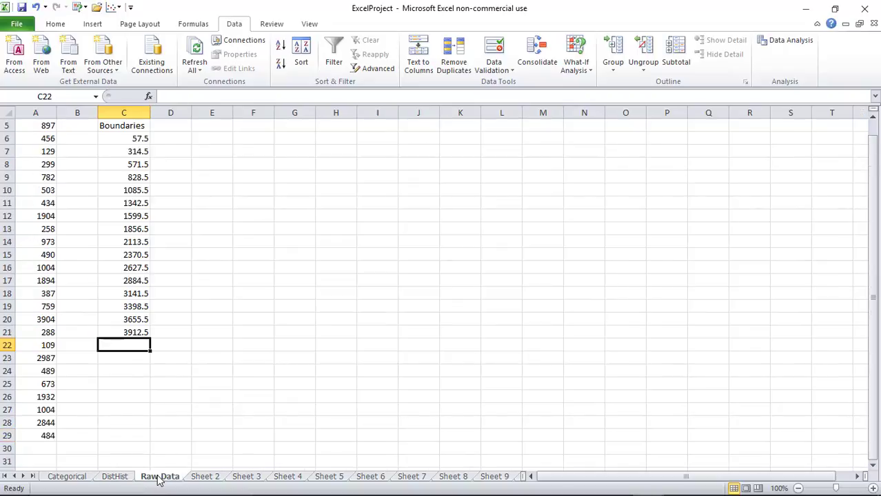
{"action": "left_click_drag", "start_coordinate": [138, 138], "coordinate": [129, 331]}
{"action": "right_click", "coordinate": [134, 294]}
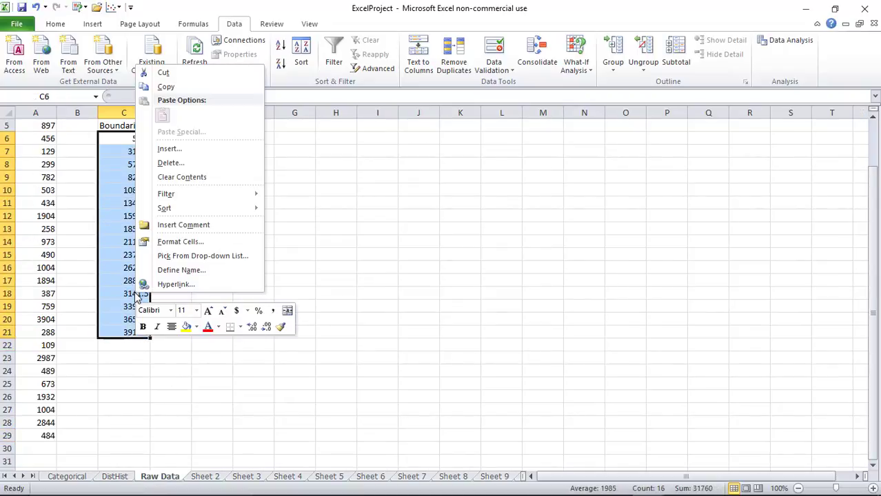
{"action": "left_click", "coordinate": [190, 88]}
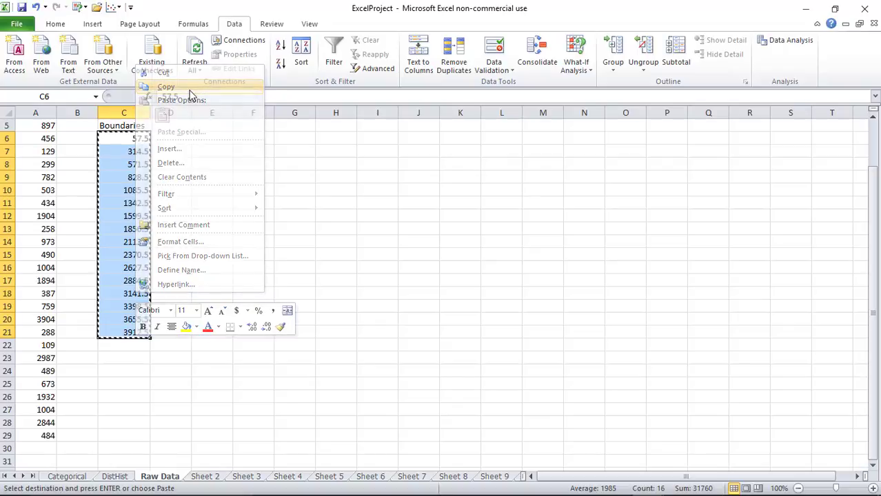
Paste the boundaries into A2 of Sheet 2, then undo the paste that produced #REF! errors
{"action": "left_click", "coordinate": [207, 477]}
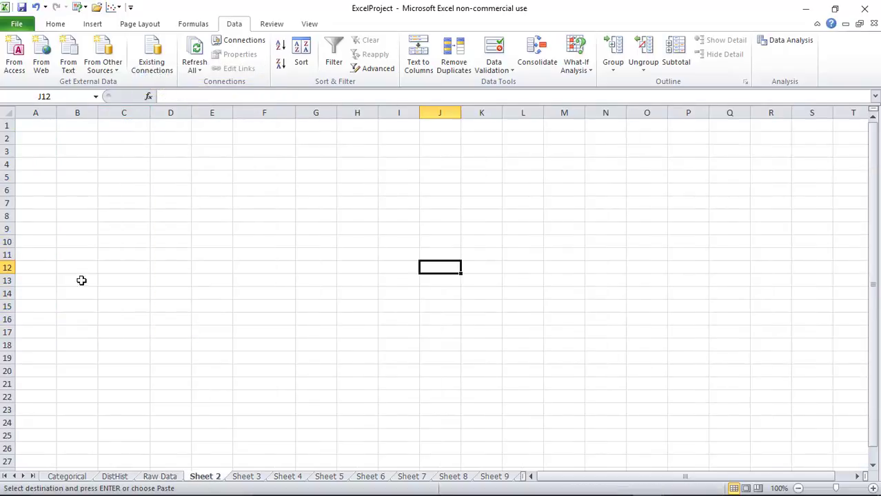
{"action": "left_click", "coordinate": [42, 140]}
{"action": "right_click", "coordinate": [42, 141]}
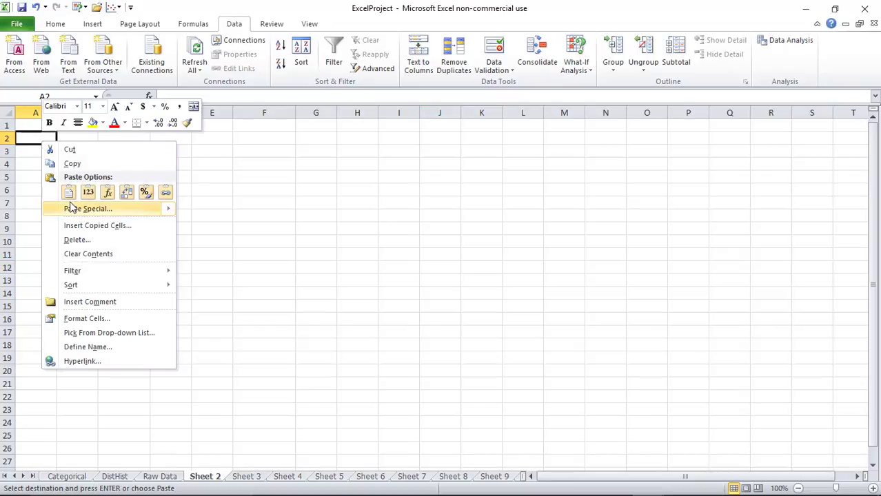
{"action": "left_click", "coordinate": [73, 208]}
{"action": "left_click", "coordinate": [196, 288]}
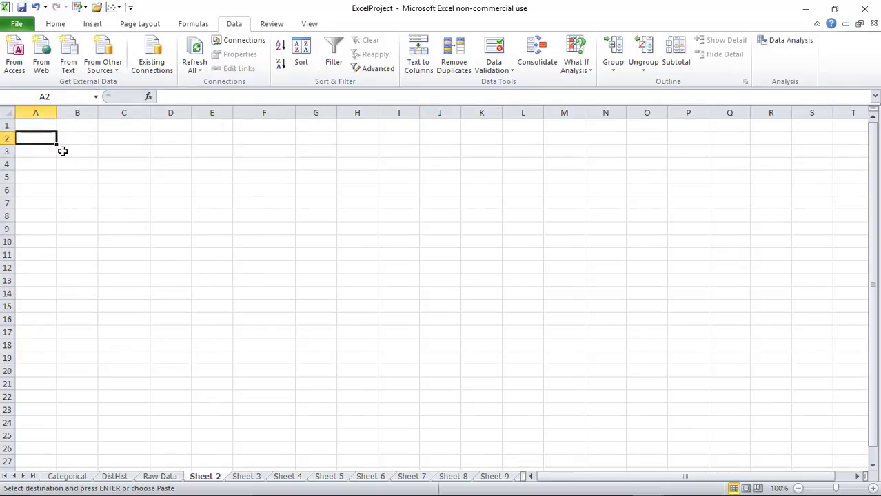
{"action": "right_click", "coordinate": [32, 139]}
{"action": "left_click", "coordinate": [69, 189]}
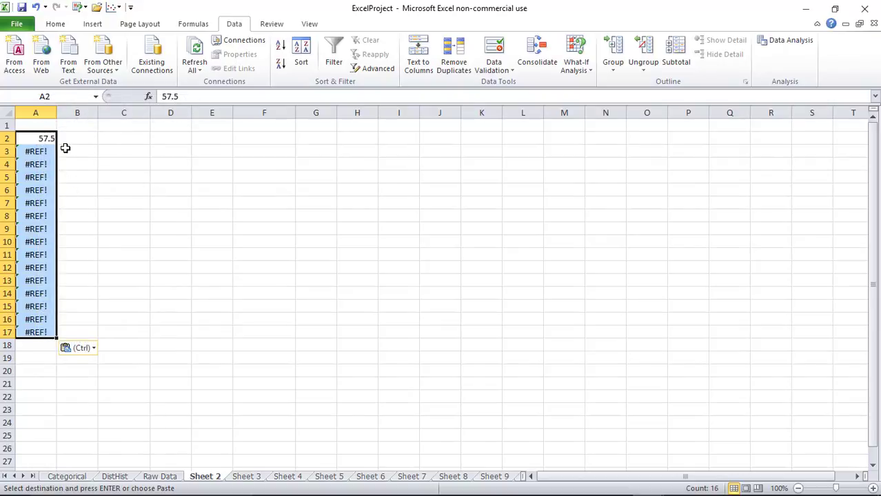
{"action": "left_click", "coordinate": [35, 7]}
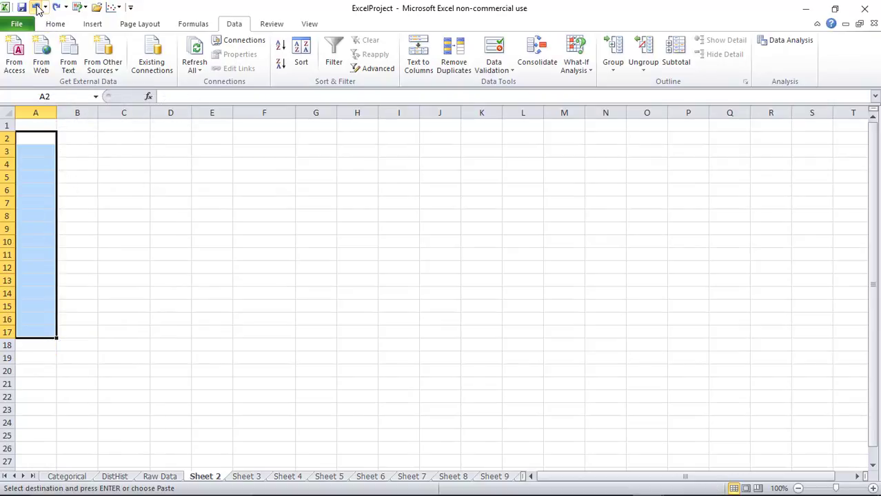
Copy the whole Raw Data block A1:D29 and paste it at A1 of Sheet 2
{"action": "left_click", "coordinate": [158, 480]}
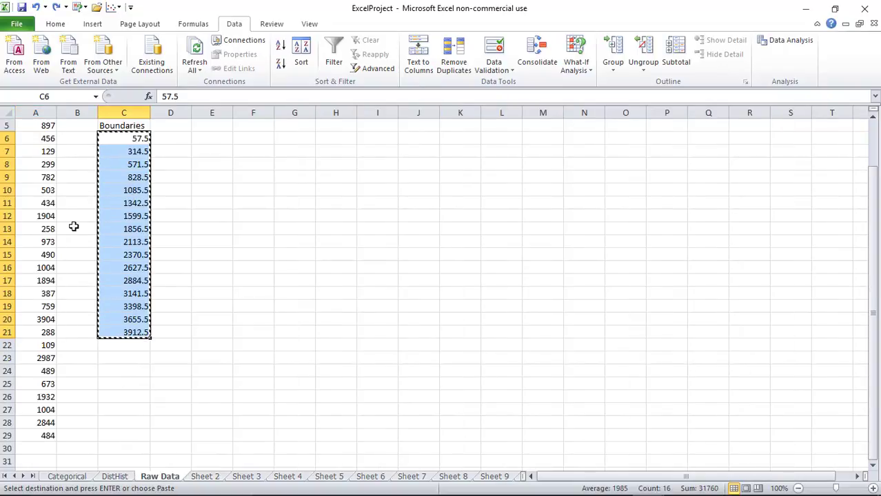
{"action": "scroll", "coordinate": [73, 227], "scroll_direction": "up", "scroll_amount": 2}
{"action": "left_click_drag", "start_coordinate": [28, 125], "coordinate": [179, 410]}
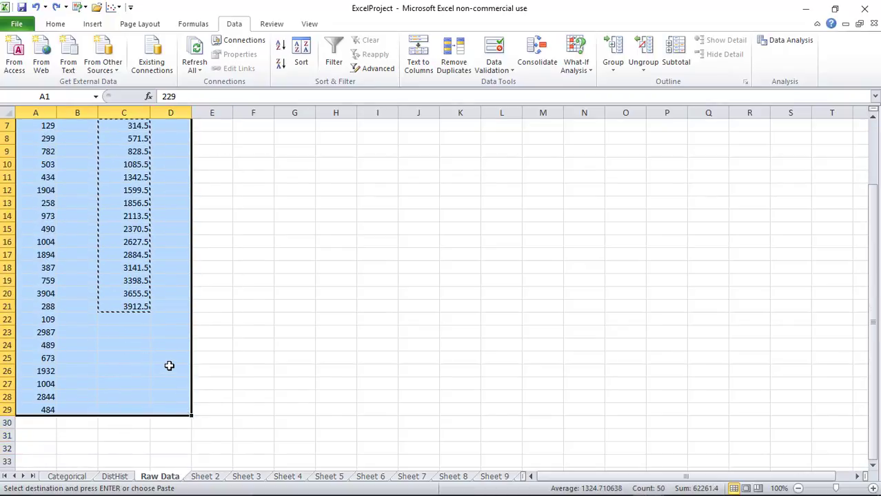
{"action": "right_click", "coordinate": [171, 364]}
{"action": "left_click", "coordinate": [193, 160]}
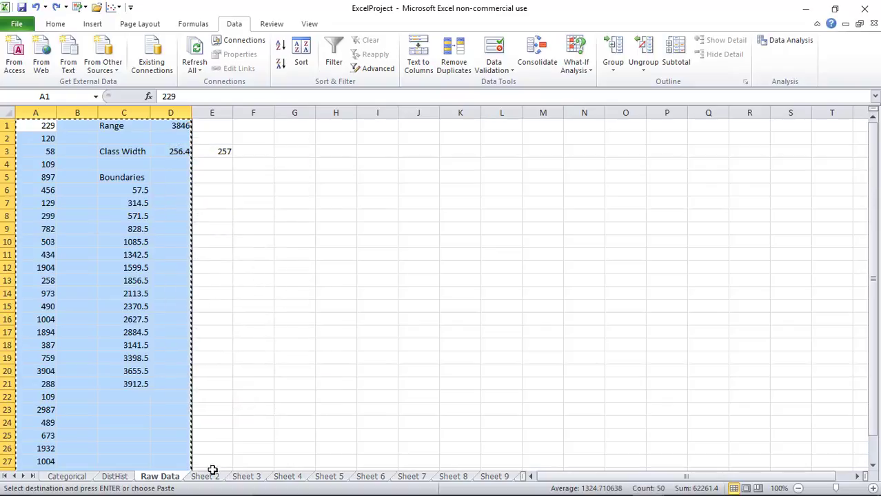
{"action": "left_click", "coordinate": [207, 476]}
{"action": "left_click", "coordinate": [36, 125]}
{"action": "right_click", "coordinate": [36, 125]}
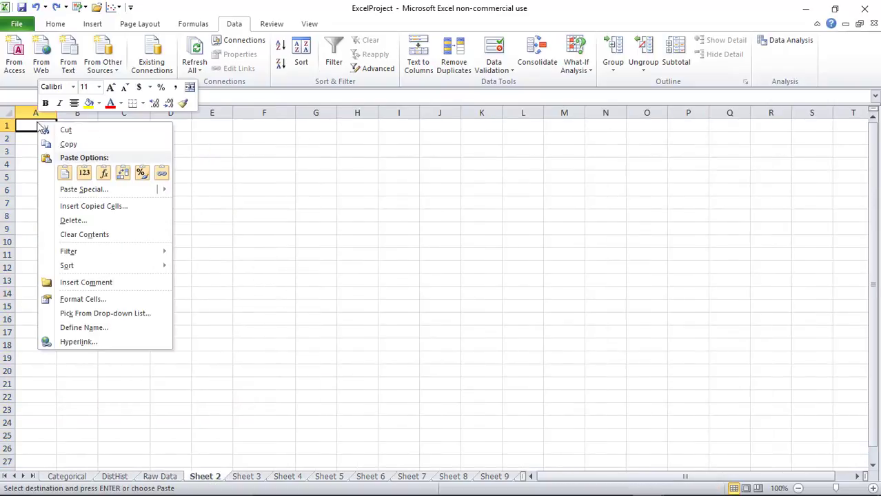
{"action": "left_click", "coordinate": [68, 177]}
{"action": "left_click", "coordinate": [224, 252]}
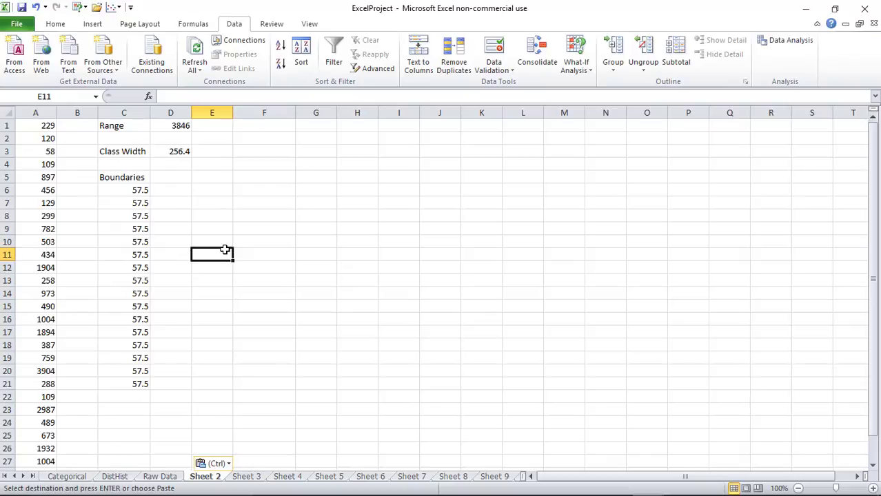
Enter 257 as the class width in E3 so boundaries run 57.5–3912.5
{"action": "left_click", "coordinate": [140, 203]}
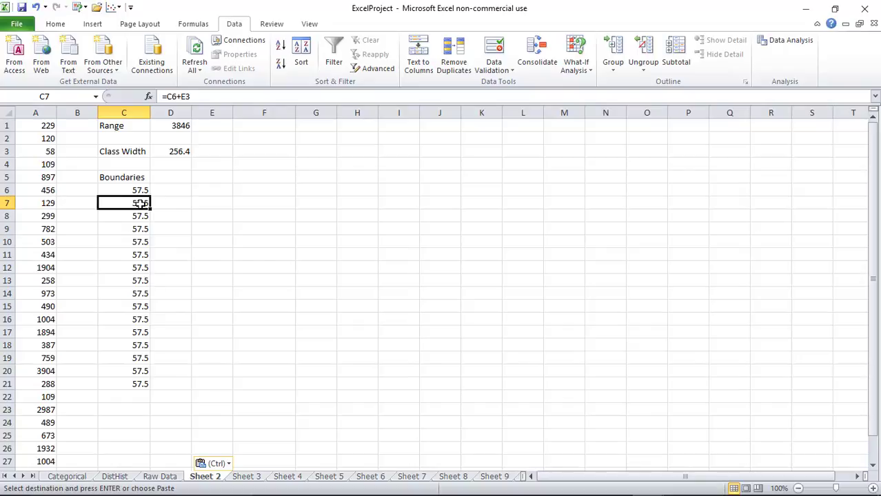
{"action": "left_click", "coordinate": [200, 151]}
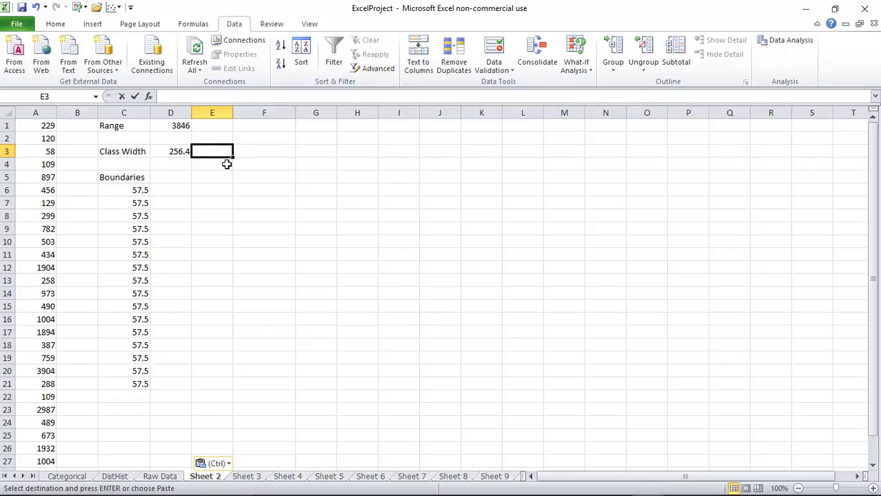
{"action": "type", "text": "257"}
{"action": "key", "text": "Return"}
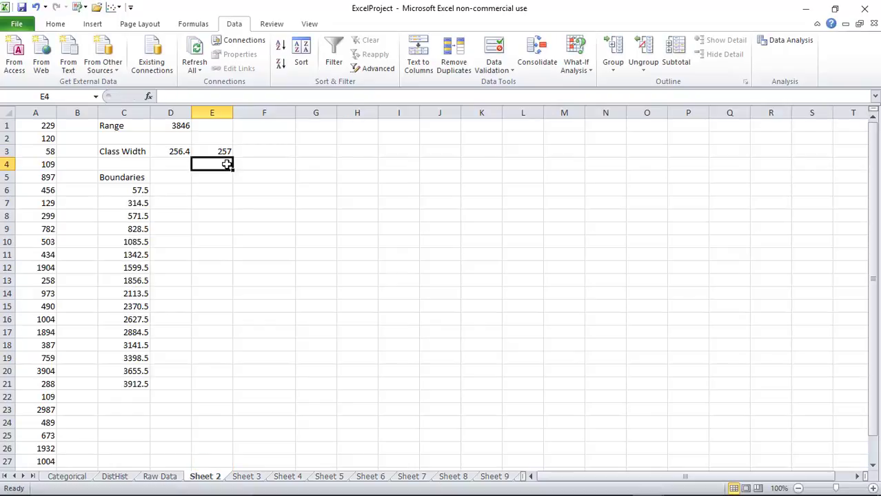
{"action": "left_click", "coordinate": [185, 180]}
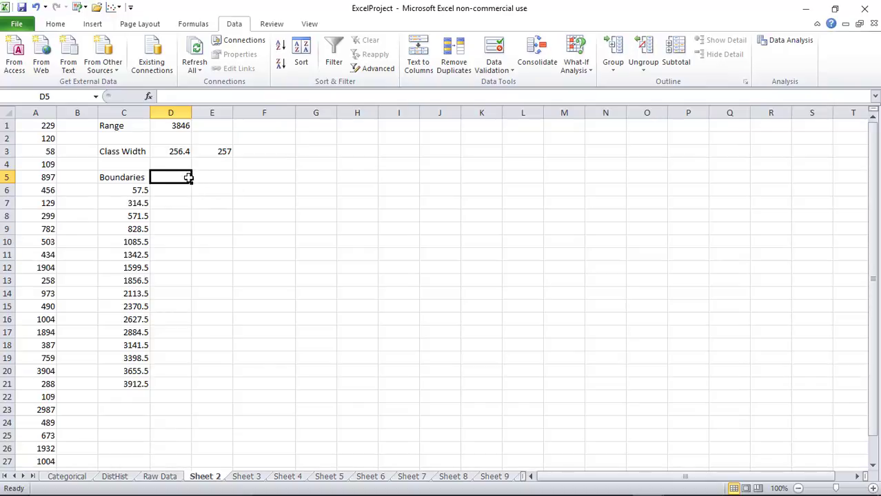
Type the Midpoints heading in D5 and widen column D to fit it
{"action": "type", "text": "Midpoints"}
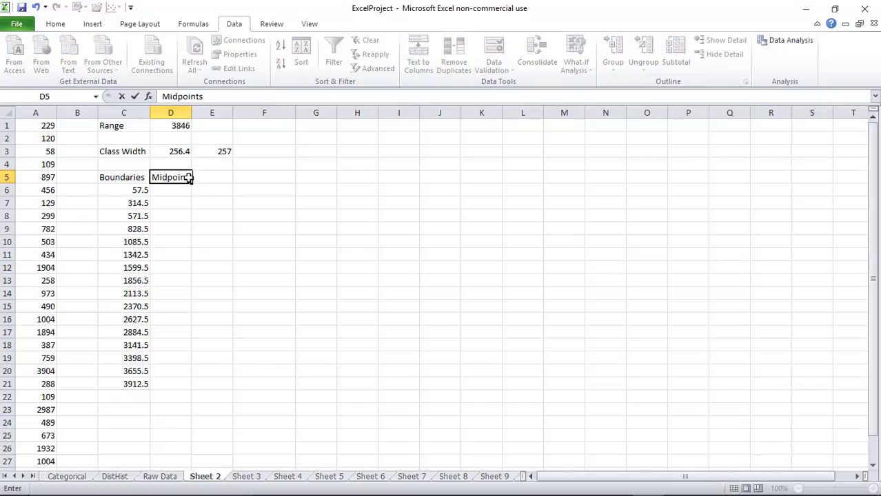
{"action": "key", "text": "Return"}
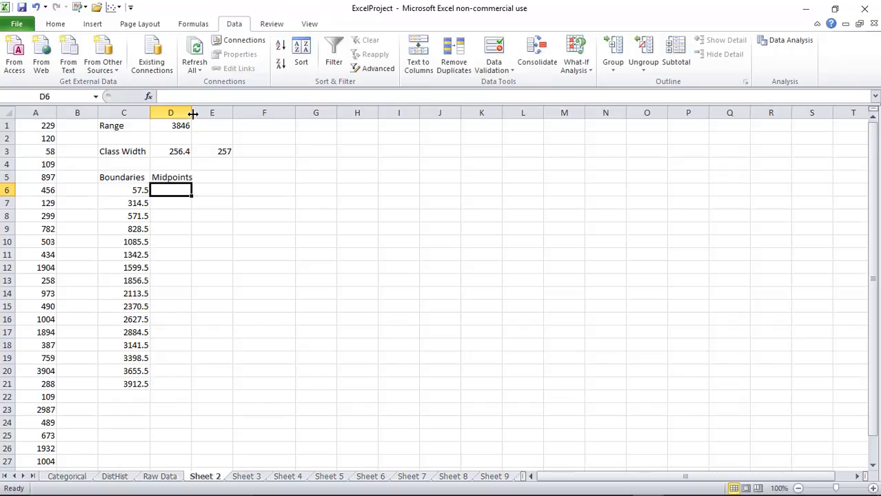
{"action": "left_click_drag", "start_coordinate": [192, 113], "coordinate": [202, 113]}
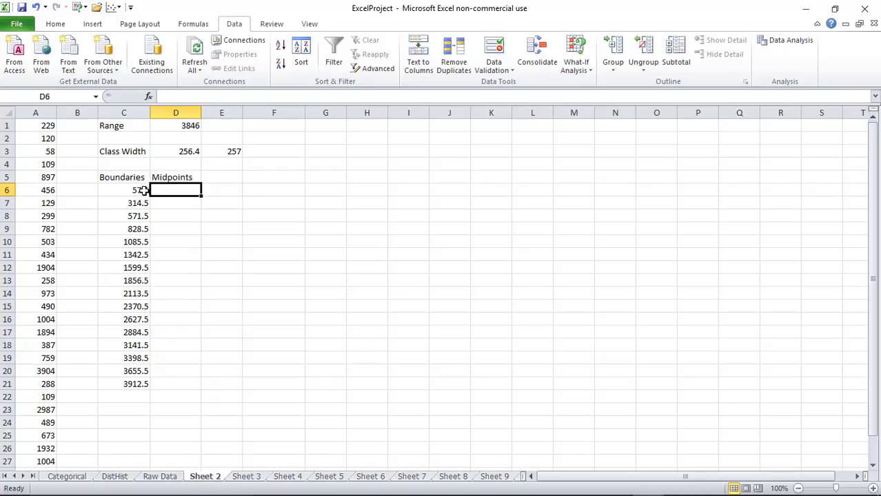
Check the first two boundaries, 57.5 and 314.5, and move to D7 for the first midpoint
{"action": "left_click_drag", "start_coordinate": [142, 190], "coordinate": [141, 204]}
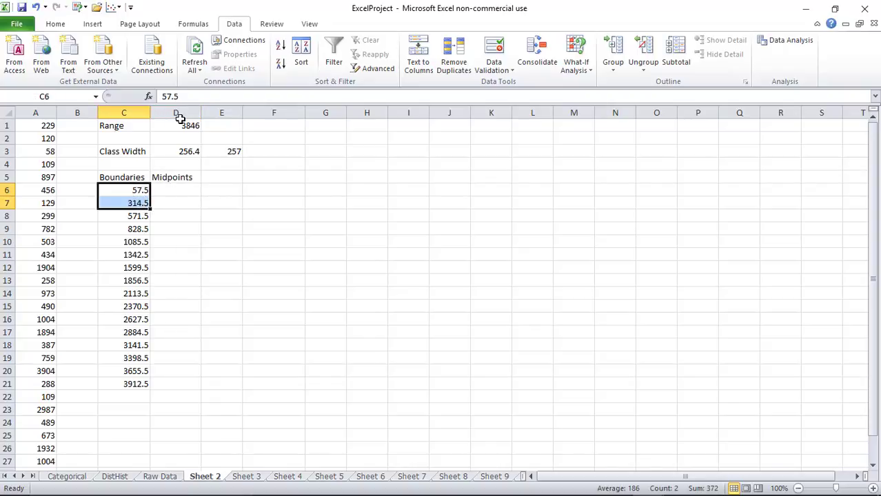
{"action": "left_click", "coordinate": [176, 189]}
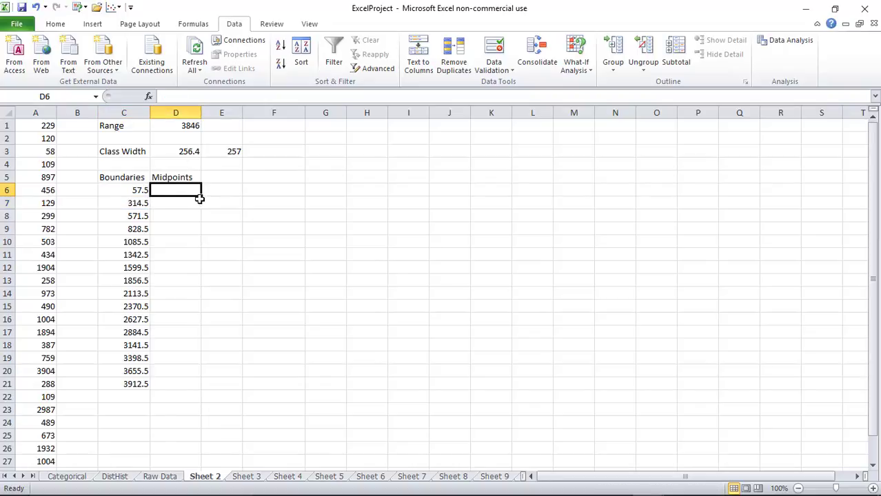
{"action": "left_click", "coordinate": [179, 205]}
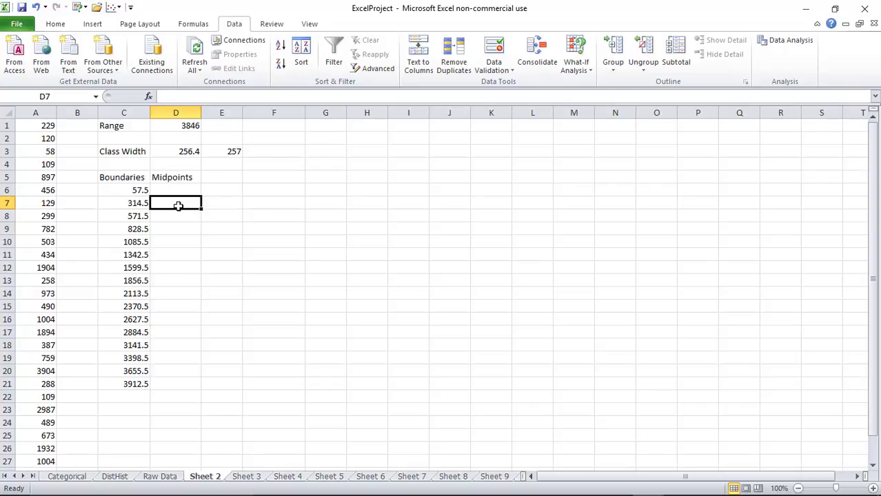
Enter =AVERAGE(C6:C7) in D7 from the Statistical function list, giving 186
{"action": "left_click", "coordinate": [190, 95]}
{"action": "type", "text": "="}
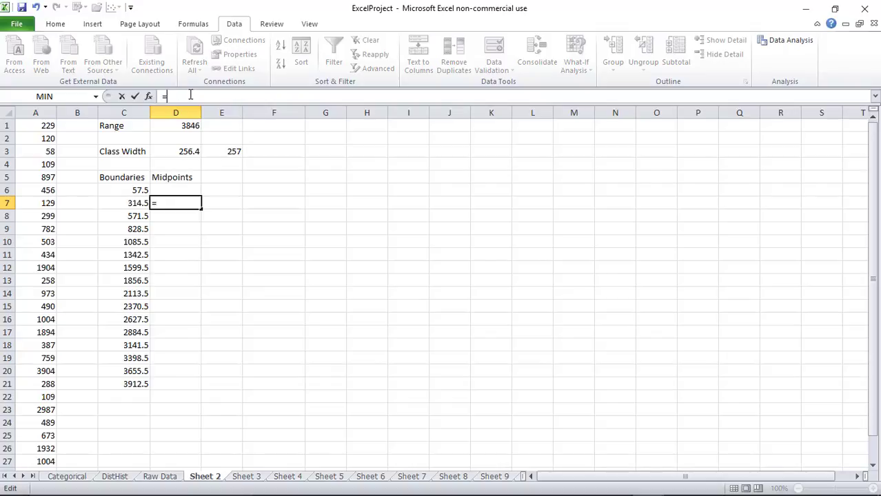
{"action": "left_click", "coordinate": [193, 23]}
{"action": "left_click", "coordinate": [319, 67]}
{"action": "mouse_move", "coordinate": [321, 85]}
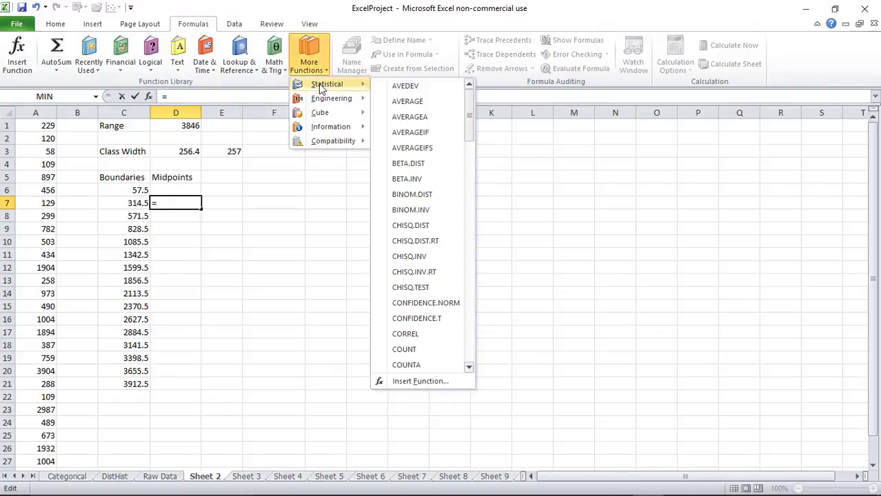
{"action": "left_click", "coordinate": [390, 105]}
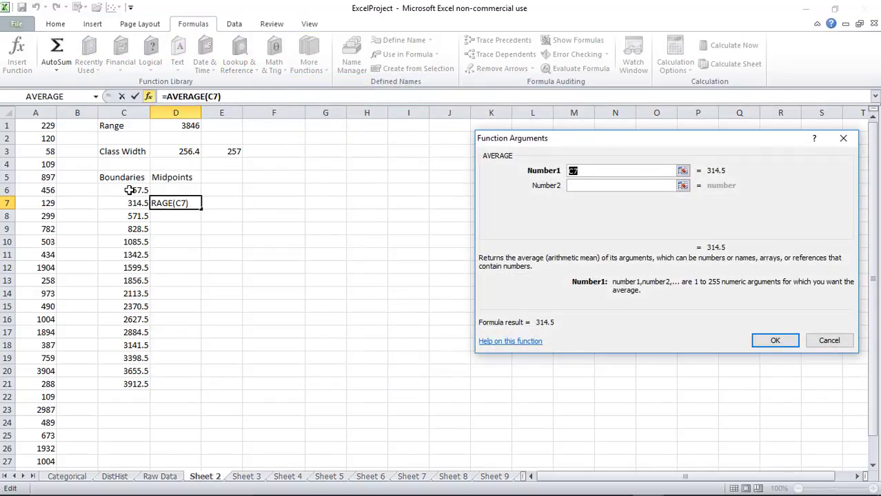
{"action": "left_click_drag", "start_coordinate": [129, 191], "coordinate": [131, 202]}
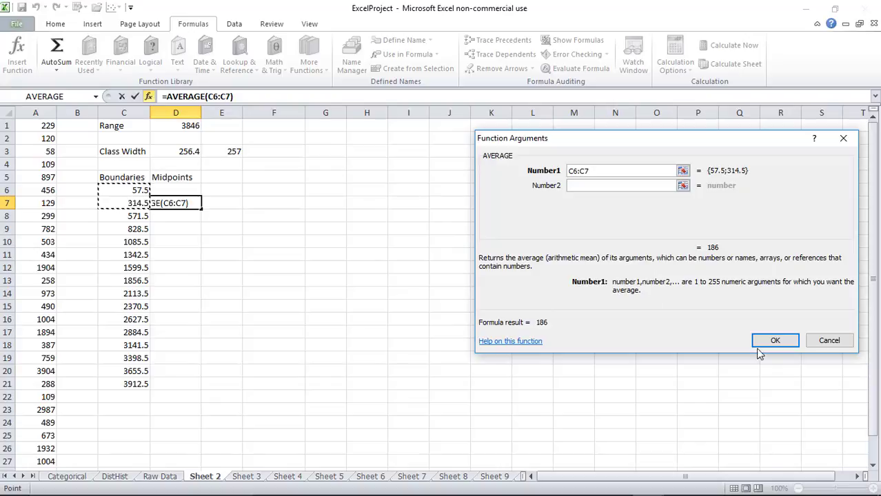
{"action": "left_click", "coordinate": [777, 339]}
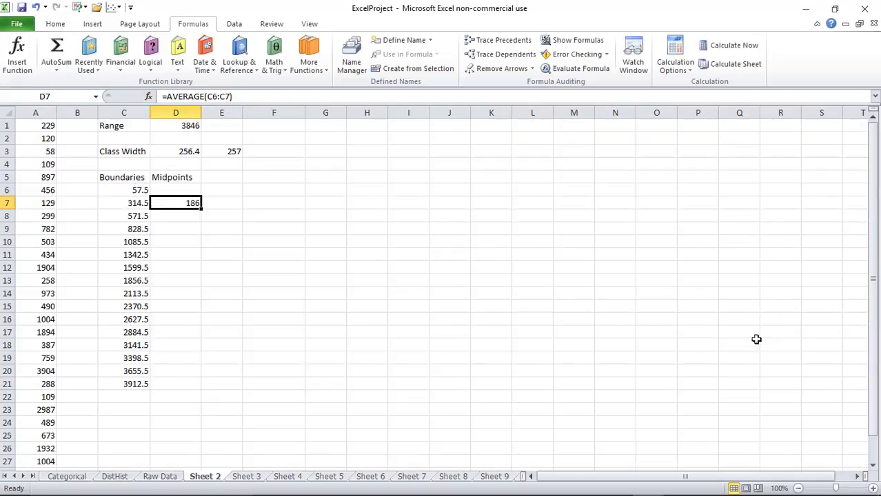
Fill D8:D14 with previous-midpoint-plus-E3 formulas, giving 443 through 1985
{"action": "left_click", "coordinate": [182, 217]}
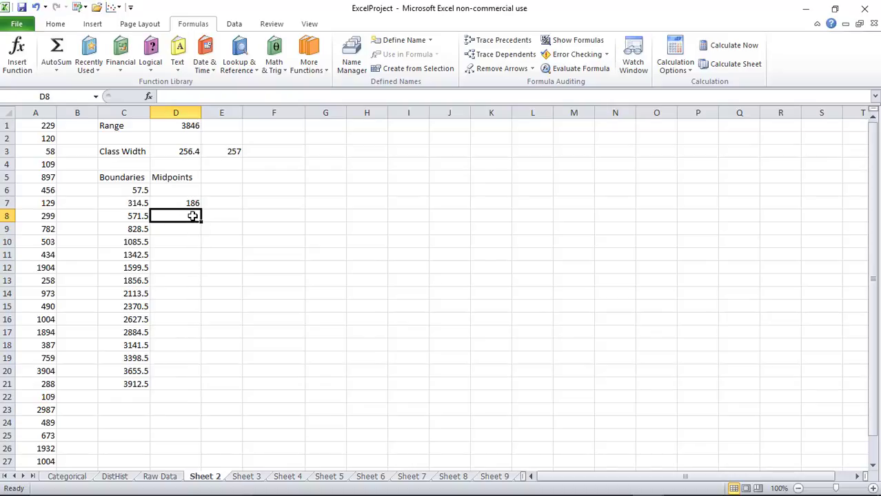
{"action": "left_click", "coordinate": [216, 98]}
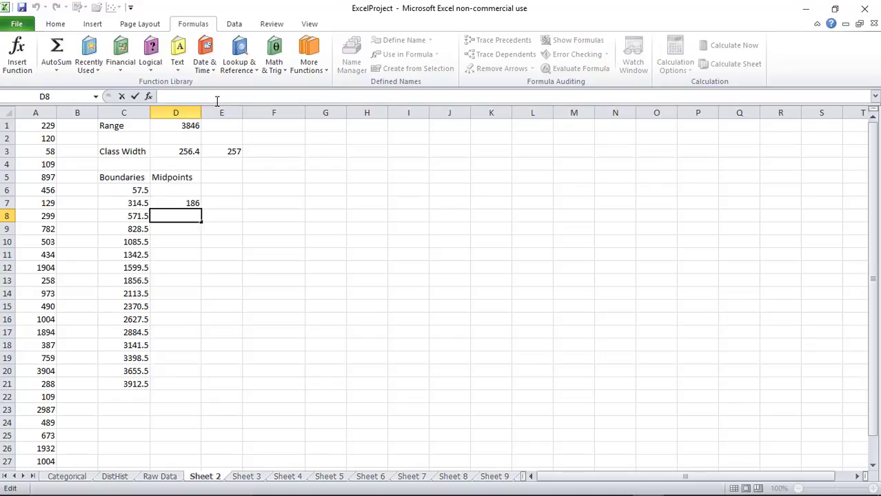
{"action": "type", "text": "=d7"}
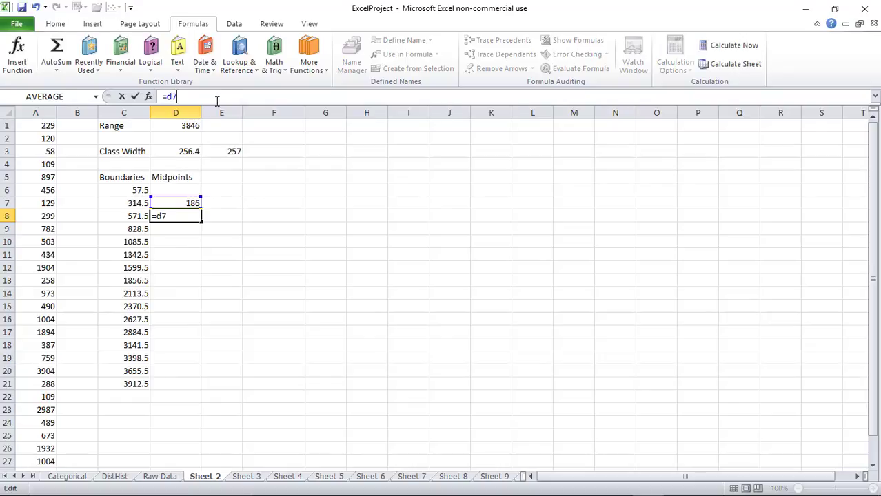
{"action": "type", "text": "+e3"}
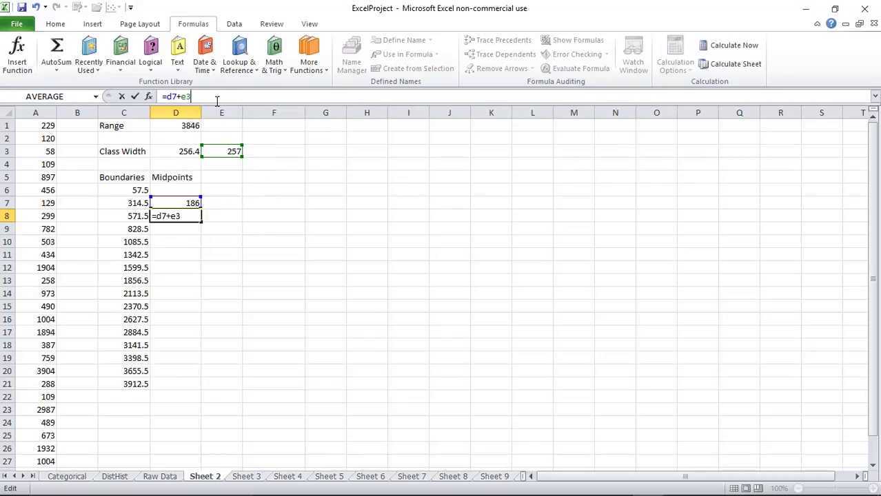
{"action": "key", "text": "Return"}
{"action": "type", "text": "="}
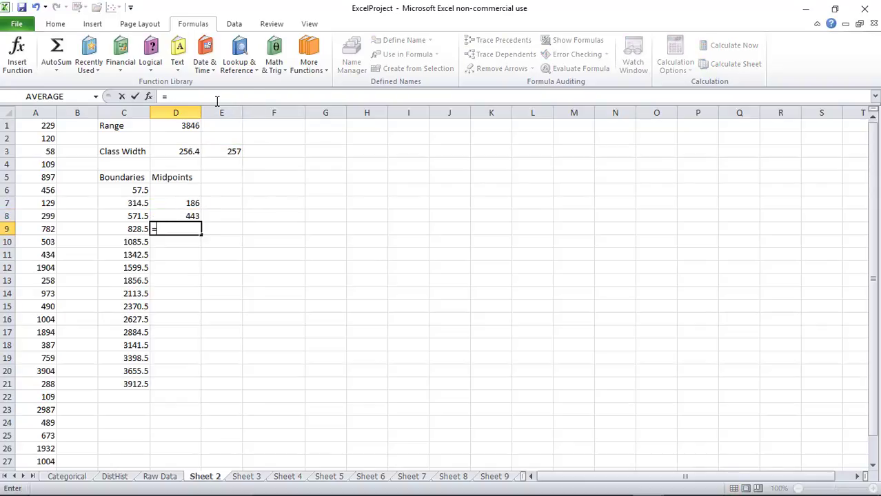
{"action": "type", "text": "d8+e3"}
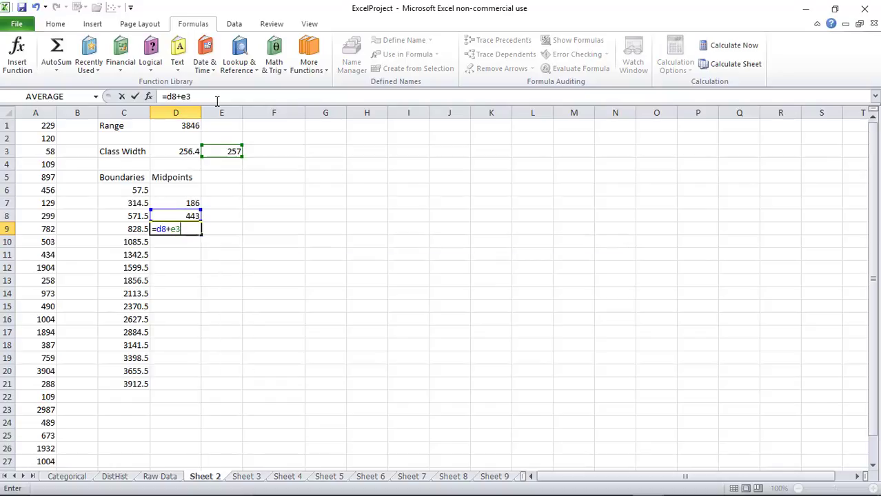
{"action": "key", "text": "Return"}
{"action": "type", "text": "=d9"}
{"action": "key", "text": "BackSpace"}
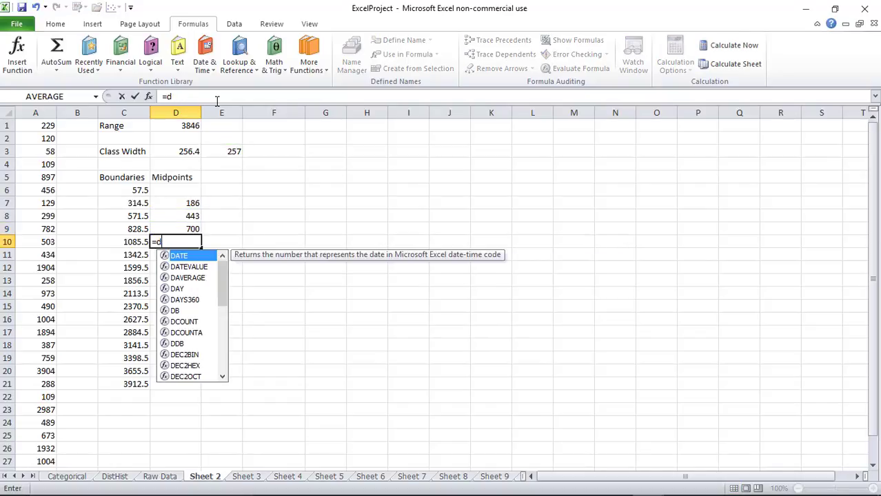
{"action": "type", "text": "9"}
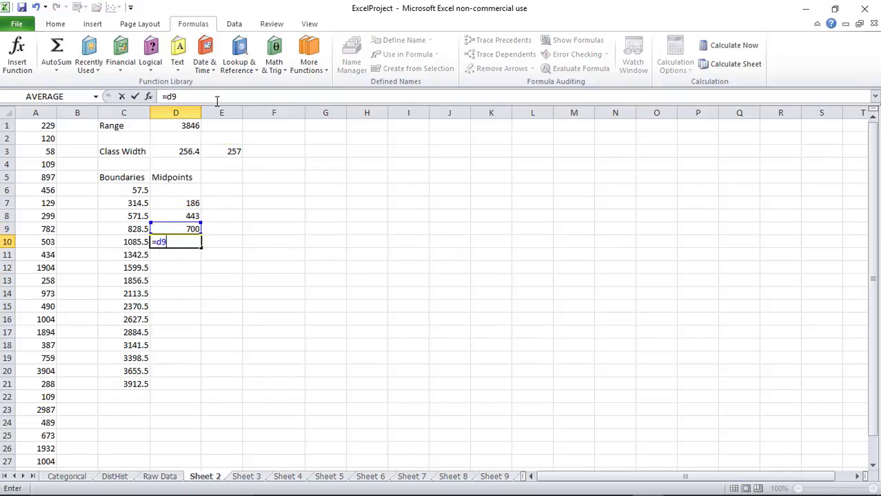
{"action": "type", "text": "+e"}
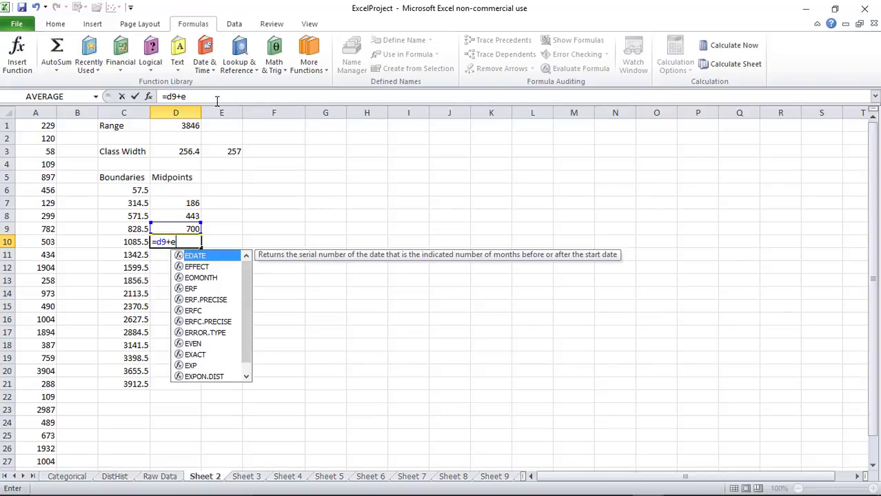
{"action": "type", "text": "3"}
{"action": "key", "text": "Return"}
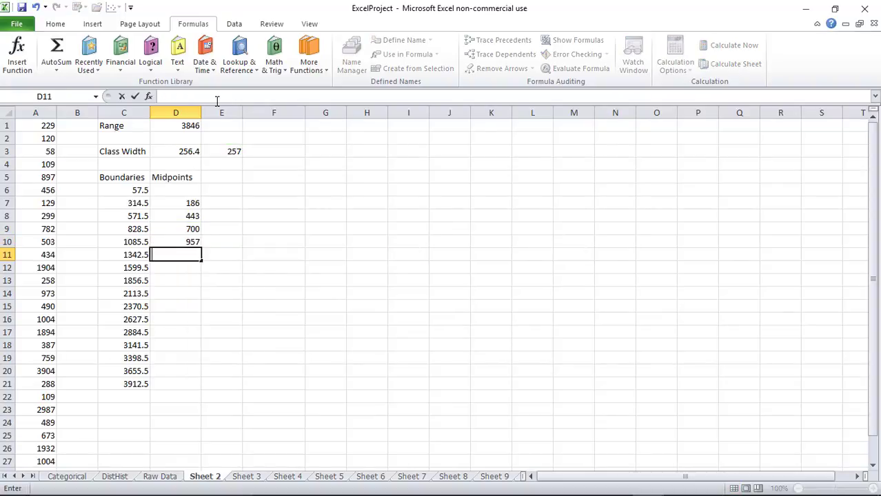
{"action": "type", "text": "=d"}
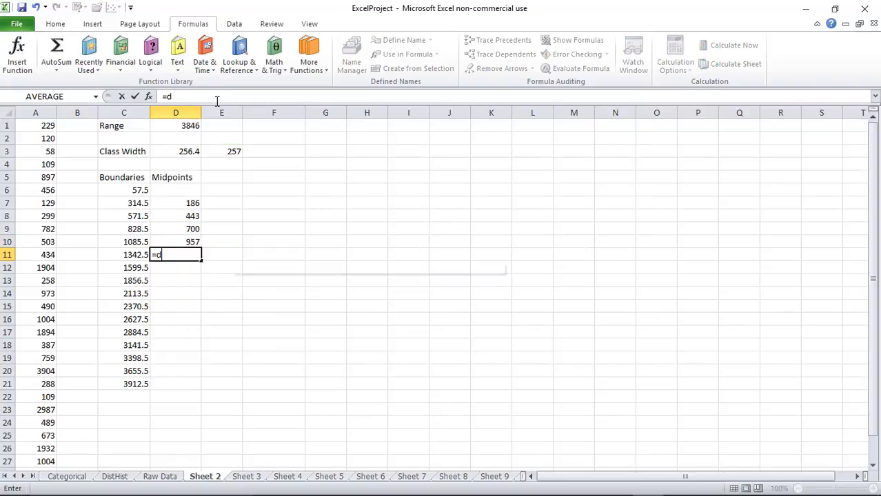
{"action": "type", "text": "10+e3"}
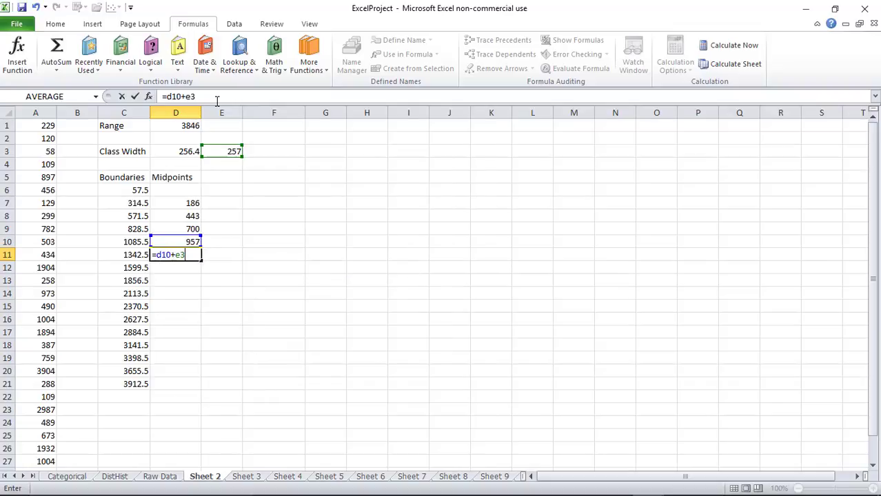
{"action": "key", "text": "Return"}
{"action": "type", "text": "=d11"}
{"action": "key", "text": "BackSpace"}
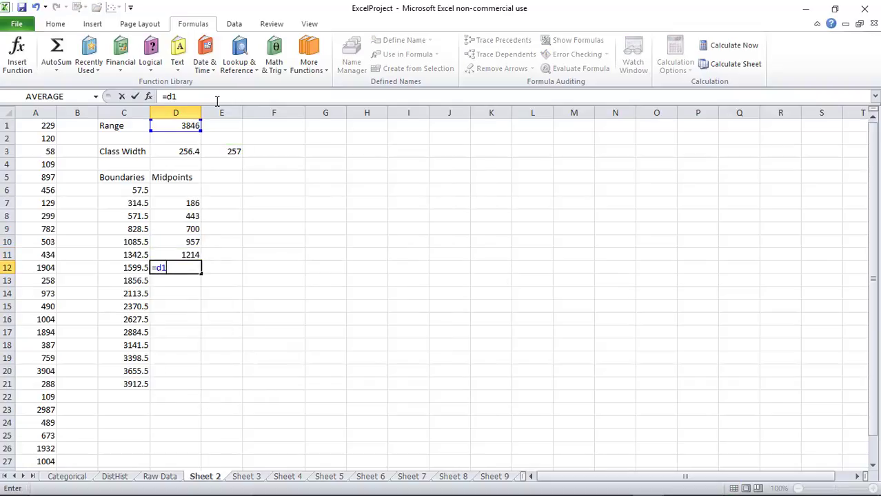
{"action": "type", "text": "1+"}
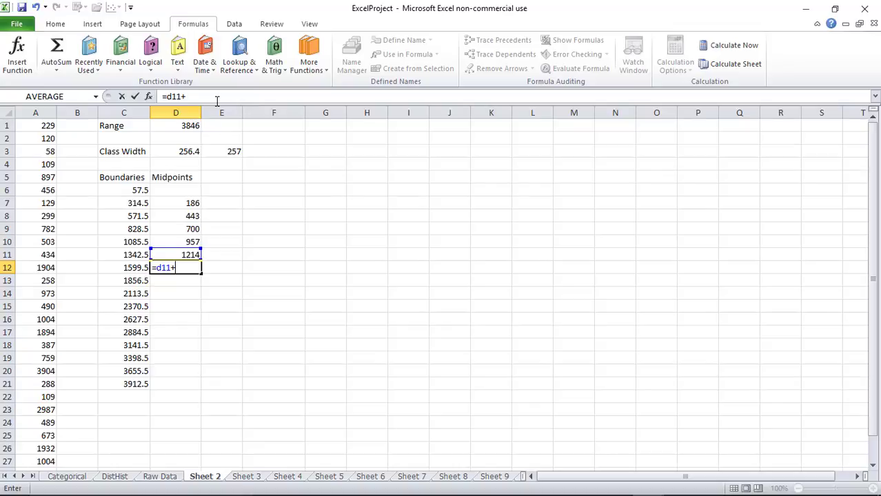
{"action": "type", "text": "e3"}
{"action": "key", "text": "Return"}
{"action": "type", "text": "="}
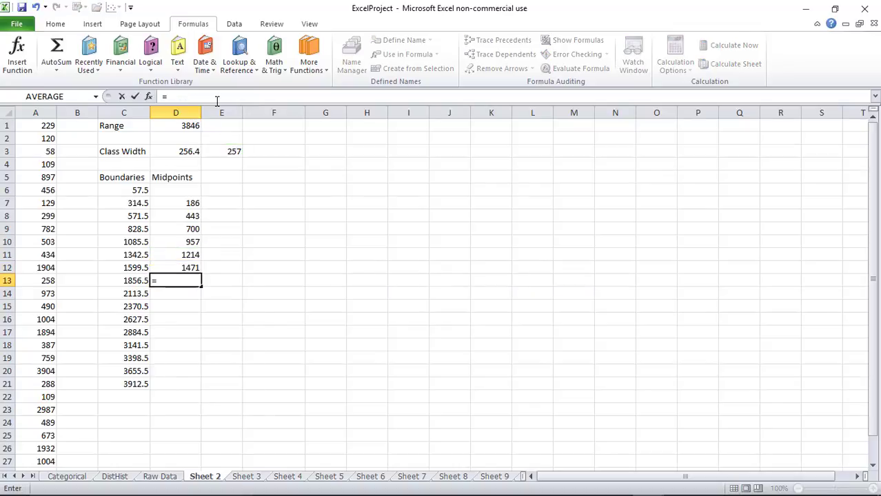
{"action": "type", "text": "d12+"}
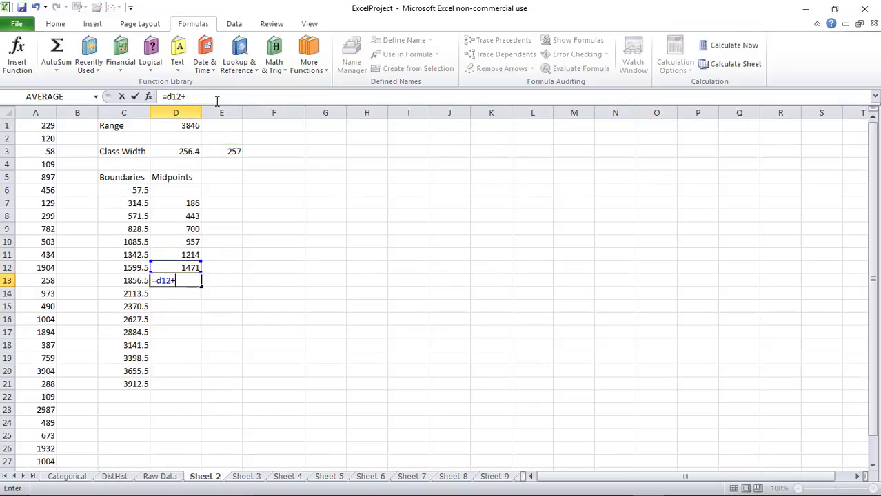
{"action": "type", "text": "e3"}
{"action": "key", "text": "Return"}
{"action": "type", "text": "=d1"}
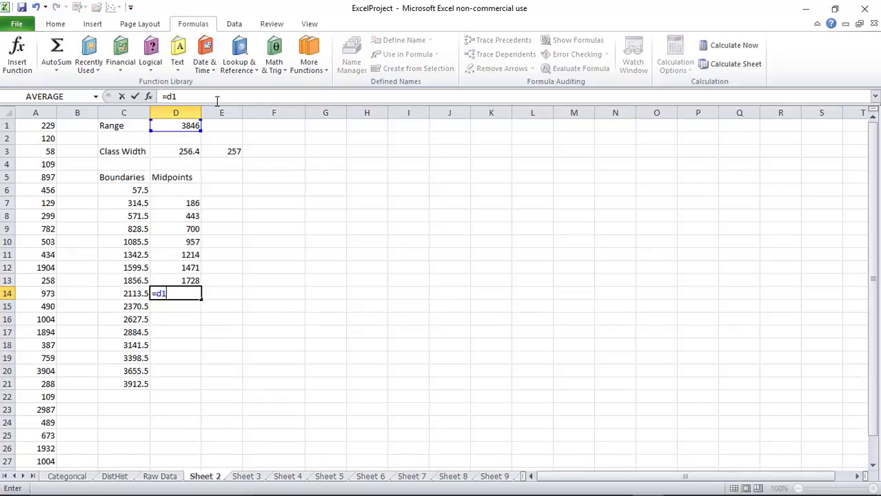
{"action": "type", "text": "3+e3"}
{"action": "key", "text": "Return"}
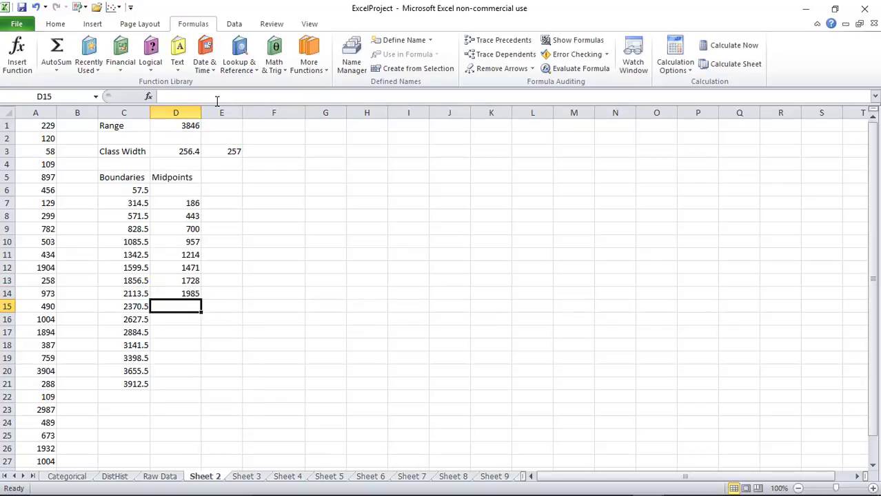
Continue the midpoint formulas from D15 through D22, giving 2242 up to 4041
{"action": "type", "text": "=d1"}
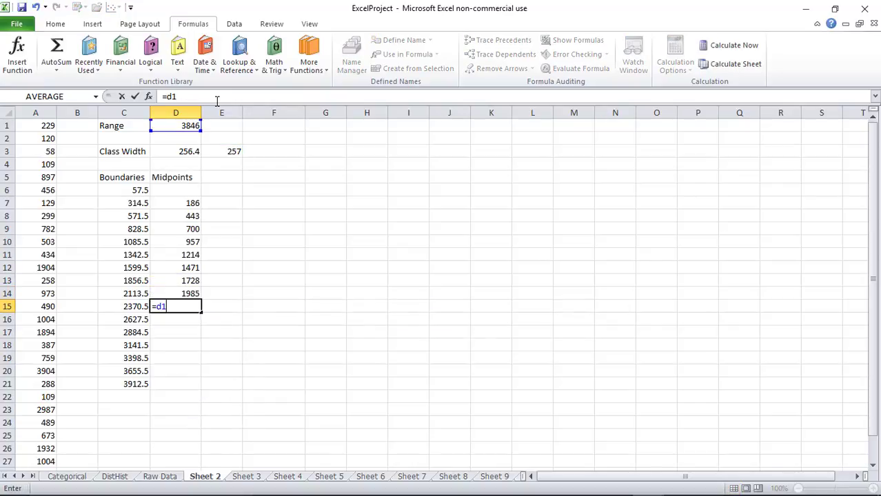
{"action": "type", "text": "4"}
{"action": "key", "text": "BackSpace"}
{"action": "type", "text": "4"}
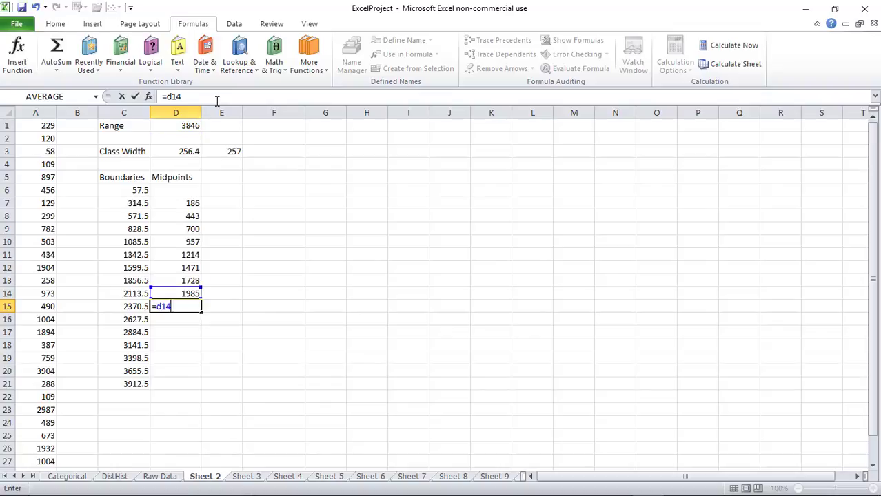
{"action": "type", "text": "+e3"}
{"action": "key", "text": "Return"}
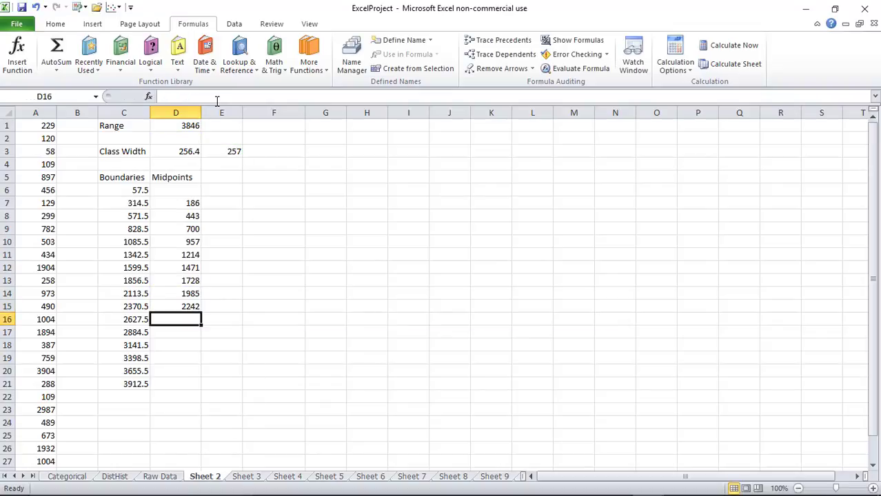
{"action": "type", "text": "=d15"}
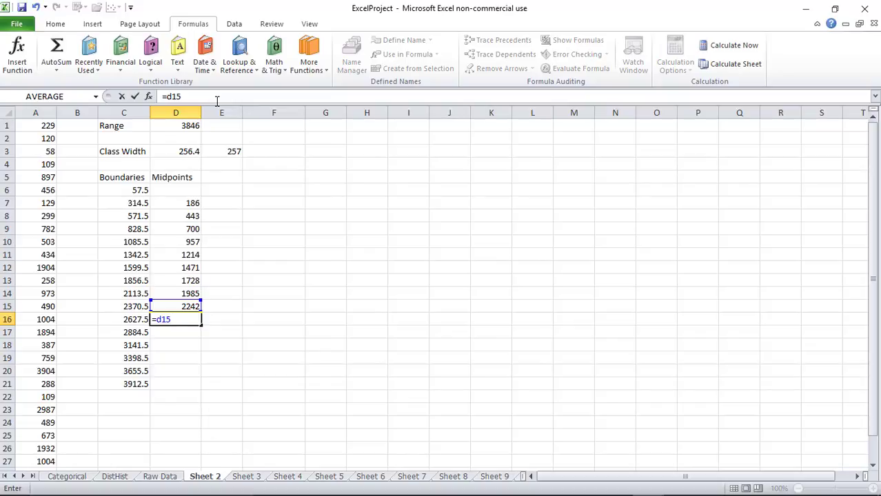
{"action": "type", "text": "+e3"}
{"action": "key", "text": "Return"}
{"action": "type", "text": "="}
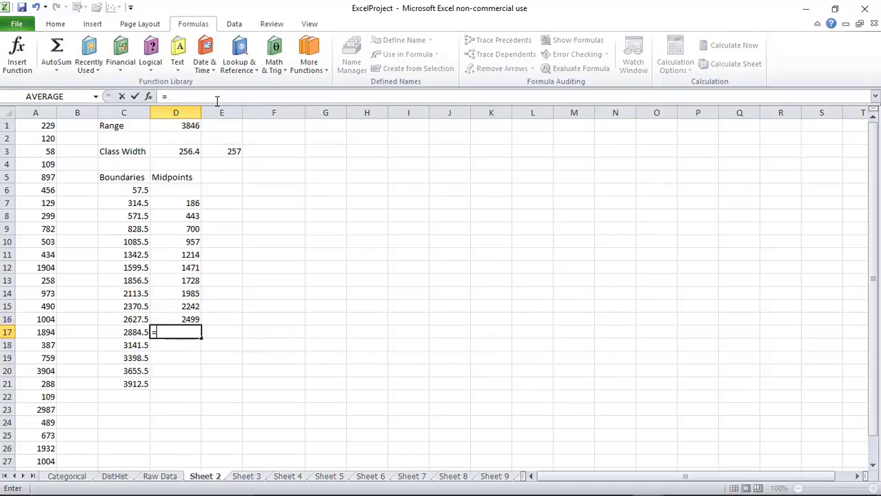
{"action": "type", "text": "d16+e3"}
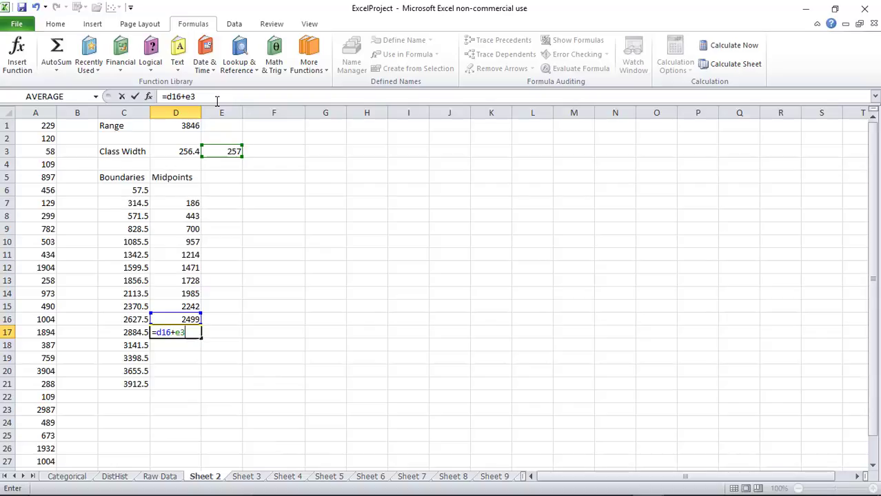
{"action": "key", "text": "Return"}
{"action": "type", "text": "=d"}
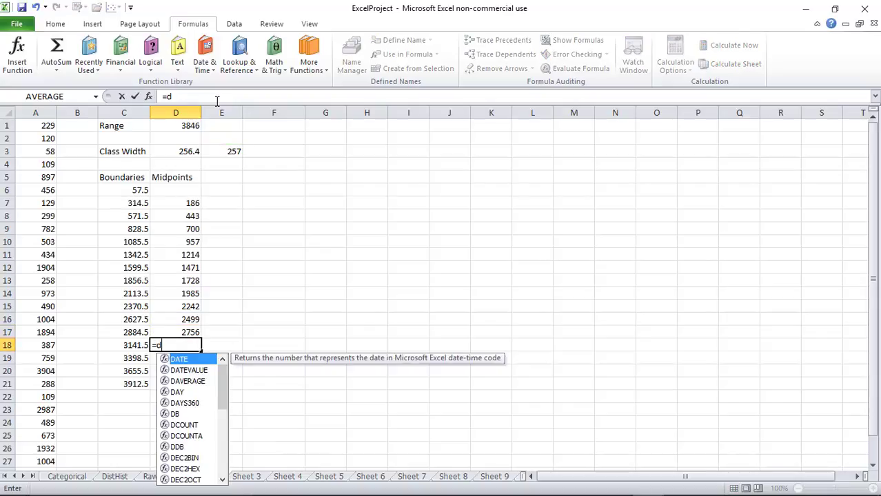
{"action": "type", "text": "17+e3"}
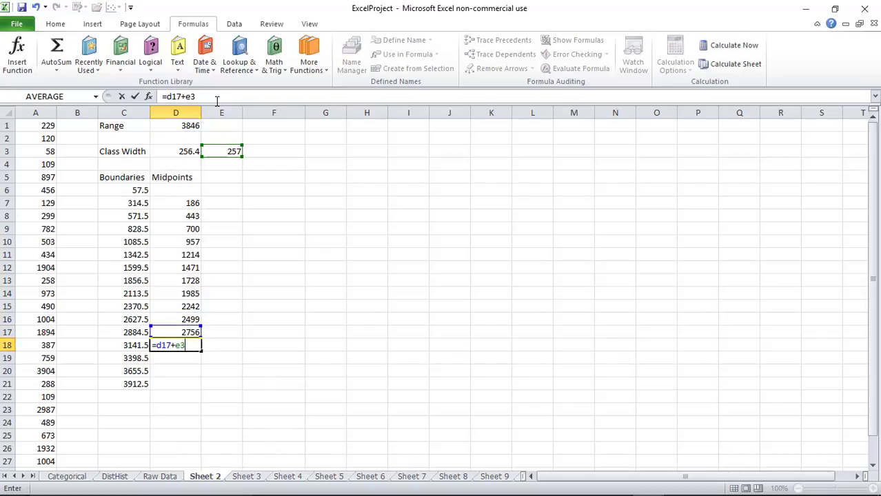
{"action": "key", "text": "Return"}
{"action": "type", "text": "=d18"}
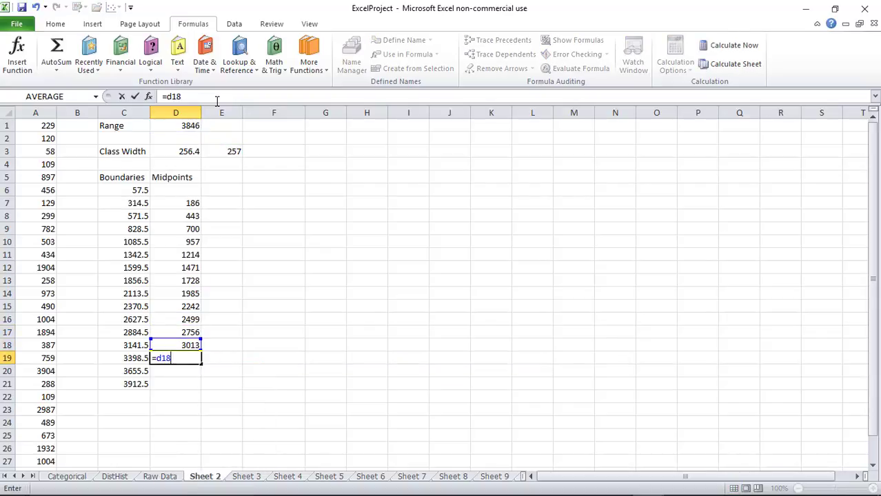
{"action": "type", "text": "+e3"}
{"action": "key", "text": "Return"}
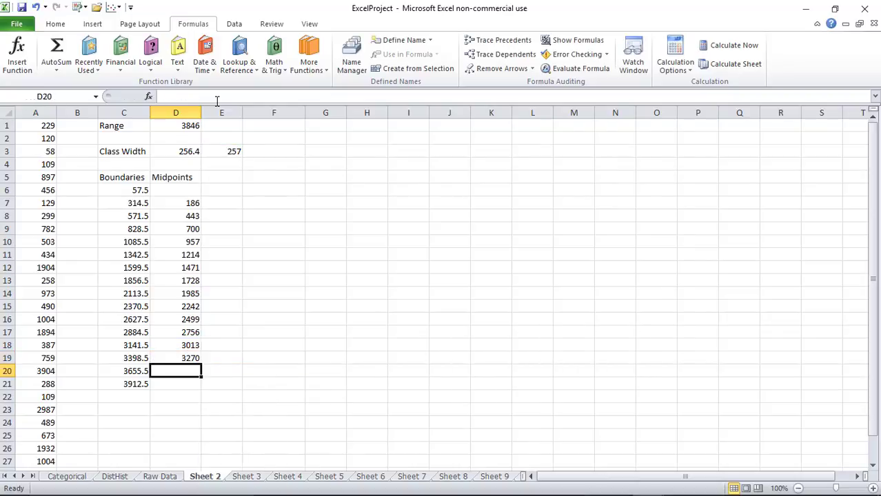
{"action": "type", "text": "=d19+"}
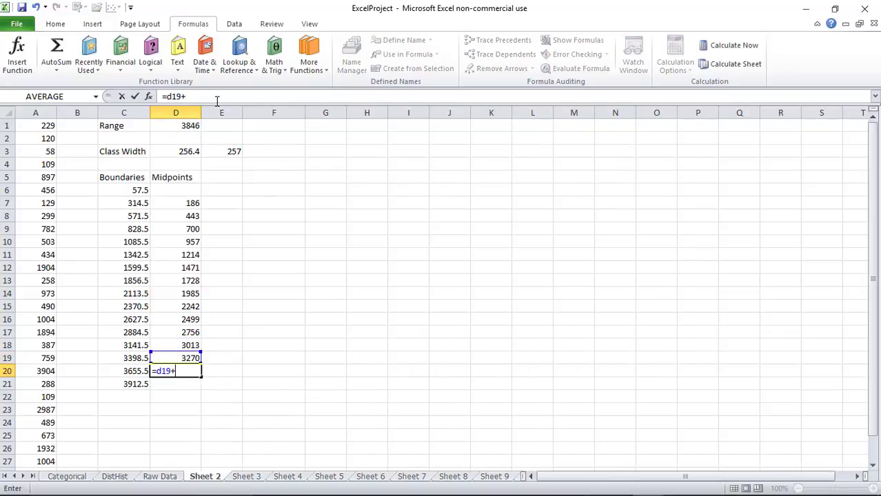
{"action": "type", "text": "e3"}
{"action": "key", "text": "Return"}
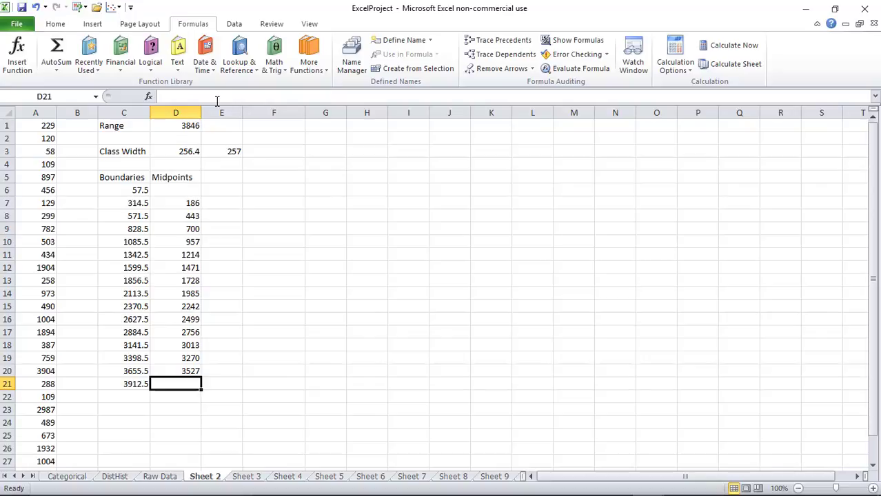
{"action": "type", "text": "=3"}
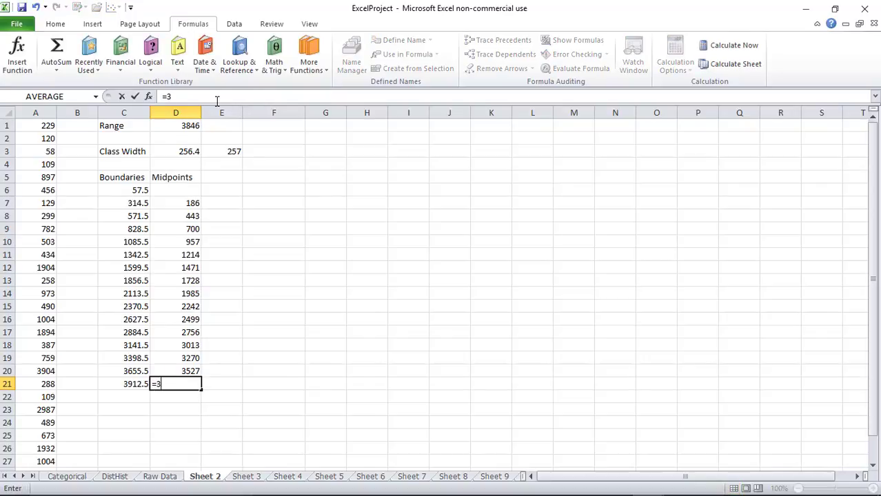
{"action": "key", "text": "BackSpace"}
{"action": "type", "text": "d20"}
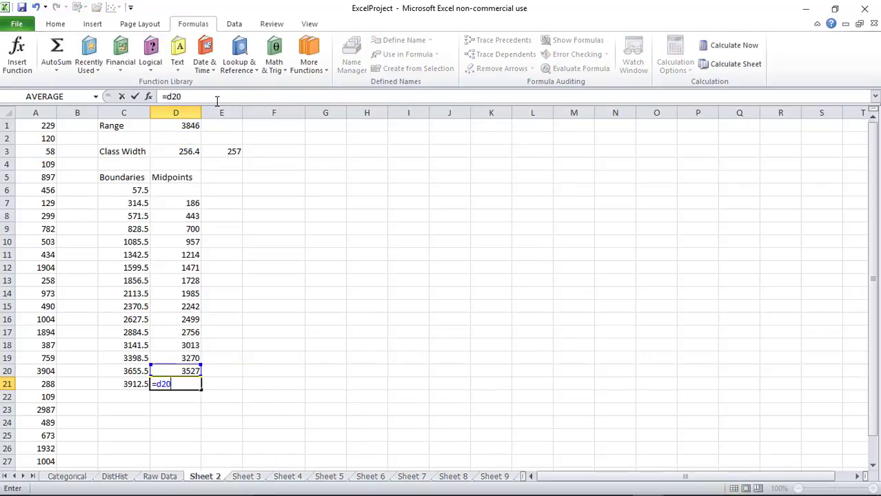
{"action": "type", "text": "+e3"}
{"action": "key", "text": "Return"}
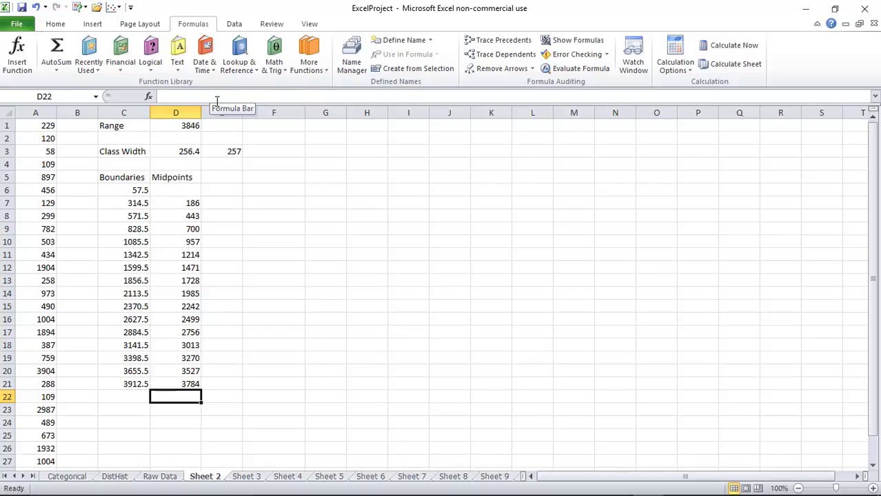
{"action": "type", "text": "=d"}
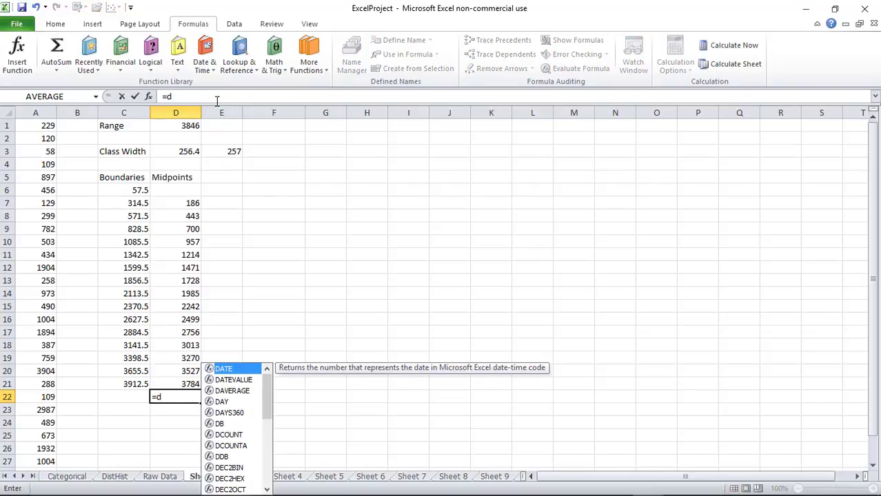
{"action": "type", "text": "2"}
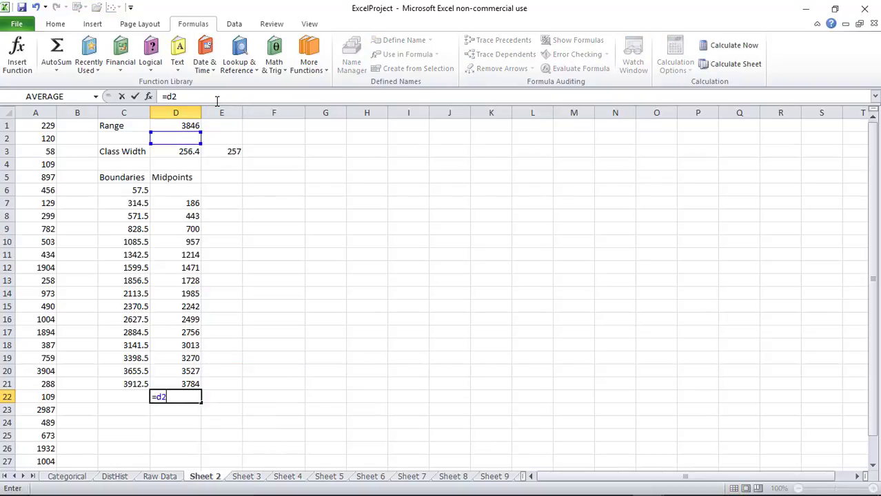
{"action": "type", "text": "1+e3"}
{"action": "key", "text": "Return"}
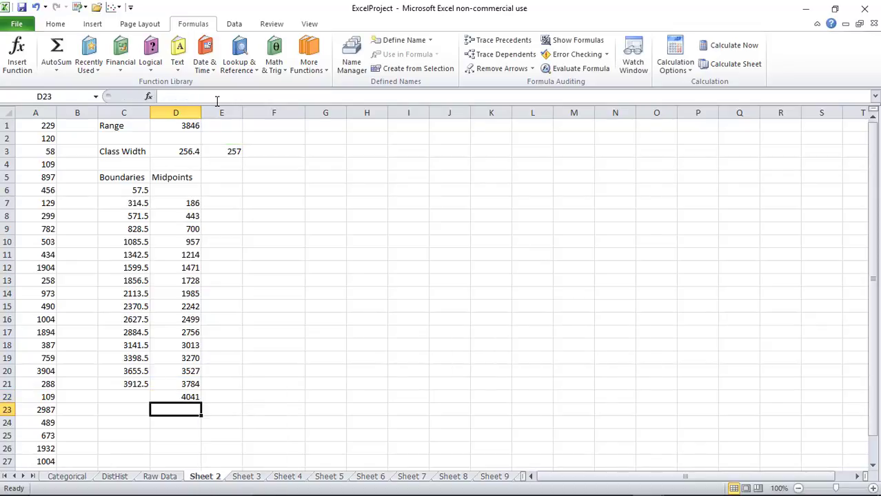
{"action": "left_click", "coordinate": [178, 190]}
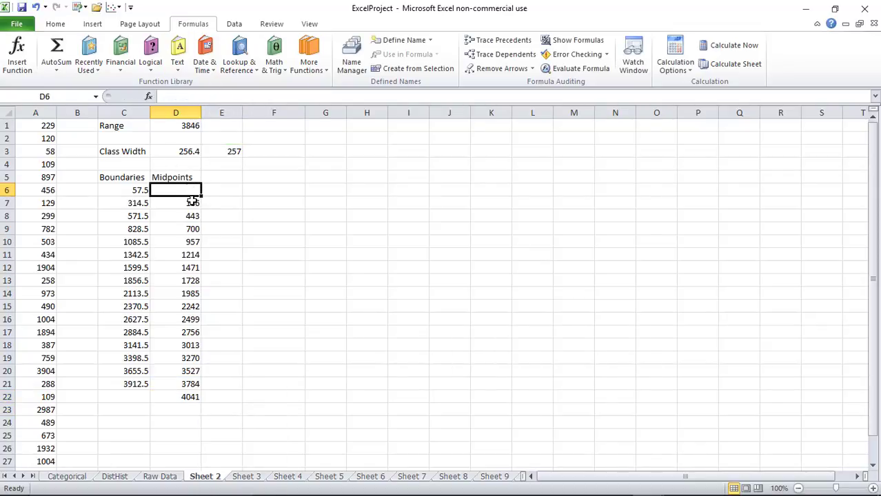
Enter =D7-E3 in D6 for a -71 midpoint, then switch to the DistHist sheet
{"action": "left_click", "coordinate": [193, 202]}
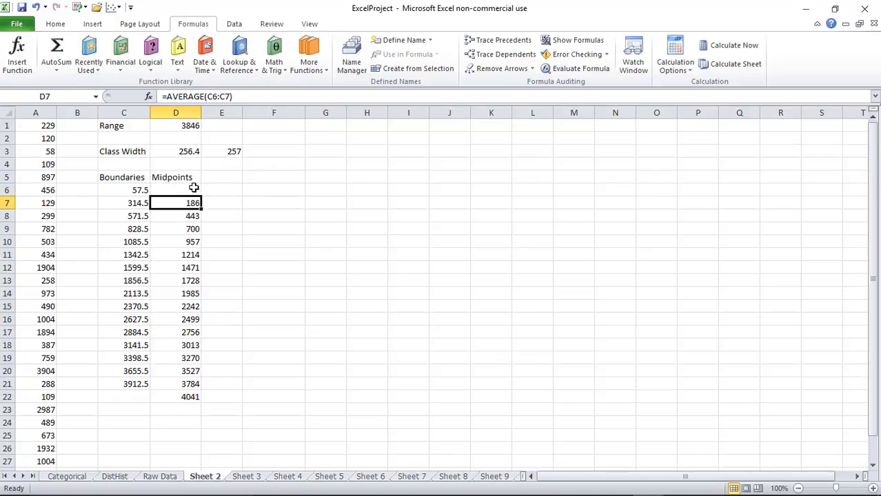
{"action": "left_click", "coordinate": [195, 188]}
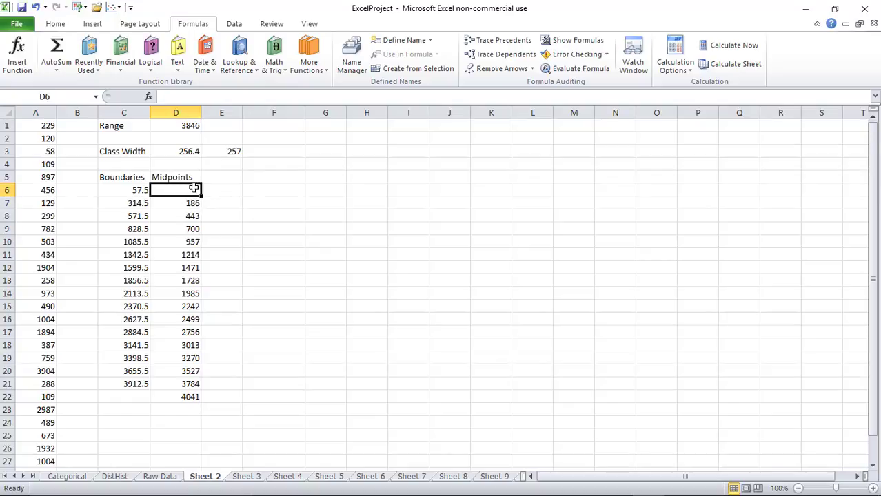
{"action": "type", "text": "="}
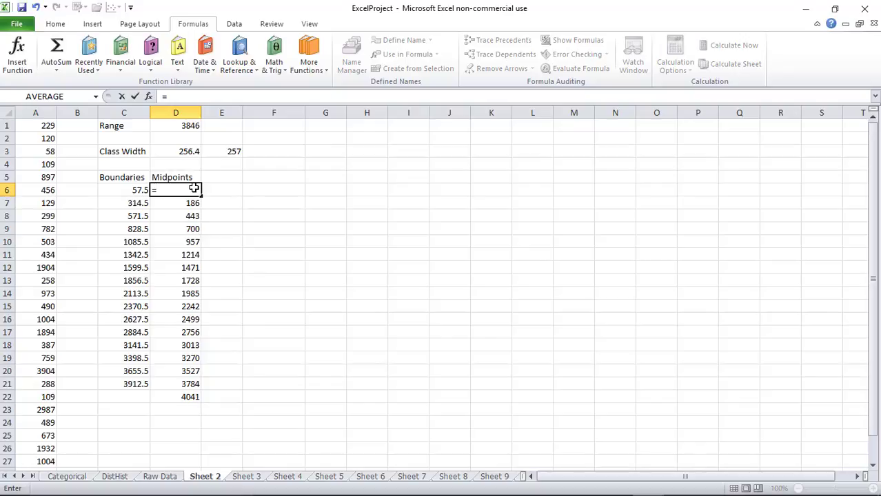
{"action": "type", "text": "d"}
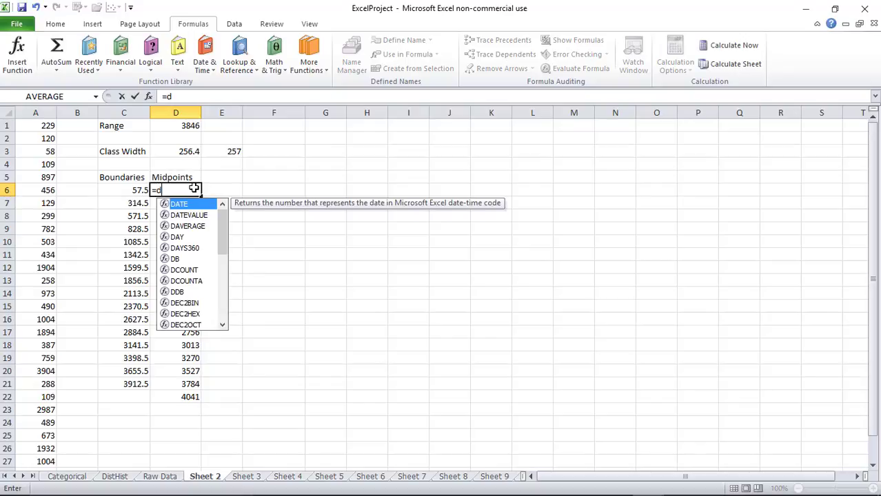
{"action": "type", "text": "7-e3"}
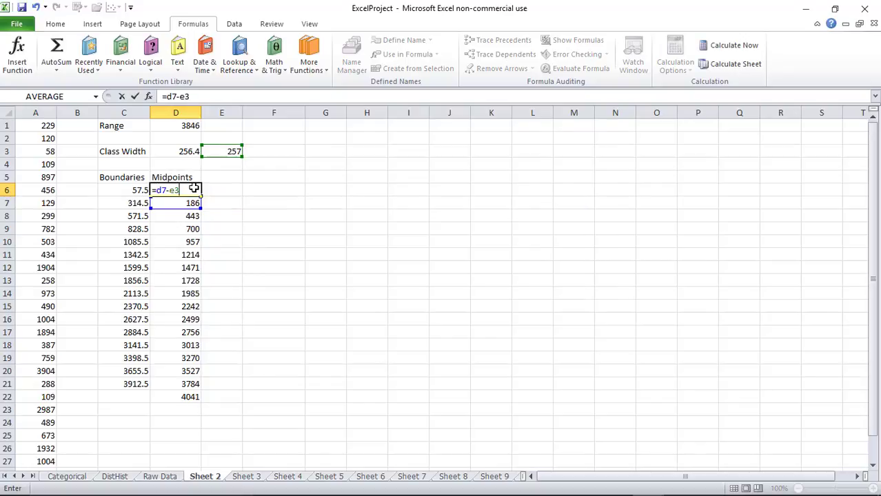
{"action": "key", "text": "Return"}
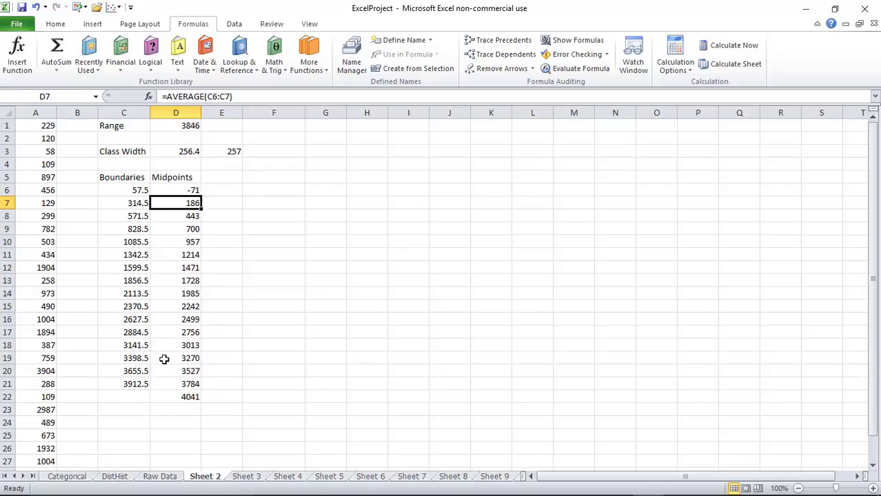
{"action": "left_click", "coordinate": [114, 476]}
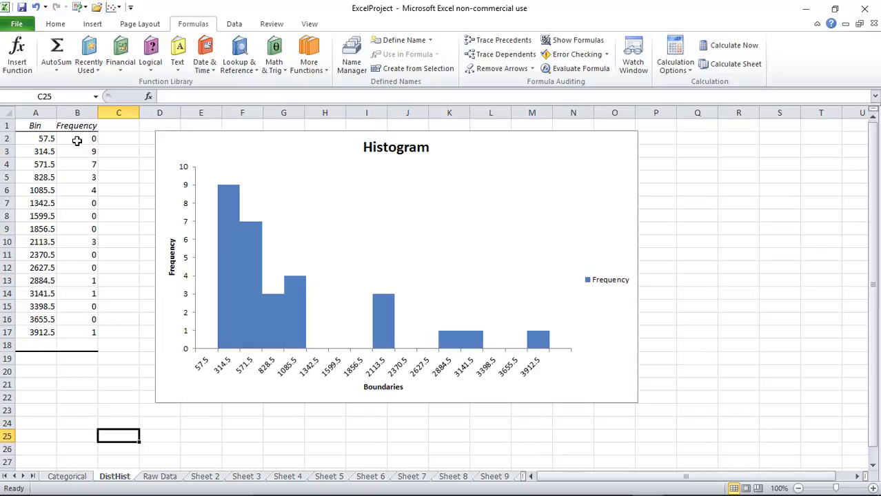
Copy the DistHist frequency counts B2:B17 and paste them into E6 of Sheet 2
{"action": "left_click_drag", "start_coordinate": [76, 140], "coordinate": [76, 332]}
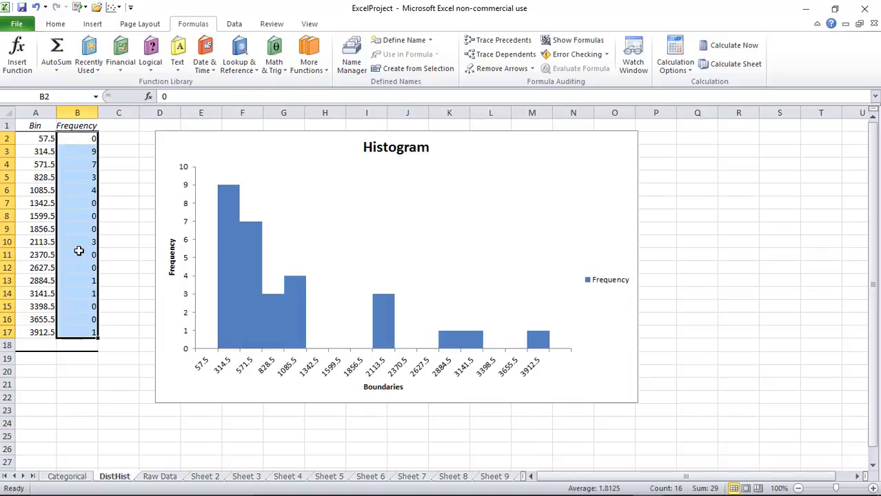
{"action": "right_click", "coordinate": [79, 251]}
{"action": "left_click", "coordinate": [105, 273]}
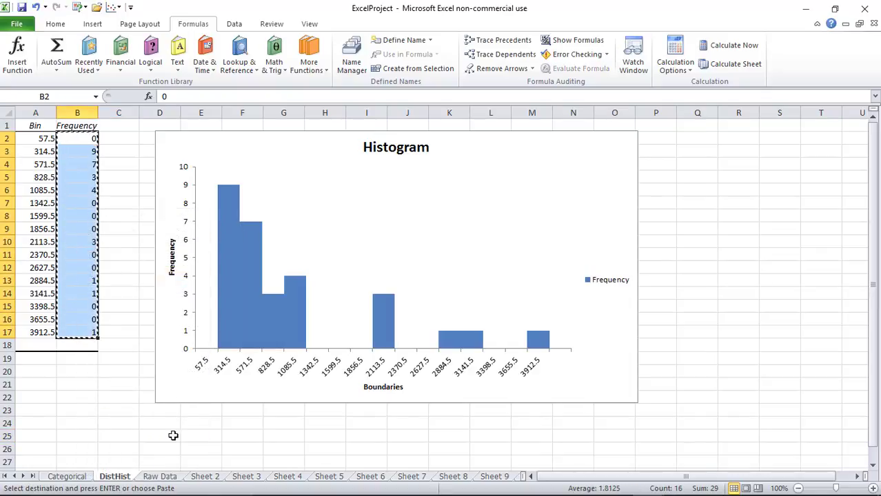
{"action": "left_click", "coordinate": [204, 476]}
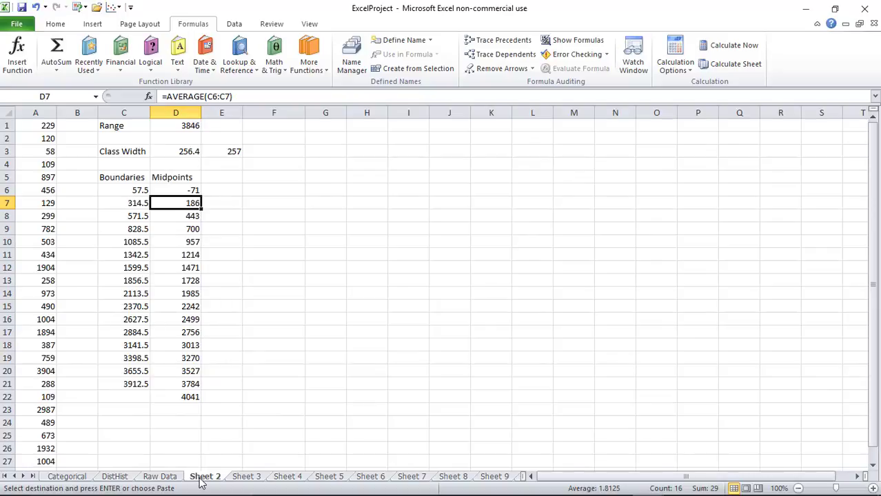
{"action": "left_click", "coordinate": [221, 193]}
{"action": "right_click", "coordinate": [222, 190]}
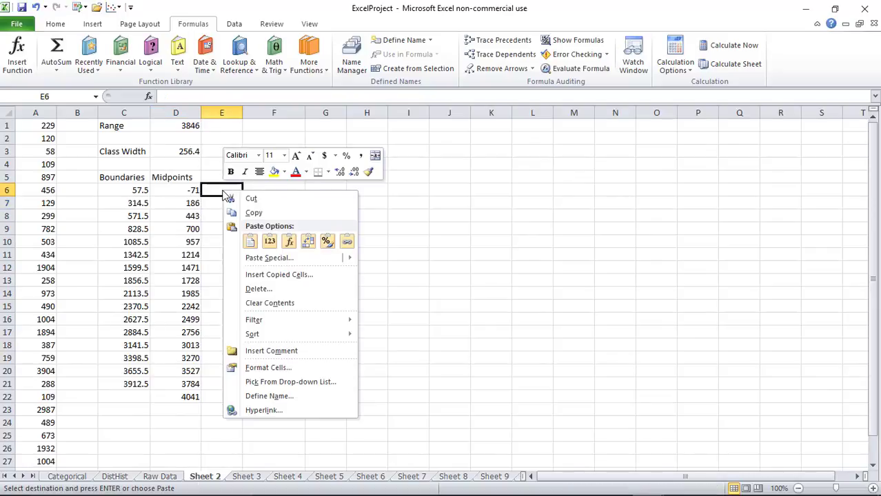
{"action": "left_click", "coordinate": [251, 243]}
Enter 0 in E22 below the pasted frequency counts
{"action": "left_click", "coordinate": [230, 396]}
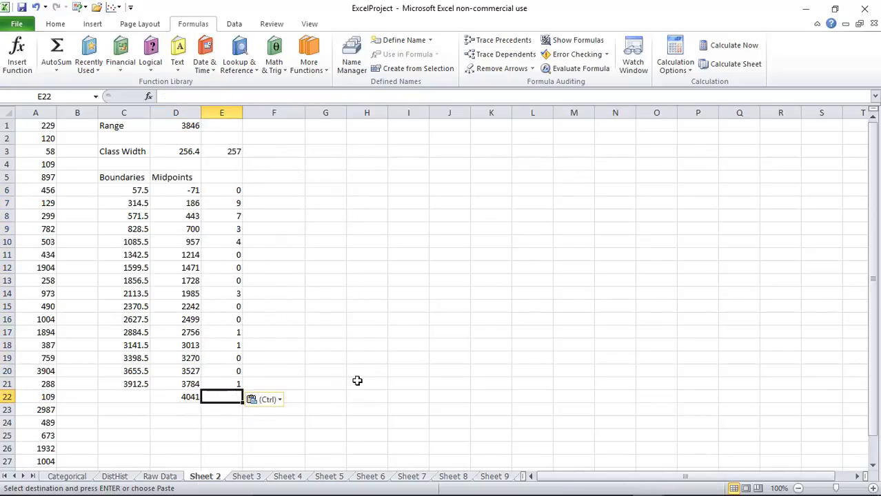
{"action": "type", "text": "0"}
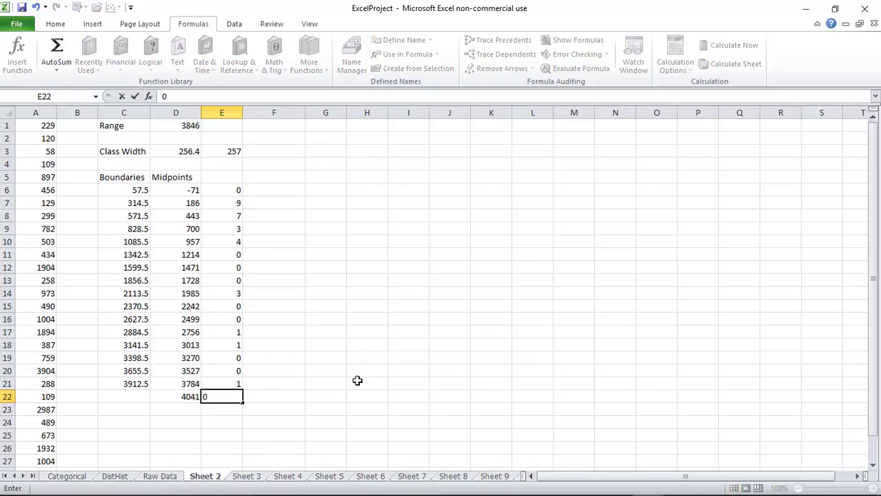
{"action": "key", "text": "Return"}
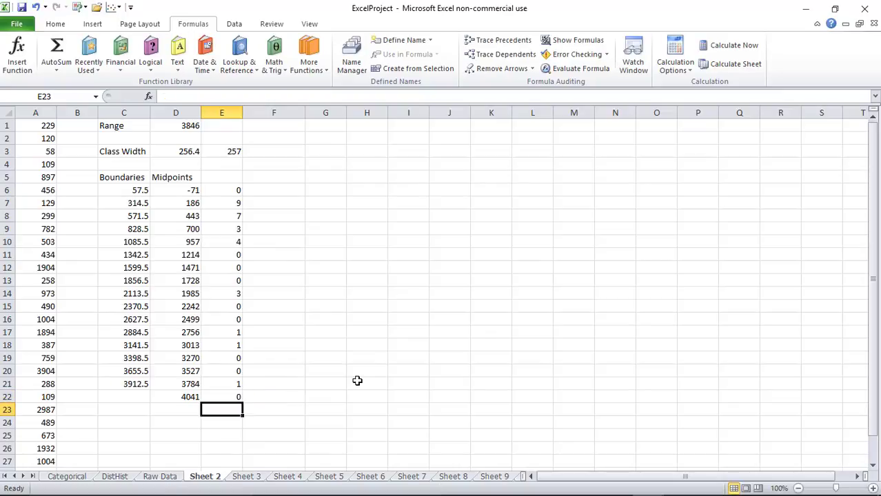
{"action": "left_click", "coordinate": [225, 179]}
Head column E 'Frequency', widen it, and select D6:E22 for charting
{"action": "type", "text": "Fre"}
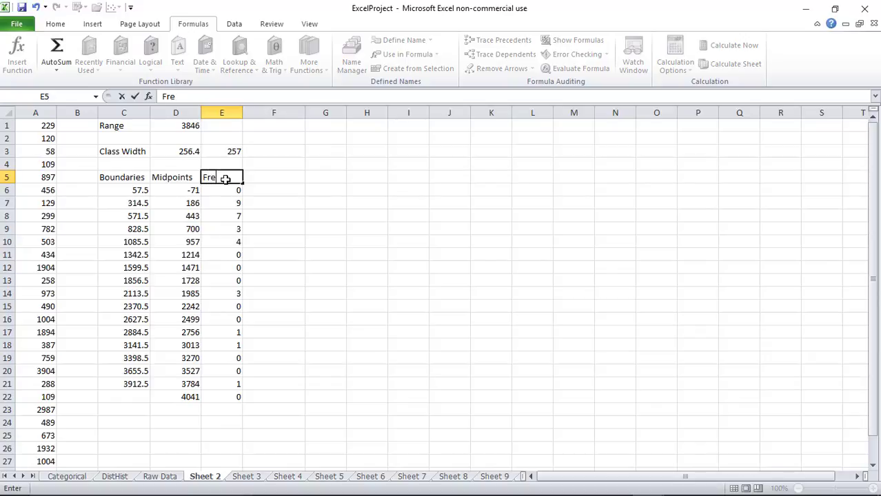
{"action": "type", "text": "quency"}
{"action": "key", "text": "Return"}
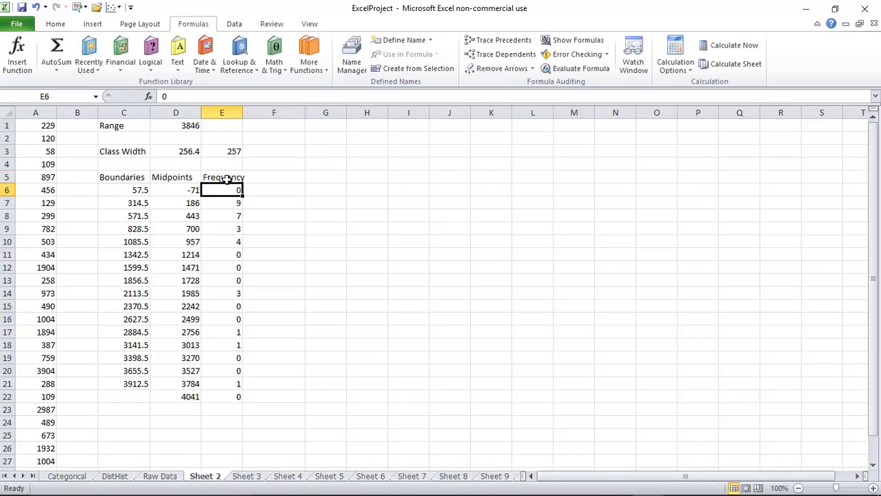
{"action": "left_click_drag", "start_coordinate": [243, 112], "coordinate": [253, 112]}
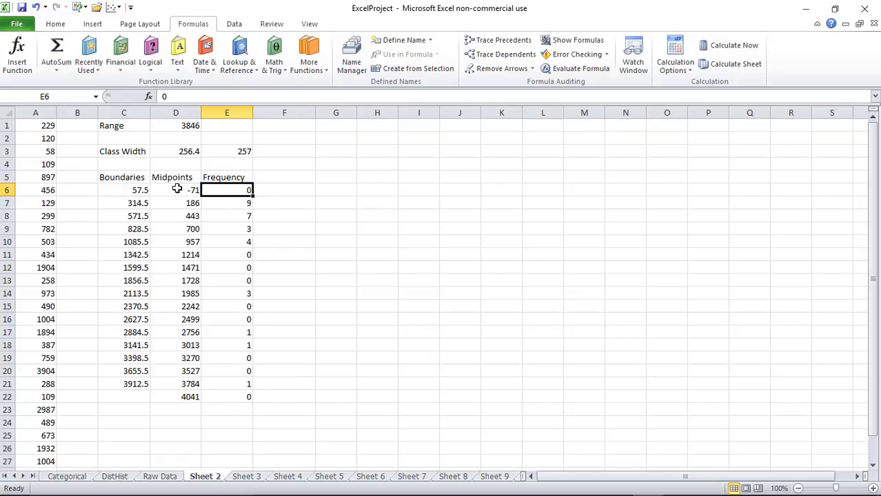
{"action": "left_click_drag", "start_coordinate": [177, 189], "coordinate": [244, 397]}
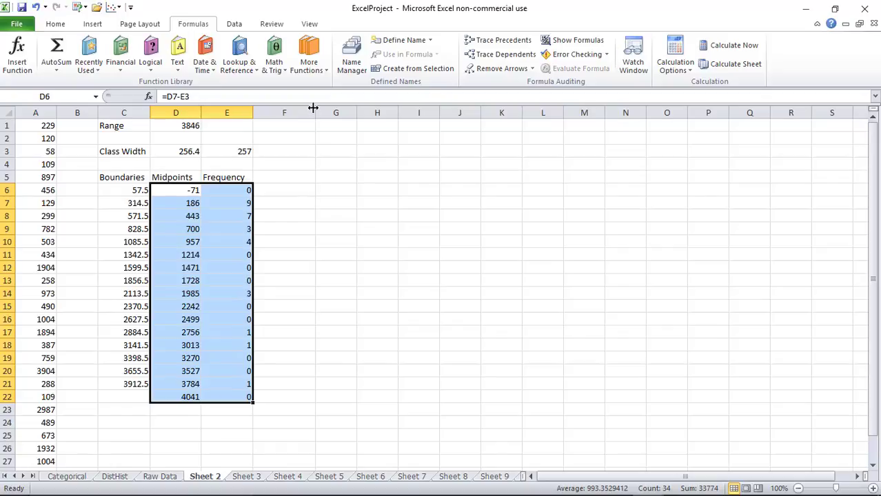
{"action": "left_click", "coordinate": [94, 24]}
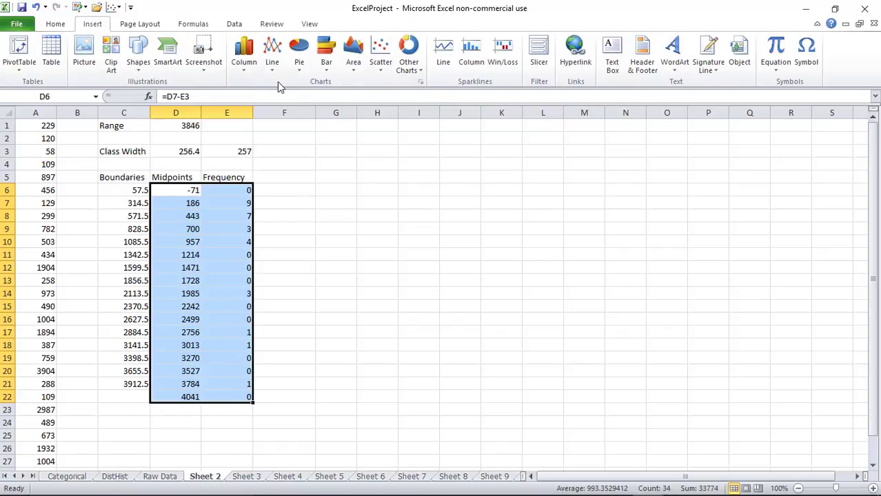
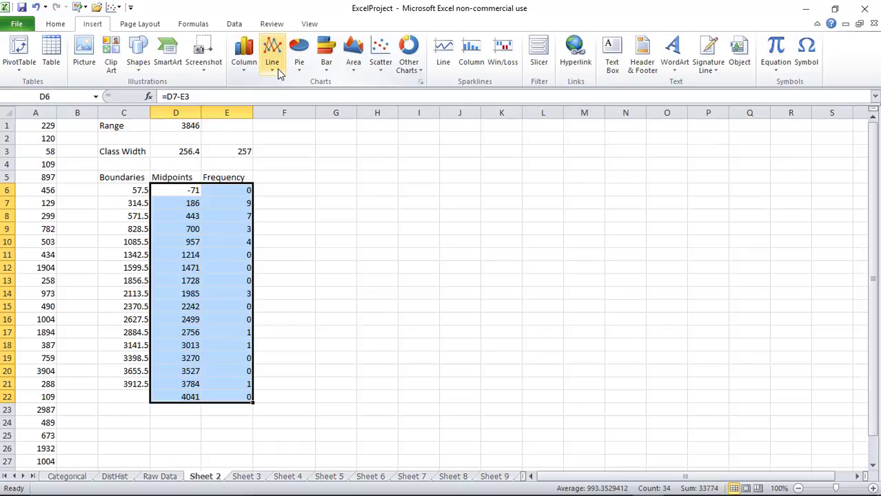
Insert a 2-D line chart of the Frequency data, delete the Midpoints series, and enlarge the chart
{"action": "left_click", "coordinate": [277, 68]}
{"action": "left_click", "coordinate": [278, 103]}
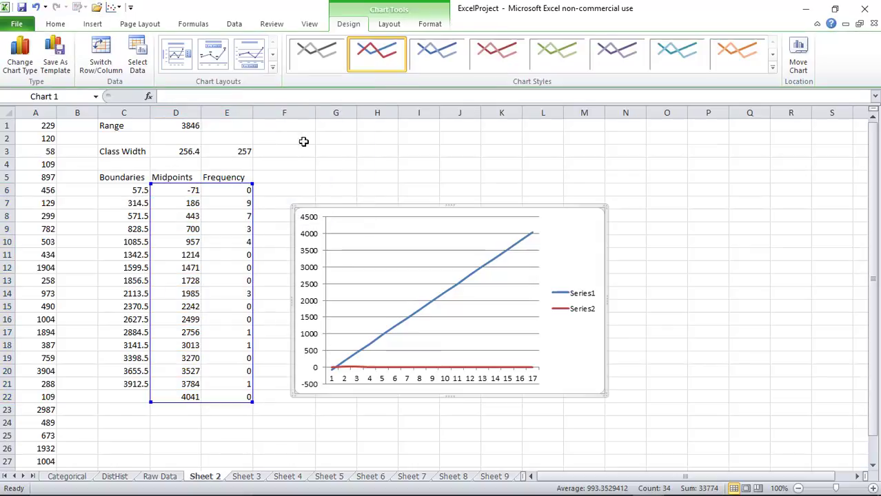
{"action": "left_click", "coordinate": [407, 327]}
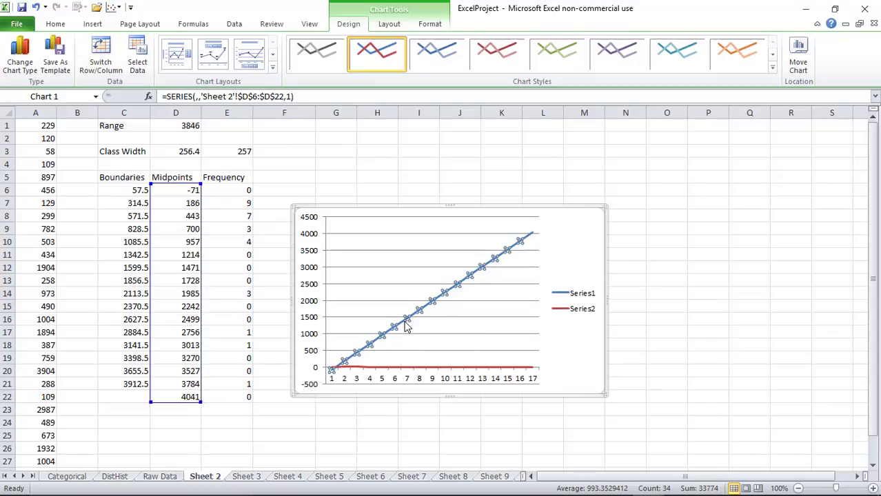
{"action": "key", "text": "Delete"}
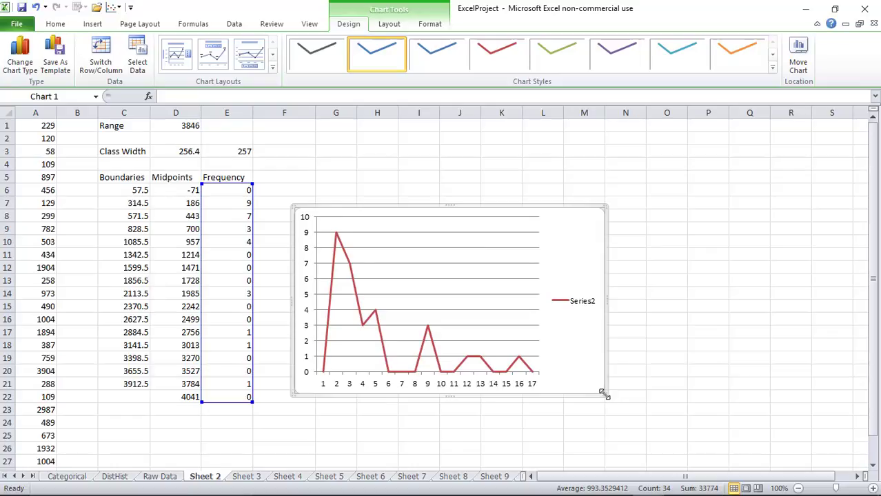
{"action": "left_click_drag", "start_coordinate": [606, 397], "coordinate": [653, 432]}
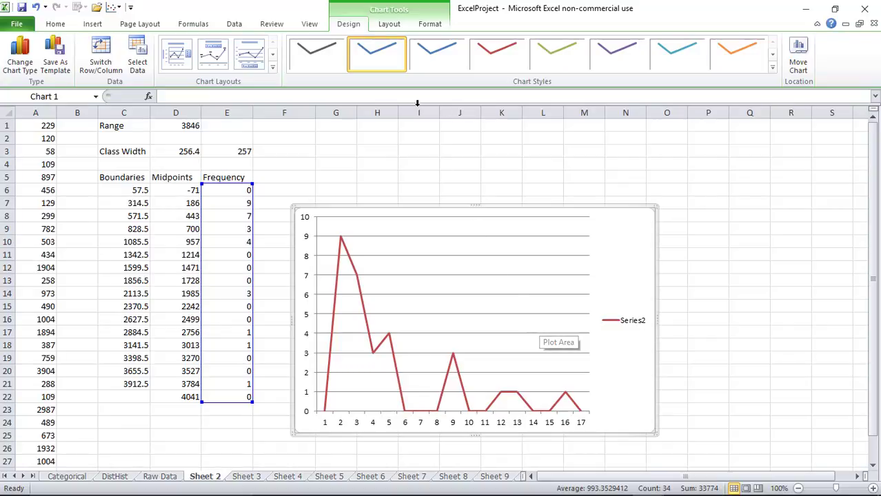
Add a horizontal axis title below the axis and a horizontally written vertical axis title
{"action": "left_click", "coordinate": [384, 25]}
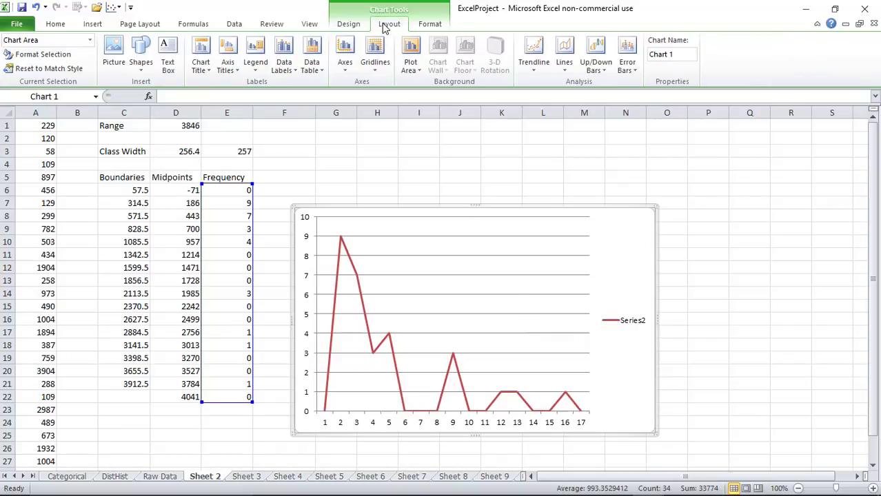
{"action": "left_click", "coordinate": [225, 69]}
{"action": "mouse_move", "coordinate": [253, 88]}
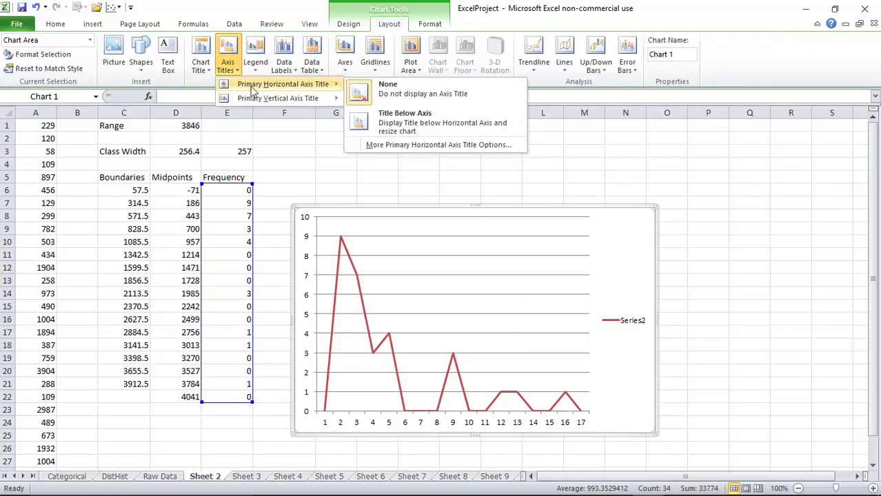
{"action": "left_click", "coordinate": [384, 121]}
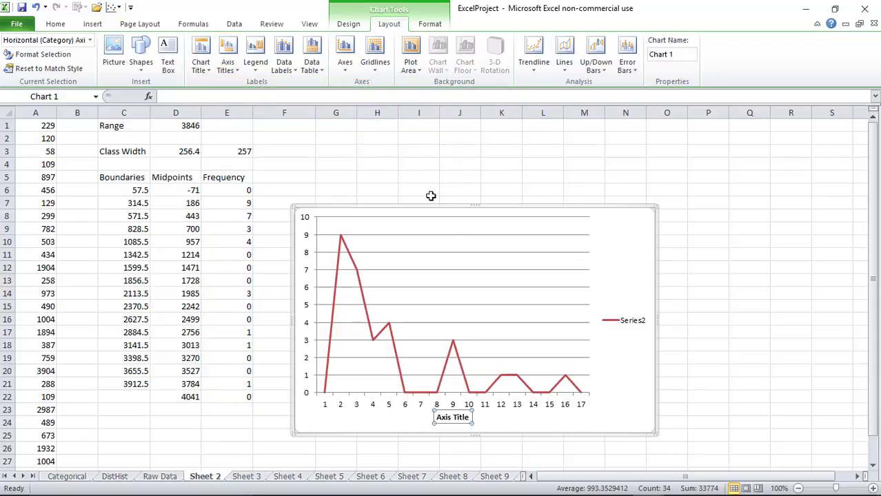
{"action": "left_click", "coordinate": [232, 69]}
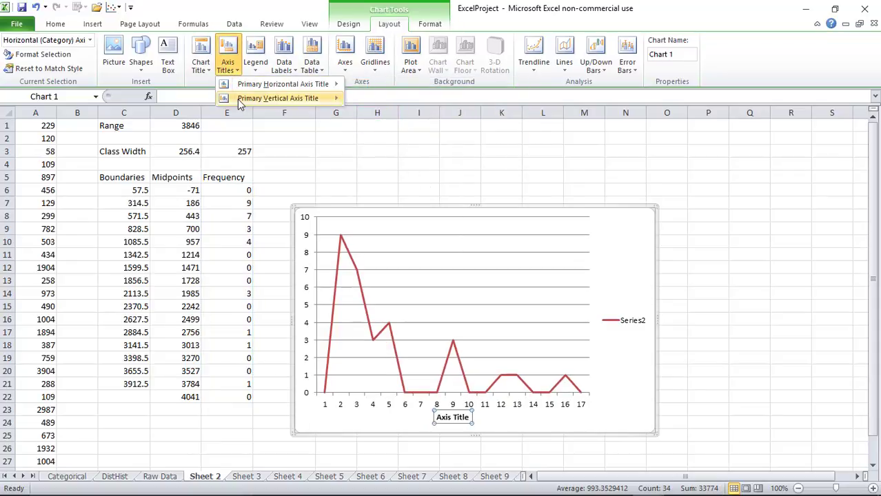
{"action": "mouse_move", "coordinate": [238, 99]}
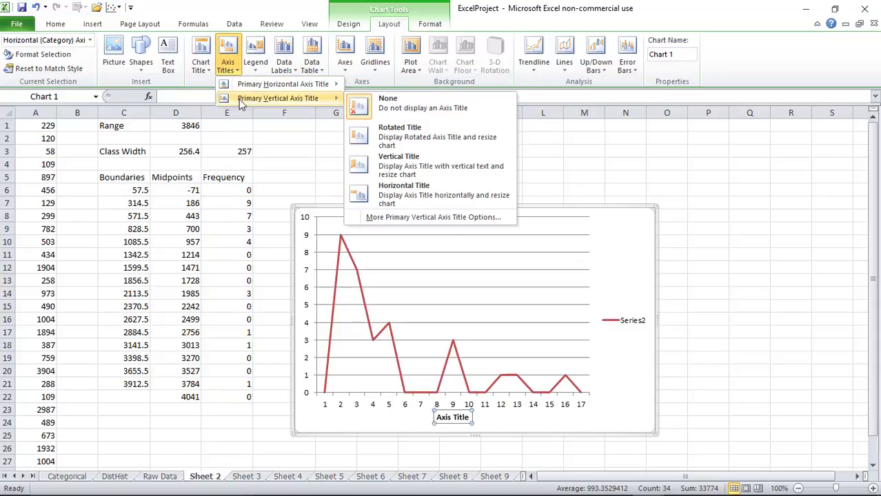
{"action": "left_click", "coordinate": [397, 196]}
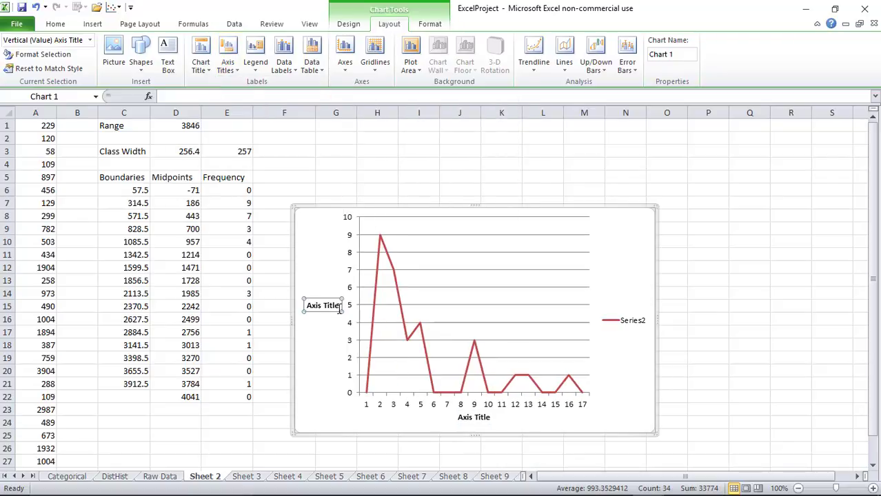
Label the vertical axis 'Frequencies' and the horizontal axis 'Midpoints'
{"action": "left_click_drag", "start_coordinate": [339, 305], "coordinate": [310, 307]}
{"action": "type", "text": "Frequ"}
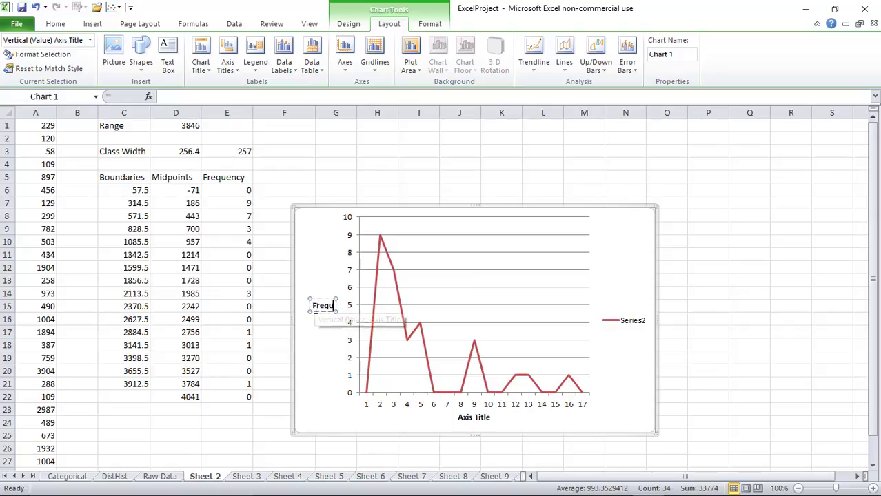
{"action": "type", "text": "encies"}
{"action": "key", "text": "Return"}
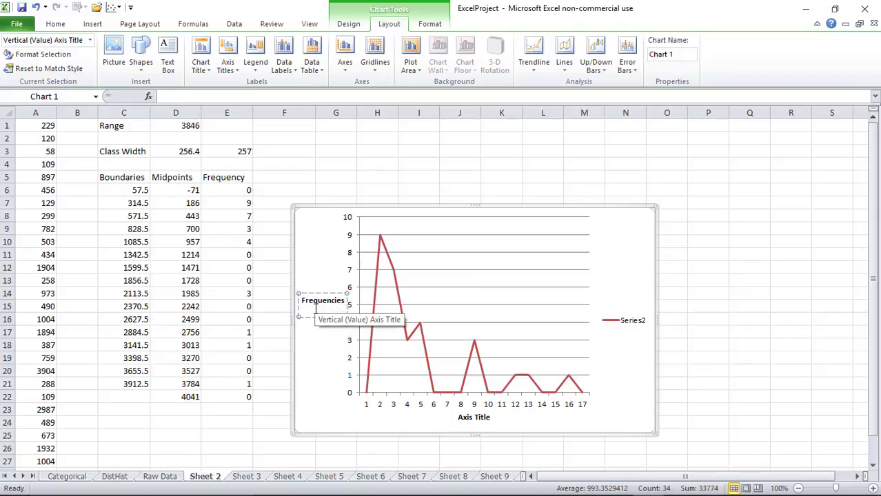
{"action": "left_click", "coordinate": [491, 417]}
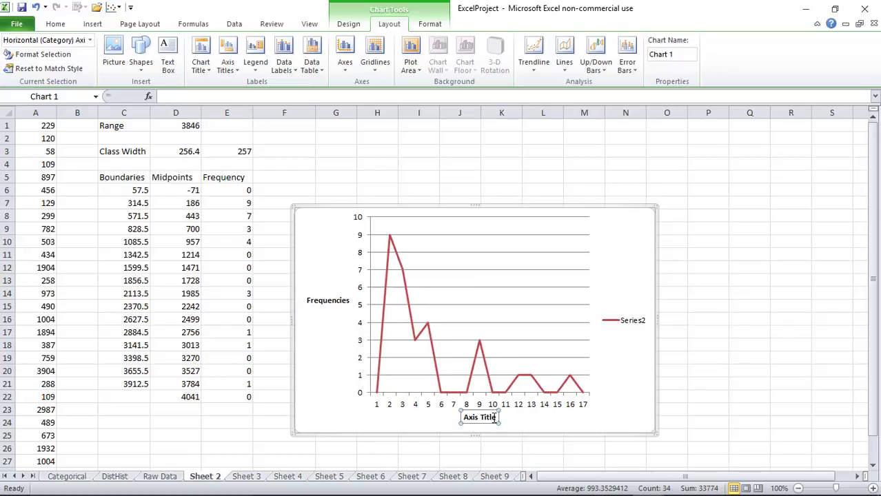
{"action": "left_click_drag", "start_coordinate": [495, 417], "coordinate": [472, 421]}
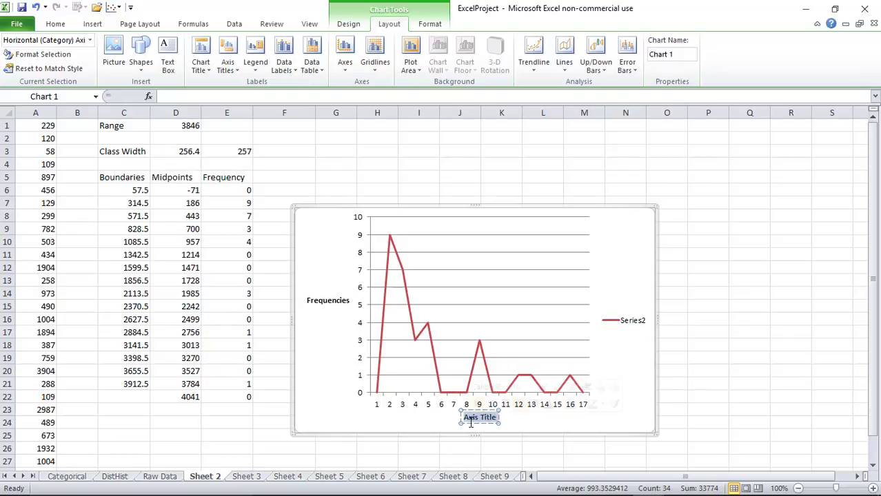
{"action": "type", "text": "Midpoints"}
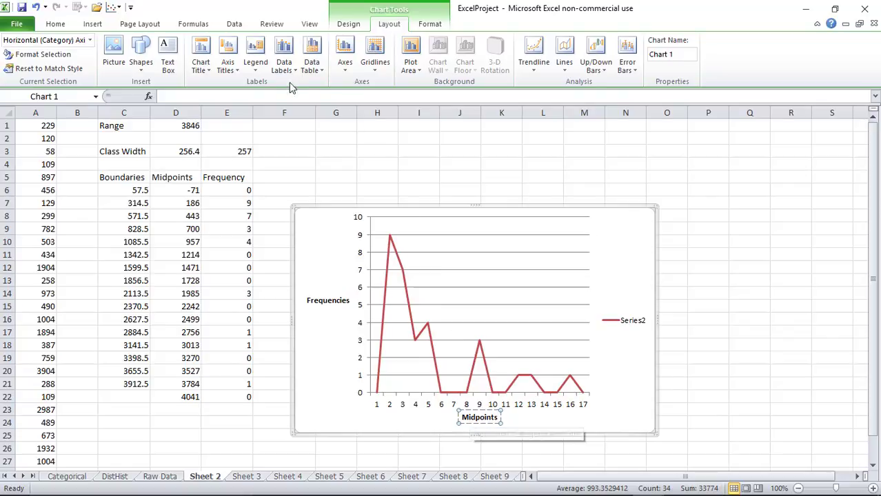
{"action": "left_click", "coordinate": [207, 72]}
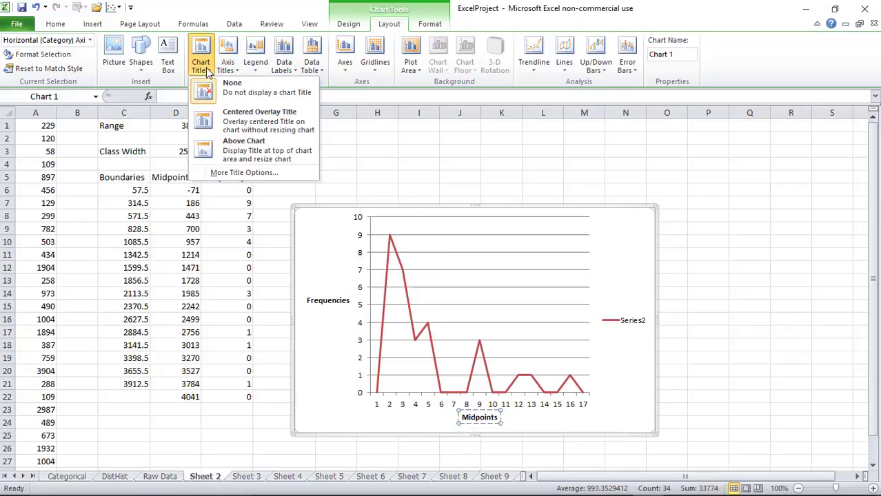
Place the chart title 'Polygon' above the frequency chart
{"action": "left_click", "coordinate": [247, 146]}
{"action": "double_click", "coordinate": [493, 220]}
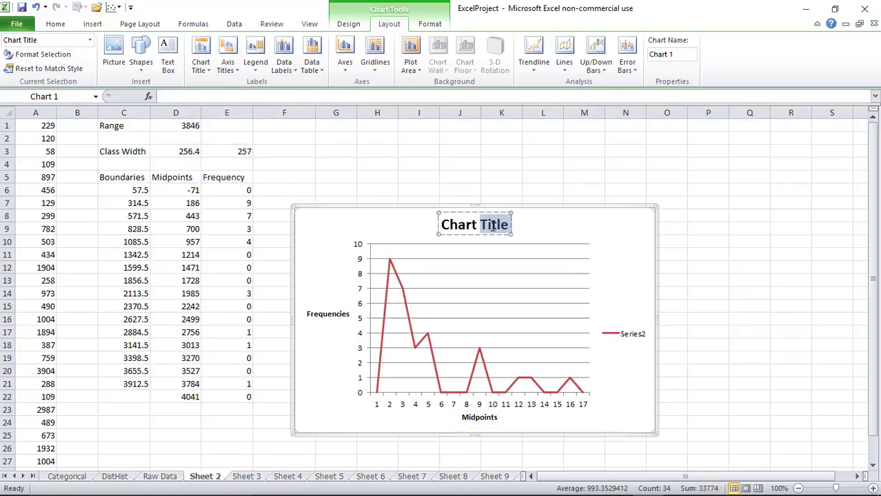
{"action": "left_click_drag", "start_coordinate": [493, 221], "coordinate": [466, 230]}
{"action": "type", "text": "Polygon"}
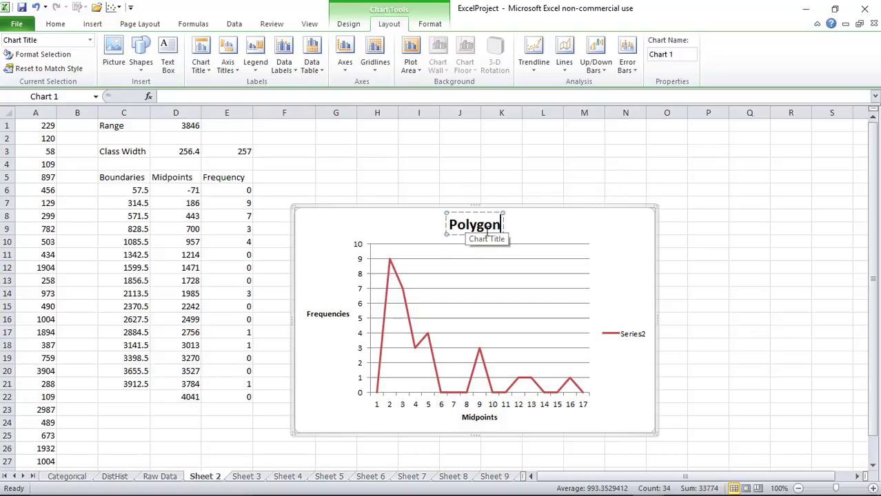
{"action": "left_click", "coordinate": [529, 234]}
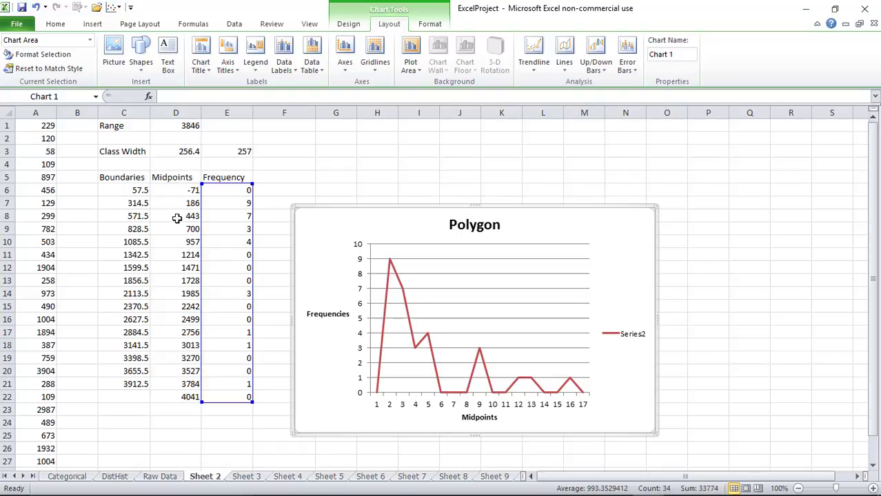
Select the Polygon chart's horizontal axis, briefly opening and closing the chart area formatting settings
{"action": "left_click", "coordinate": [412, 401]}
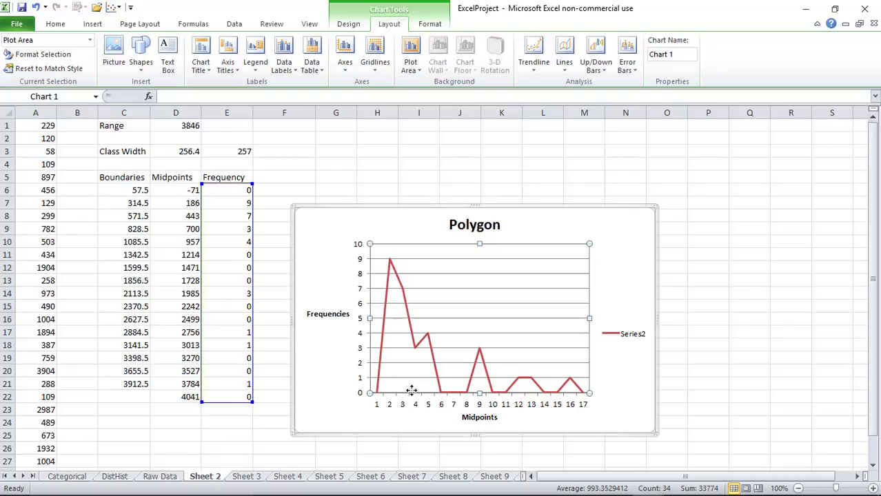
{"action": "left_click", "coordinate": [420, 403]}
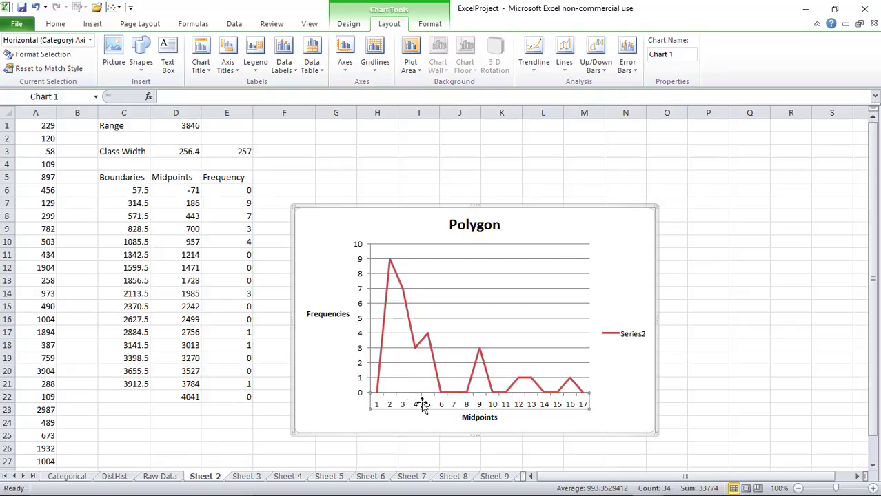
{"action": "right_click", "coordinate": [423, 403]}
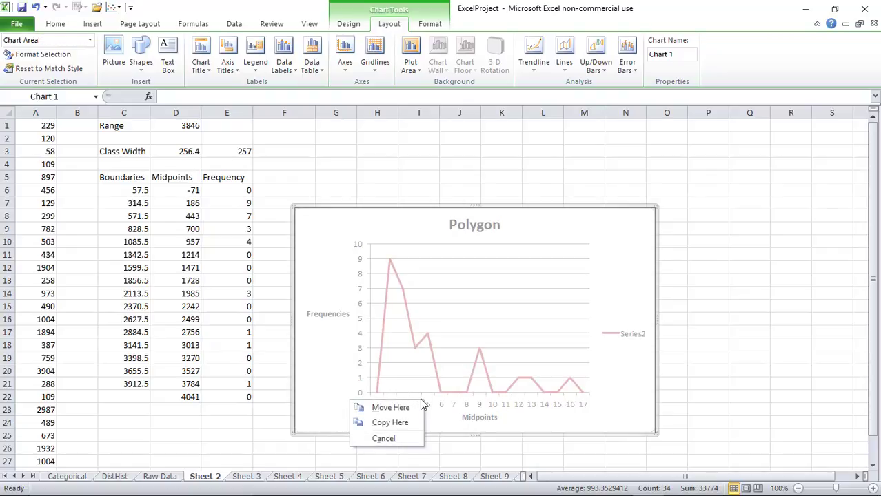
{"action": "key", "text": "Escape"}
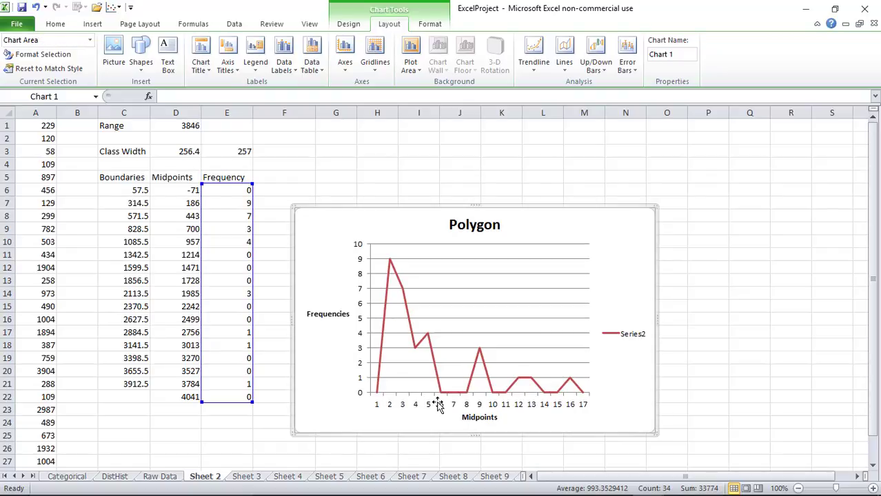
{"action": "double_click", "coordinate": [439, 407]}
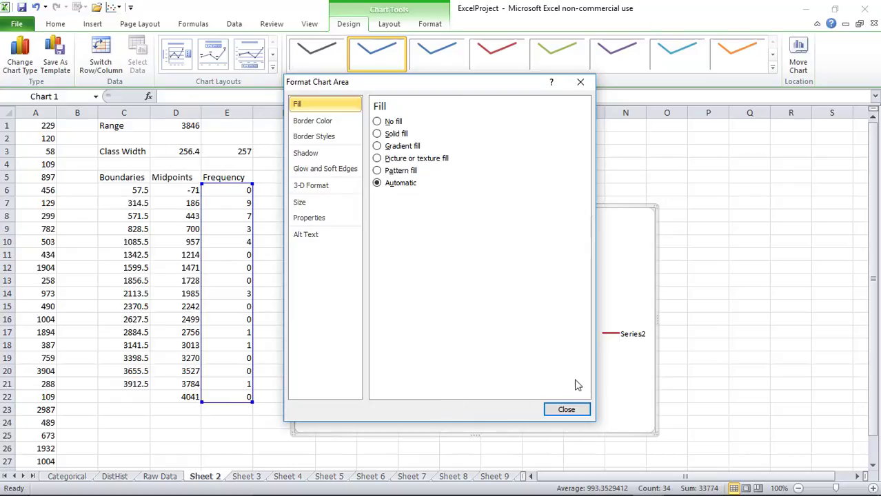
{"action": "left_click", "coordinate": [566, 410]}
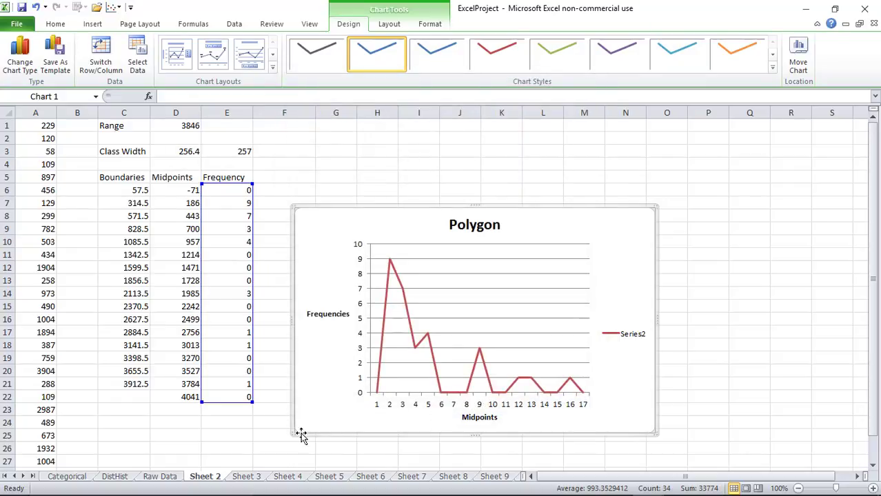
{"action": "left_click", "coordinate": [261, 446]}
{"action": "left_click", "coordinate": [376, 407]}
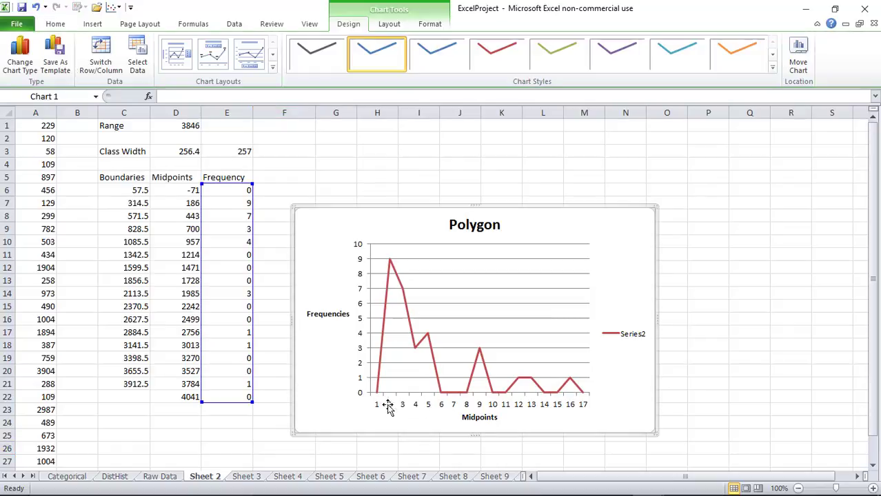
{"action": "double_click", "coordinate": [403, 408]}
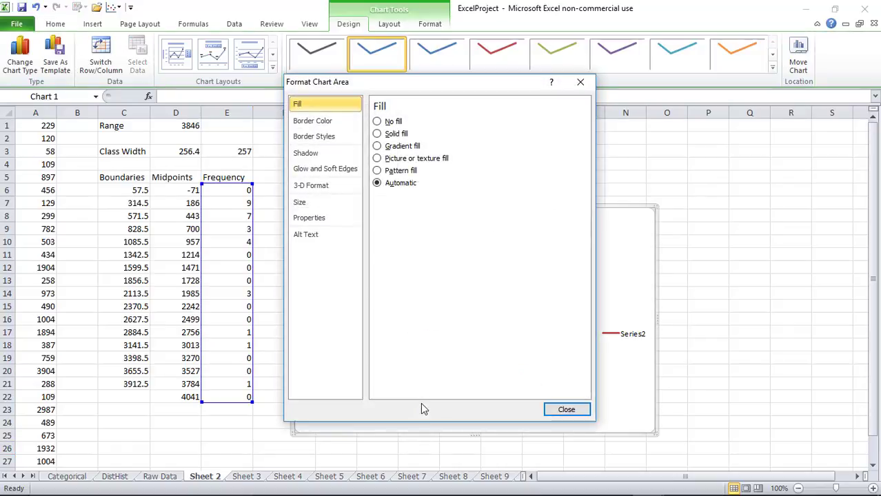
{"action": "left_click", "coordinate": [566, 413]}
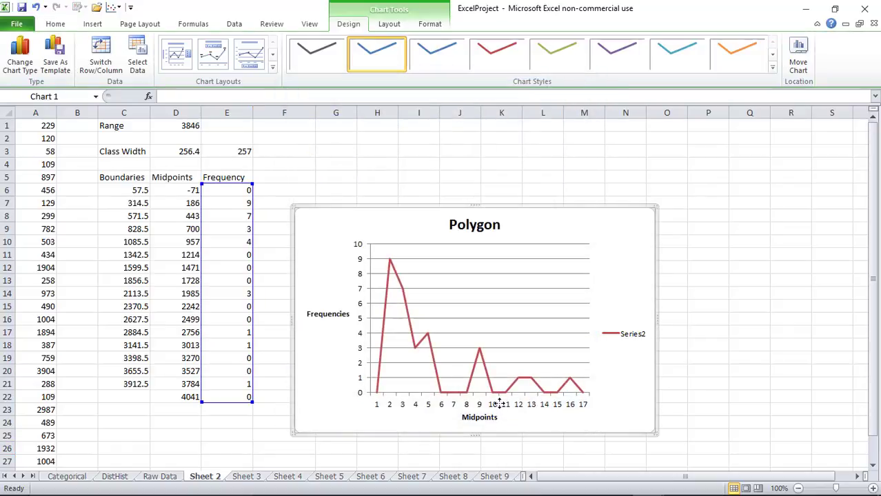
{"action": "right_click", "coordinate": [500, 404]}
{"action": "left_click", "coordinate": [424, 412]}
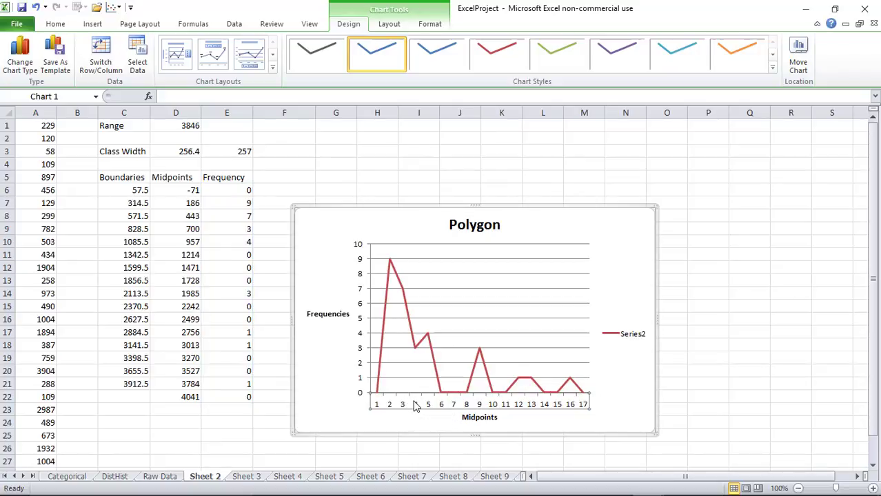
Use the midpoints in D6:D22 as horizontal axis labels and enlarge the chart up and right
{"action": "right_click", "coordinate": [416, 408]}
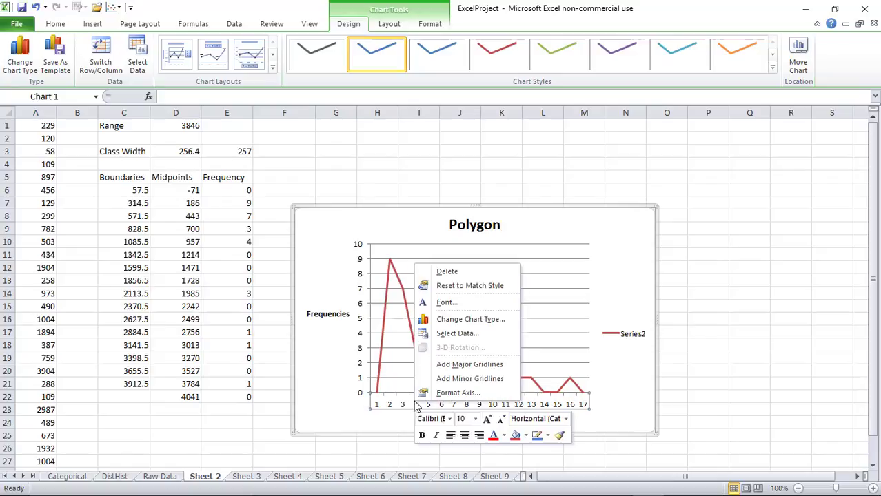
{"action": "left_click", "coordinate": [447, 334]}
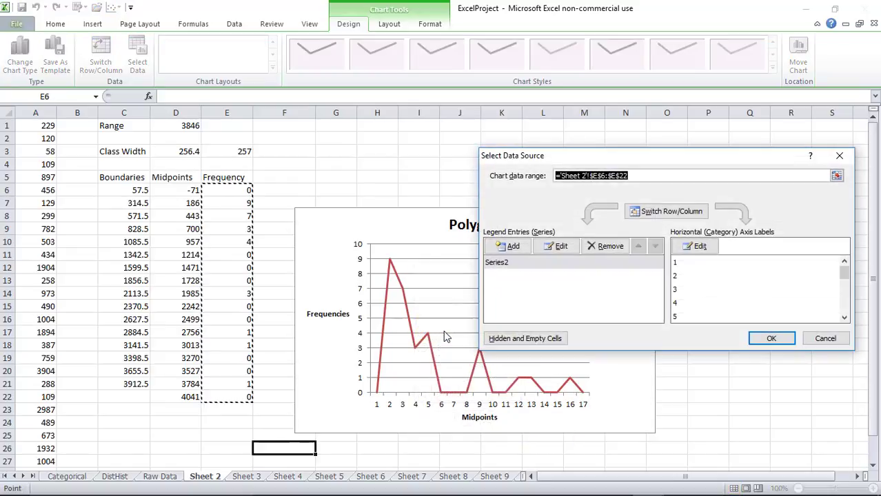
{"action": "left_click", "coordinate": [702, 249]}
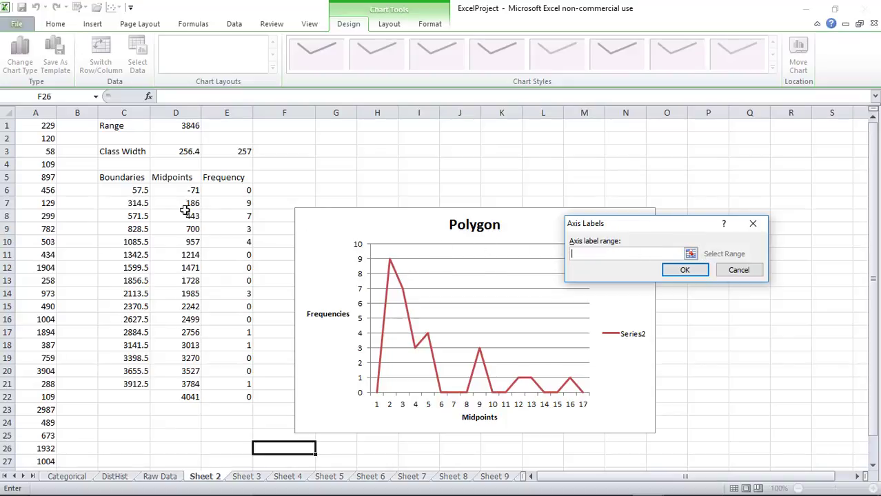
{"action": "left_click_drag", "start_coordinate": [180, 193], "coordinate": [181, 396]}
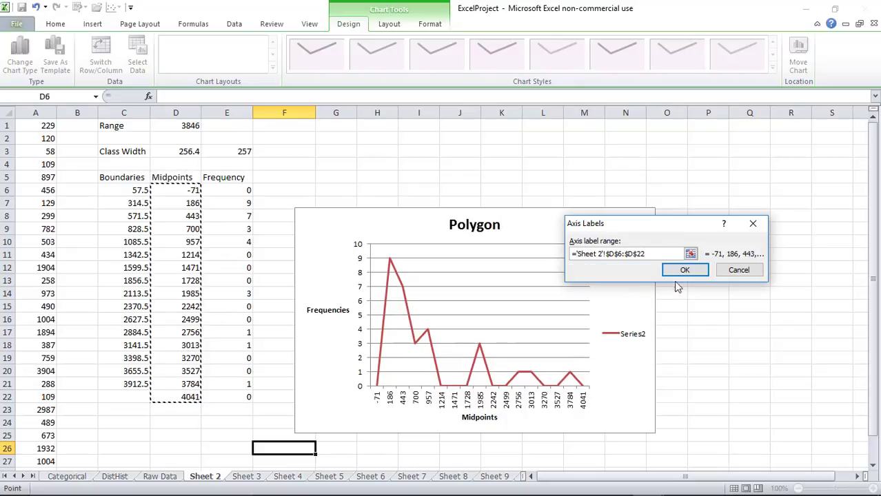
{"action": "left_click", "coordinate": [685, 271]}
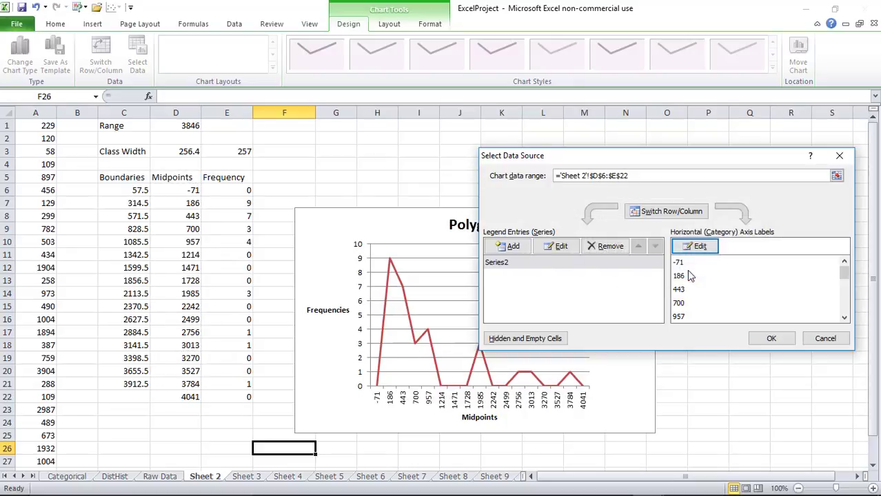
{"action": "left_click", "coordinate": [758, 339]}
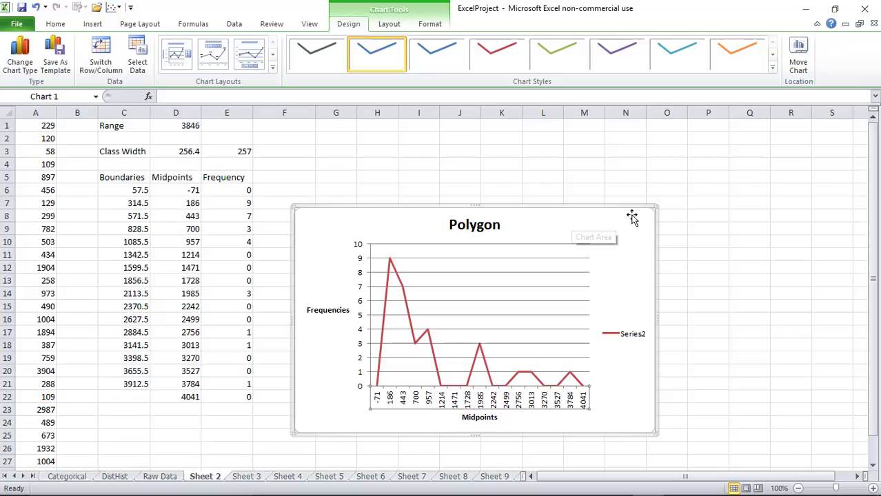
{"action": "left_click_drag", "start_coordinate": [655, 206], "coordinate": [722, 147]}
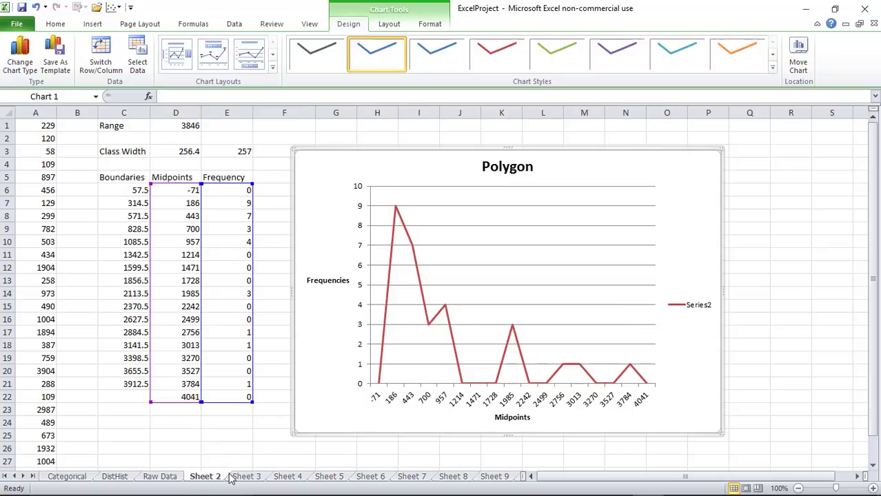
Rename the Sheet 2 tab to 'Polygon', deselect the chart, and save the workbook
{"action": "double_click", "coordinate": [207, 478]}
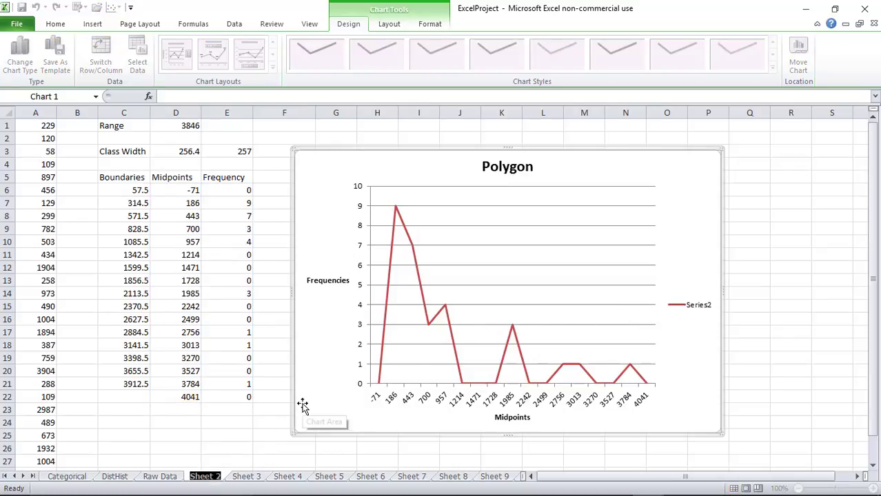
{"action": "type", "text": "Mid"}
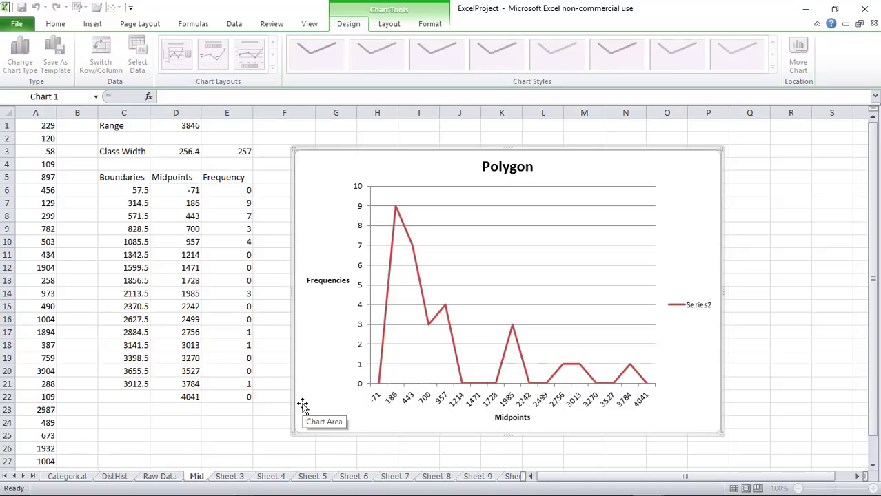
{"action": "key", "text": "BackSpace"}
{"action": "key", "text": "BackSpace"}
{"action": "key", "text": "BackSpace"}
{"action": "type", "text": "Poly"}
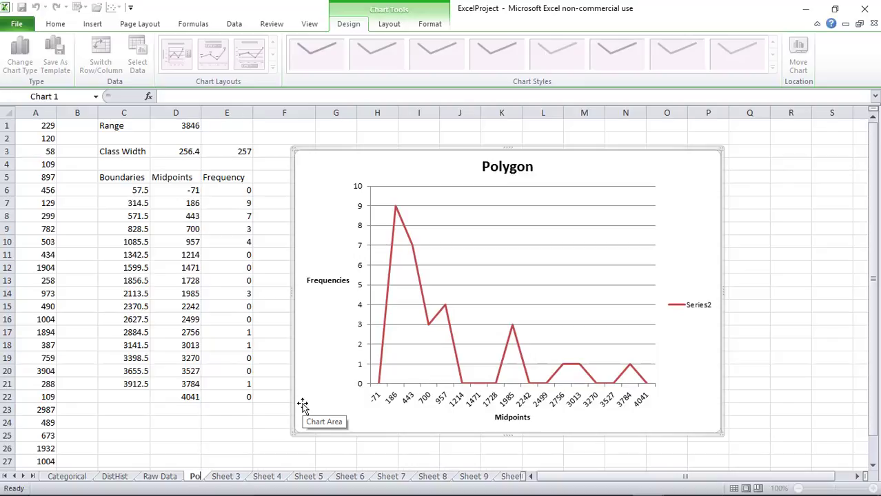
{"action": "type", "text": "gon"}
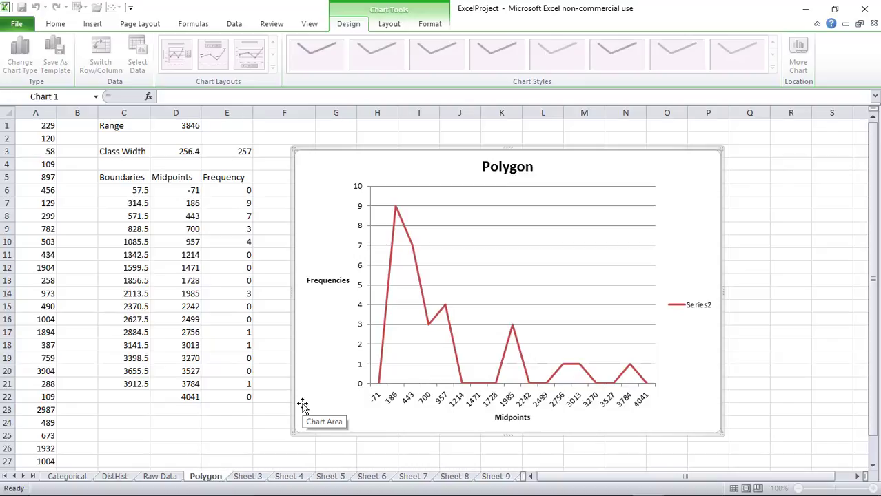
{"action": "left_click", "coordinate": [268, 420]}
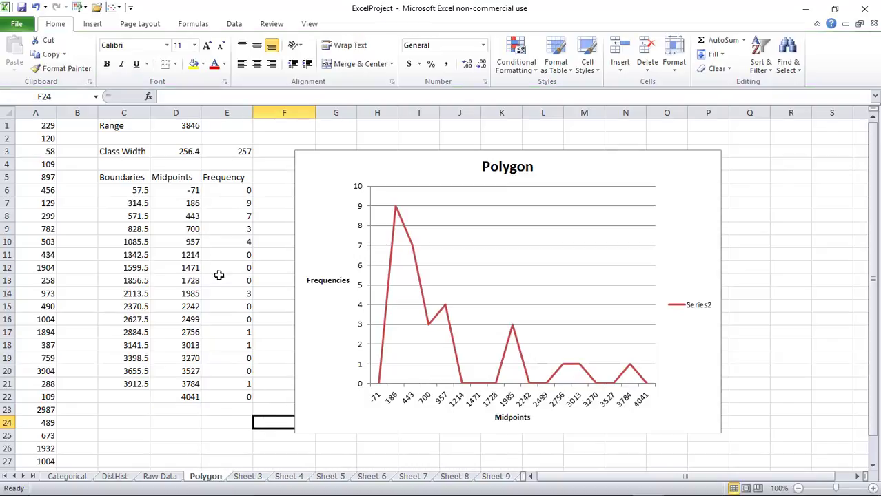
{"action": "left_click", "coordinate": [23, 7]}
Switch to Firefox to view the Desire2Learn Excel Projects instructions page
{"action": "left_click", "coordinate": [457, 491]}
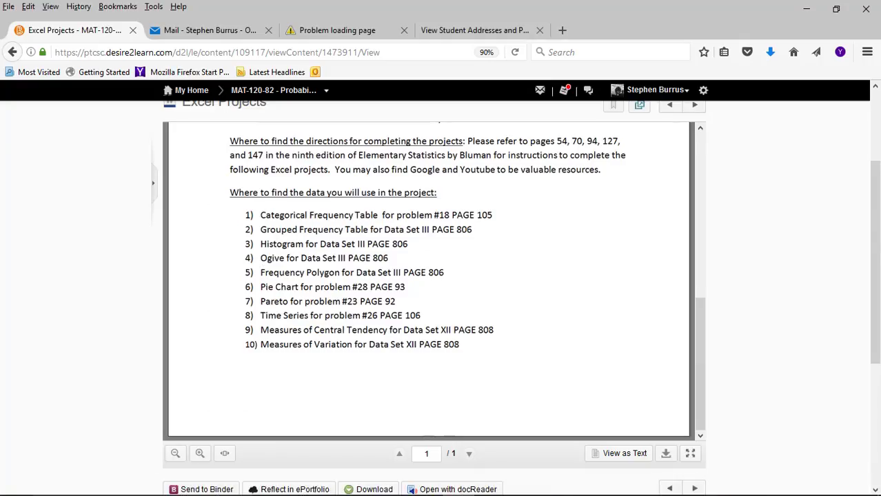
Return to the ExcelProject workbook and rename the Sheet 3 tab to 'Ogive'
{"action": "left_click", "coordinate": [647, 483]}
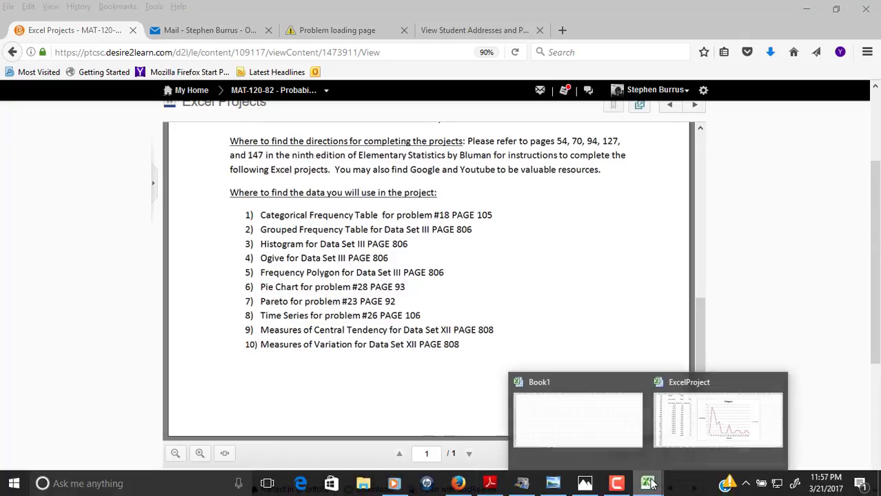
{"action": "left_click", "coordinate": [688, 449]}
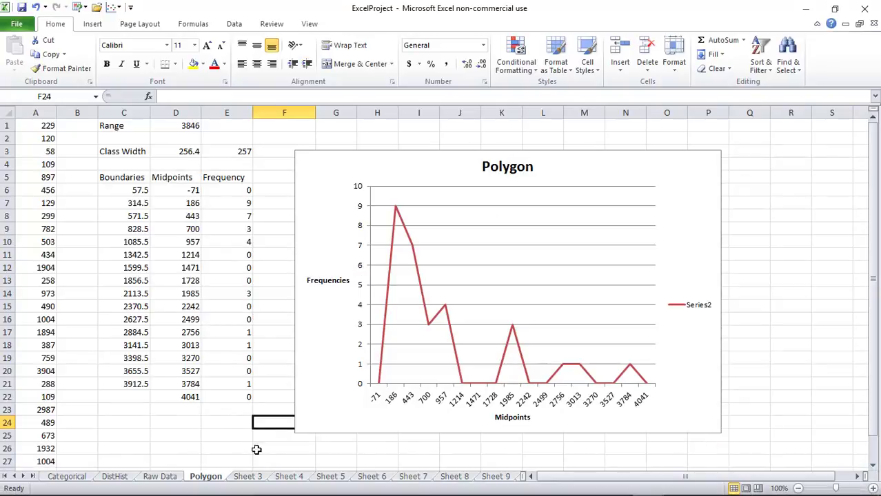
{"action": "left_click", "coordinate": [248, 476]}
{"action": "double_click", "coordinate": [250, 477]}
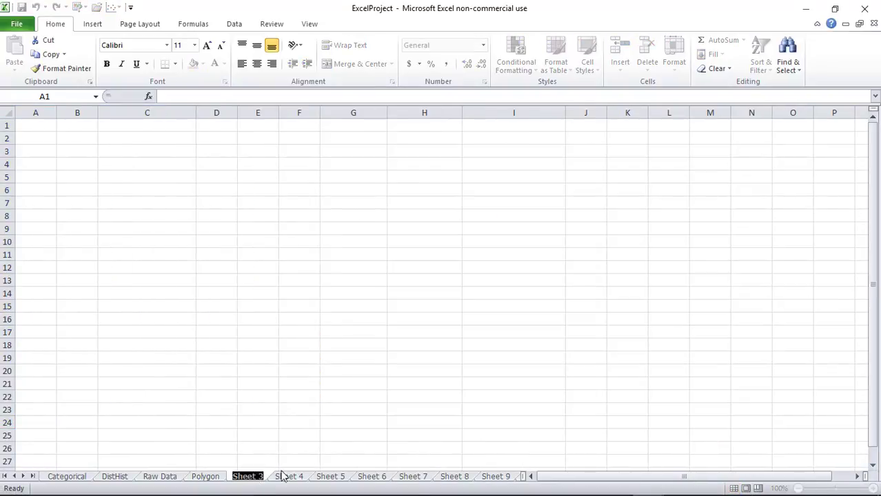
{"action": "type", "text": "Ogive"}
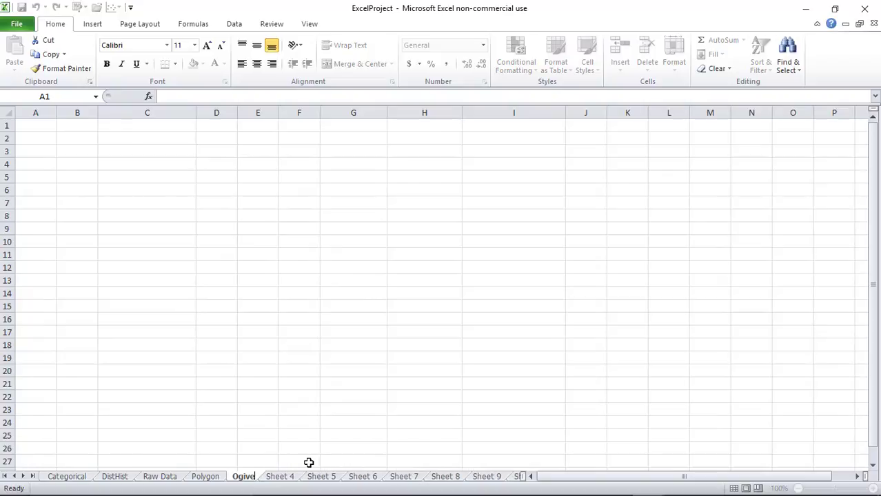
{"action": "key", "text": "Return"}
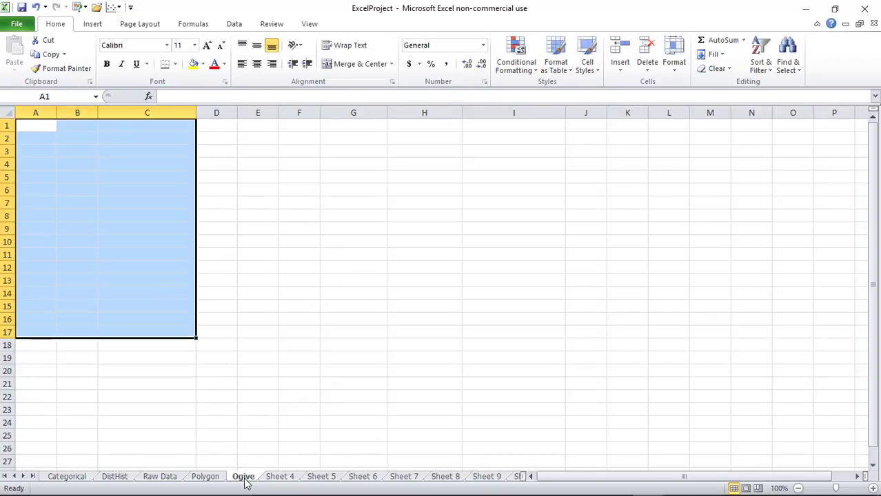
Copy the bin and frequency values A2:B17 from DistHist and paste them at A1 on Ogive
{"action": "left_click", "coordinate": [115, 478]}
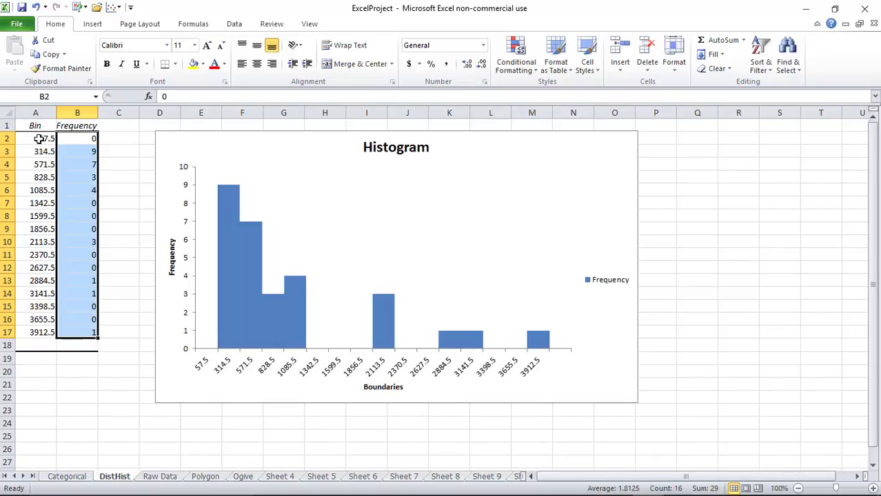
{"action": "left_click_drag", "start_coordinate": [39, 139], "coordinate": [78, 336]}
{"action": "right_click", "coordinate": [76, 300]}
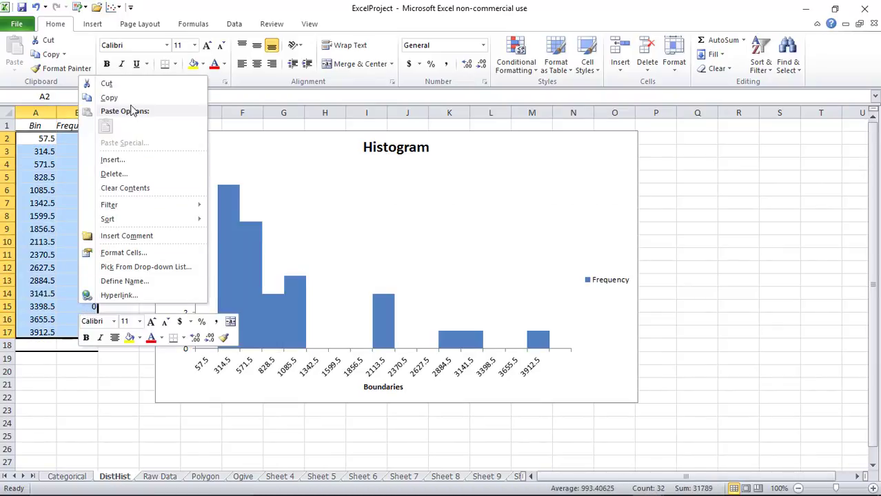
{"action": "left_click", "coordinate": [108, 98]}
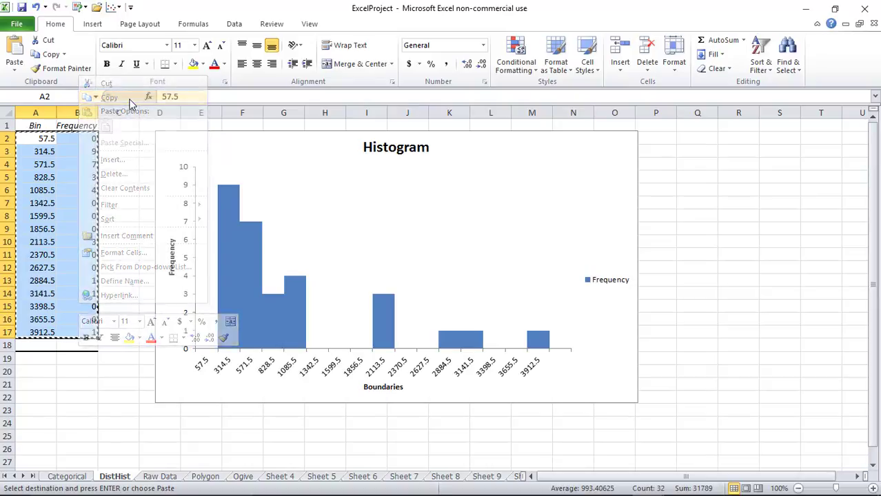
{"action": "left_click", "coordinate": [235, 478]}
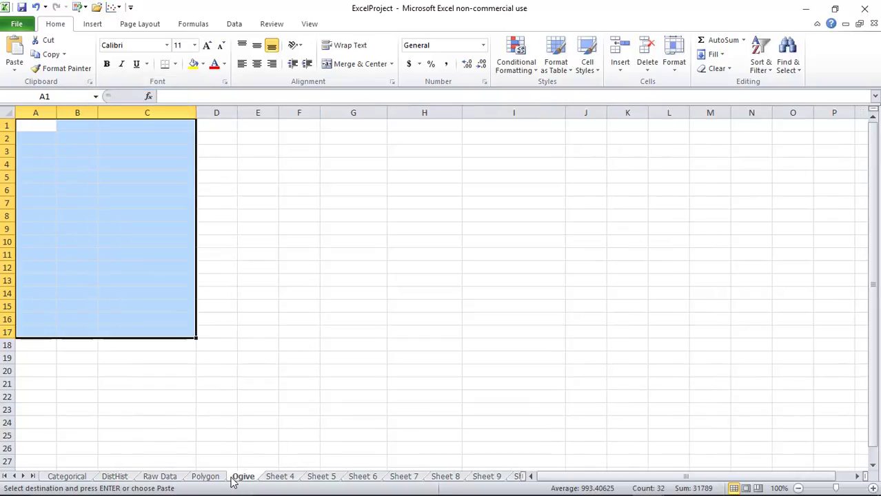
{"action": "left_click", "coordinate": [31, 124]}
{"action": "right_click", "coordinate": [31, 124]}
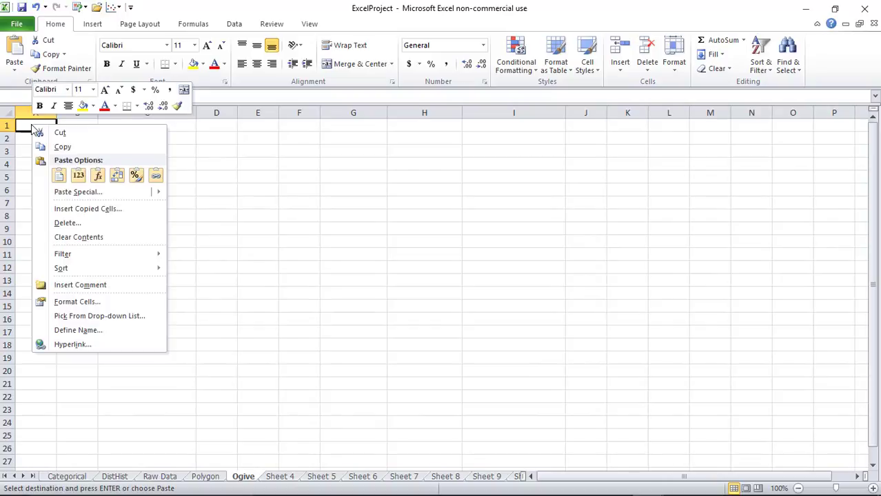
{"action": "left_click", "coordinate": [56, 176]}
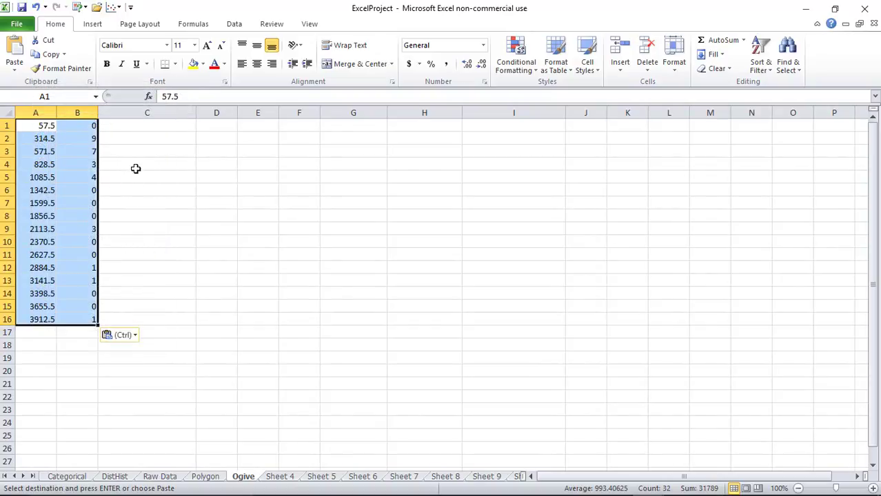
{"action": "left_click", "coordinate": [145, 127]}
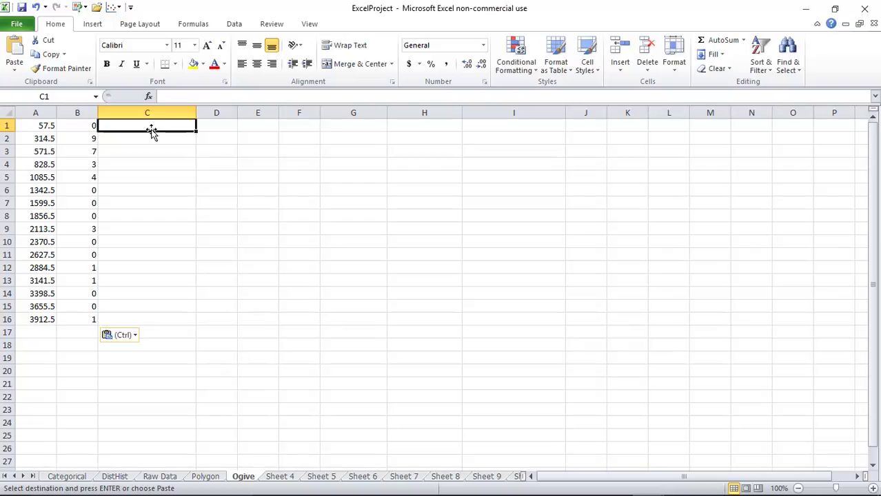
Insert a blank row 1 above the pasted data
{"action": "left_click", "coordinate": [8, 126]}
{"action": "right_click", "coordinate": [8, 125]}
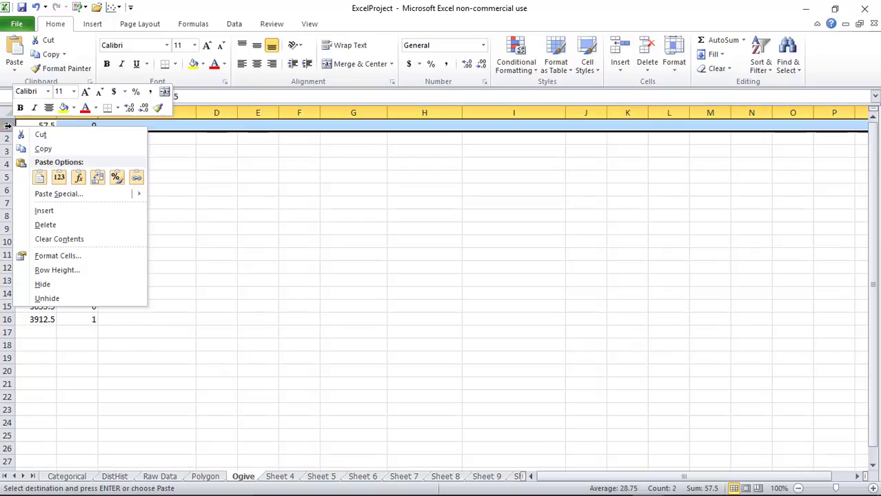
{"action": "left_click", "coordinate": [39, 212]}
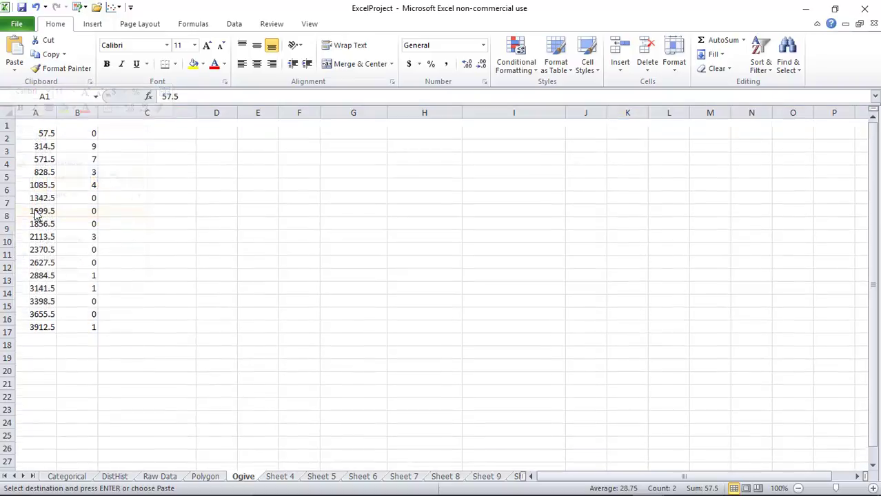
Enter headings 'Boundaries', 'Freq' and 'Cumulative Frequencies' in A1:C1, widening column A
{"action": "left_click", "coordinate": [47, 124]}
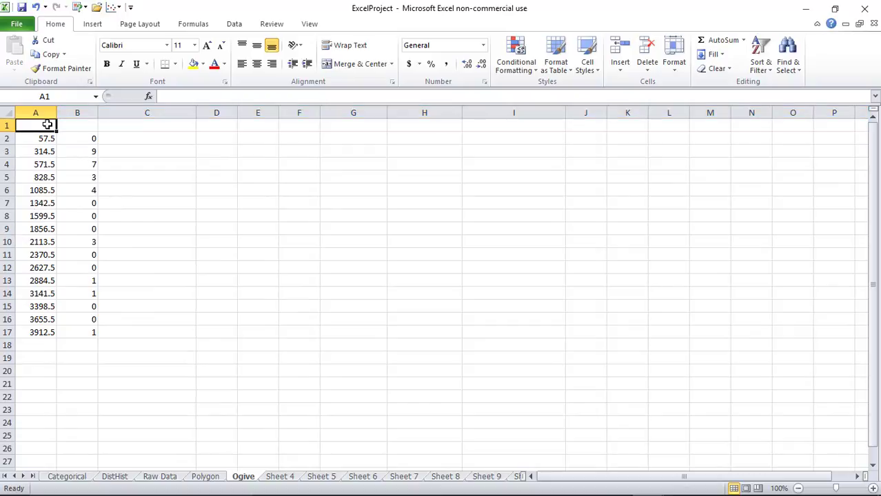
{"action": "type", "text": "Budarie"}
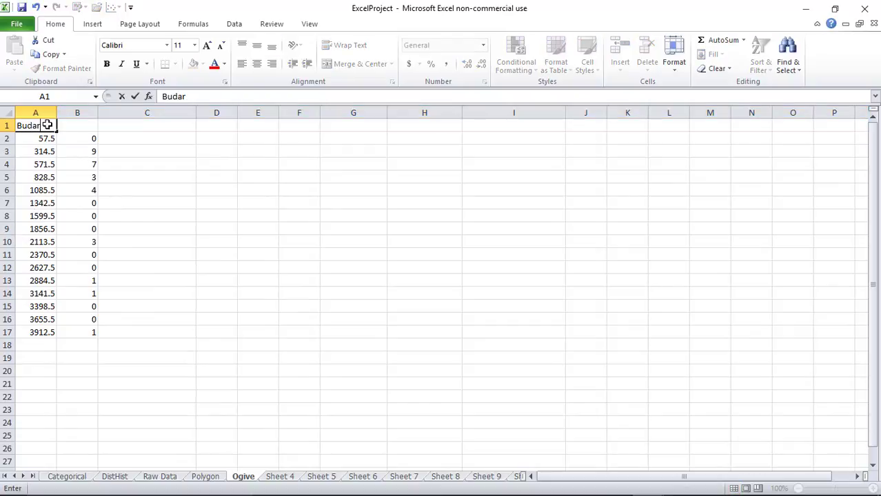
{"action": "key", "text": "BackSpace"}
{"action": "key", "text": "BackSpace"}
{"action": "key", "text": "BackSpace"}
{"action": "key", "text": "BackSpace"}
{"action": "key", "text": "BackSpace"}
{"action": "type", "text": "oundaries"}
{"action": "key", "text": "Tab"}
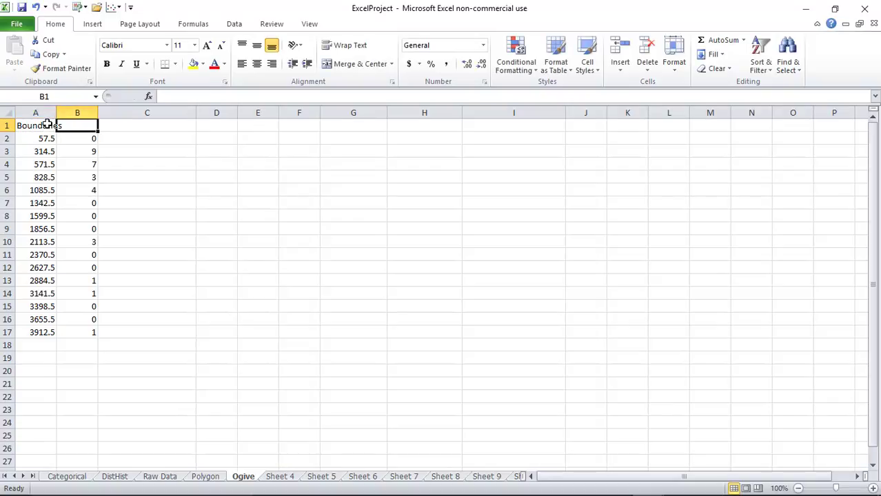
{"action": "left_click_drag", "start_coordinate": [55, 113], "coordinate": [69, 113]}
{"action": "type", "text": "Freq"}
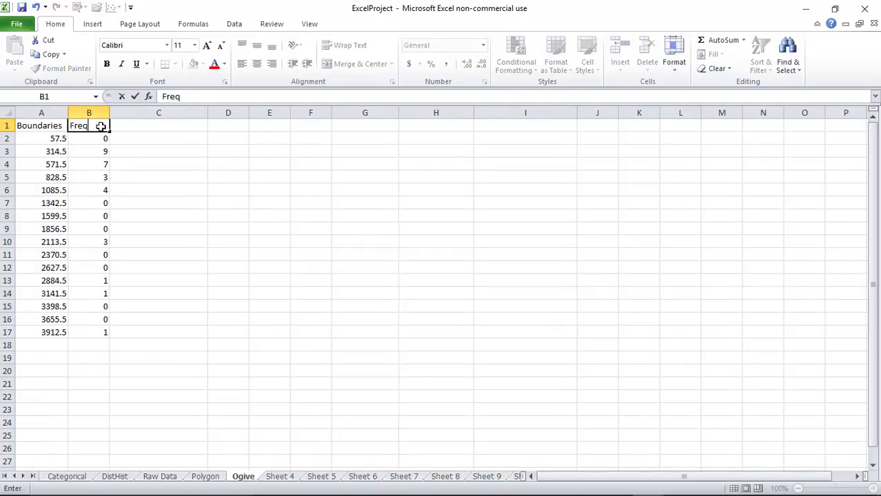
{"action": "key", "text": "Tab"}
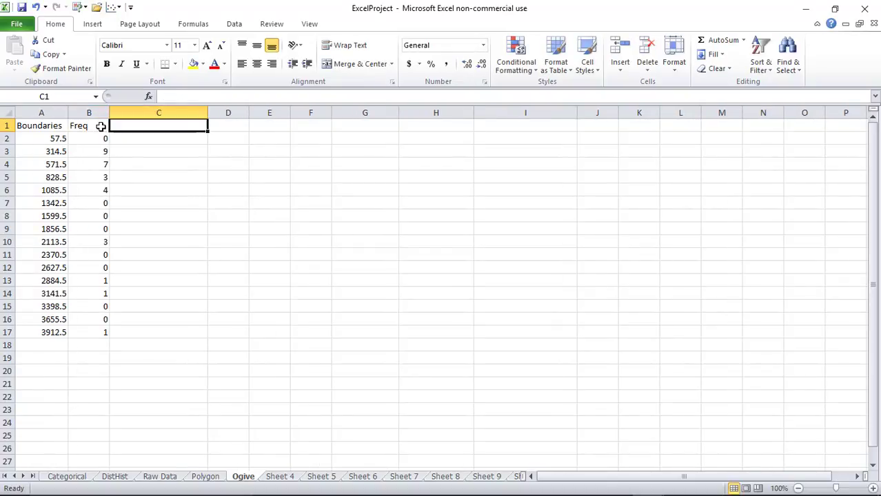
{"action": "type", "text": "Cumulat"}
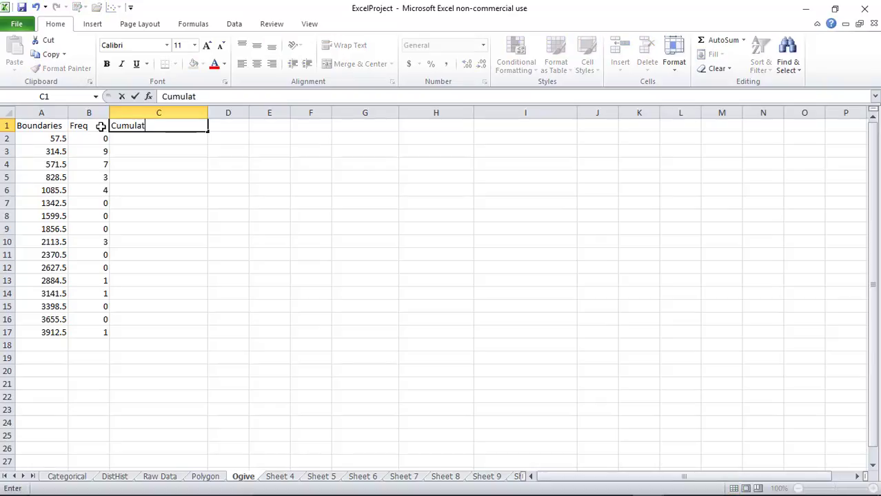
{"action": "type", "text": "ive Frequenc"}
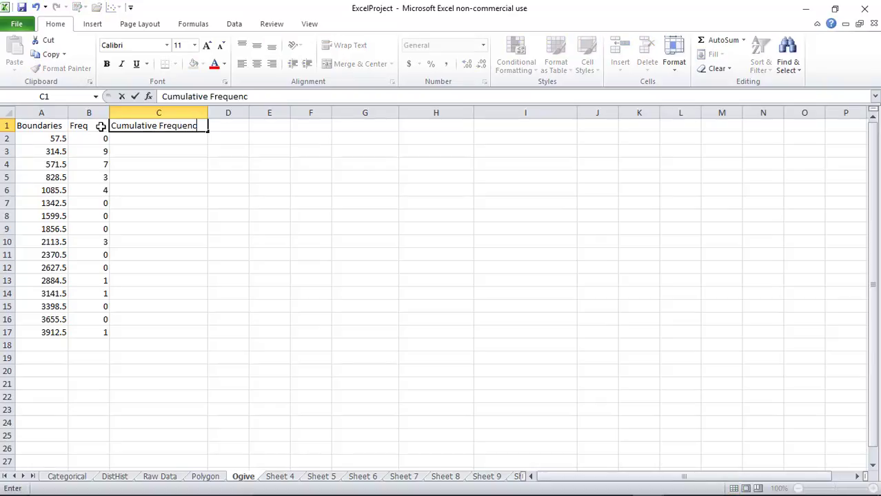
{"action": "type", "text": "ies"}
{"action": "key", "text": "Return"}
{"action": "left_click", "coordinate": [156, 138]}
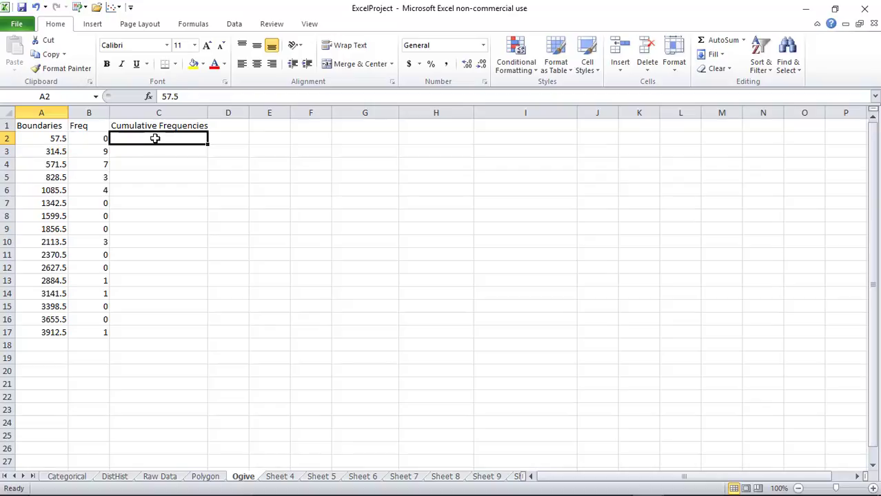
Enter running-total formulas in C2:C9, starting =B2 then =C2+B3, reaching 23
{"action": "left_click", "coordinate": [181, 97]}
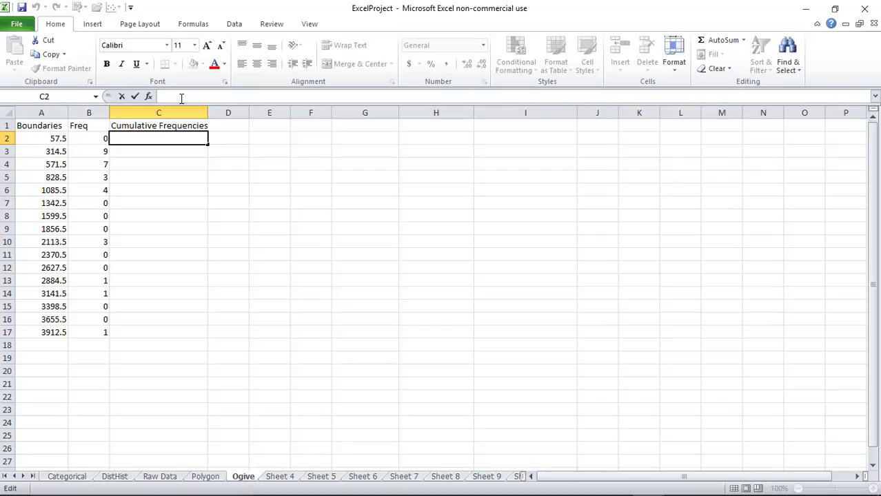
{"action": "type", "text": "="}
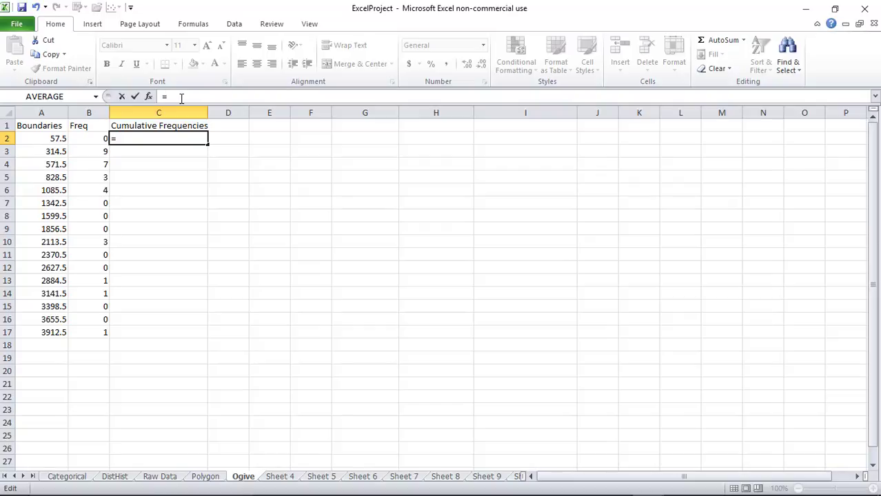
{"action": "type", "text": "b2"}
{"action": "key", "text": "Return"}
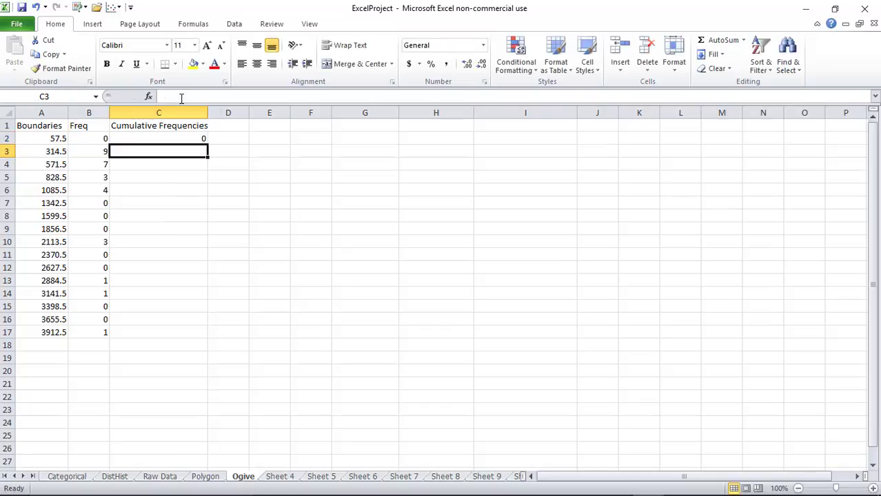
{"action": "type", "text": "="}
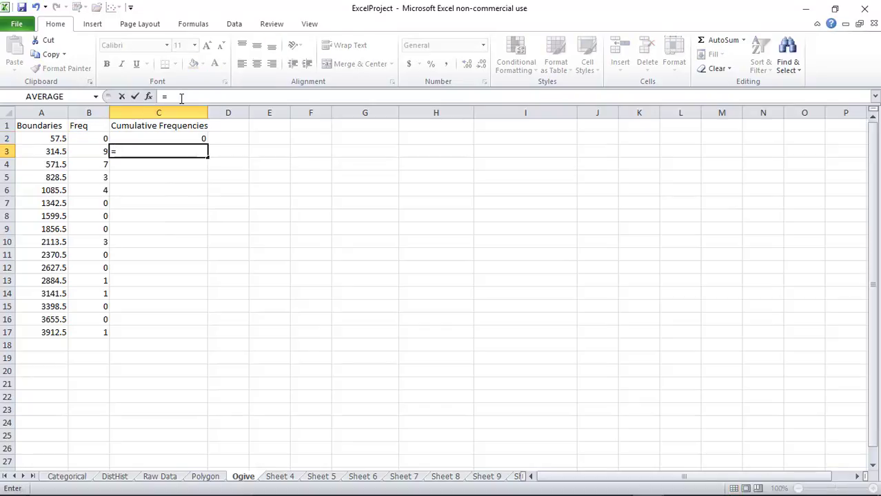
{"action": "type", "text": "c2"}
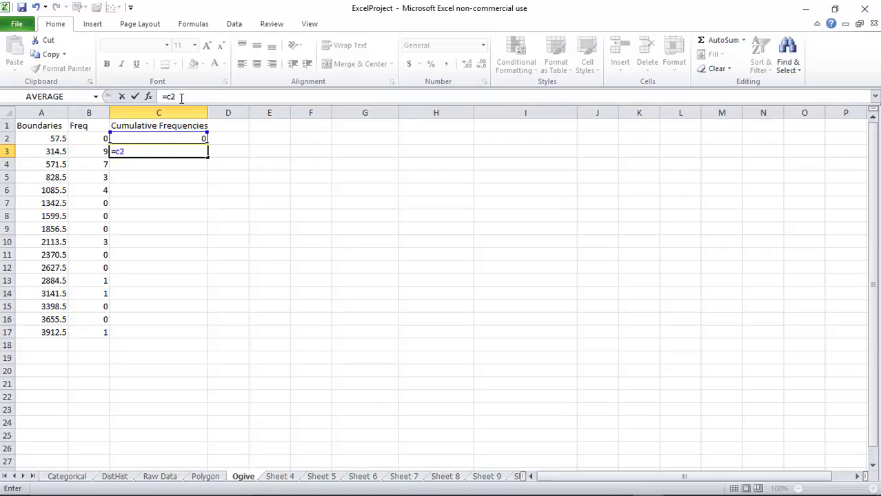
{"action": "type", "text": "+b3"}
{"action": "key", "text": "Return"}
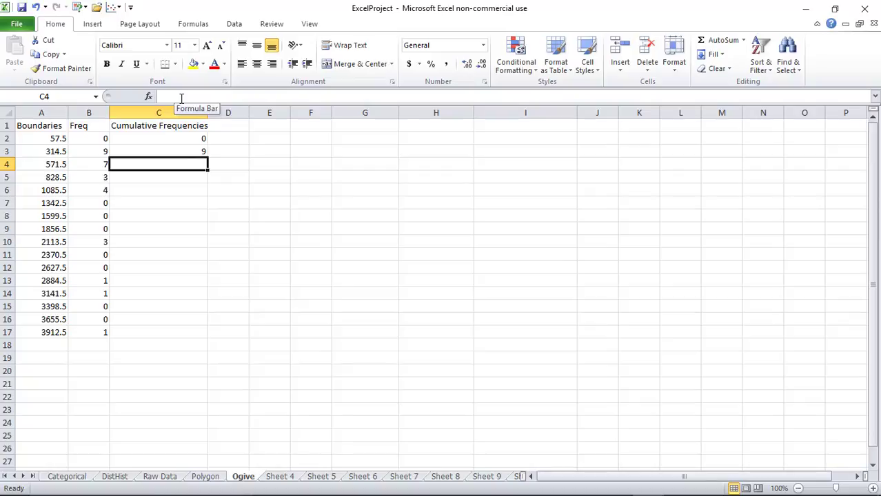
{"action": "type", "text": "="}
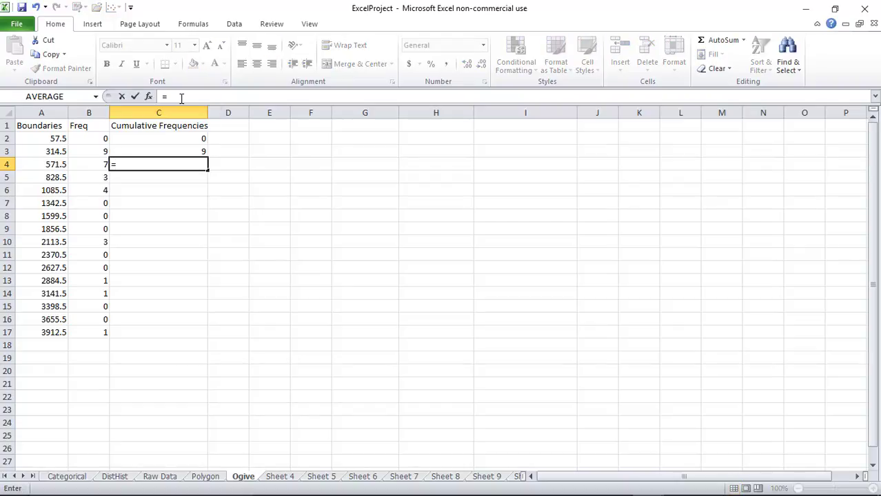
{"action": "type", "text": "c"}
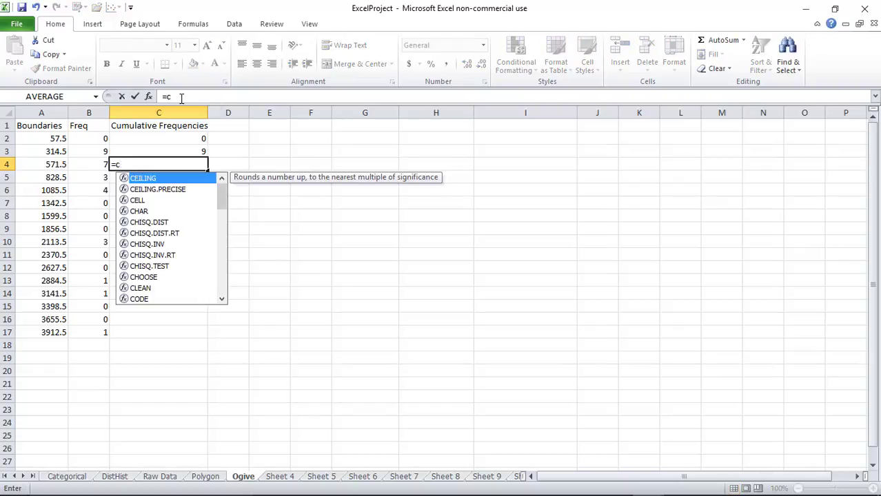
{"action": "type", "text": "3"}
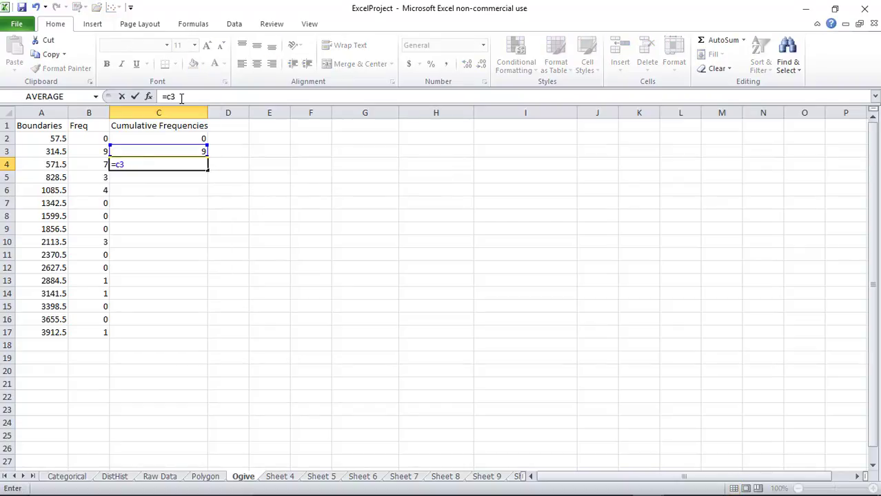
{"action": "type", "text": "+b4"}
{"action": "key", "text": "Return"}
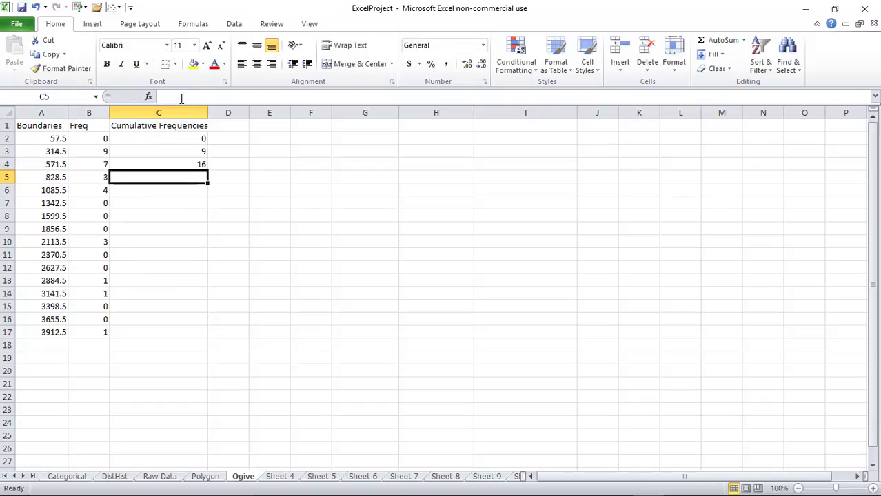
{"action": "type", "text": "=c"}
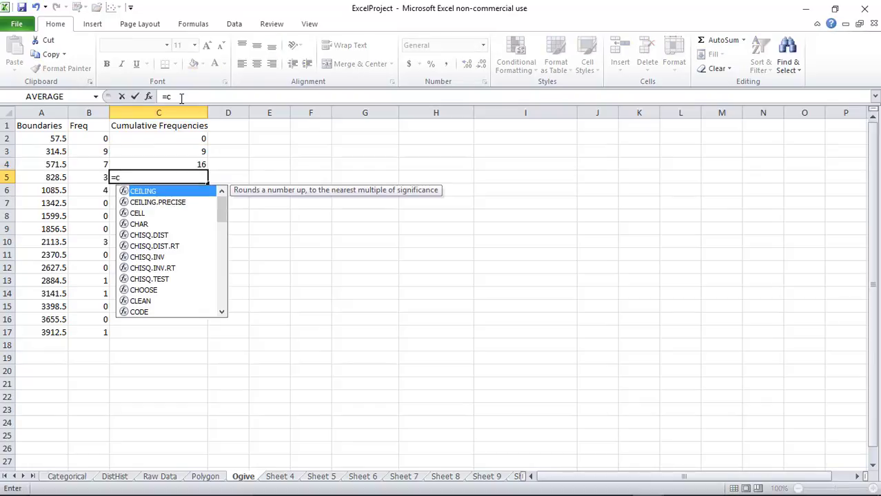
{"action": "type", "text": "4+"}
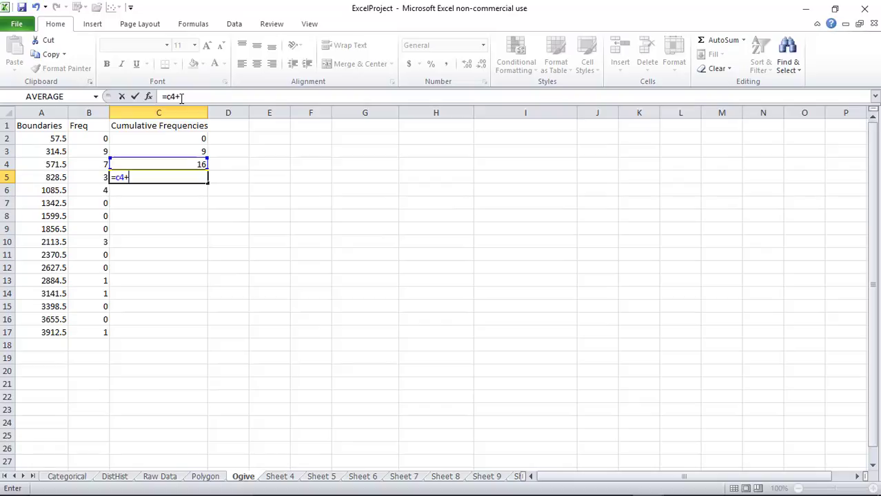
{"action": "type", "text": "b5"}
{"action": "key", "text": "Return"}
{"action": "type", "text": "="}
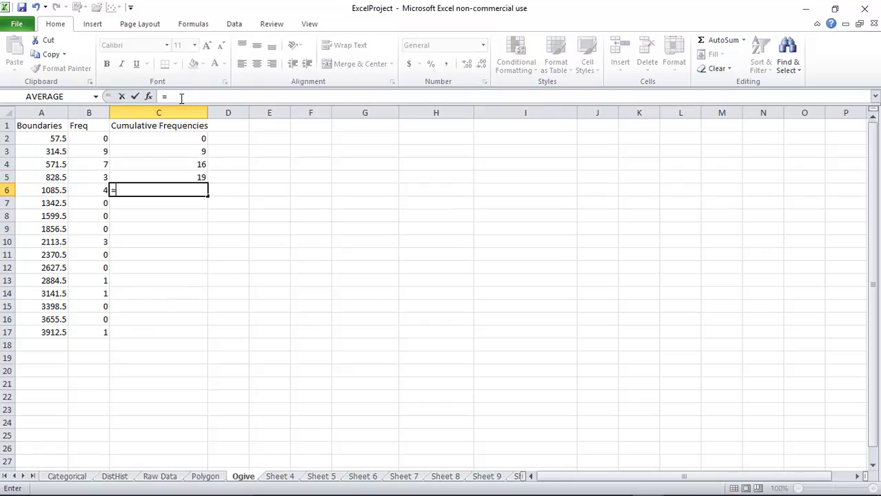
{"action": "type", "text": "c5+"}
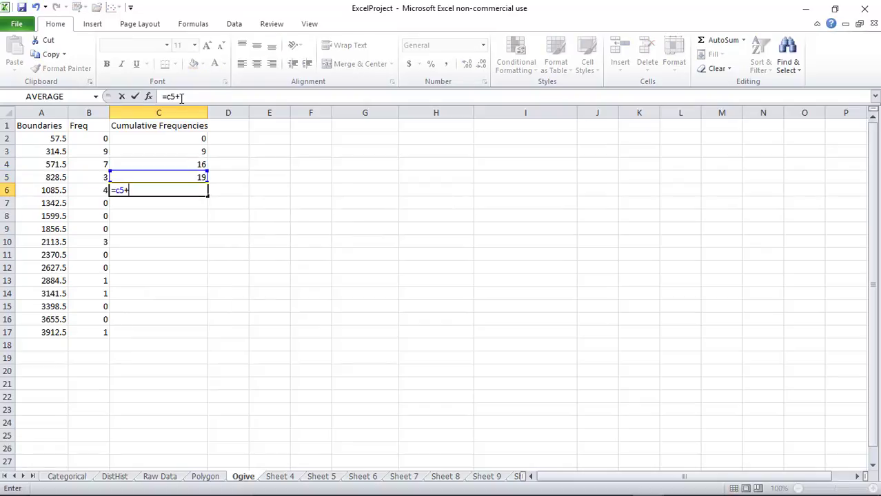
{"action": "type", "text": "b6"}
{"action": "key", "text": "Return"}
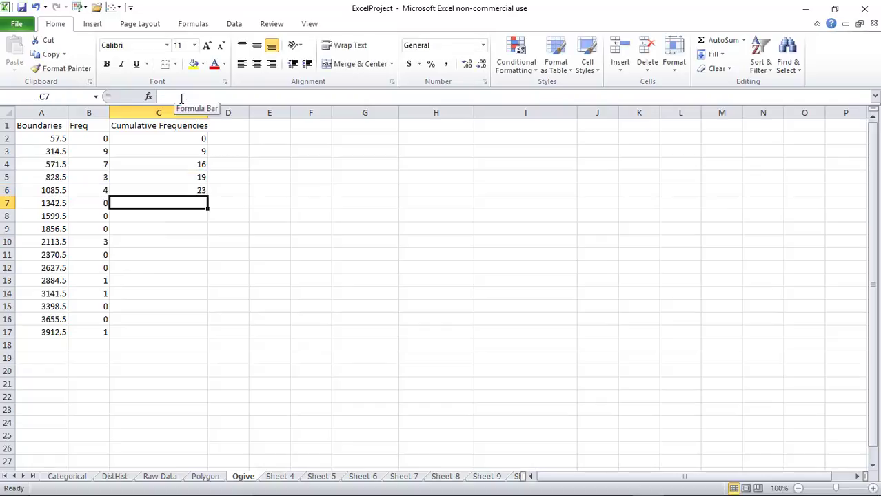
{"action": "type", "text": "=c6"}
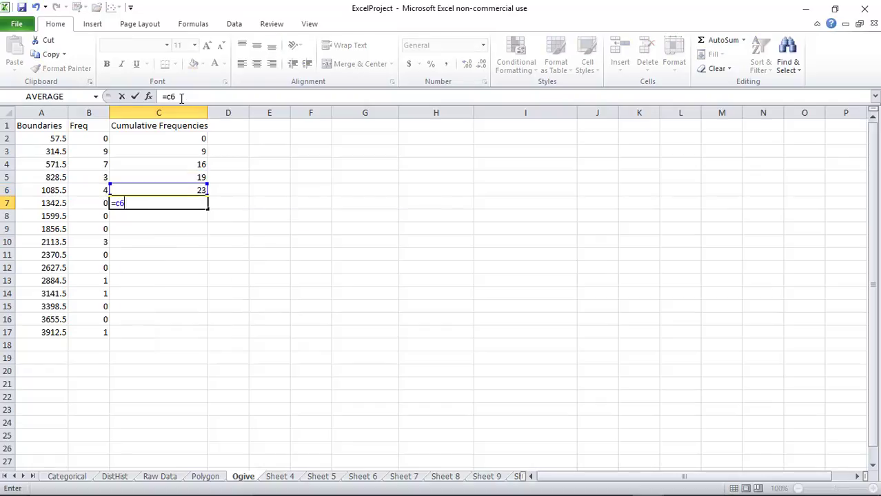
{"action": "type", "text": "+b7"}
{"action": "key", "text": "Return"}
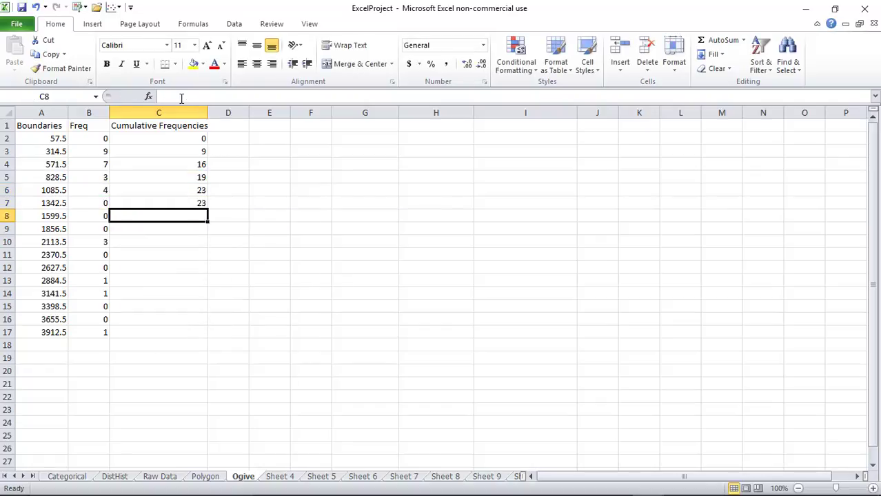
{"action": "type", "text": "=c7"}
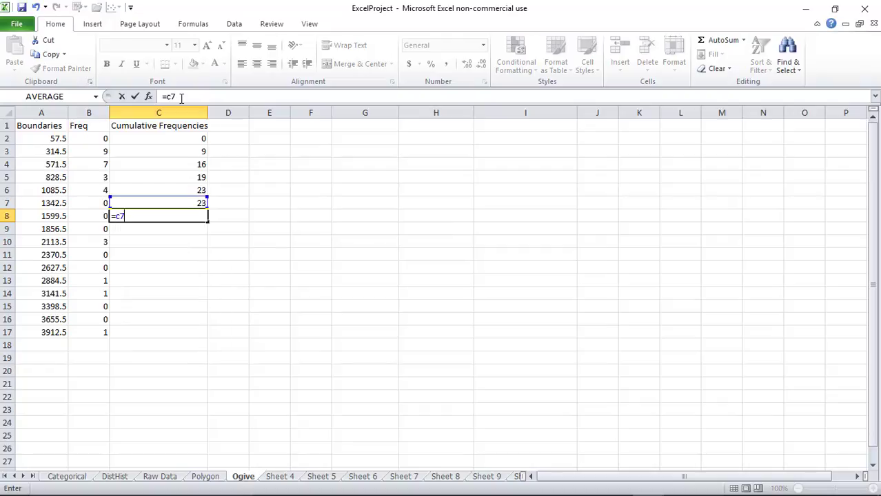
{"action": "type", "text": "+b8"}
{"action": "key", "text": "Return"}
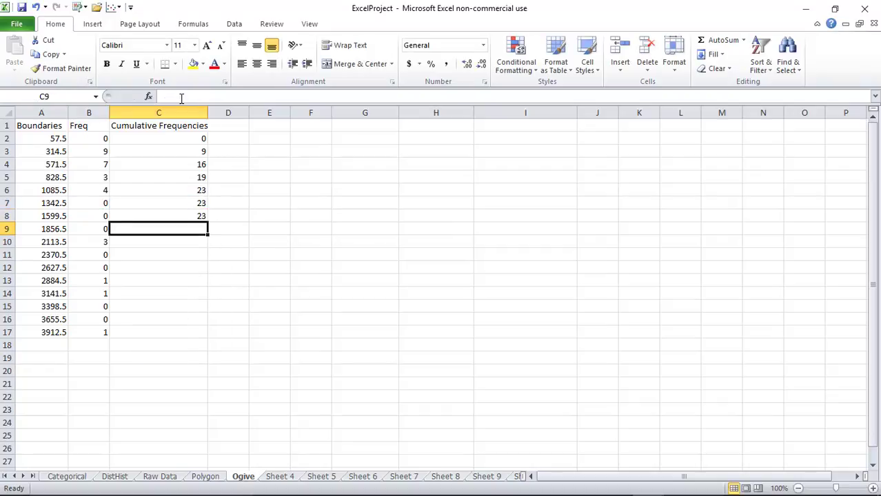
{"action": "type", "text": "=c8+b9"}
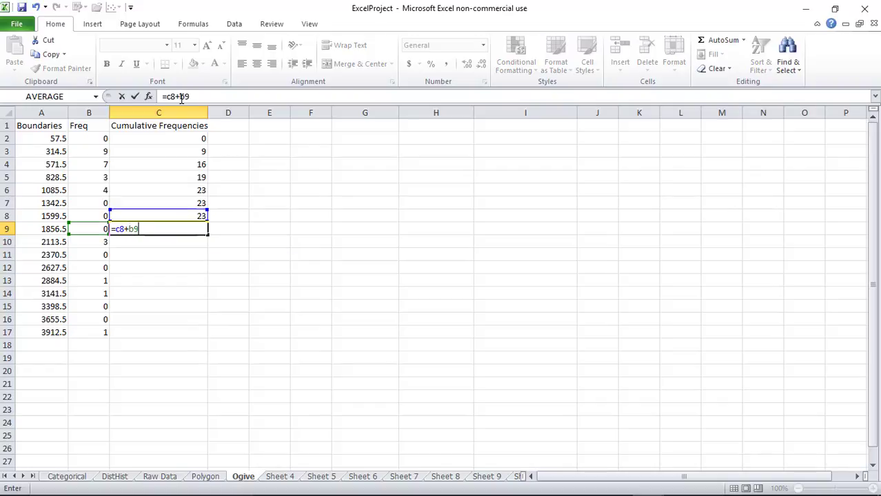
{"action": "key", "text": "Return"}
Continue the running-total formulas from C10 (=C9+B10) through C17 (=C16+B17)
{"action": "type", "text": "=c"}
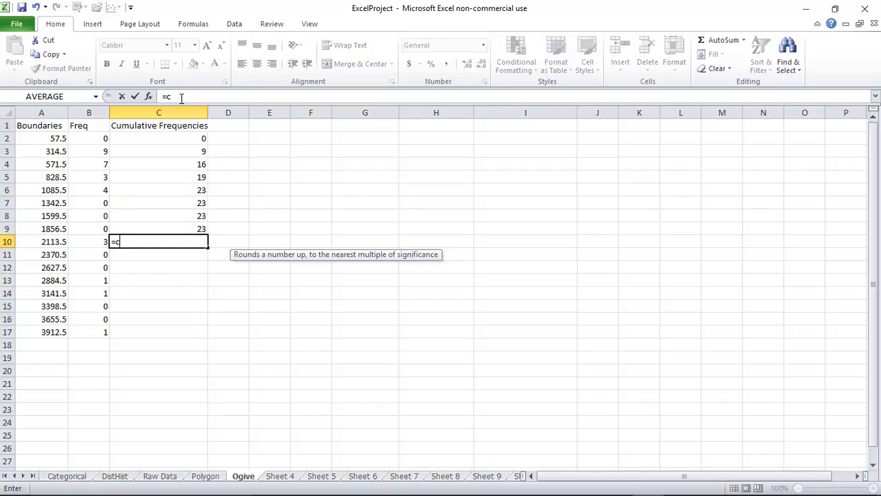
{"action": "type", "text": "9+b10"}
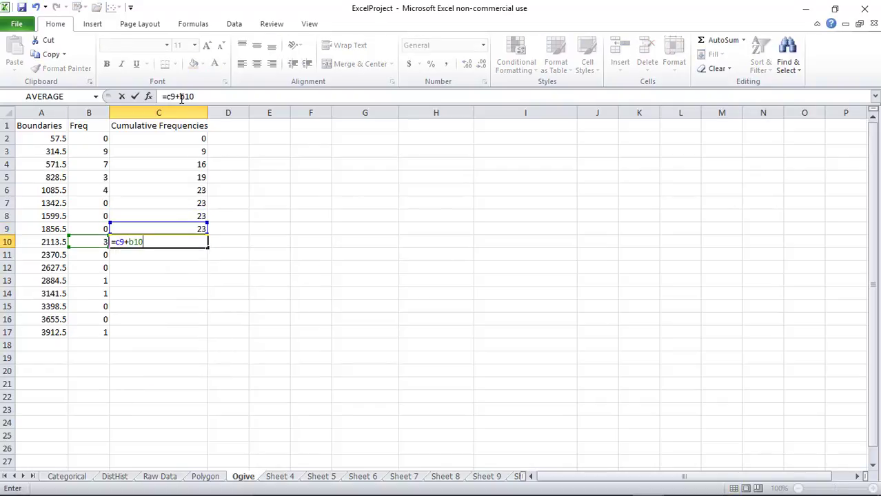
{"action": "key", "text": "Return"}
{"action": "type", "text": "=c10"}
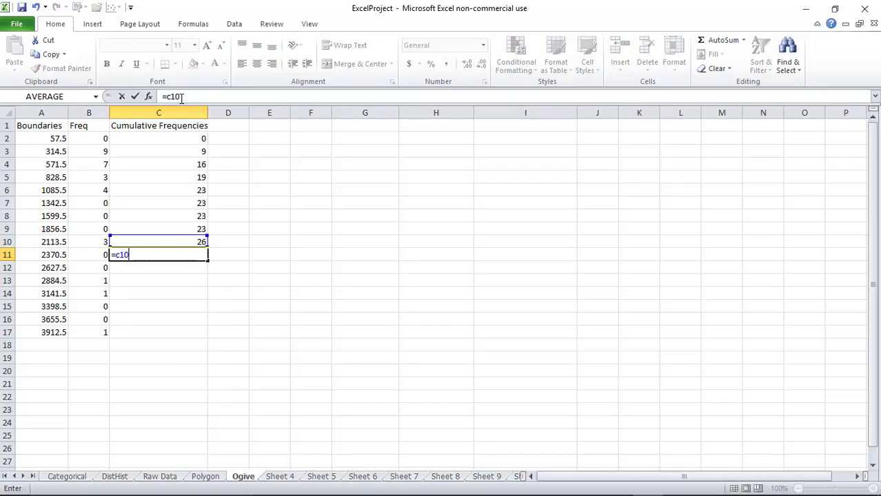
{"action": "type", "text": "+b11"}
{"action": "key", "text": "Return"}
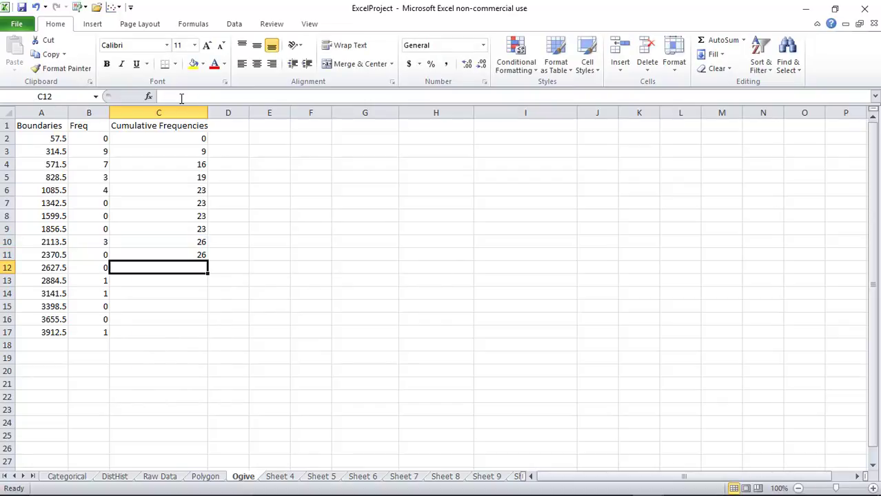
{"action": "type", "text": "=c11+"}
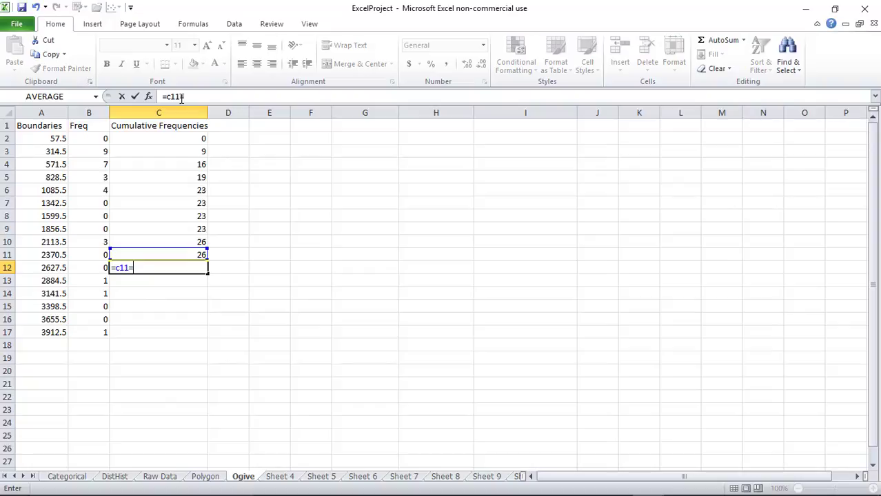
{"action": "key", "text": "BackSpace"}
{"action": "type", "text": "+b12"}
{"action": "key", "text": "Return"}
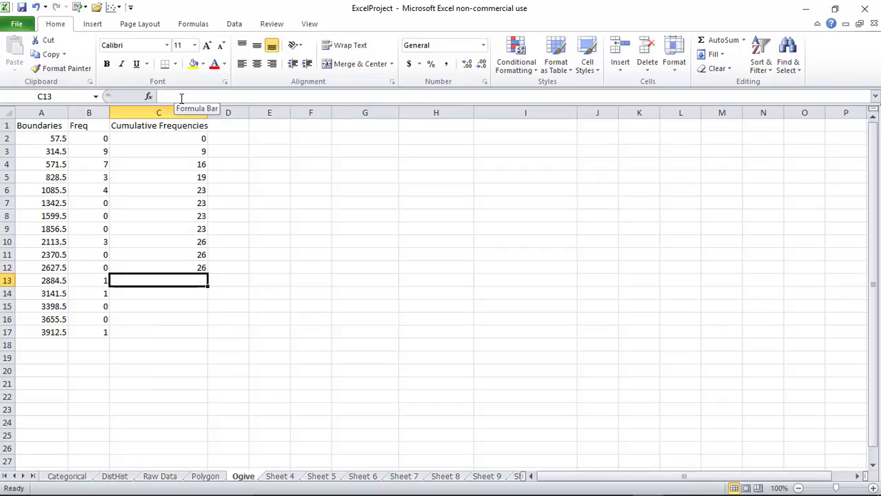
{"action": "type", "text": "="}
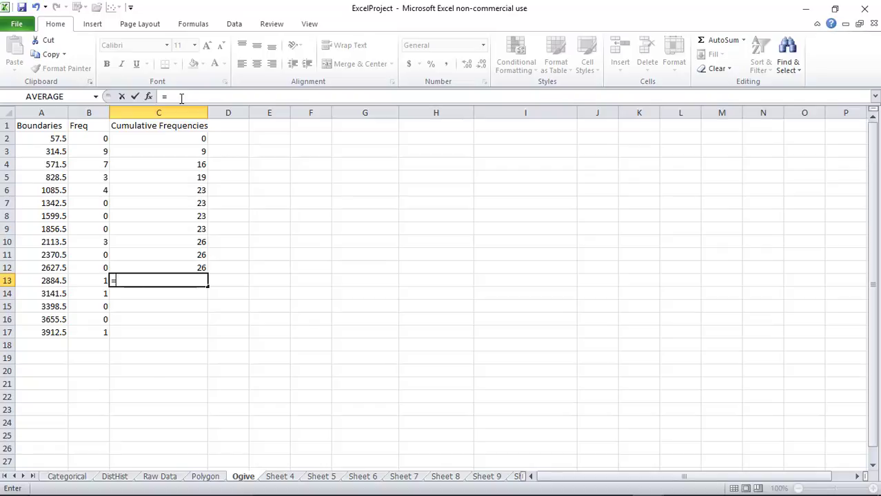
{"action": "type", "text": "c12"}
{"action": "type", "text": "+"}
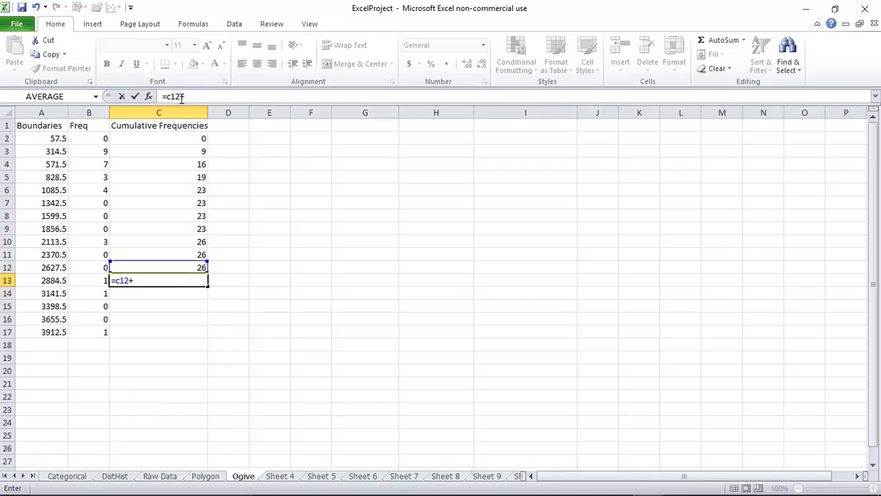
{"action": "type", "text": "b13"}
{"action": "key", "text": "Return"}
{"action": "type", "text": "="}
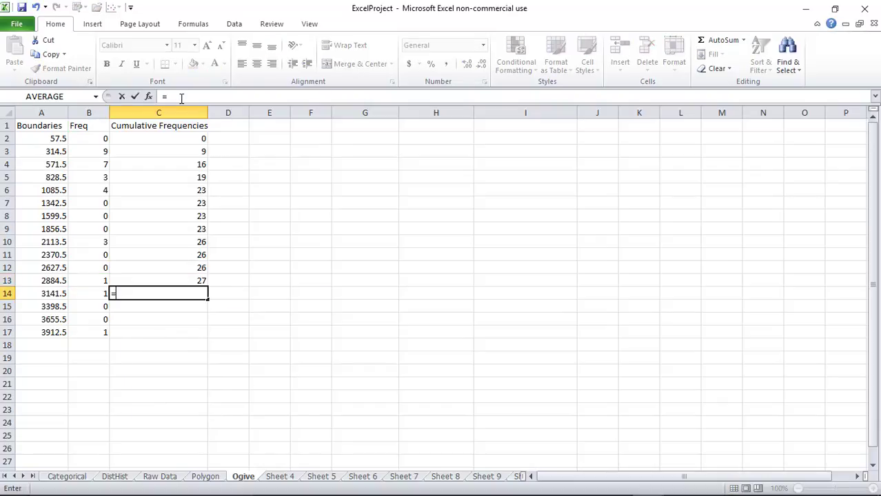
{"action": "type", "text": "c13+b14"}
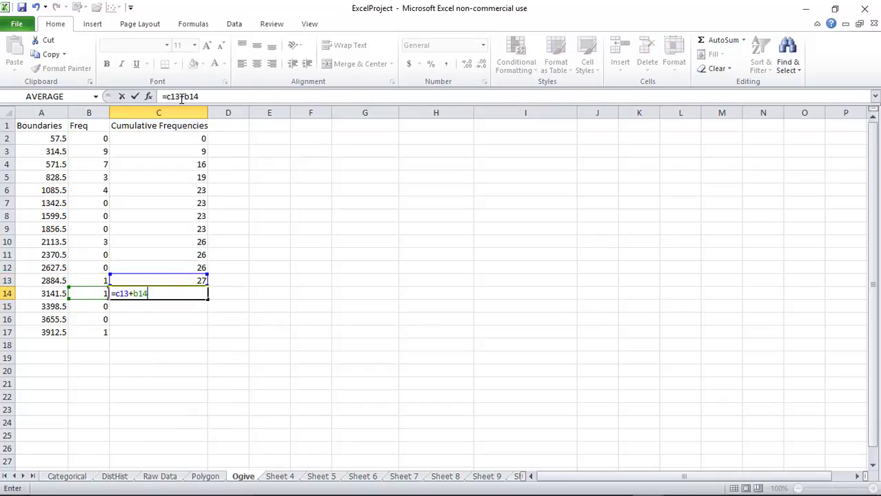
{"action": "key", "text": "Return"}
{"action": "type", "text": "=c14="}
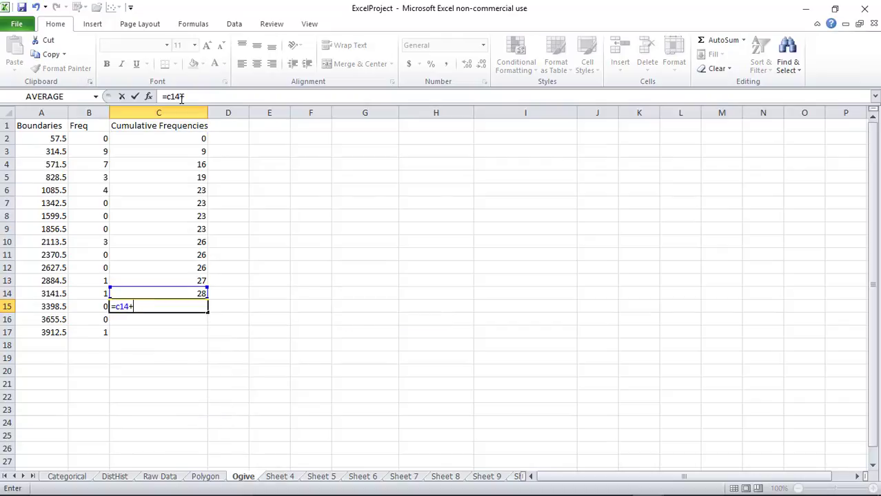
{"action": "type", "text": "b15"}
{"action": "key", "text": "Return"}
{"action": "type", "text": "="}
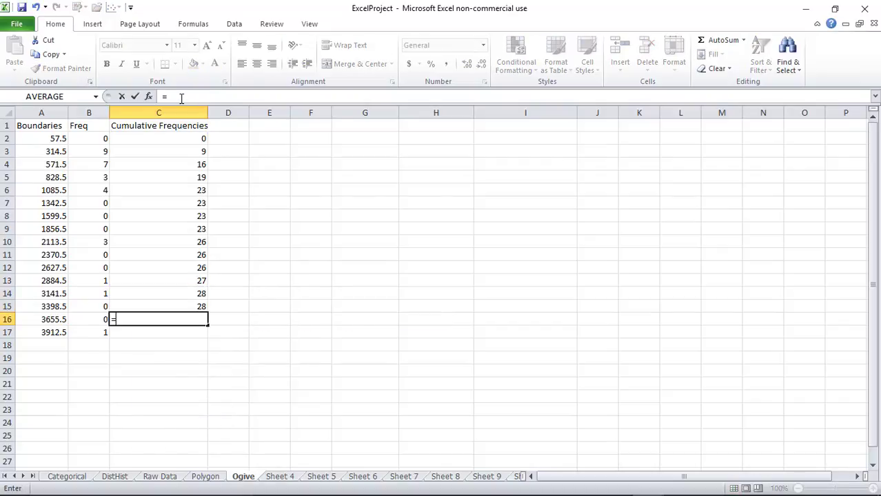
{"action": "type", "text": "c15"}
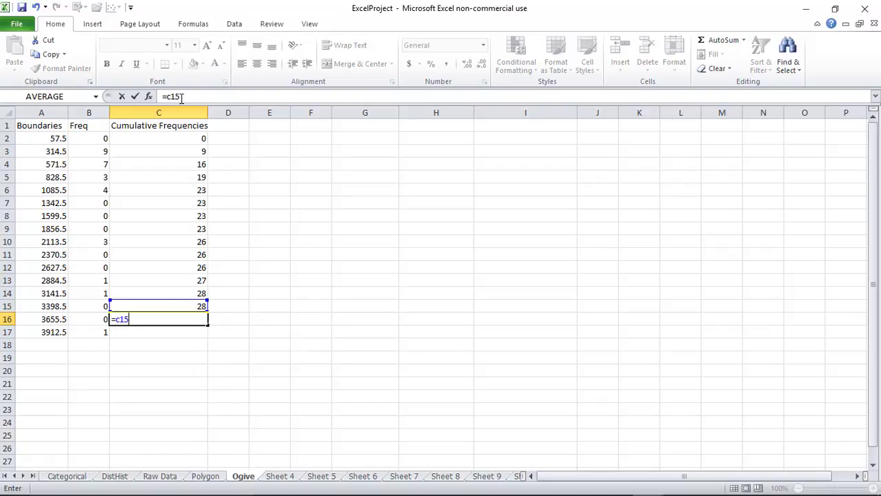
{"action": "type", "text": "+b16"}
{"action": "key", "text": "Return"}
{"action": "type", "text": "=c"}
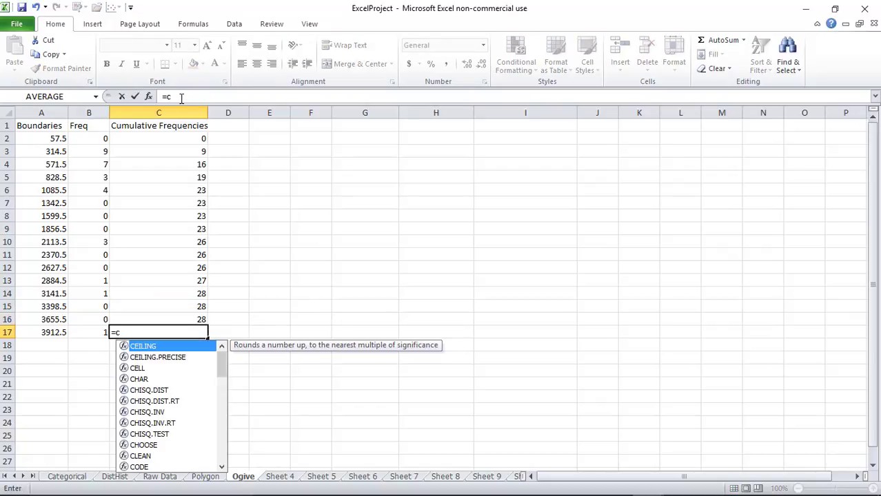
{"action": "type", "text": "16+b17"}
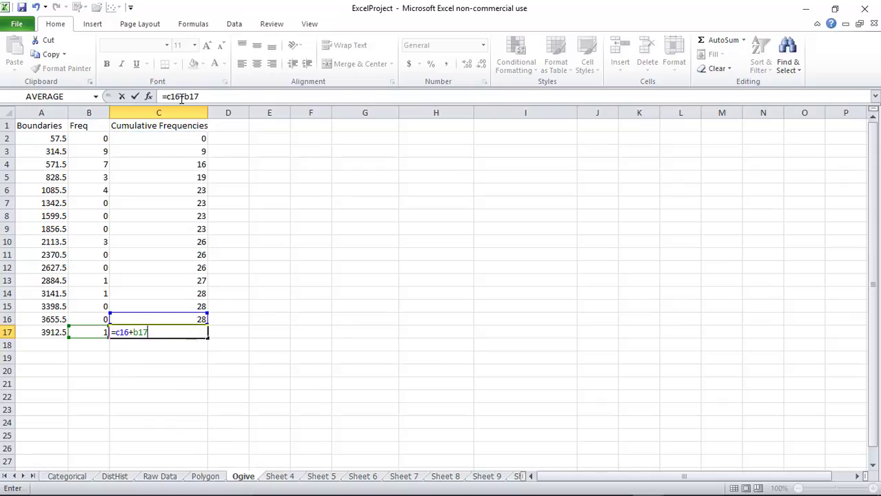
{"action": "key", "text": "Return"}
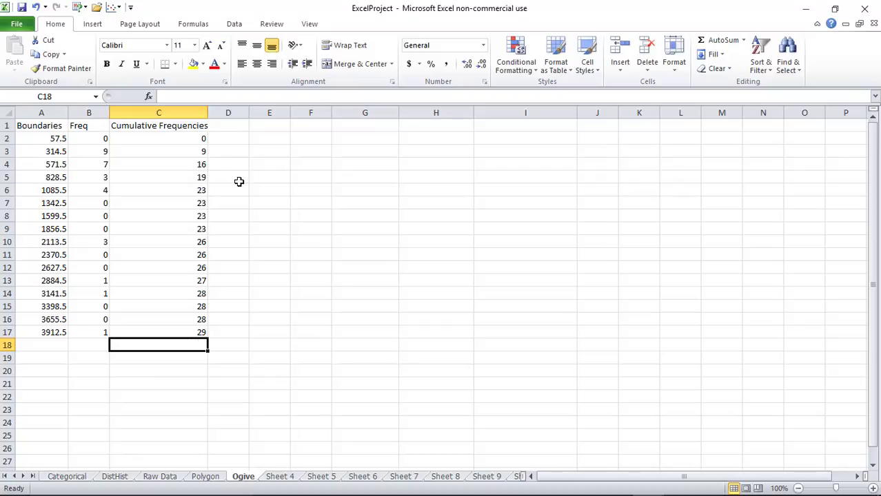
Insert a 2-D line chart from the Ogive table range A2:C17
{"action": "left_click_drag", "start_coordinate": [51, 139], "coordinate": [199, 331]}
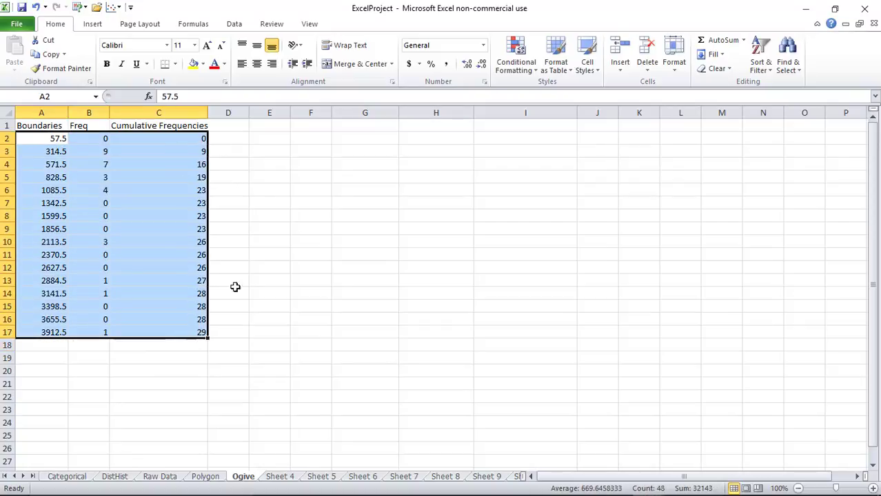
{"action": "left_click", "coordinate": [94, 24]}
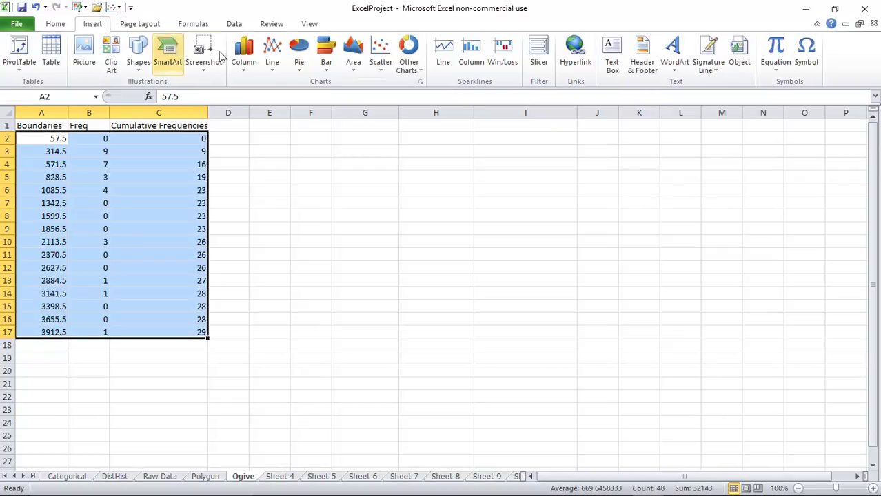
{"action": "left_click", "coordinate": [274, 67]}
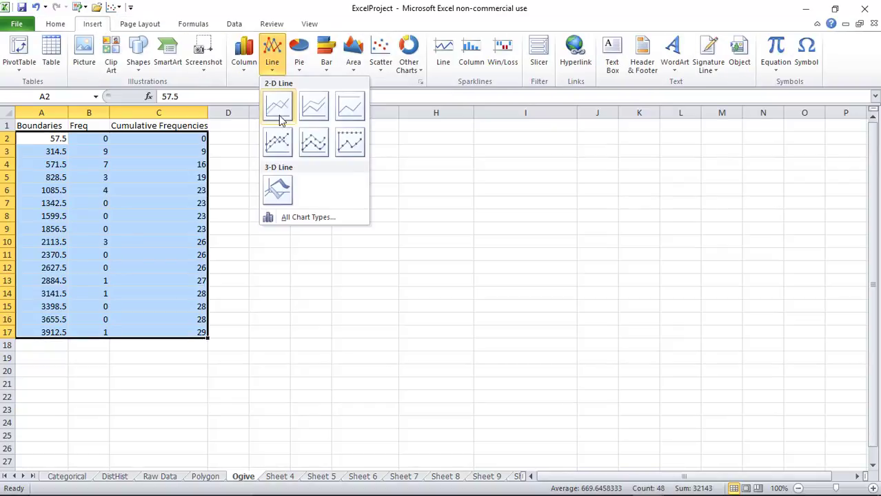
{"action": "left_click", "coordinate": [280, 119]}
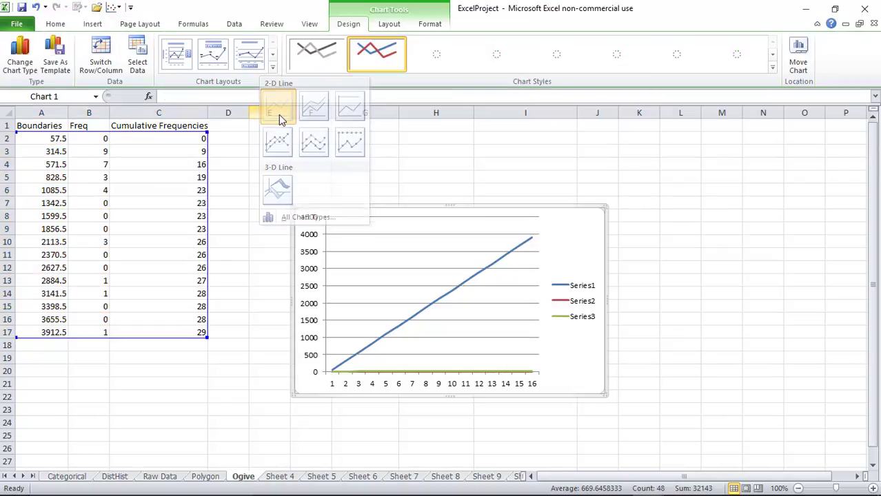
Delete the Series1 and Series2 lines, leaving only cumulative frequencies, and enlarge the chart
{"action": "left_click", "coordinate": [444, 300]}
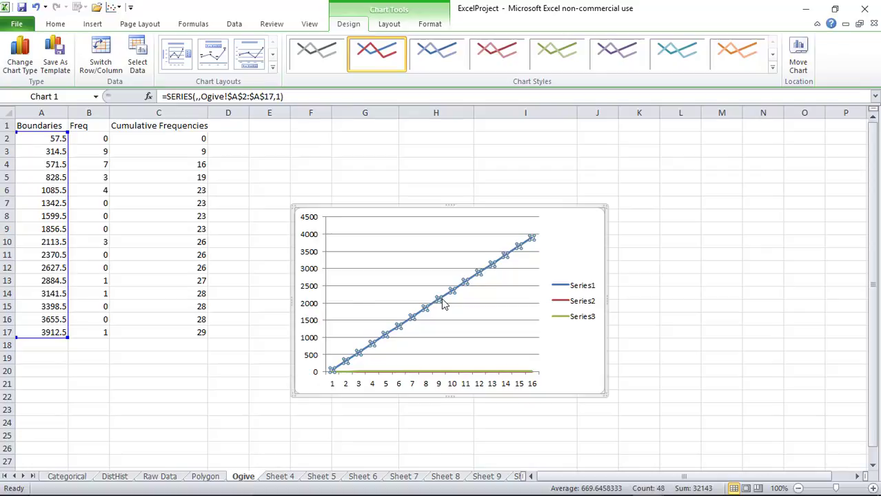
{"action": "key", "text": "Delete"}
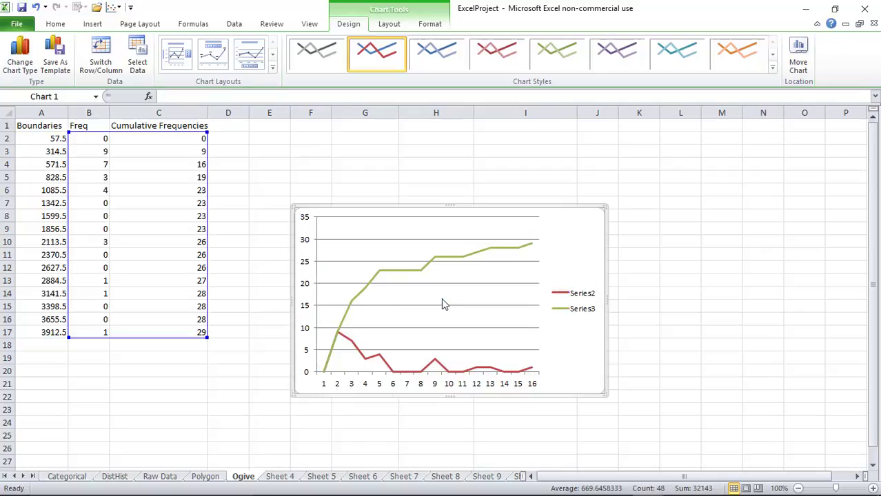
{"action": "left_click", "coordinate": [380, 362]}
{"action": "key", "text": "Delete"}
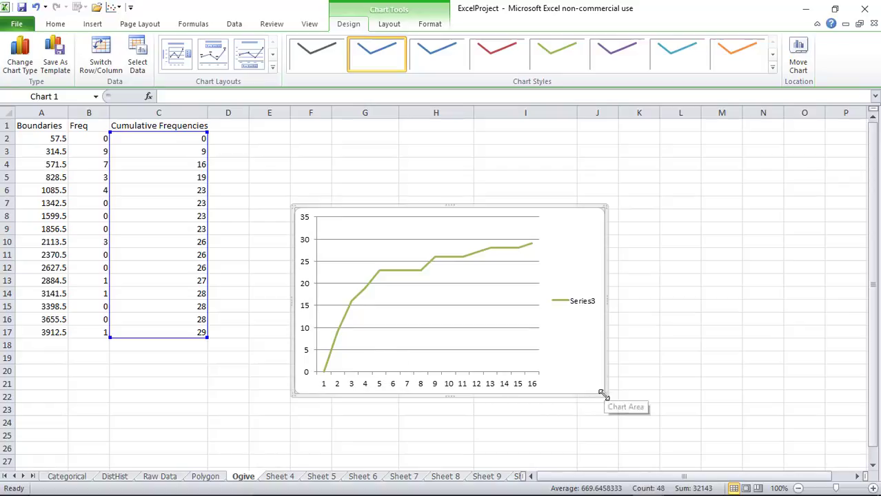
{"action": "left_click_drag", "start_coordinate": [603, 395], "coordinate": [649, 427]}
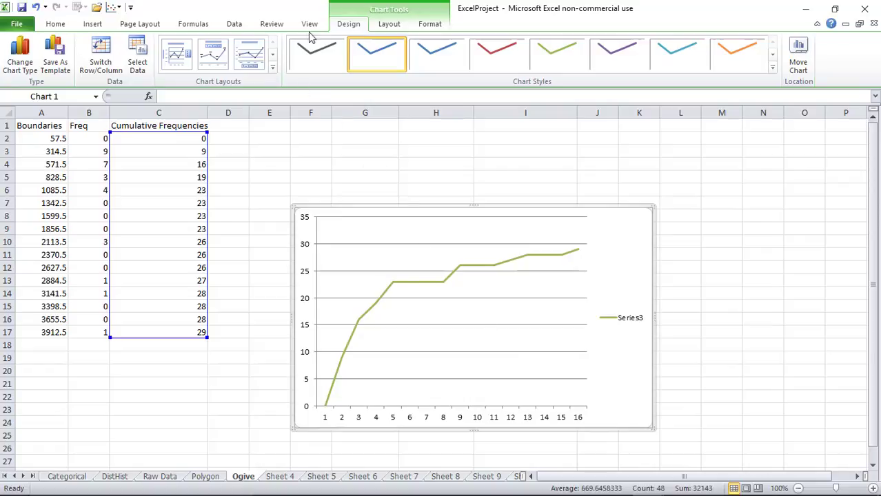
Add placeholder titles below the horizontal axis, horizontally beside the vertical axis, and above the chart
{"action": "left_click", "coordinate": [390, 27]}
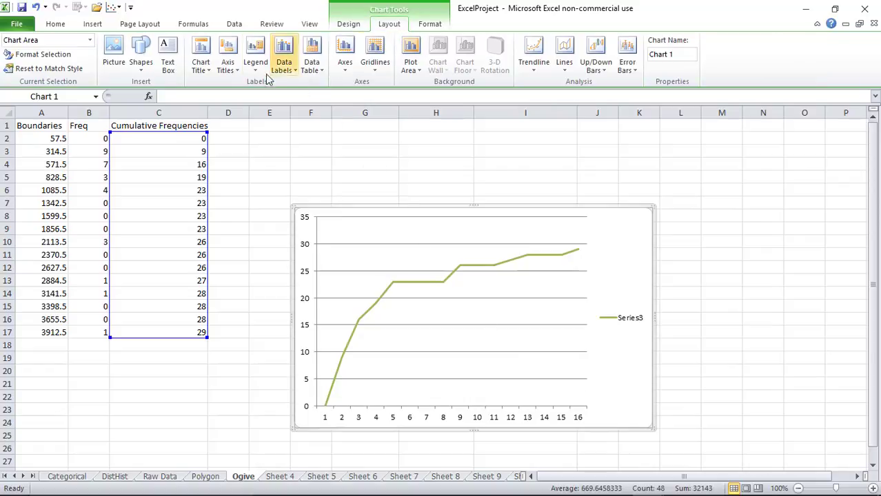
{"action": "left_click", "coordinate": [229, 72]}
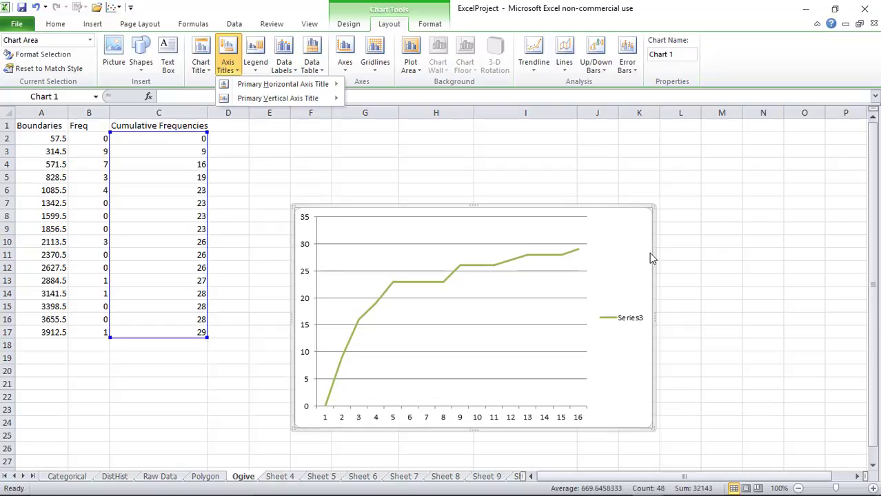
{"action": "mouse_move", "coordinate": [286, 85]}
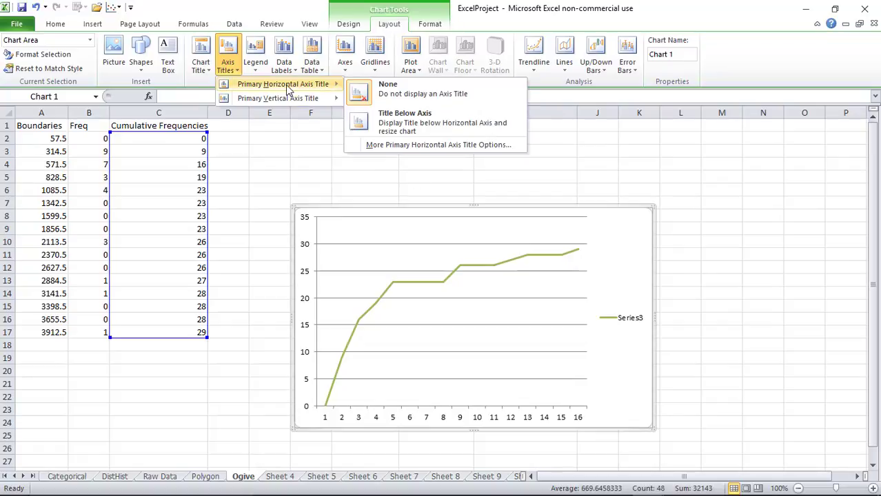
{"action": "left_click", "coordinate": [380, 122]}
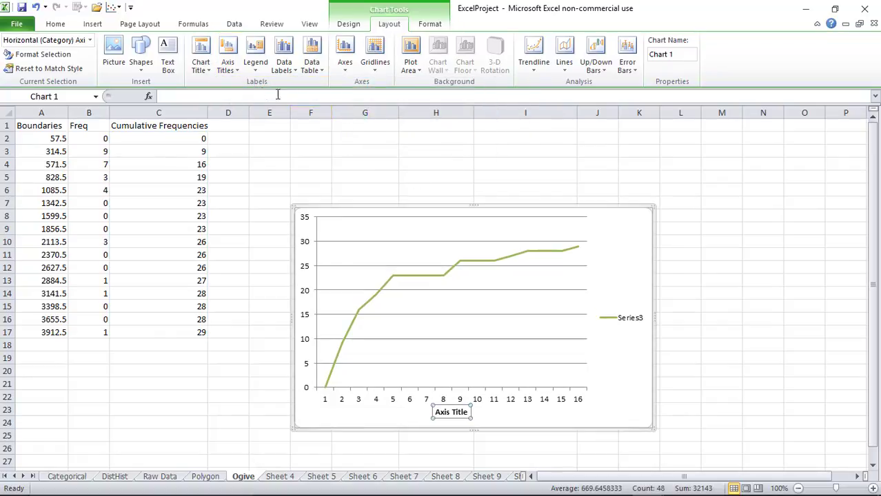
{"action": "left_click", "coordinate": [228, 64]}
{"action": "mouse_move", "coordinate": [242, 99]}
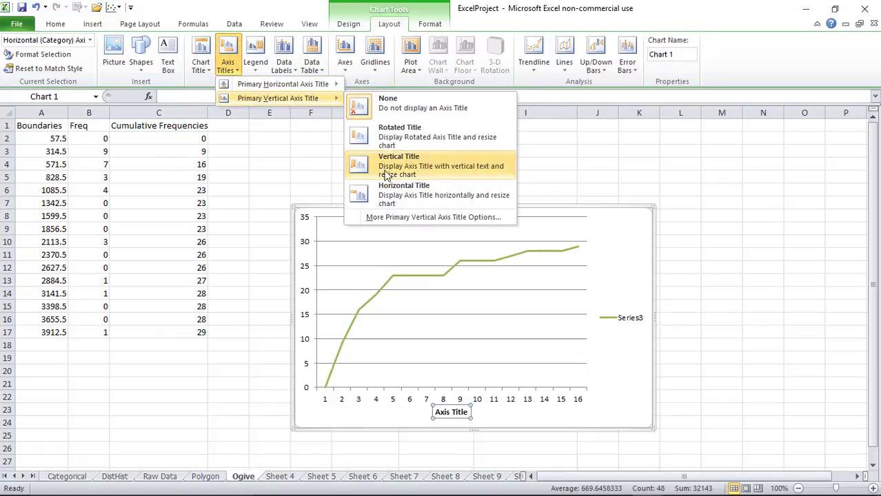
{"action": "left_click", "coordinate": [394, 195]}
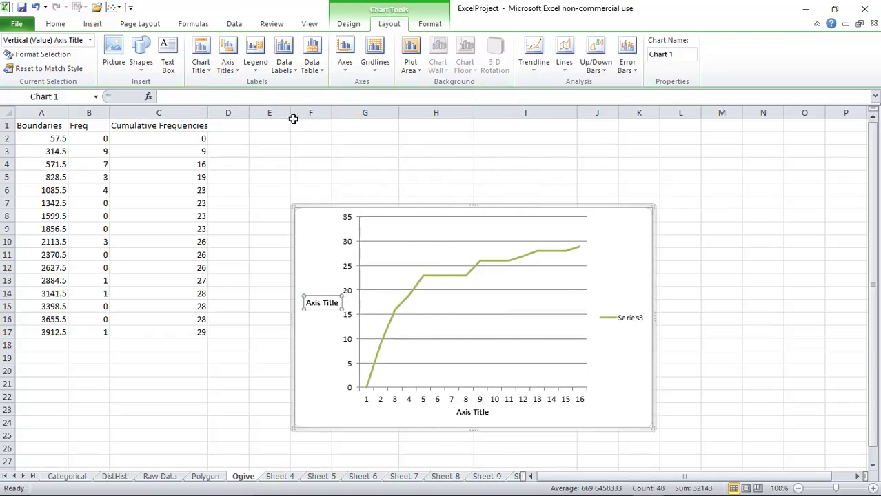
{"action": "left_click", "coordinate": [201, 65]}
{"action": "left_click", "coordinate": [246, 153]}
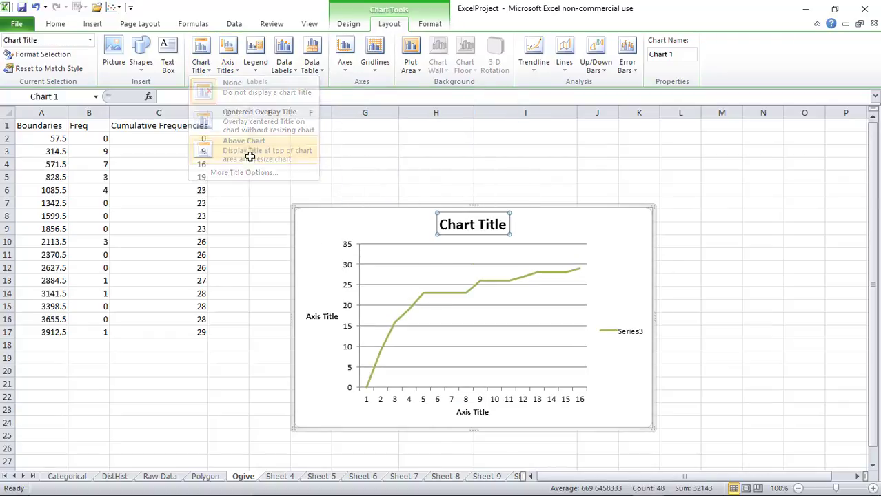
{"action": "left_click_drag", "start_coordinate": [509, 225], "coordinate": [440, 226]}
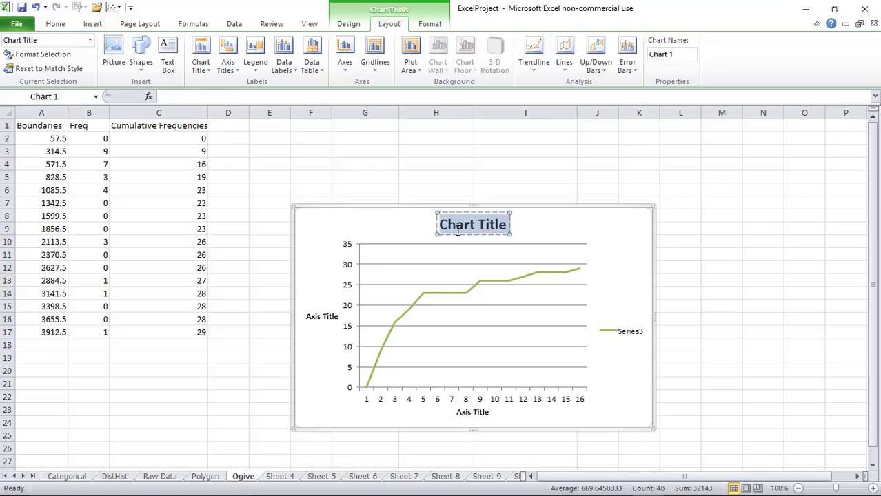
{"action": "type", "text": "Ogive"}
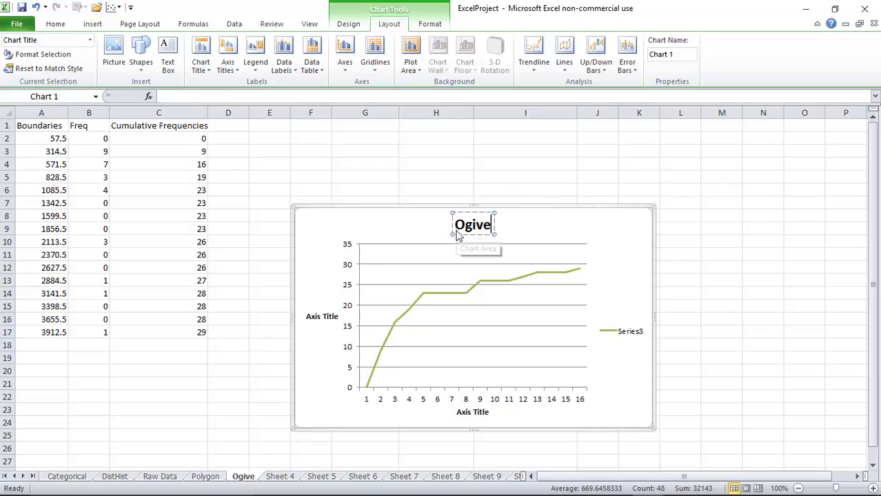
{"action": "left_click", "coordinate": [490, 412]}
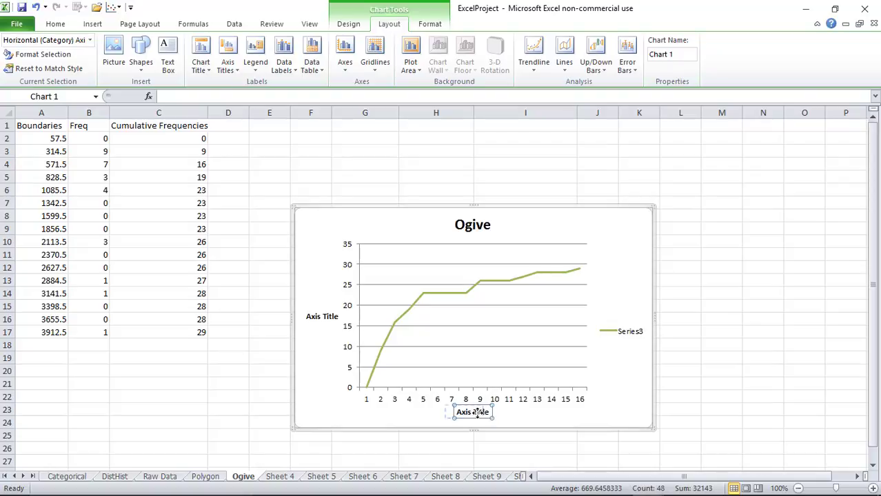
{"action": "left_click_drag", "start_coordinate": [492, 413], "coordinate": [486, 412]}
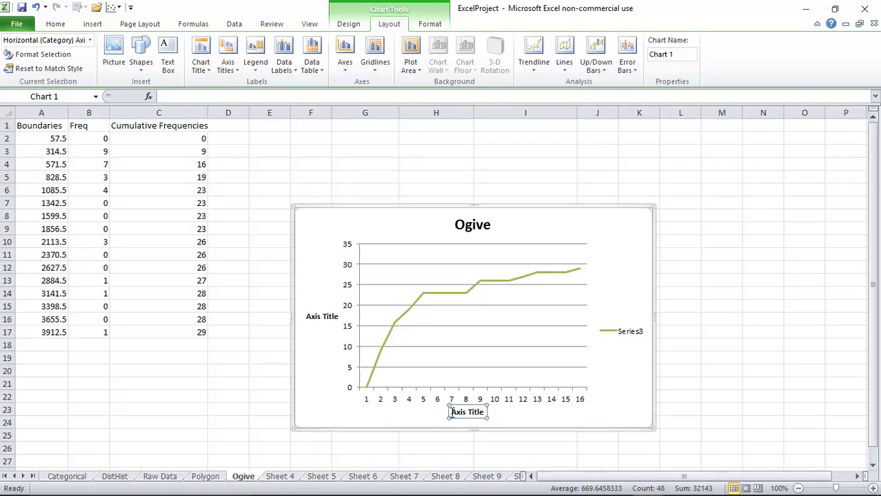
{"action": "left_click_drag", "start_coordinate": [452, 412], "coordinate": [480, 414]}
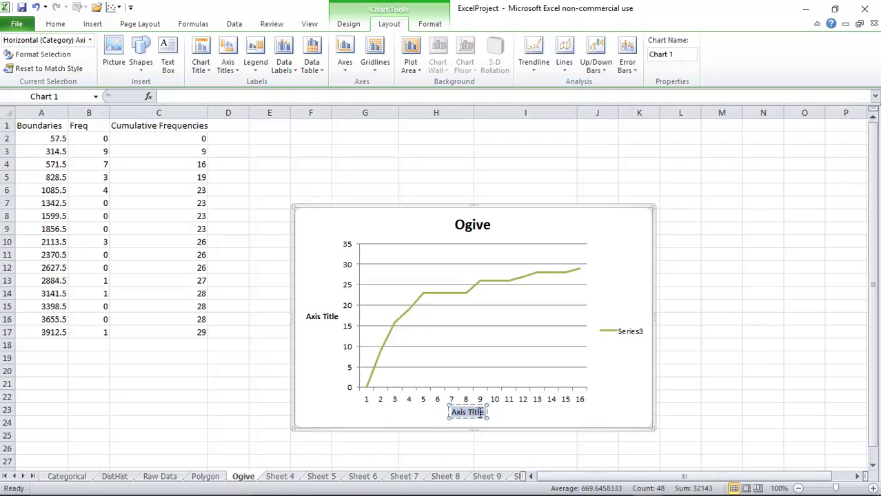
{"action": "type", "text": "Boun"}
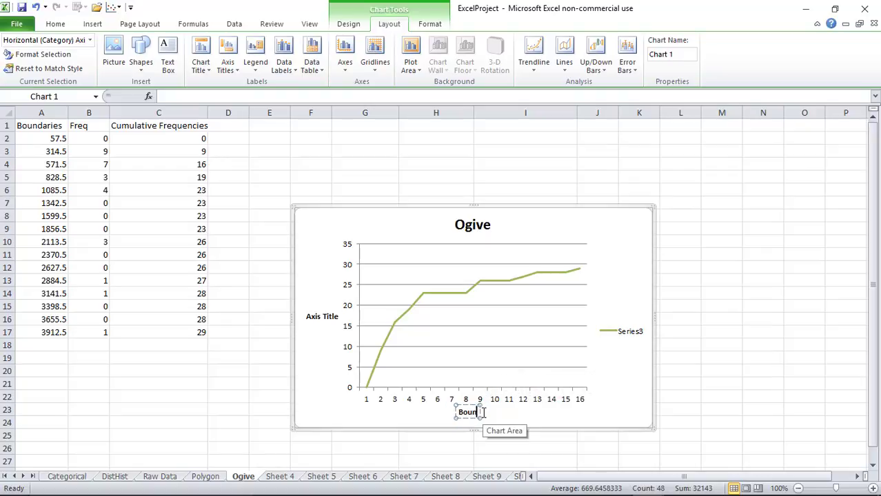
{"action": "type", "text": "daries"}
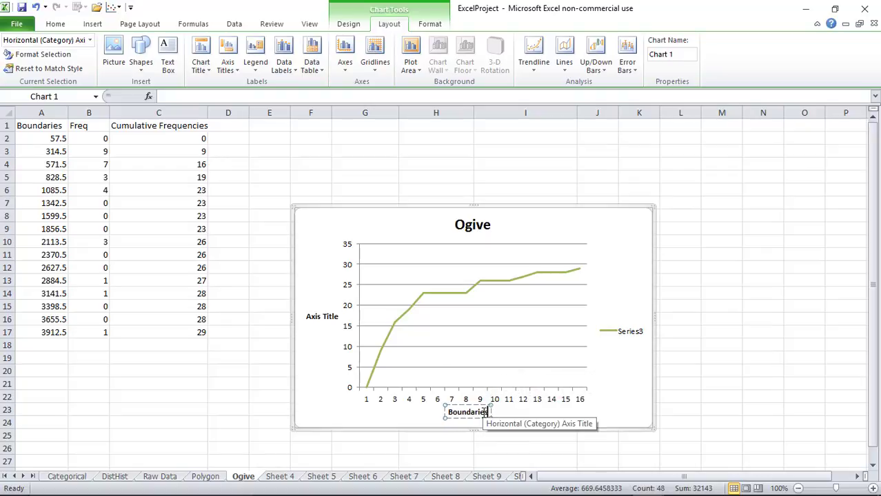
{"action": "left_click", "coordinate": [342, 319]}
{"action": "left_click_drag", "start_coordinate": [340, 317], "coordinate": [307, 318]}
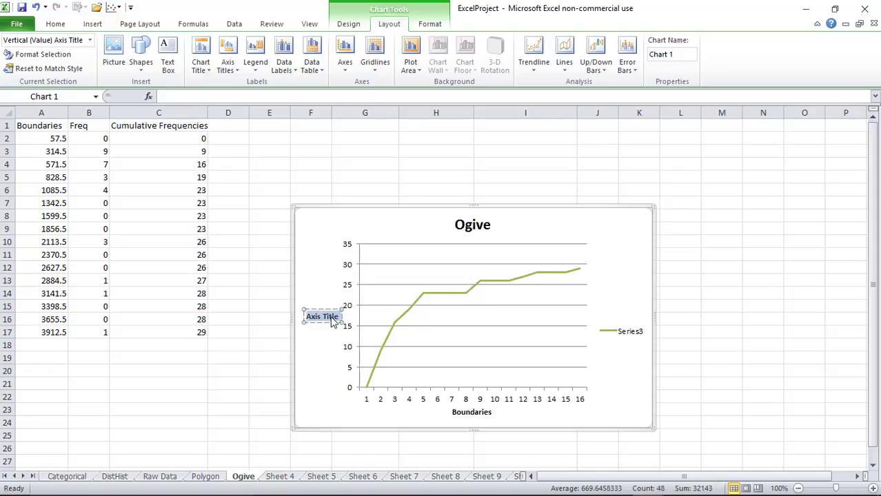
{"action": "type", "text": "Cumcu"}
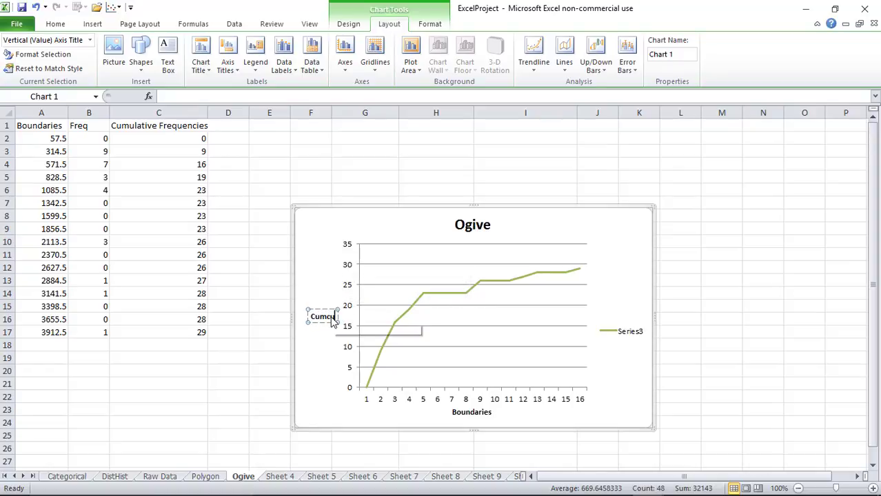
{"action": "key", "text": "BackSpace"}
{"action": "key", "text": "BackSpace"}
{"action": "type", "text": "ulative"}
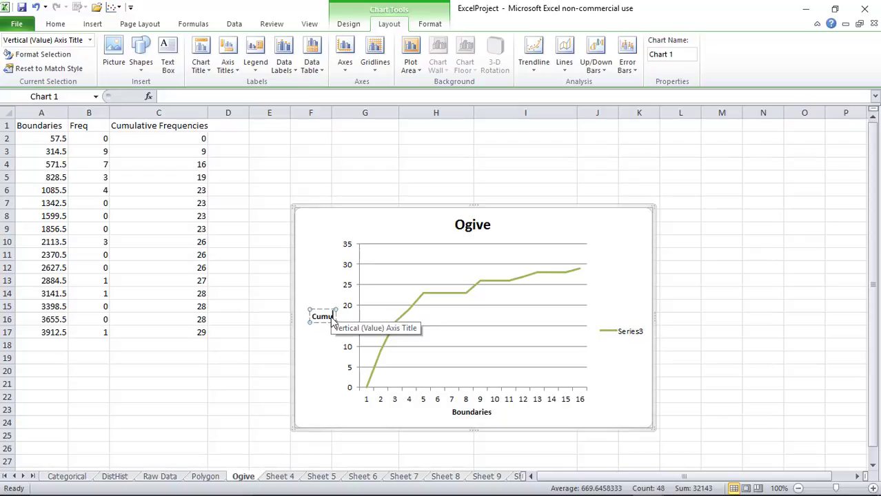
{"action": "type", "text": " Fre"}
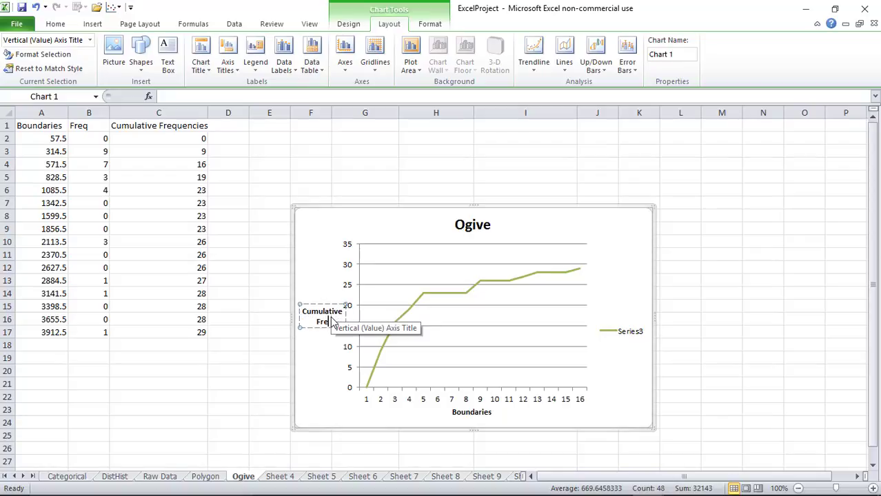
{"action": "type", "text": "quencies"}
{"action": "key", "text": "Return"}
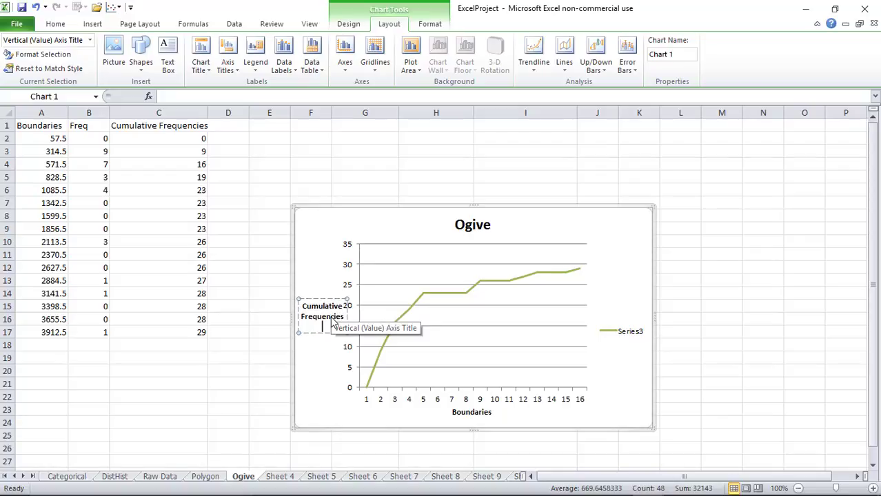
{"action": "left_click", "coordinate": [305, 364]}
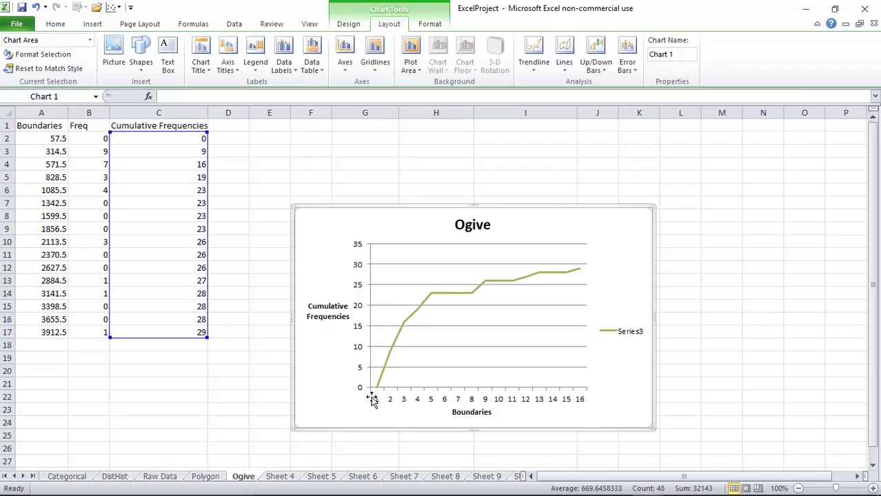
{"action": "double_click", "coordinate": [433, 403]}
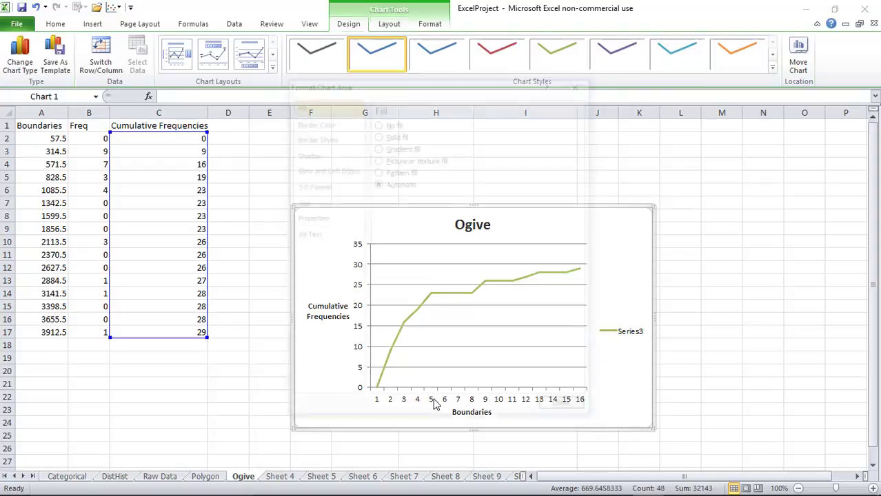
{"action": "left_click", "coordinate": [552, 412]}
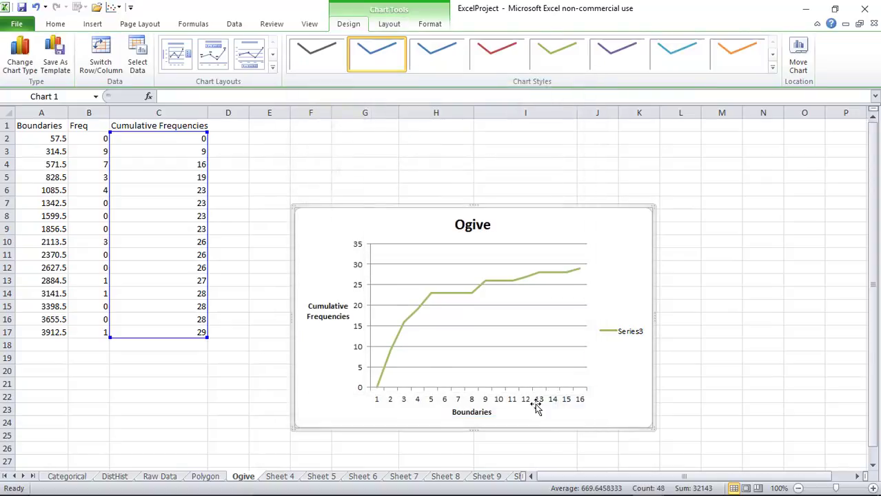
{"action": "left_click", "coordinate": [448, 402]}
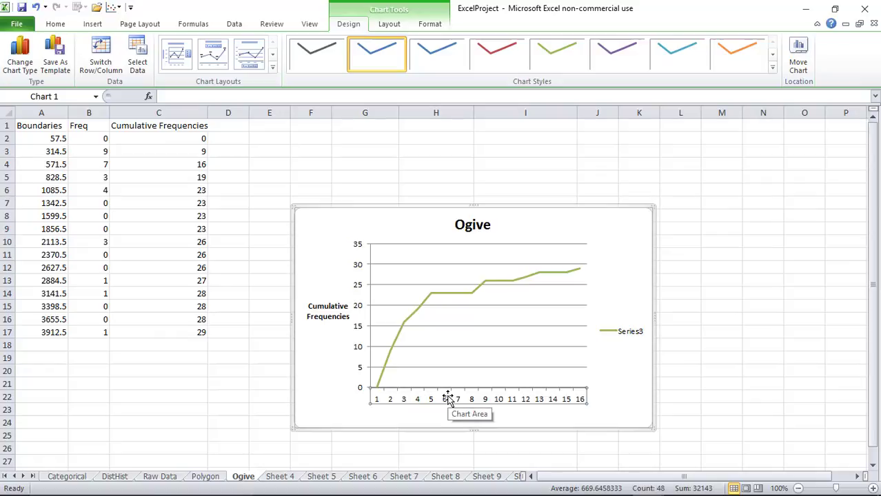
Use the Boundaries in A2:A17 as horizontal axis labels, then enlarge the Ogive chart
{"action": "right_click", "coordinate": [447, 398]}
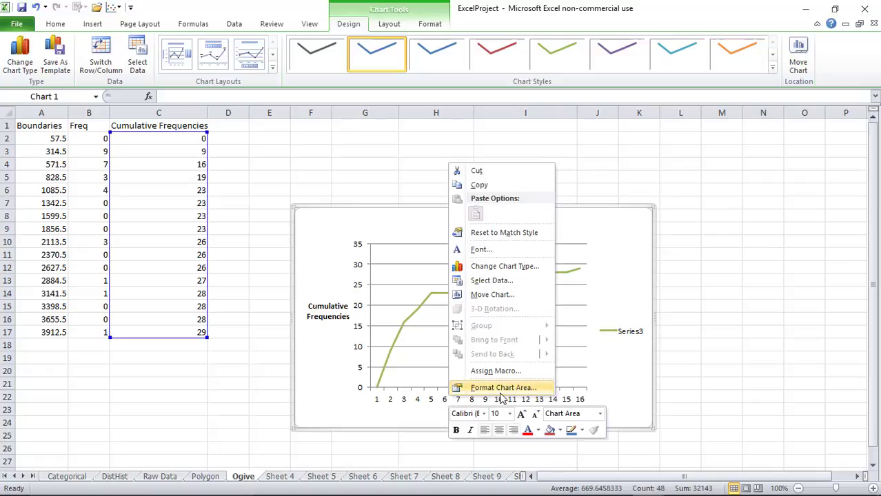
{"action": "left_click", "coordinate": [482, 283]}
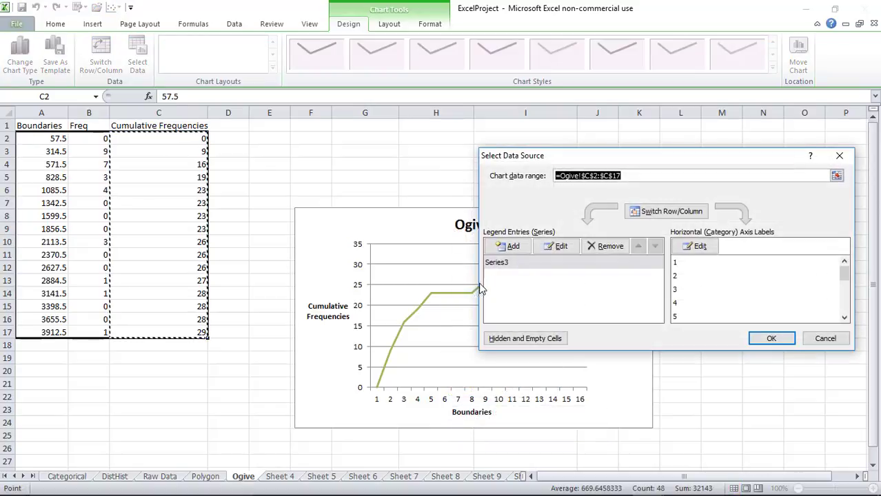
{"action": "left_click", "coordinate": [700, 246]}
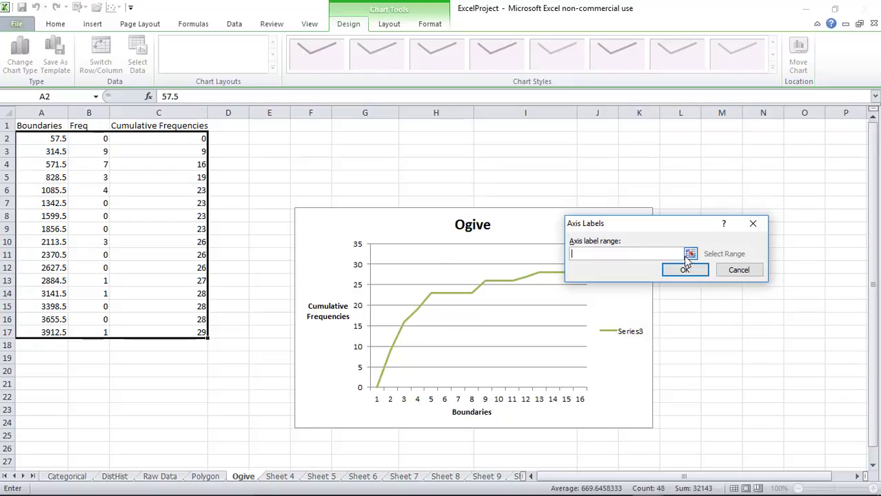
{"action": "left_click_drag", "start_coordinate": [56, 140], "coordinate": [45, 333]}
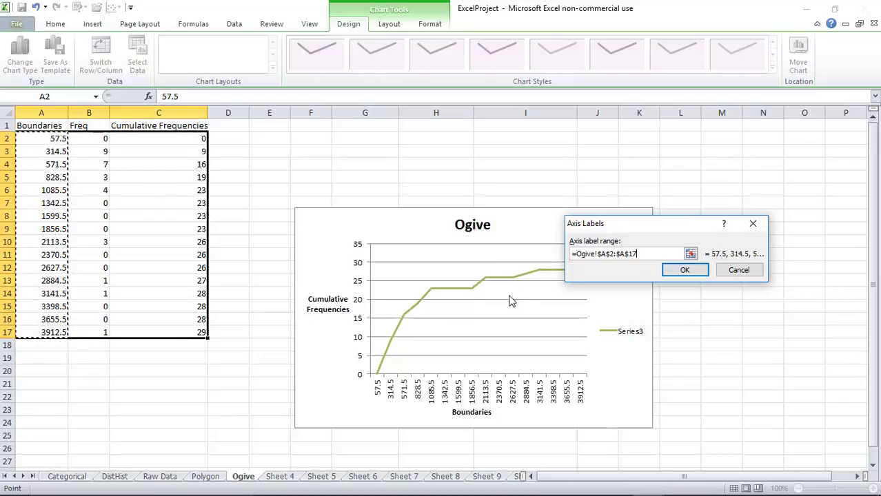
{"action": "left_click", "coordinate": [686, 271]}
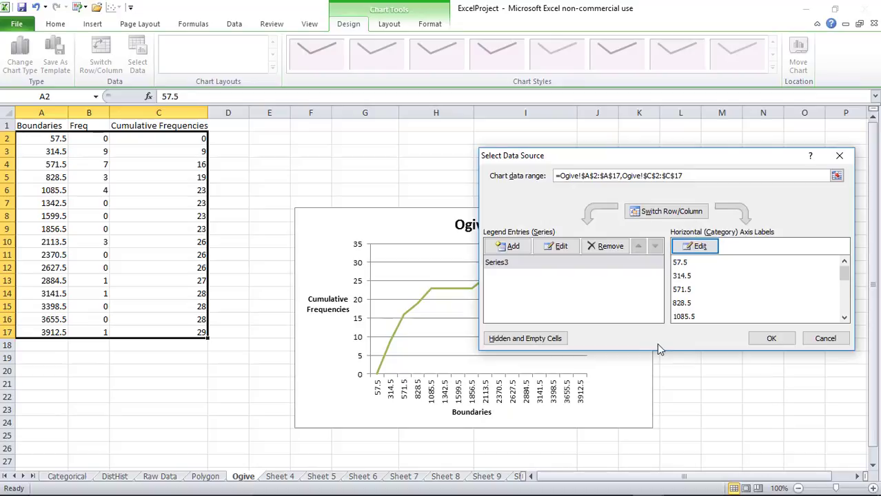
{"action": "left_click", "coordinate": [785, 342]}
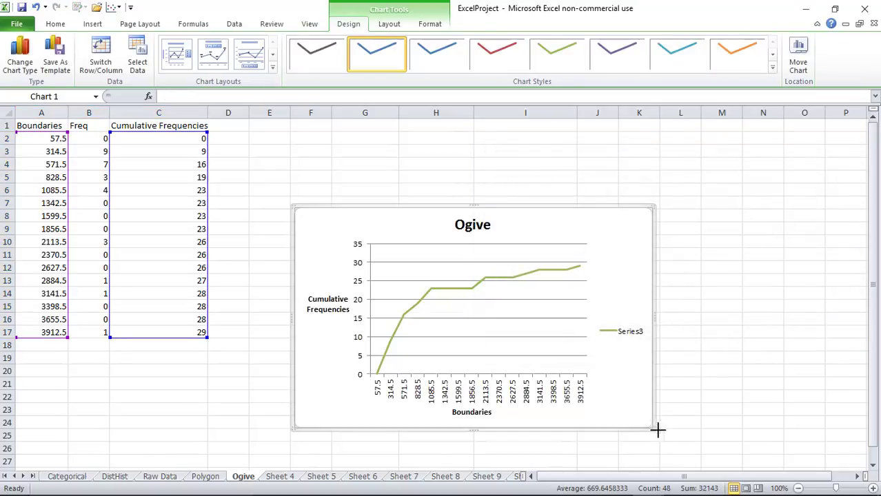
{"action": "left_click_drag", "start_coordinate": [655, 428], "coordinate": [688, 445]}
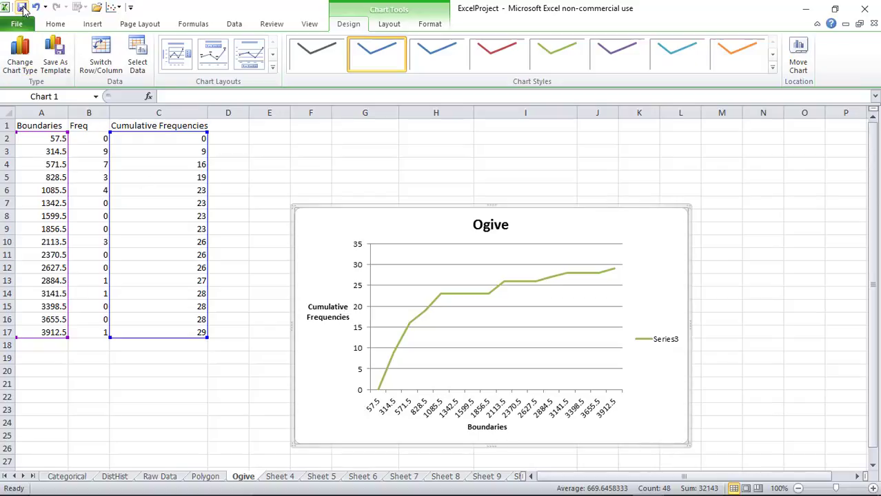
Save the workbook and switch to the course page in Firefox
{"action": "left_click", "coordinate": [22, 8]}
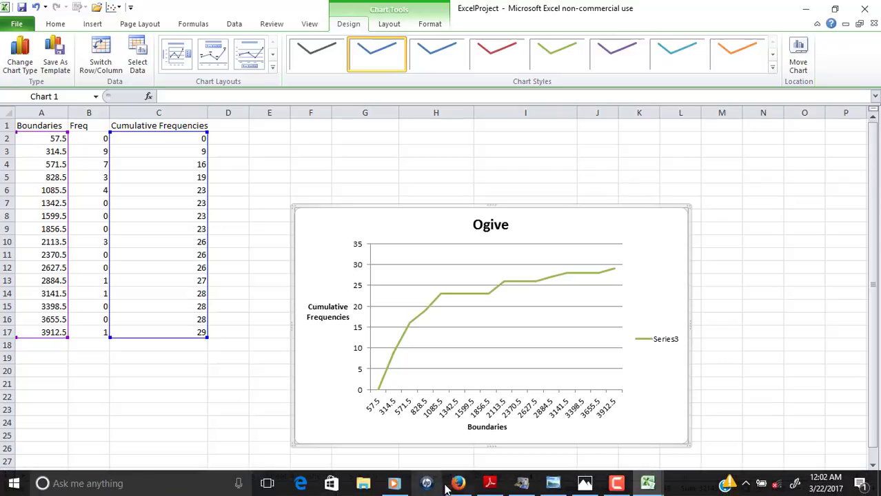
{"action": "left_click", "coordinate": [458, 484]}
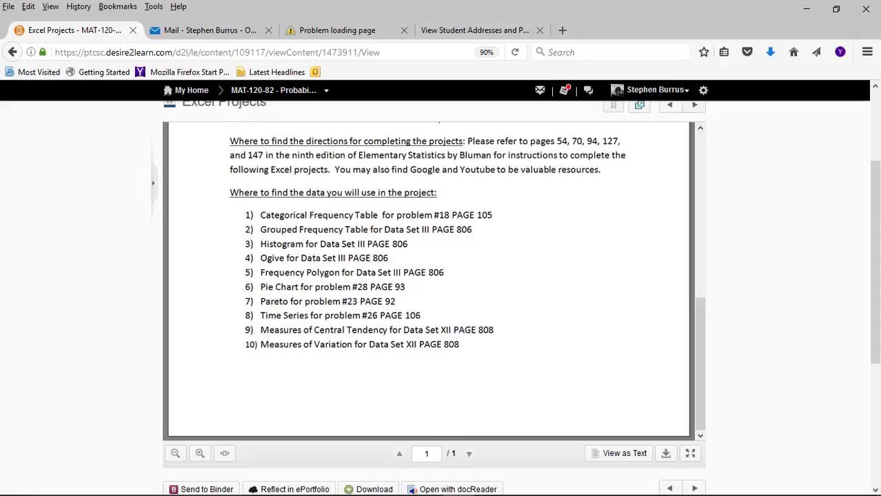
Review the required Excel projects list, then return to the ExcelProject workbook
{"action": "mouse_move", "coordinate": [482, 492]}
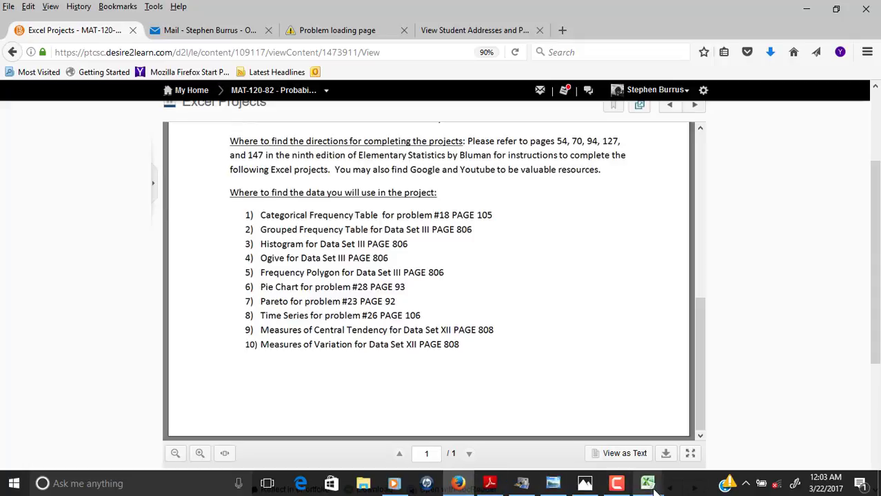
{"action": "mouse_move", "coordinate": [651, 486]}
{"action": "left_click", "coordinate": [692, 436]}
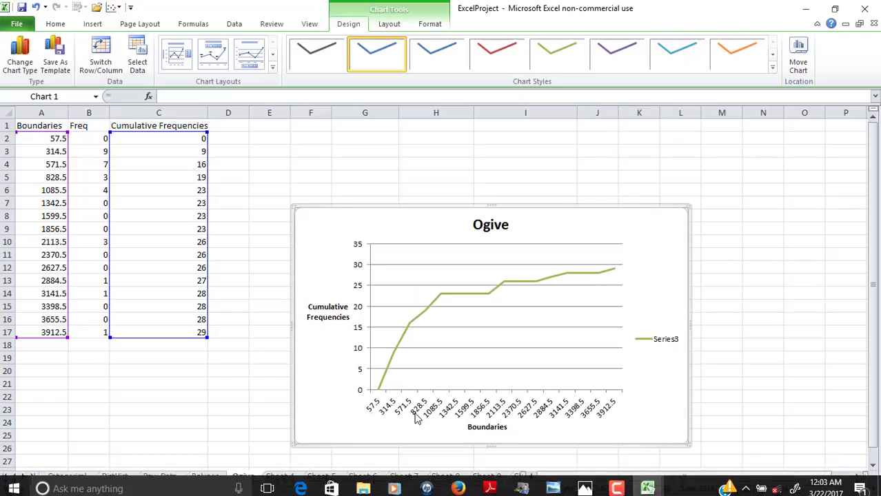
Go to Sheet 5 and select the Country and Hours data rows
{"action": "left_click", "coordinate": [290, 481]}
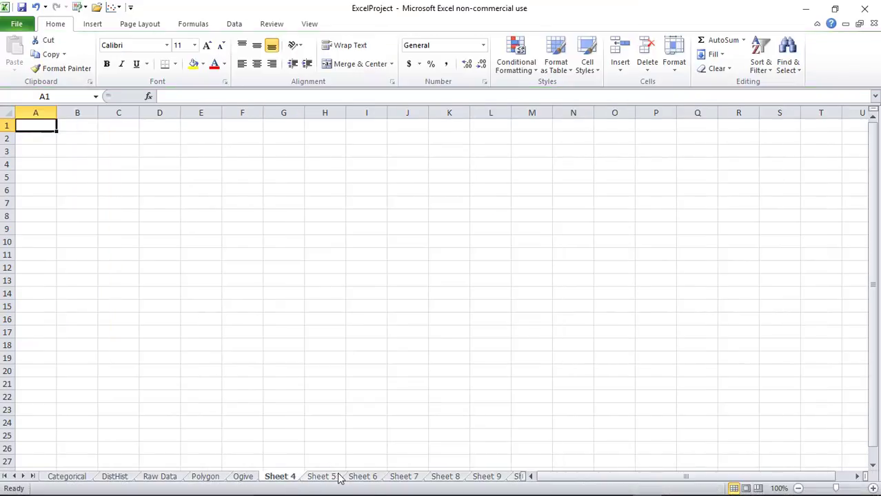
{"action": "left_click", "coordinate": [374, 480]}
{"action": "left_click", "coordinate": [333, 481]}
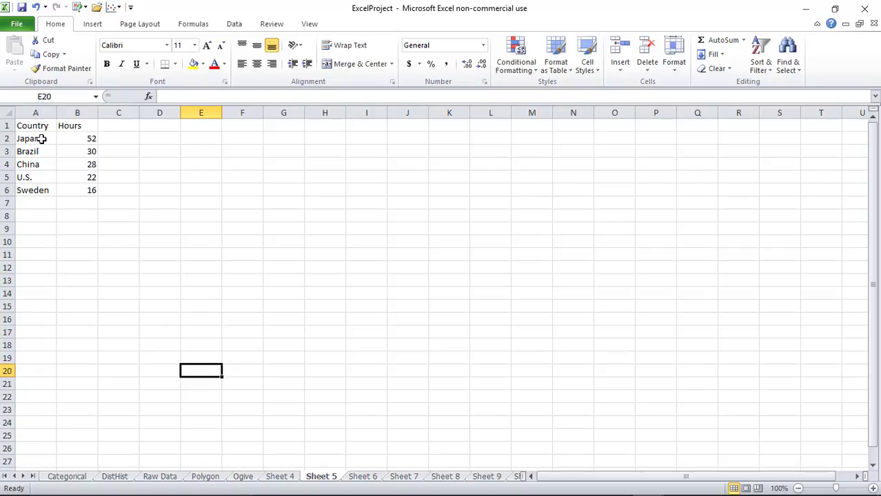
{"action": "left_click_drag", "start_coordinate": [43, 138], "coordinate": [94, 191]}
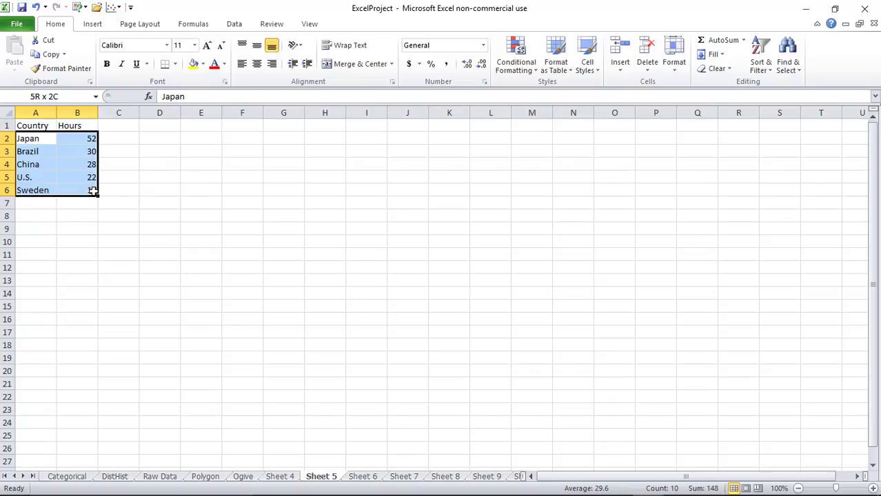
Sort the selected data by column B (Hours), Largest to Smallest
{"action": "left_click", "coordinate": [235, 25]}
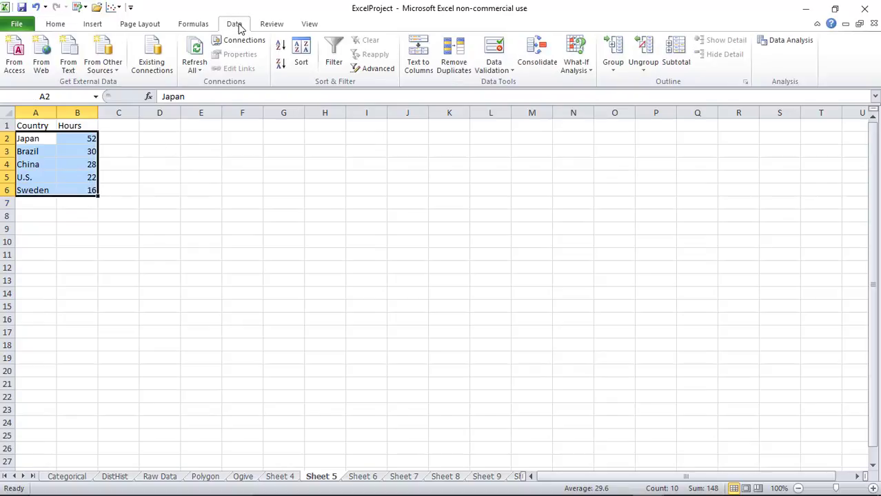
{"action": "left_click", "coordinate": [304, 62]}
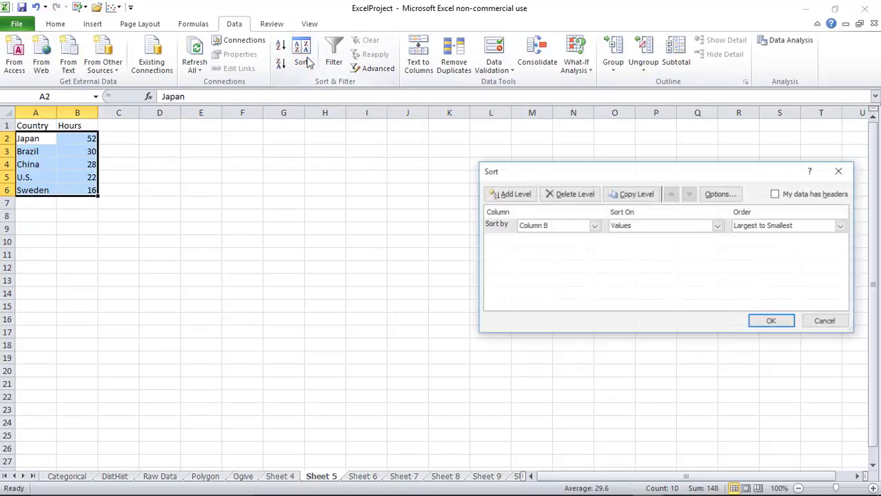
{"action": "left_click", "coordinate": [595, 226]}
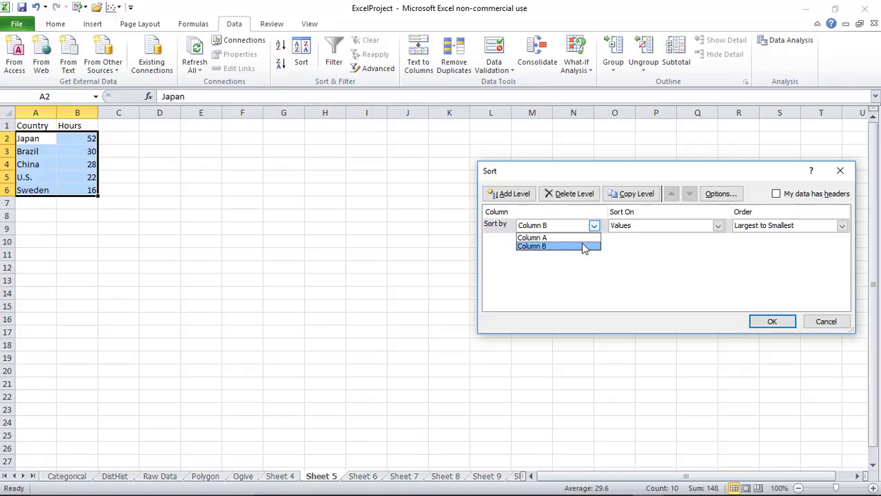
{"action": "left_click", "coordinate": [584, 247]}
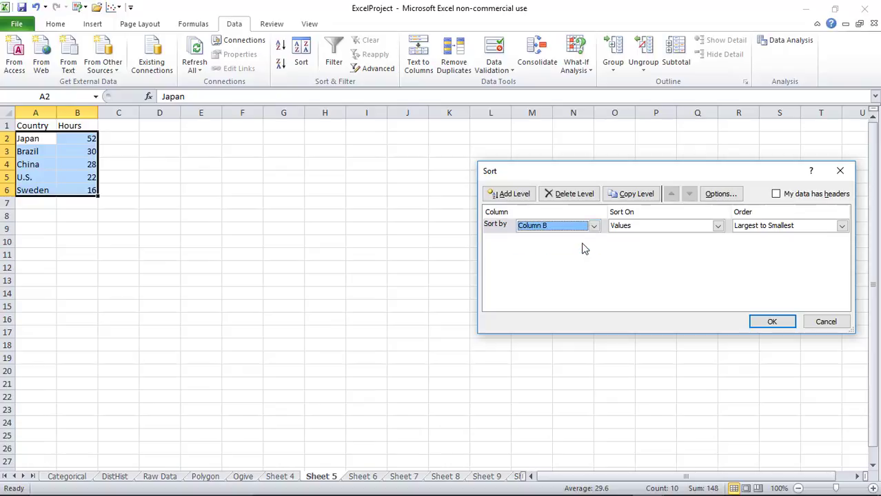
{"action": "left_click", "coordinate": [841, 229]}
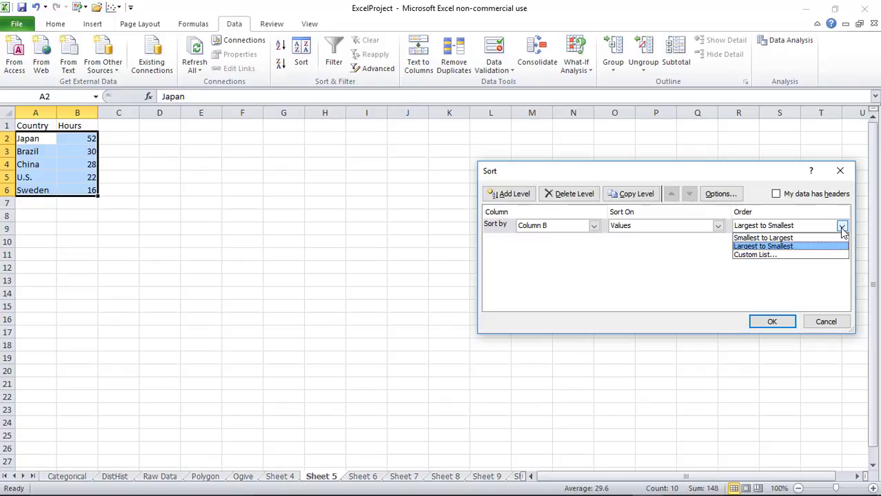
{"action": "left_click", "coordinate": [788, 247]}
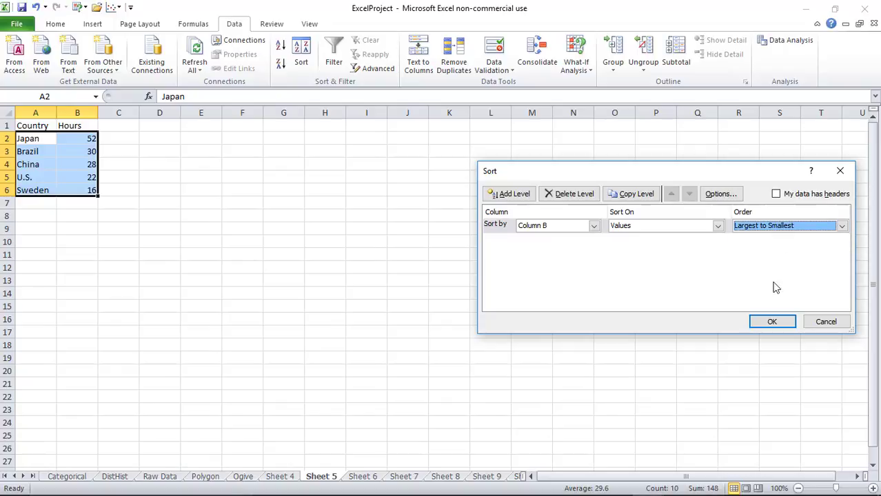
{"action": "left_click", "coordinate": [767, 323]}
{"action": "left_click", "coordinate": [323, 269]}
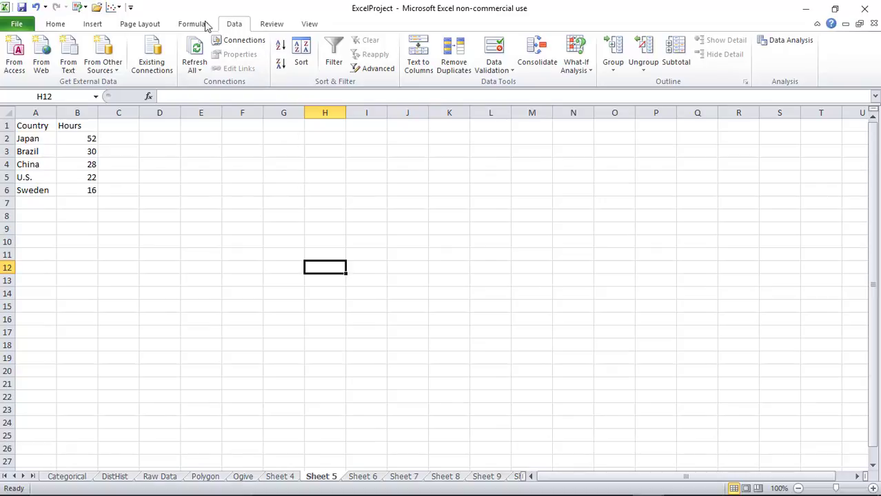
Insert a clustered 2-D column chart of the Country/Hours data and select its bars
{"action": "left_click", "coordinate": [92, 27]}
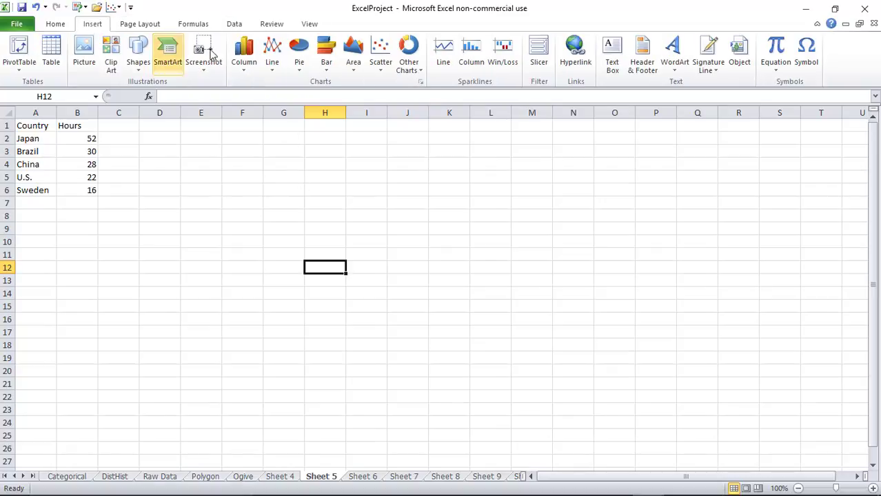
{"action": "left_click", "coordinate": [244, 66]}
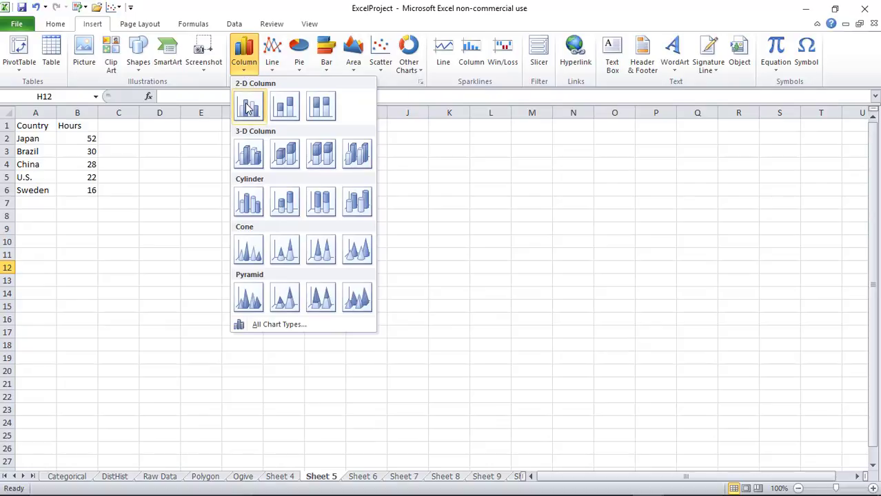
{"action": "left_click", "coordinate": [138, 153]}
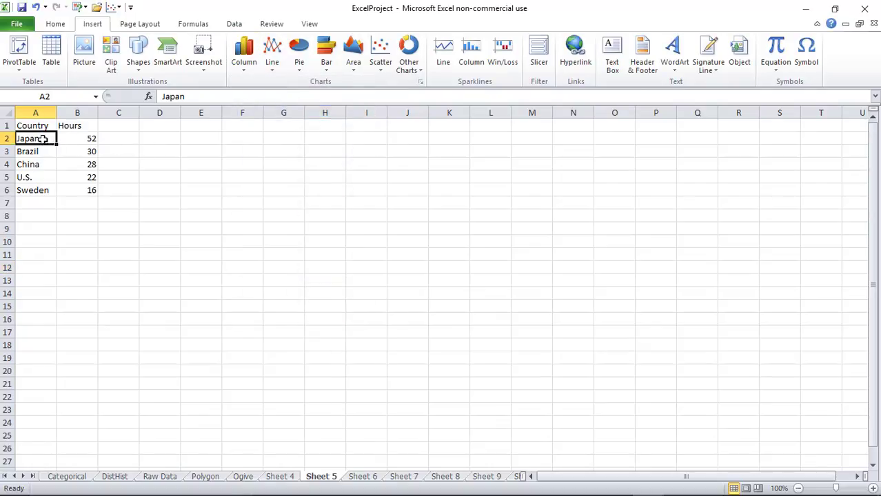
{"action": "left_click_drag", "start_coordinate": [38, 139], "coordinate": [85, 193]}
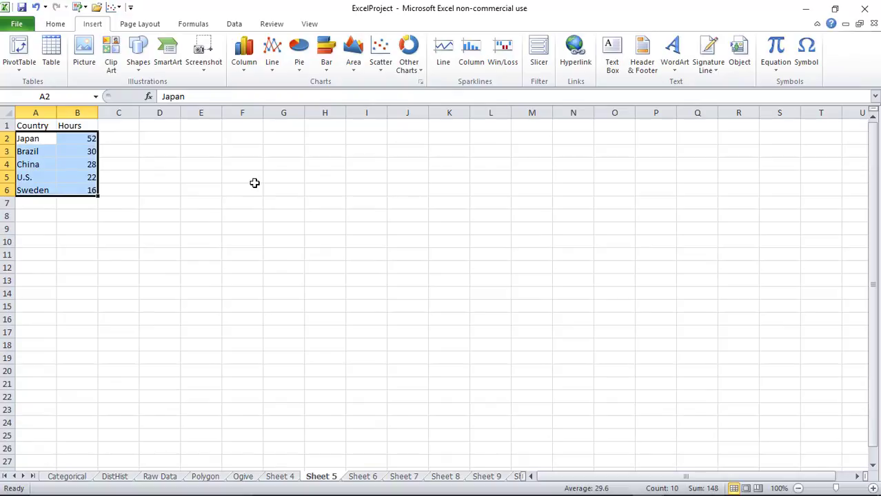
{"action": "left_click", "coordinate": [250, 63]}
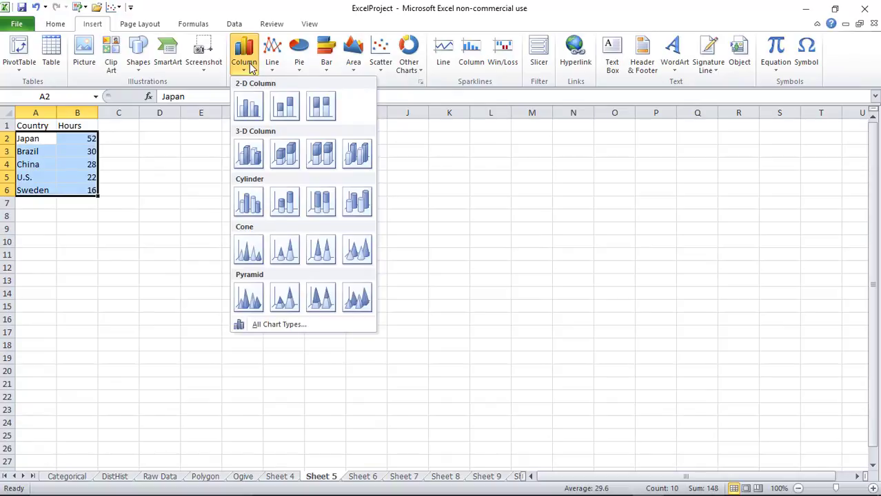
{"action": "left_click", "coordinate": [248, 107]}
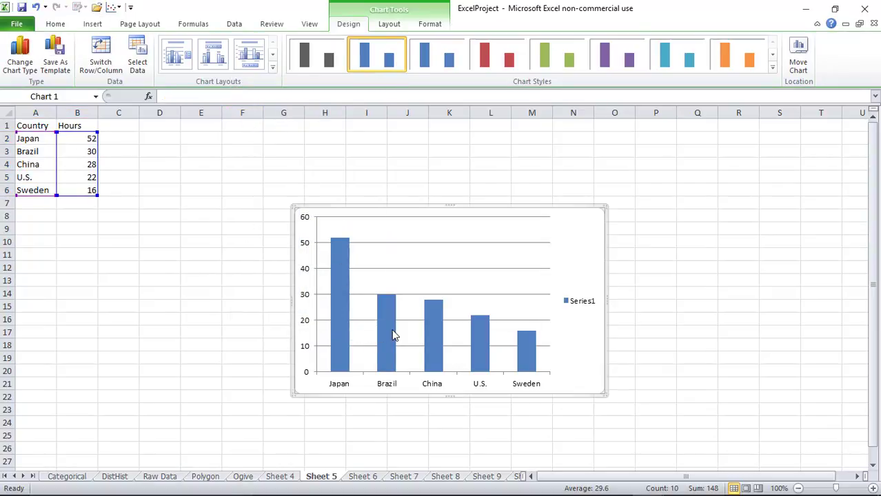
{"action": "mouse_move", "coordinate": [394, 335]}
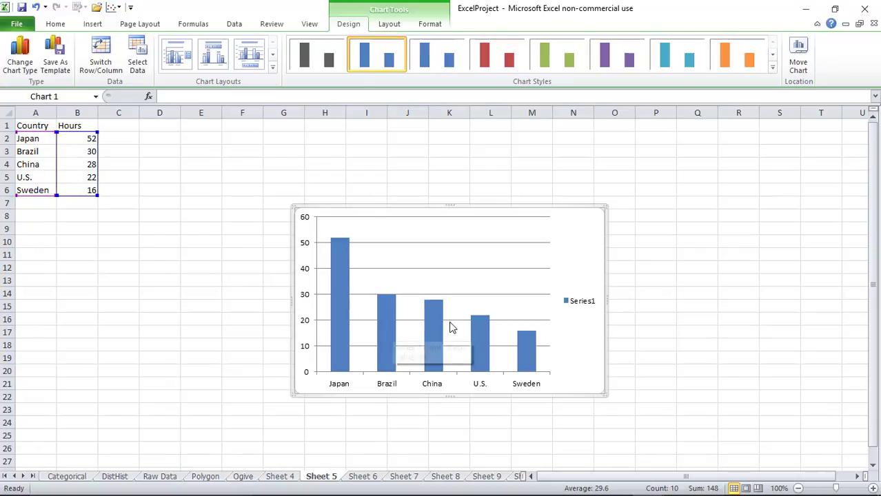
{"action": "left_click", "coordinate": [385, 344]}
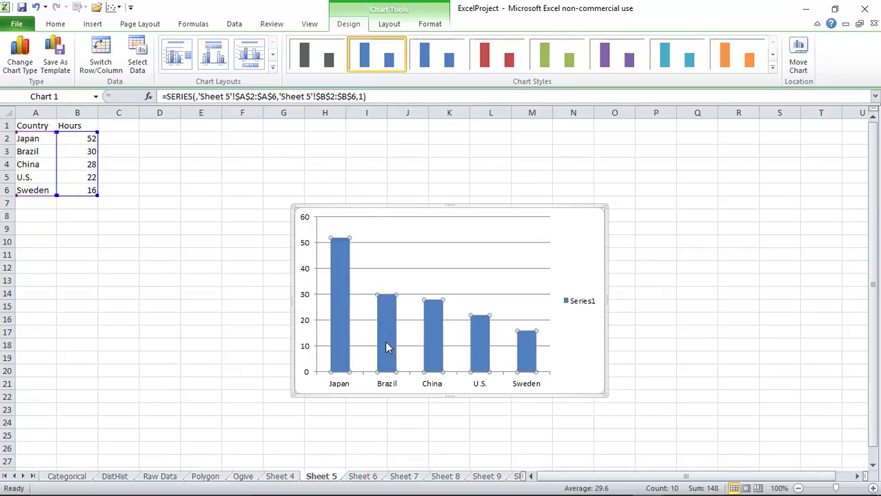
Set the data series gap width to 0% and enlarge the column chart
{"action": "right_click", "coordinate": [385, 347]}
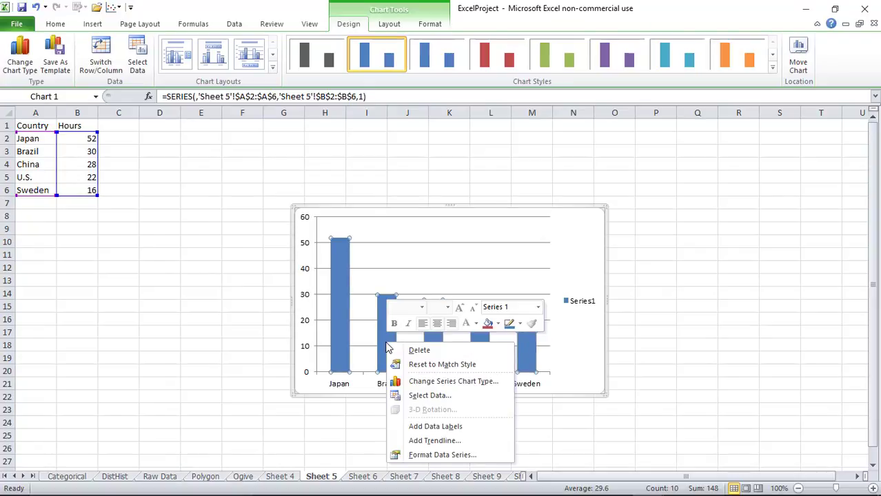
{"action": "left_click", "coordinate": [423, 458]}
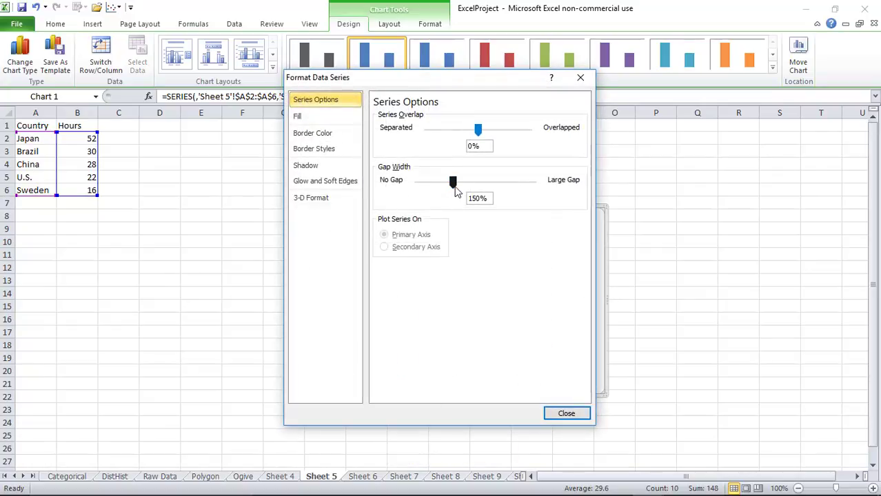
{"action": "left_click_drag", "start_coordinate": [453, 190], "coordinate": [411, 196]}
{"action": "left_click", "coordinate": [565, 413]}
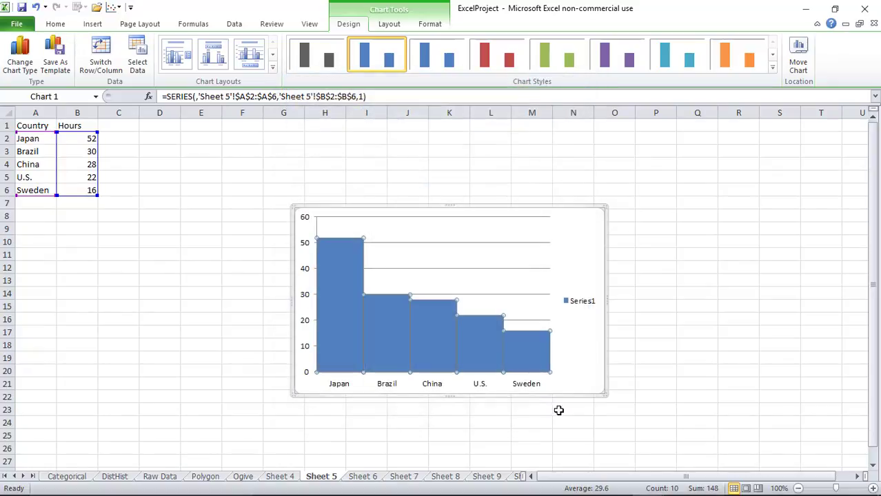
{"action": "left_click_drag", "start_coordinate": [605, 393], "coordinate": [664, 435]}
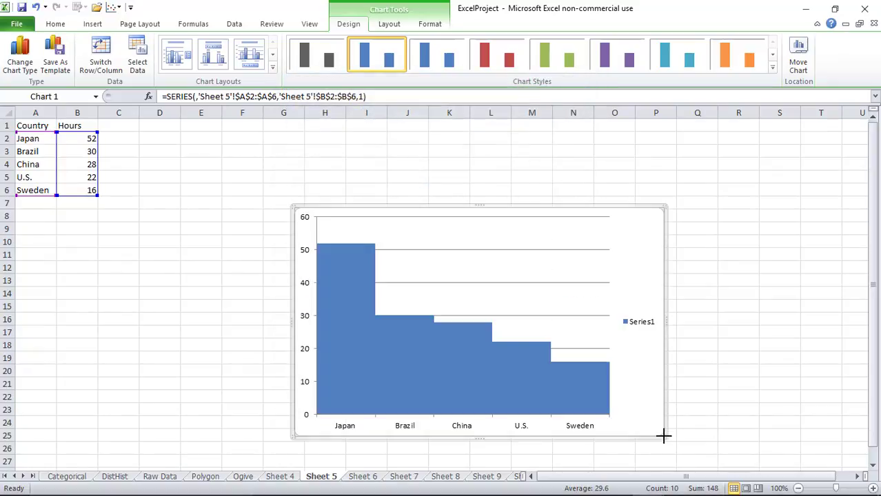
Add placeholder titles for both axes and a chart title above the chart
{"action": "left_click", "coordinate": [390, 26]}
{"action": "left_click", "coordinate": [231, 67]}
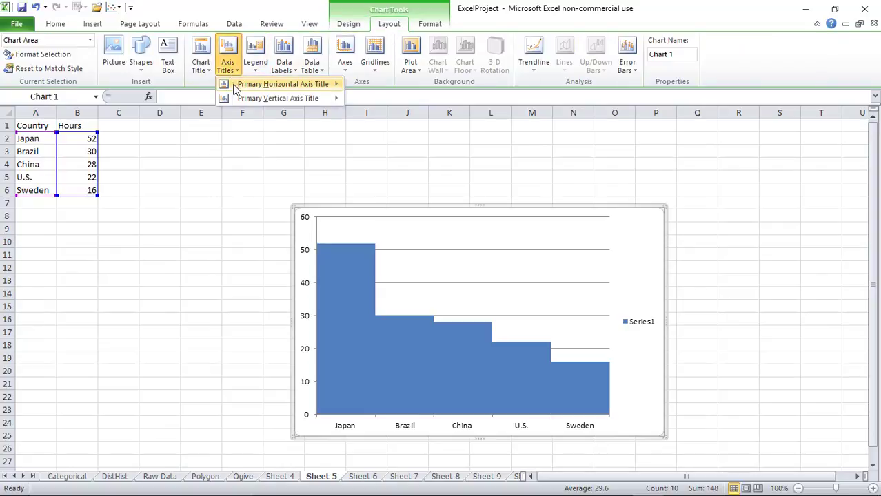
{"action": "mouse_move", "coordinate": [241, 84]}
{"action": "left_click", "coordinate": [378, 117]}
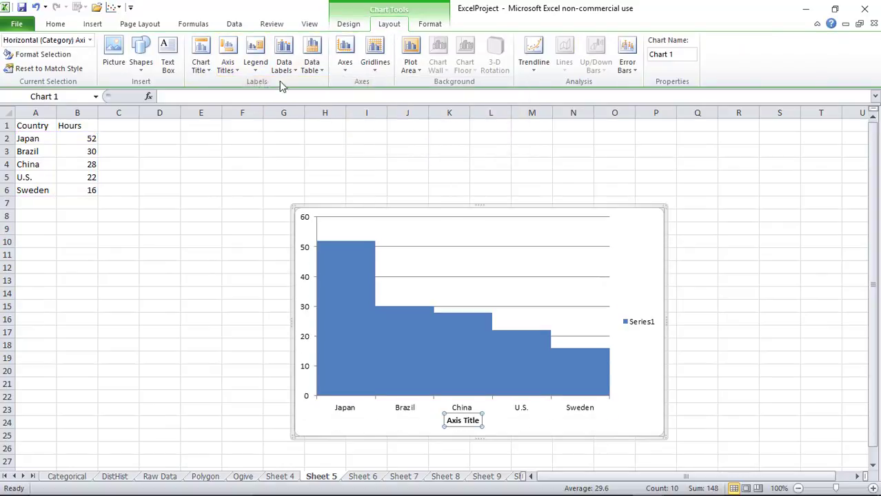
{"action": "left_click", "coordinate": [229, 66]}
{"action": "mouse_move", "coordinate": [235, 97]}
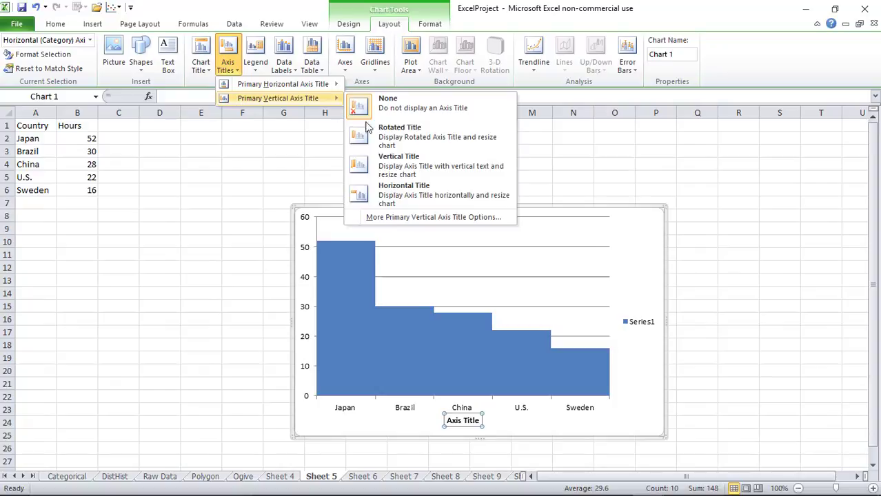
{"action": "left_click", "coordinate": [393, 193]}
{"action": "left_click", "coordinate": [198, 69]}
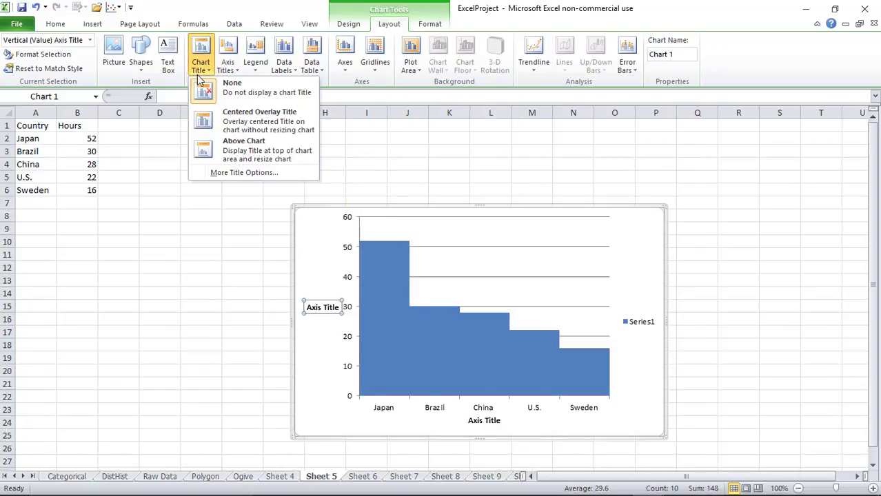
{"action": "left_click", "coordinate": [218, 147]}
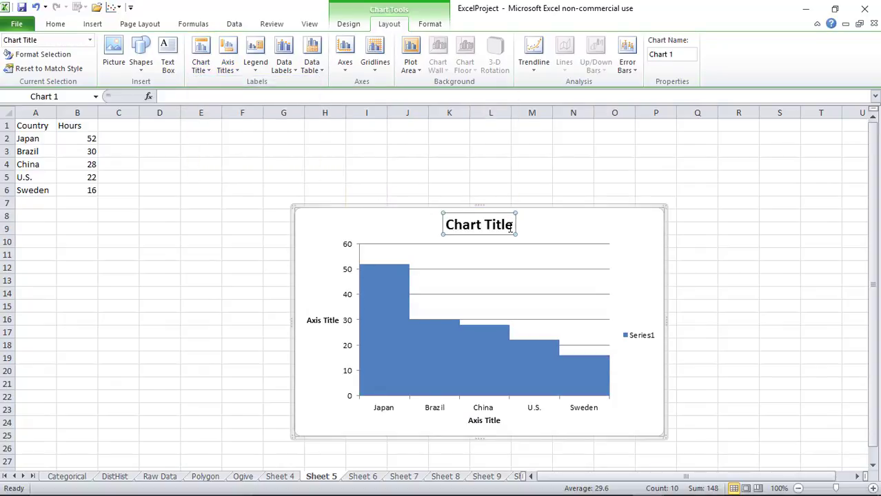
Enter 'Pareto' as the chart title, 'Country' and 'Hours' as axis titles
{"action": "triple_click", "coordinate": [511, 228]}
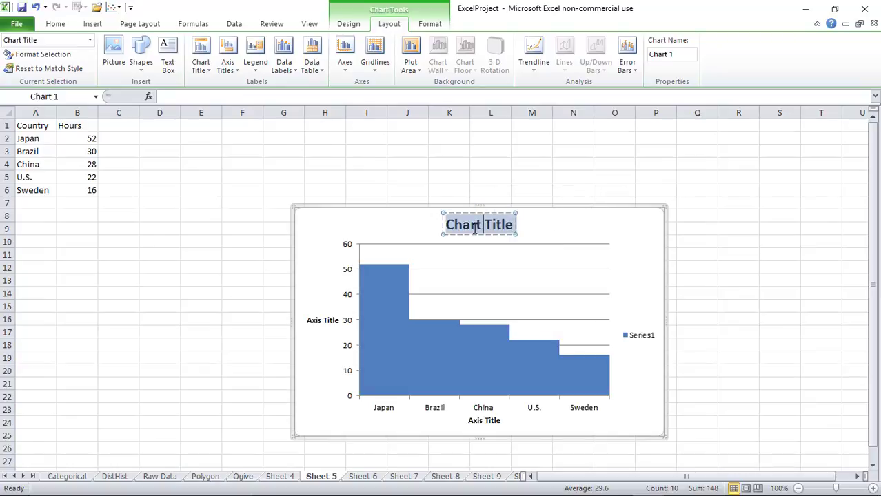
{"action": "type", "text": "Pareto"}
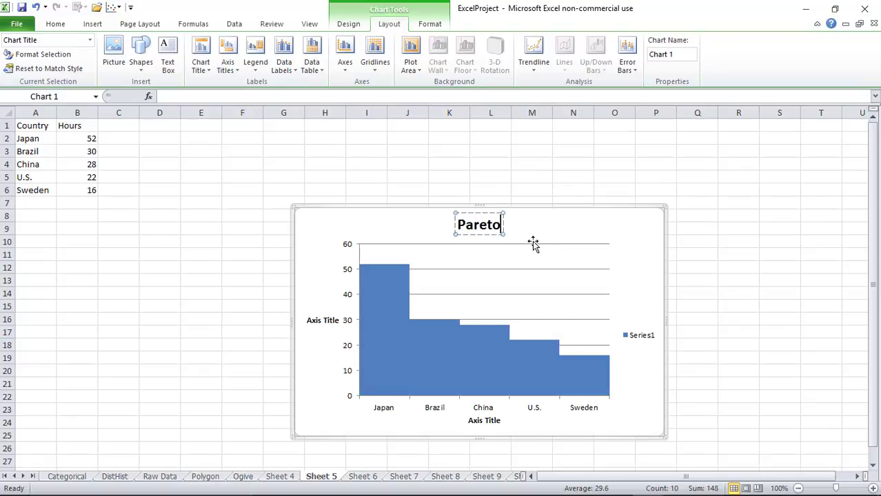
{"action": "left_click", "coordinate": [504, 424]}
{"action": "left_click", "coordinate": [504, 423]}
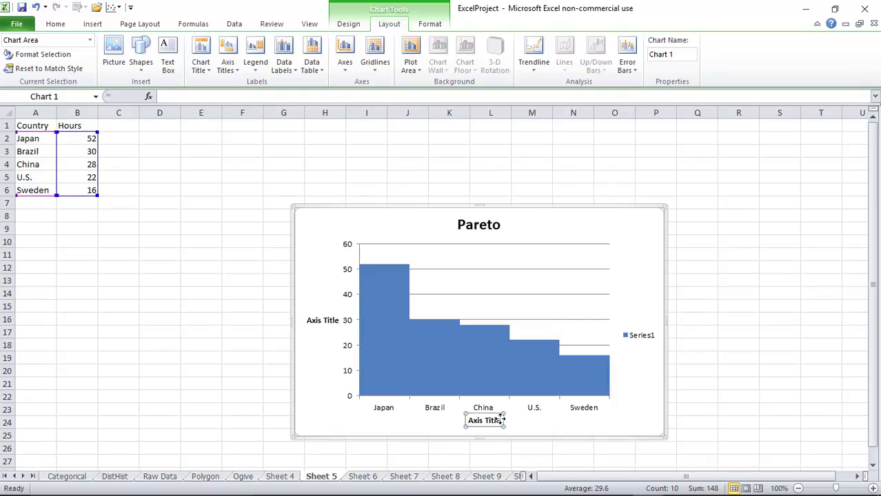
{"action": "left_click_drag", "start_coordinate": [504, 423], "coordinate": [483, 424]}
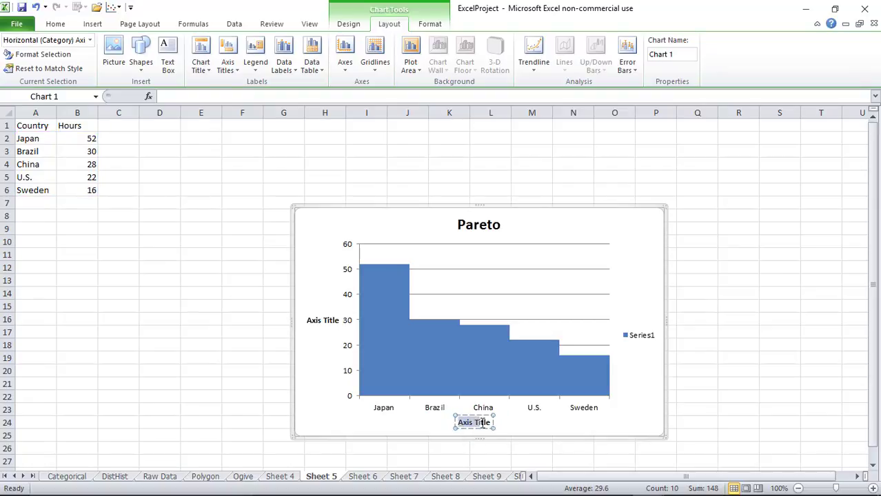
{"action": "type", "text": "Country"}
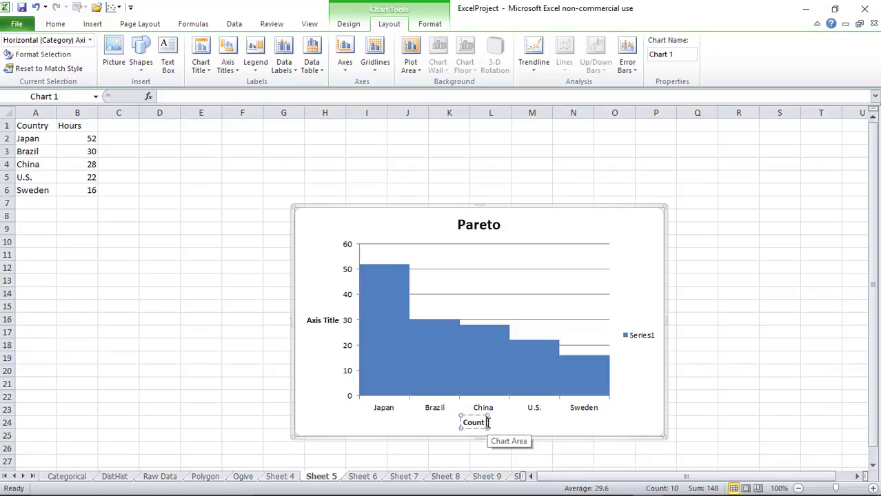
{"action": "left_click", "coordinate": [338, 320]}
{"action": "left_click_drag", "start_coordinate": [337, 320], "coordinate": [306, 321]}
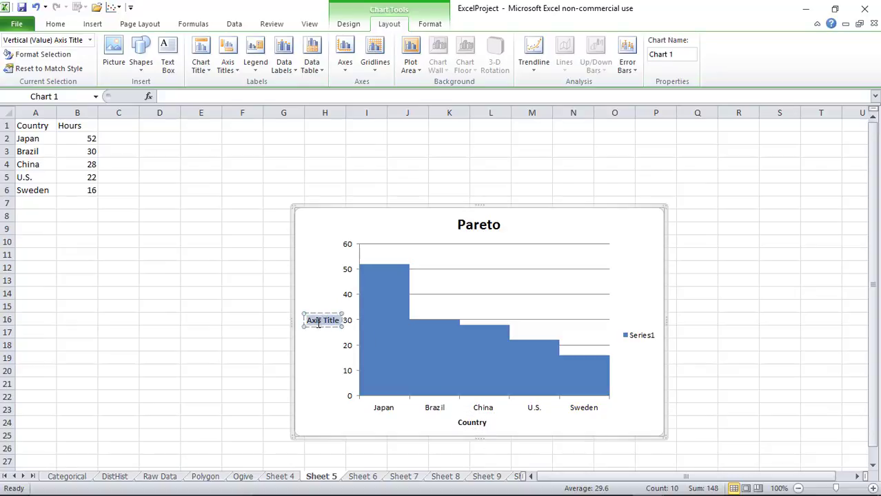
{"action": "type", "text": "Hours"}
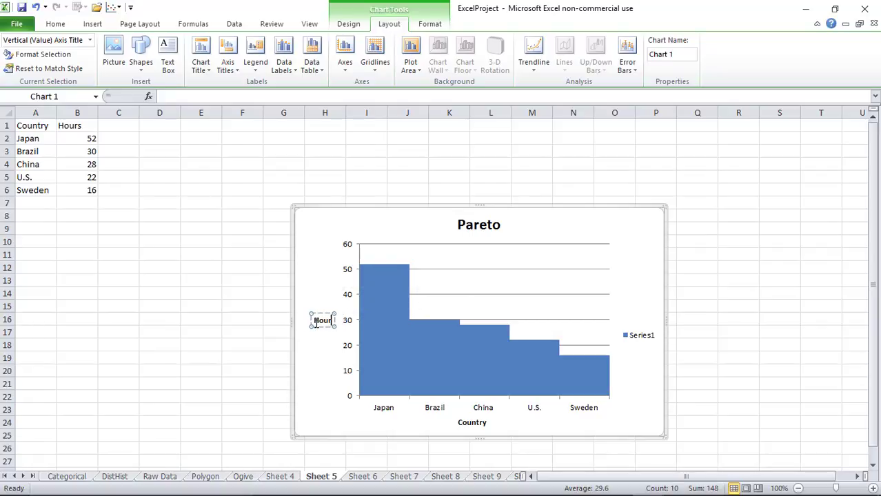
{"action": "left_click", "coordinate": [316, 366]}
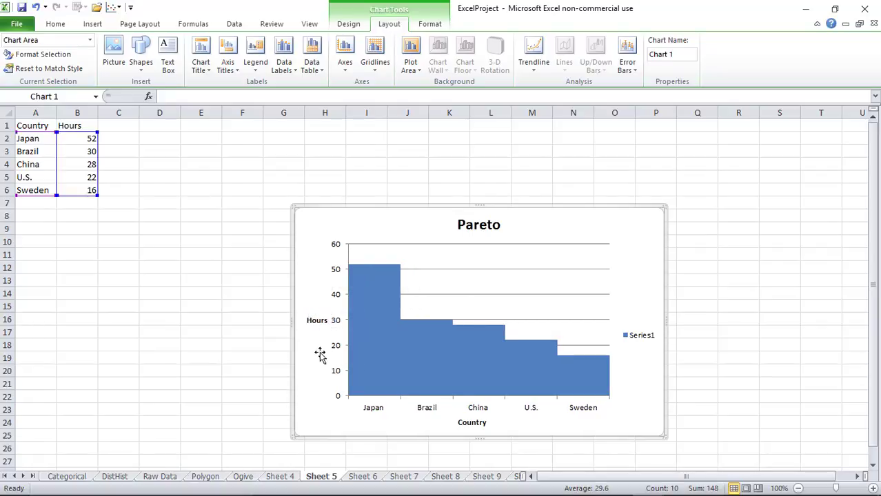
Rename Sheet 5 to 'Pareto'
{"action": "double_click", "coordinate": [322, 477]}
{"action": "type", "text": "Pareto"}
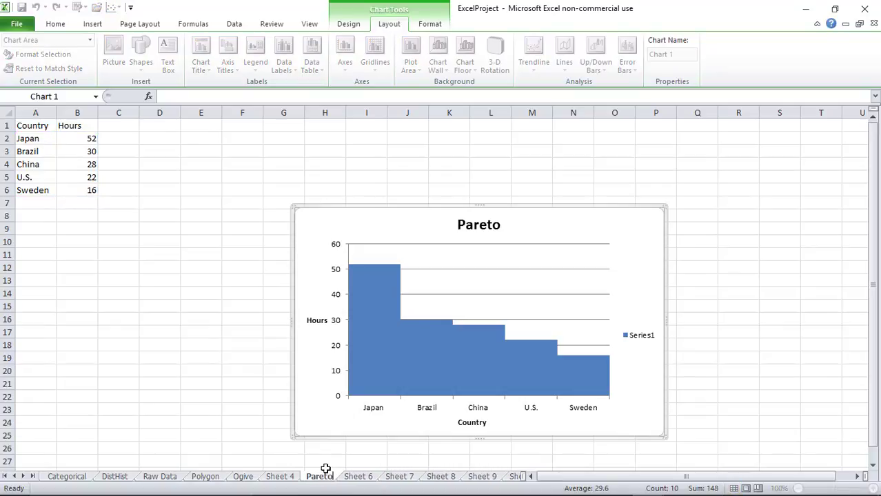
{"action": "left_click", "coordinate": [154, 343]}
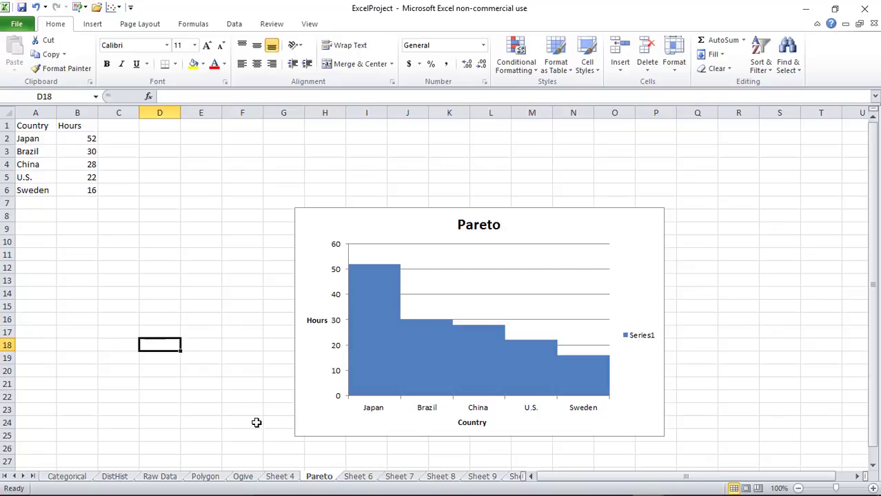
Check the course page project list in Firefox, then return to the ExcelProject workbook
{"action": "mouse_move", "coordinate": [387, 492]}
{"action": "left_click", "coordinate": [458, 486]}
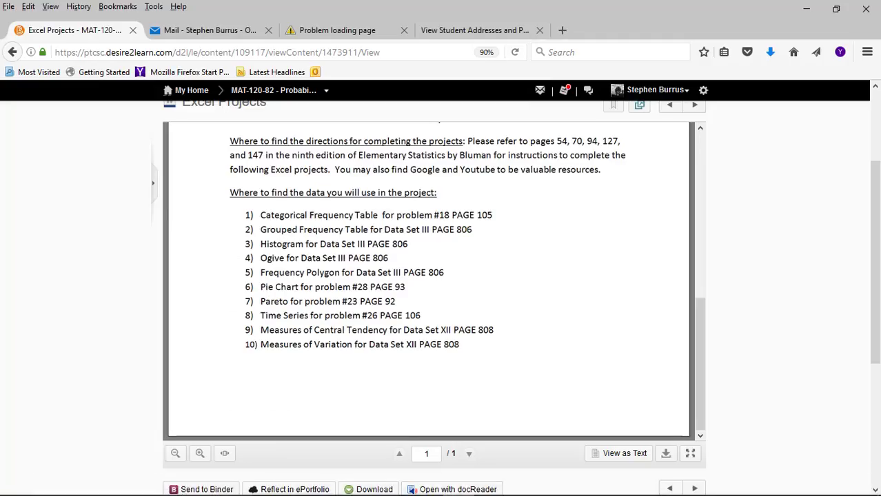
{"action": "mouse_move", "coordinate": [462, 492]}
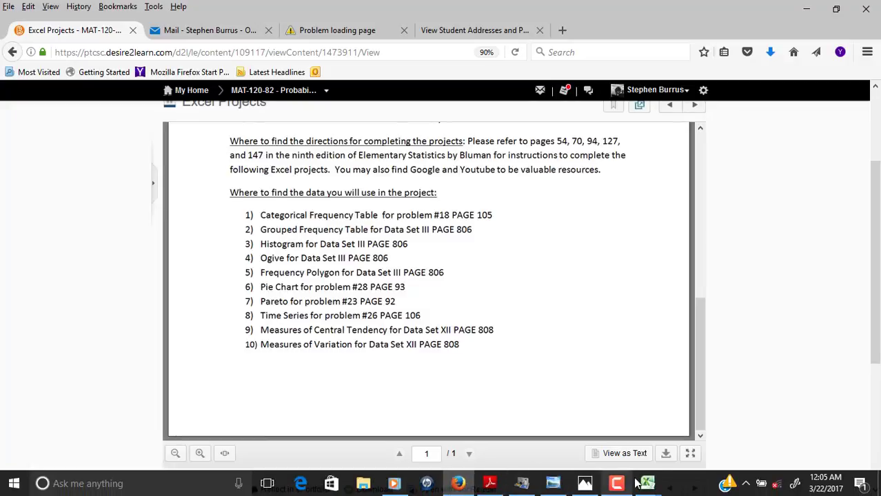
{"action": "mouse_move", "coordinate": [648, 484]}
{"action": "left_click", "coordinate": [679, 441]}
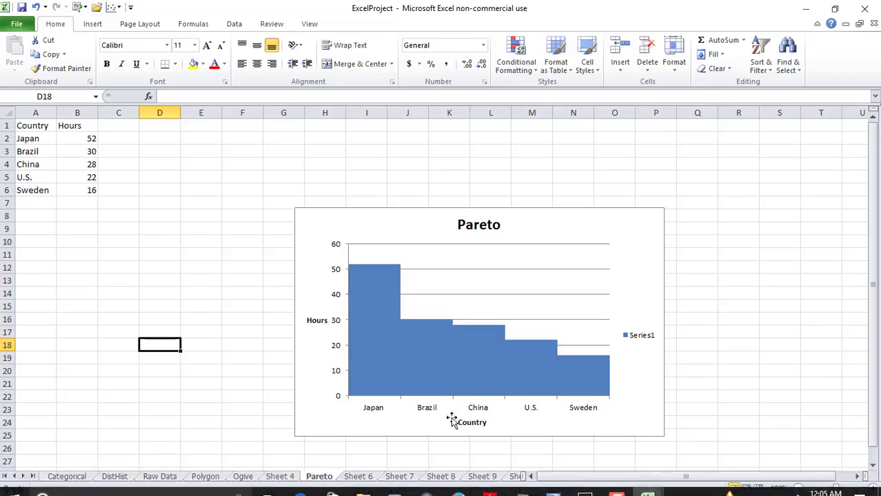
On Sheet 6, select the activity percentages in A2:B6 and show the Pie chart choices
{"action": "left_click", "coordinate": [360, 477]}
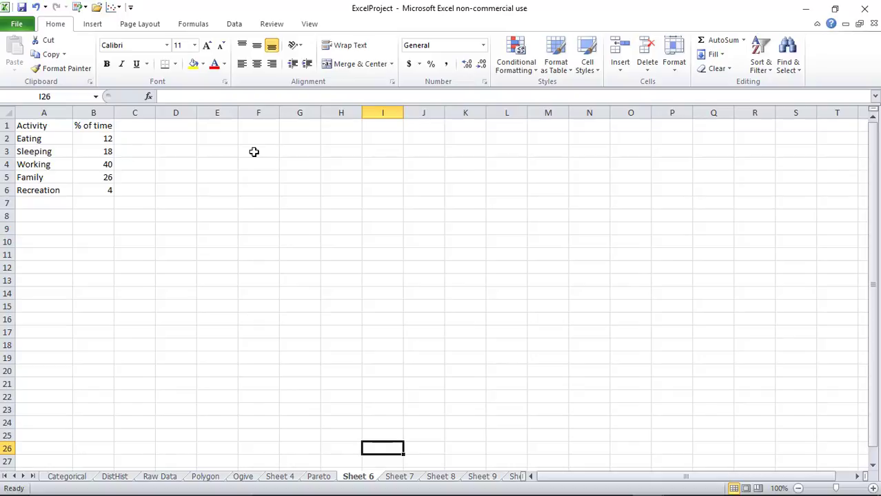
{"action": "left_click", "coordinate": [95, 26]}
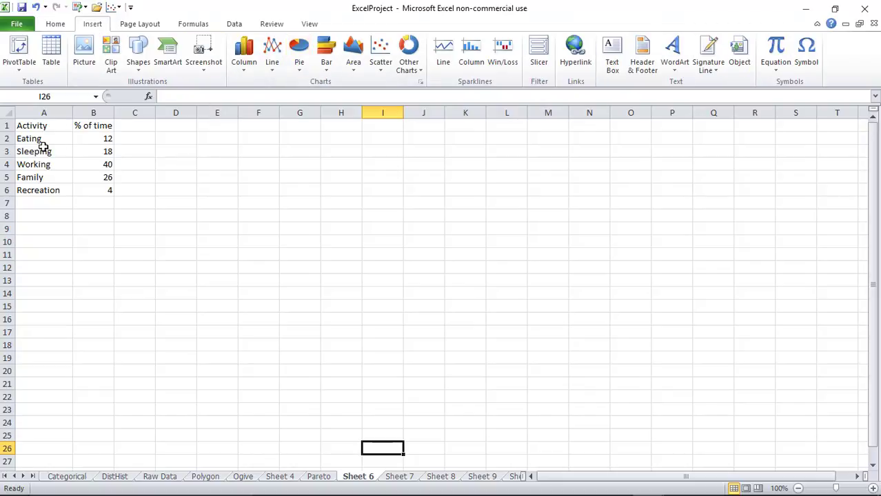
{"action": "left_click_drag", "start_coordinate": [40, 140], "coordinate": [97, 189]}
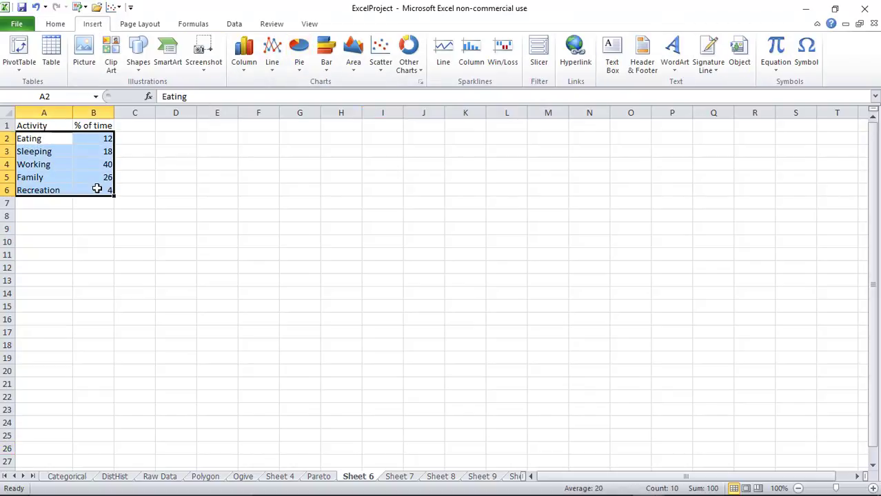
{"action": "left_click", "coordinate": [299, 65]}
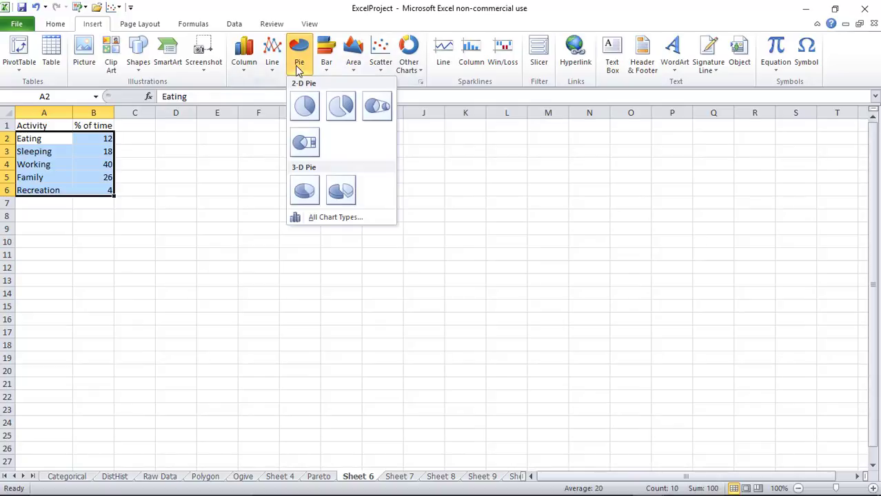
Insert a 2-D pie chart of the activities with the title 'Pie Chart' above it
{"action": "left_click", "coordinate": [304, 105]}
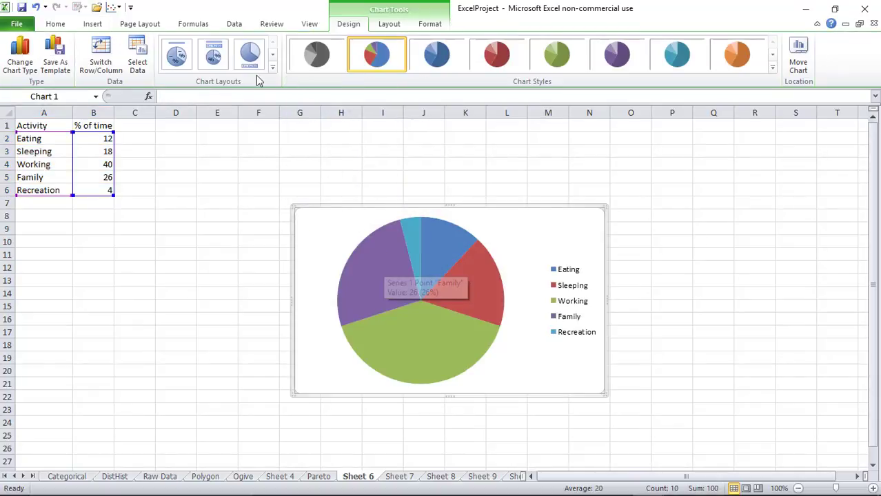
{"action": "left_click", "coordinate": [387, 26]}
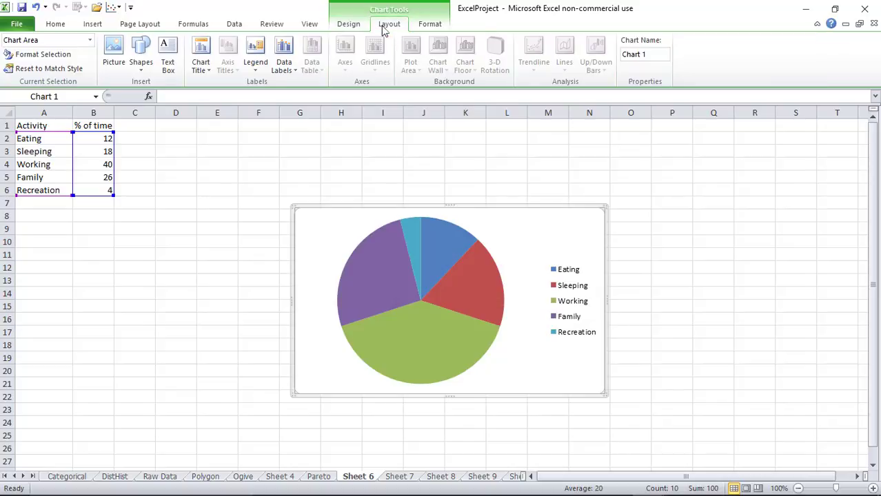
{"action": "left_click", "coordinate": [210, 64]}
{"action": "left_click", "coordinate": [214, 158]}
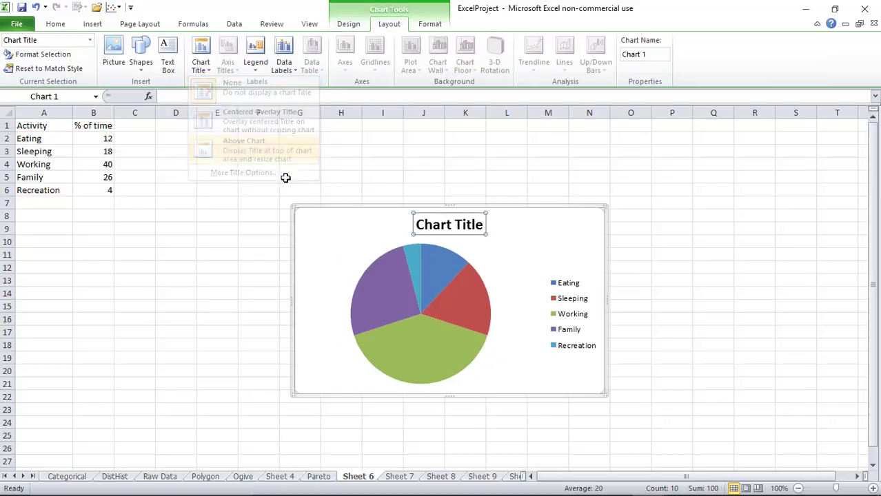
{"action": "triple_click", "coordinate": [471, 224]}
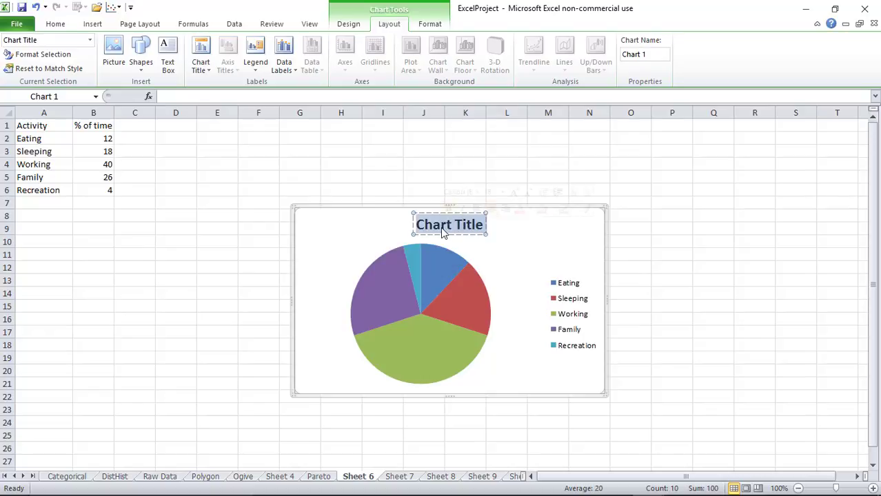
{"action": "type", "text": "Pie Chart"}
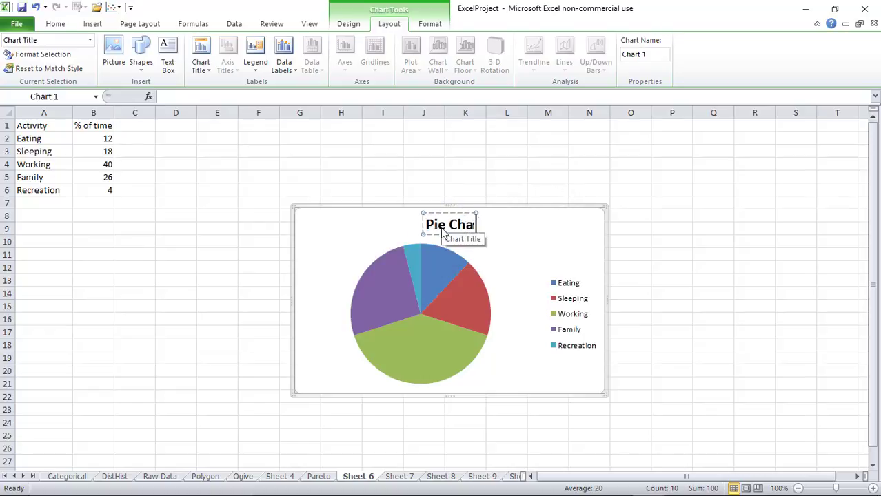
Rename Sheet 6 to 'Pie Chart' and bring up the course page in Firefox
{"action": "double_click", "coordinate": [364, 476]}
{"action": "type", "text": "Pie Chart"}
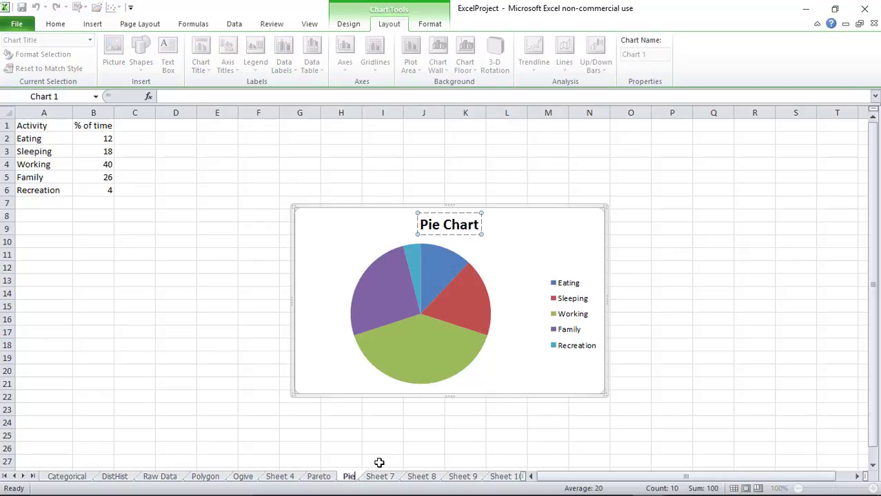
{"action": "left_click", "coordinate": [129, 355]}
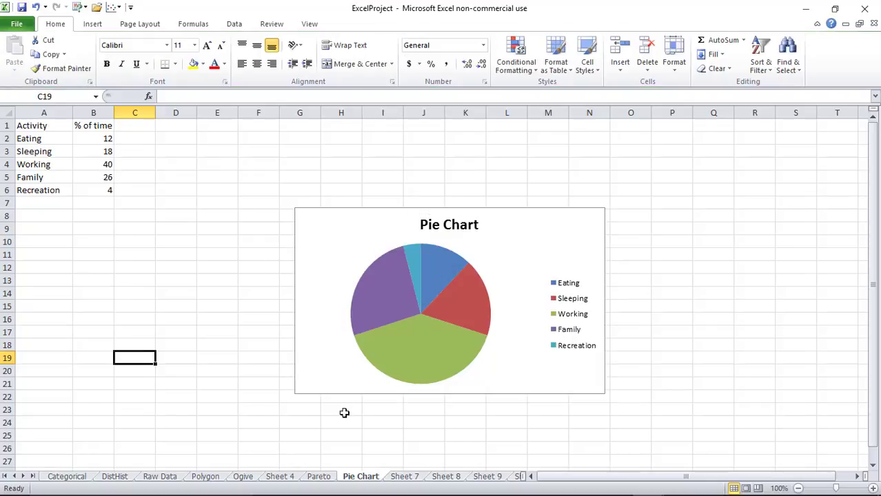
{"action": "mouse_move", "coordinate": [403, 494]}
{"action": "left_click", "coordinate": [459, 483]}
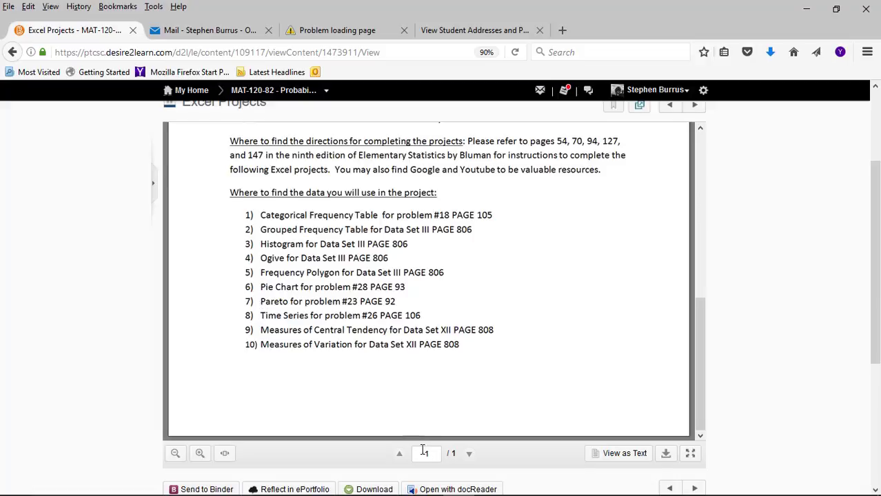
Return from the Desire2Learn project list to the ExcelProject workbook in Excel
{"action": "mouse_move", "coordinate": [552, 493]}
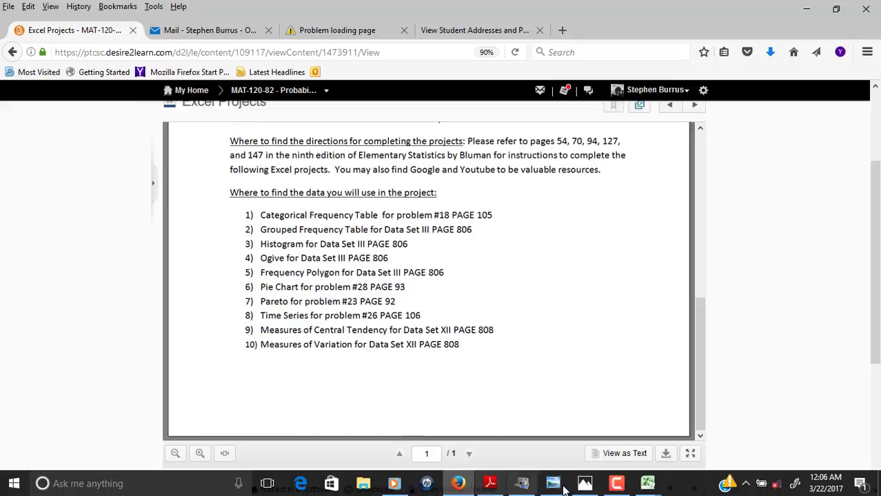
{"action": "mouse_move", "coordinate": [648, 486]}
{"action": "left_click", "coordinate": [688, 422]}
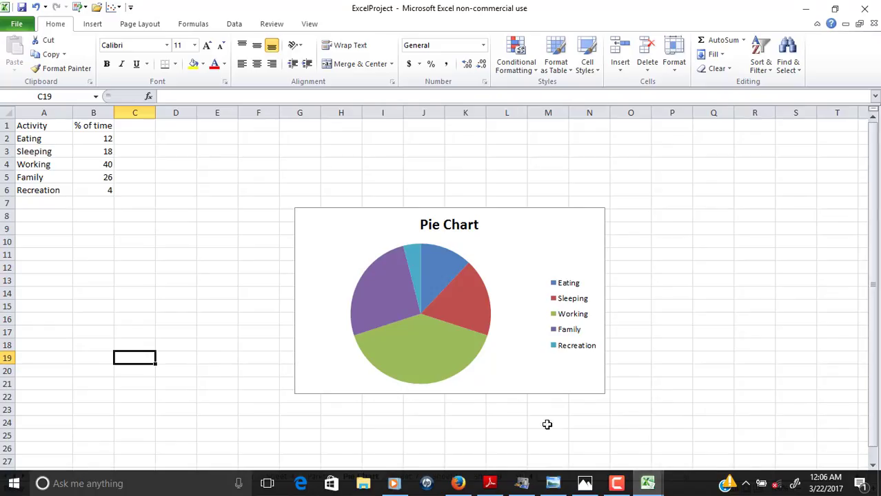
Insert a 2-D line chart of Sheet 7's year and profit data in A2:B8
{"action": "left_click", "coordinate": [404, 477]}
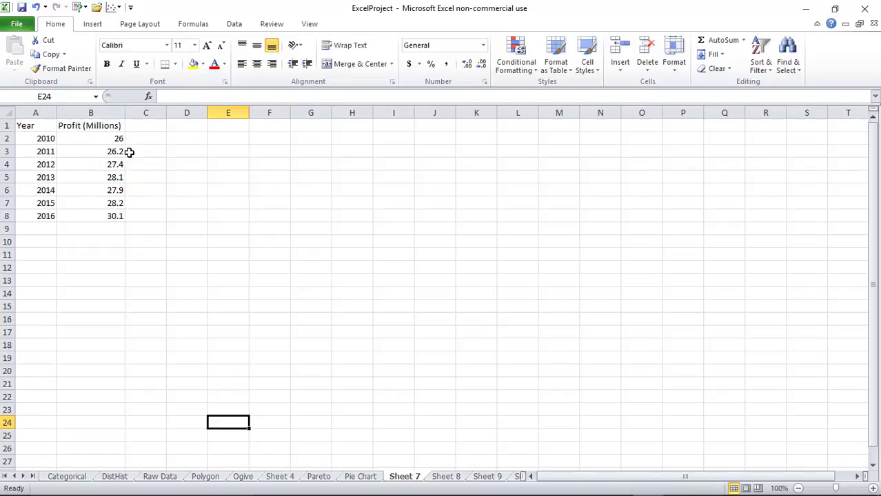
{"action": "left_click_drag", "start_coordinate": [27, 138], "coordinate": [114, 215]}
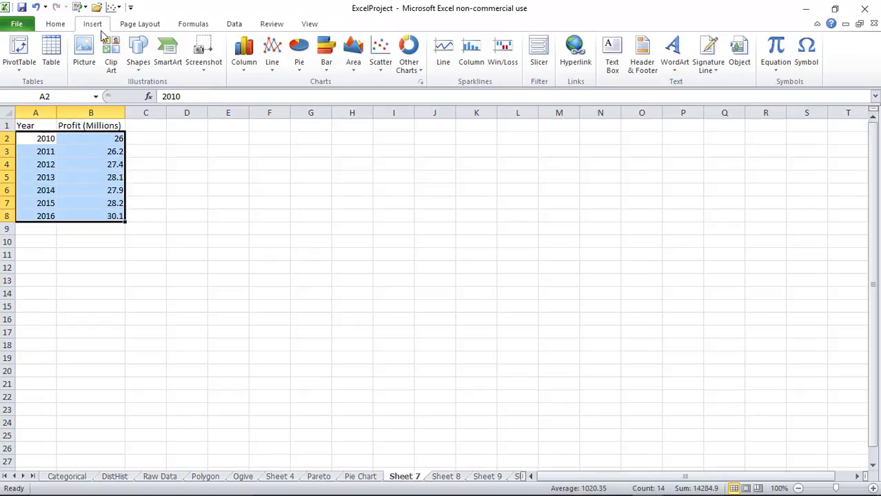
{"action": "left_click", "coordinate": [272, 54]}
{"action": "left_click", "coordinate": [282, 109]}
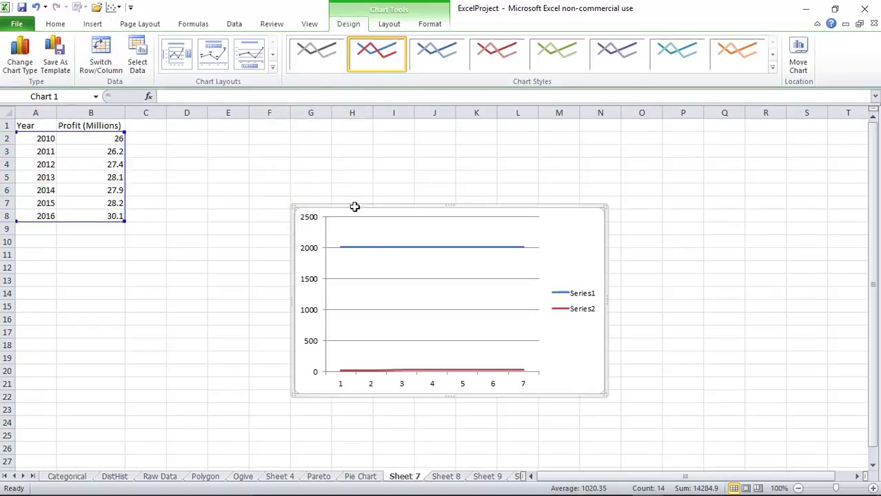
Delete the Series1 year line and enlarge the chart down to about row 24
{"action": "left_click", "coordinate": [408, 250]}
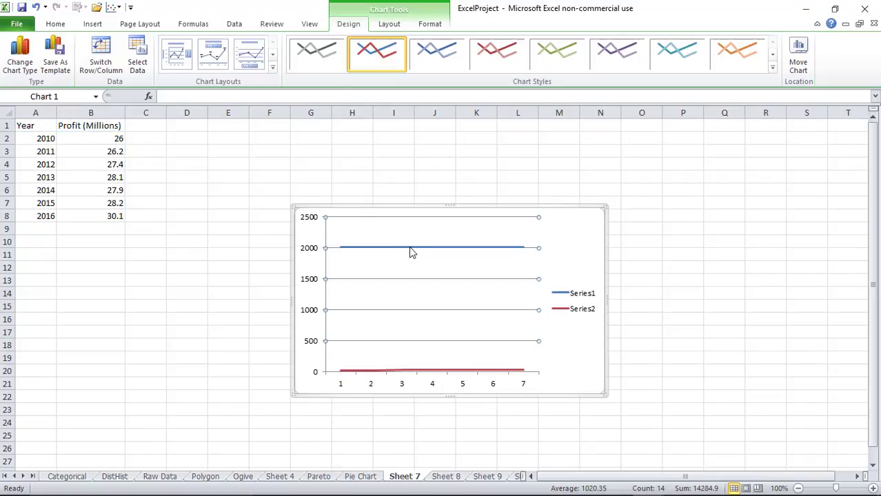
{"action": "left_click", "coordinate": [413, 247]}
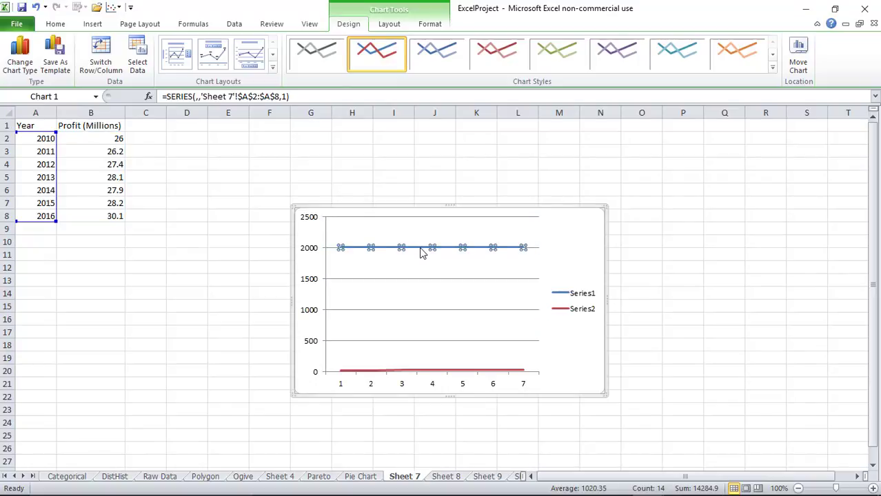
{"action": "key", "text": "Delete"}
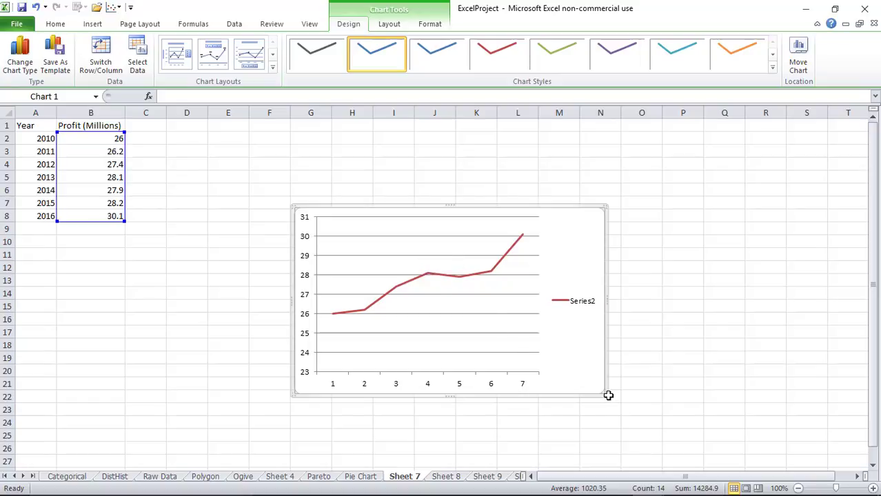
{"action": "left_click_drag", "start_coordinate": [602, 393], "coordinate": [660, 421]}
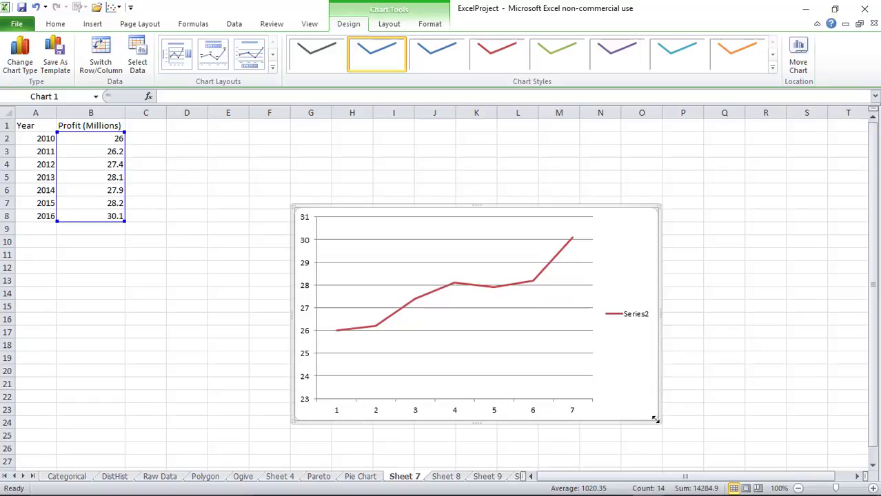
{"action": "left_click", "coordinate": [389, 24]}
Add a vertical axis title and a title below the horizontal axis
{"action": "left_click", "coordinate": [227, 63]}
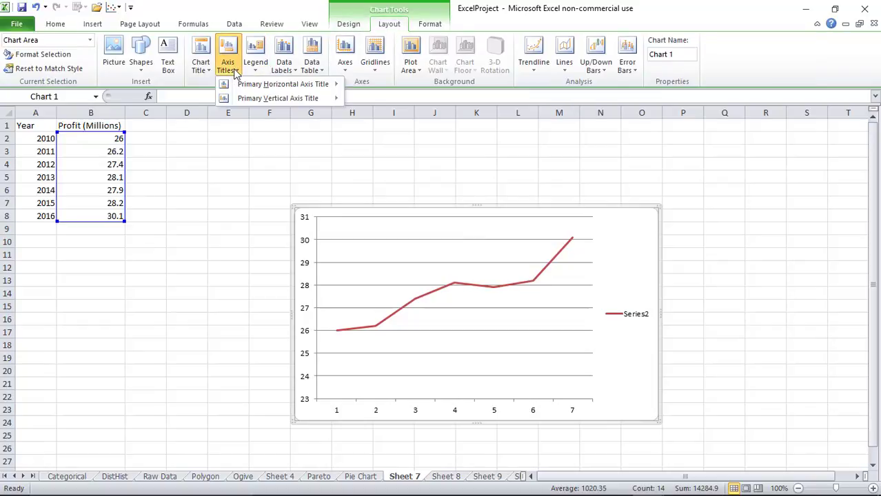
{"action": "mouse_move", "coordinate": [241, 101]}
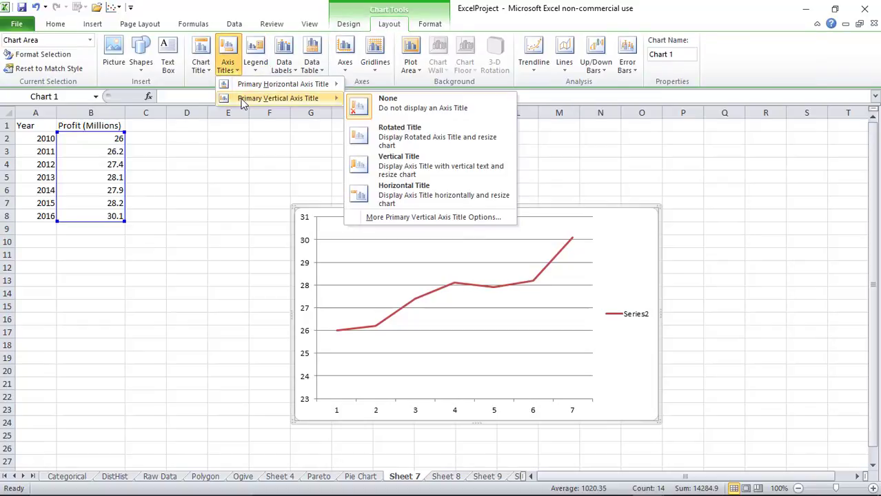
{"action": "left_click", "coordinate": [406, 194]}
{"action": "left_click", "coordinate": [227, 66]}
{"action": "mouse_move", "coordinate": [234, 86]}
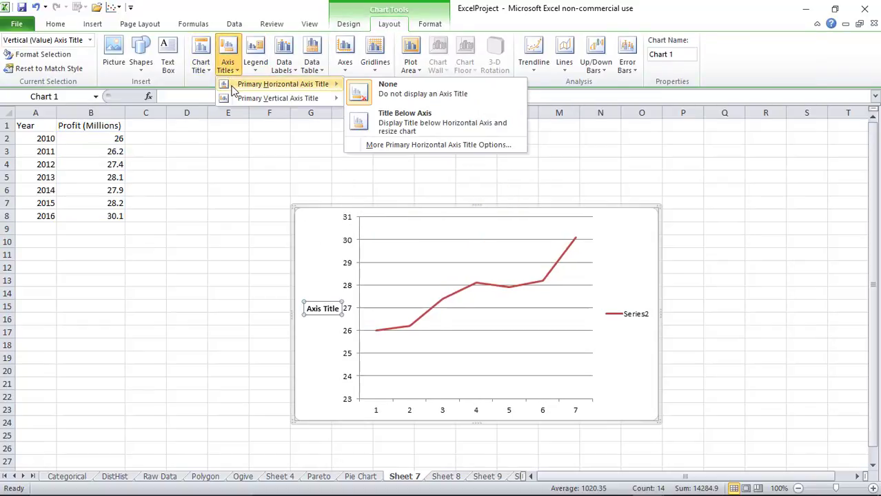
{"action": "left_click", "coordinate": [399, 128]}
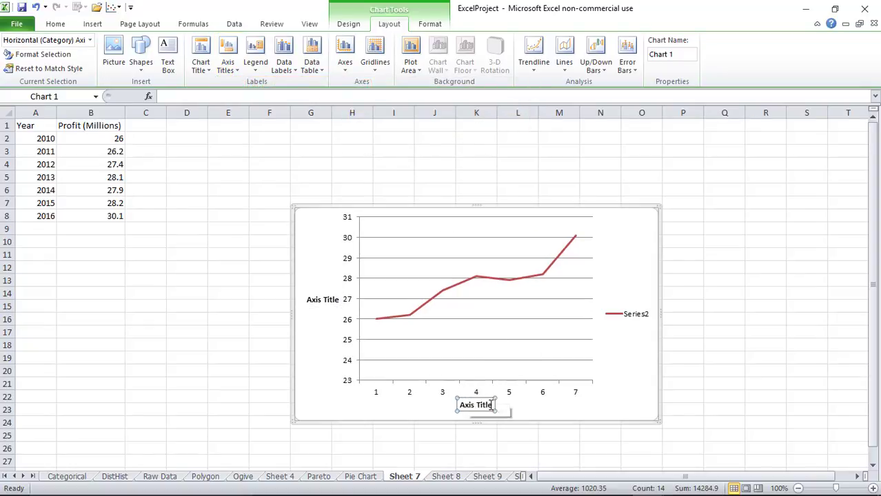
Label the horizontal axis 'Years' and the vertical axis 'Profit (Millions)'
{"action": "left_click_drag", "start_coordinate": [495, 405], "coordinate": [470, 410]}
{"action": "type", "text": "Years"}
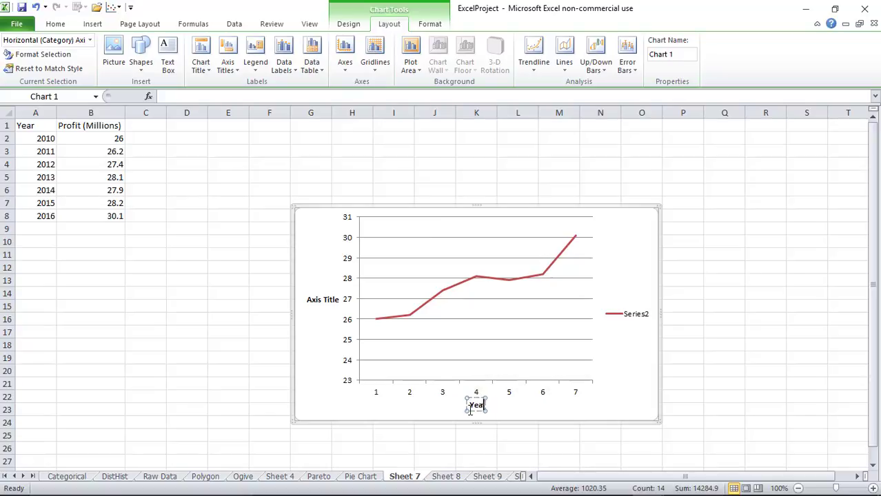
{"action": "left_click", "coordinate": [337, 299]}
{"action": "left_click_drag", "start_coordinate": [337, 299], "coordinate": [306, 300]}
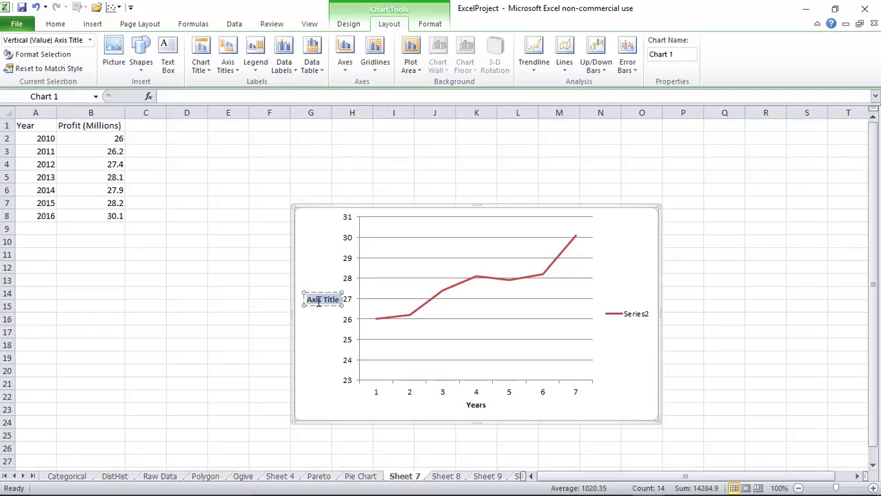
{"action": "type", "text": "Profit"}
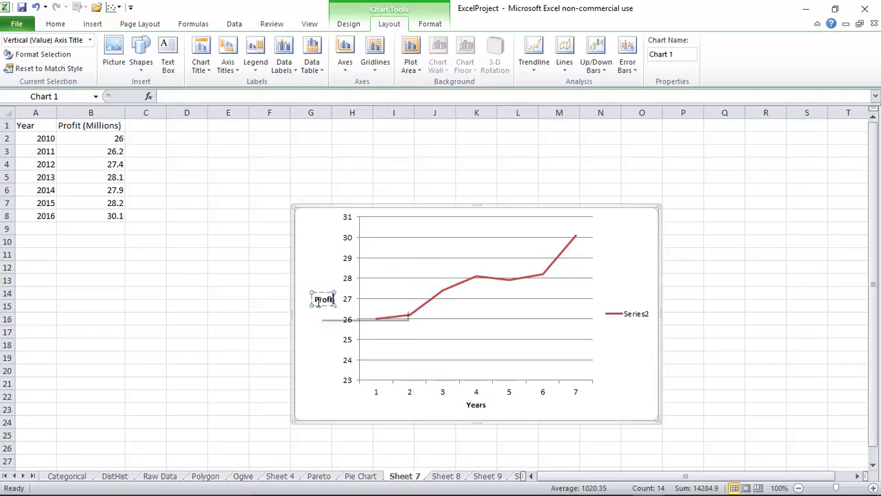
{"action": "type", "text": " (M"}
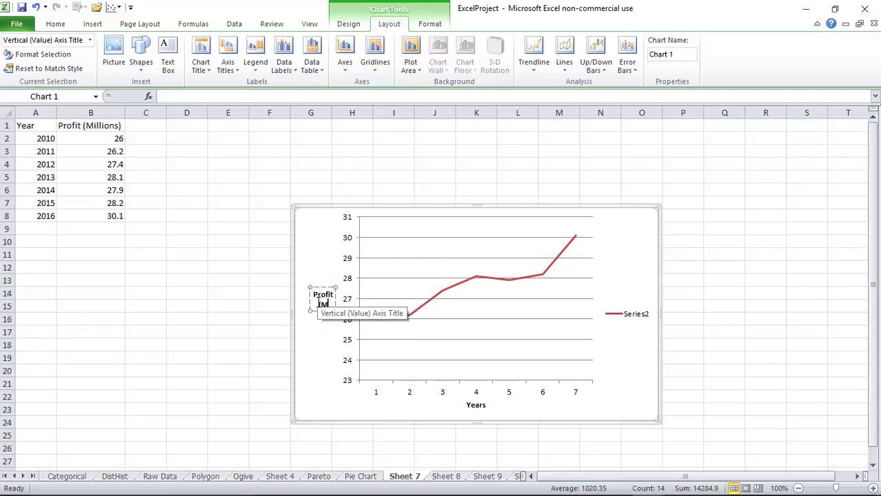
{"action": "type", "text": "illions)"}
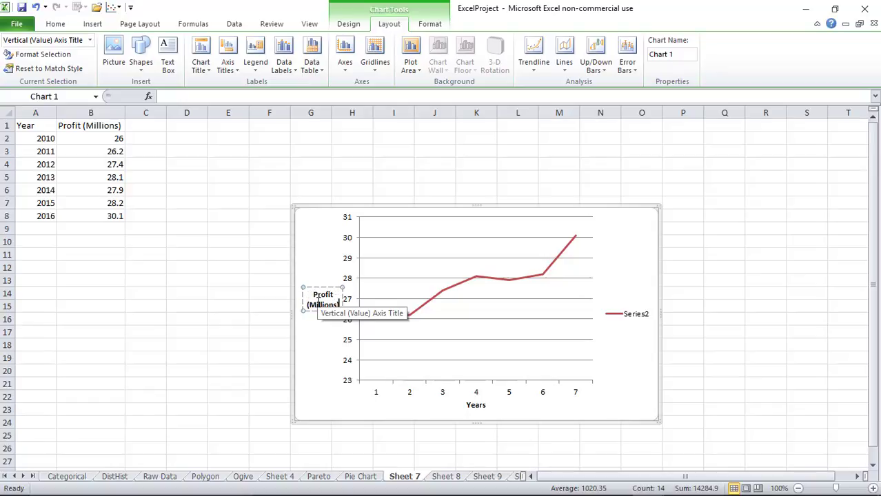
Open the Select Data settings from the horizontal axis's right-click menu
{"action": "left_click", "coordinate": [375, 392]}
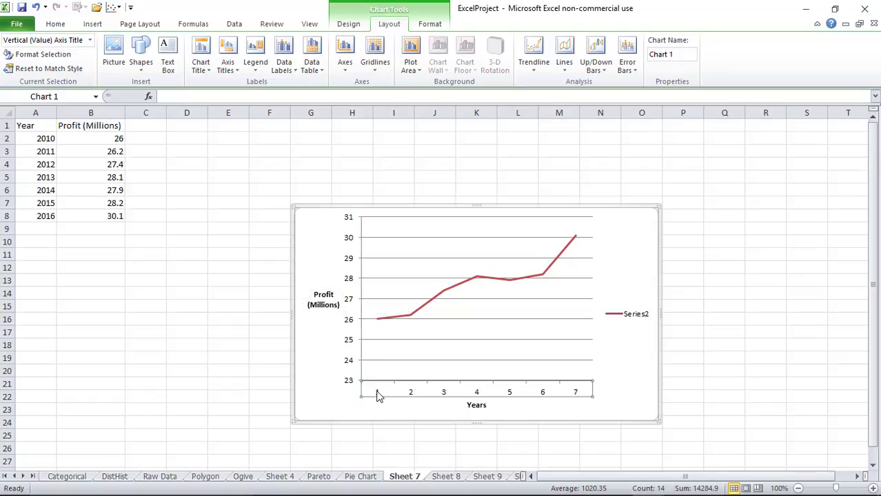
{"action": "right_click", "coordinate": [377, 394]}
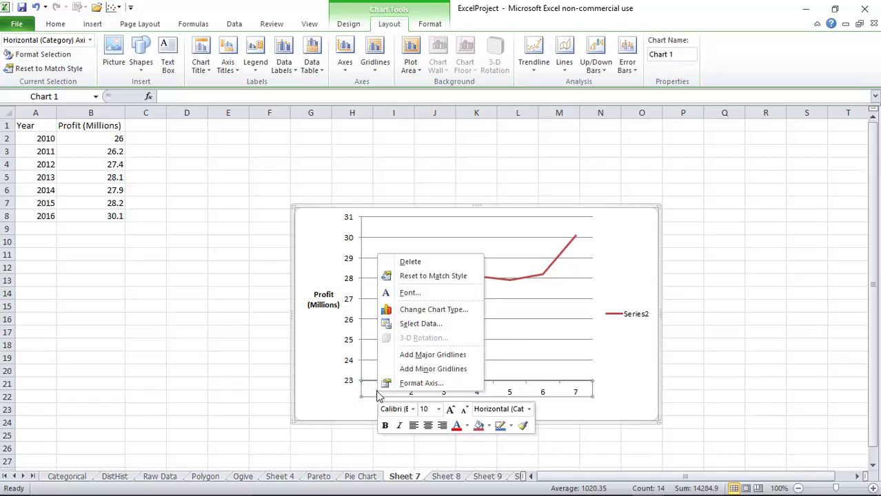
{"action": "left_click", "coordinate": [412, 325]}
Use the years in A2:A8 as the horizontal axis labels
{"action": "left_click", "coordinate": [697, 248]}
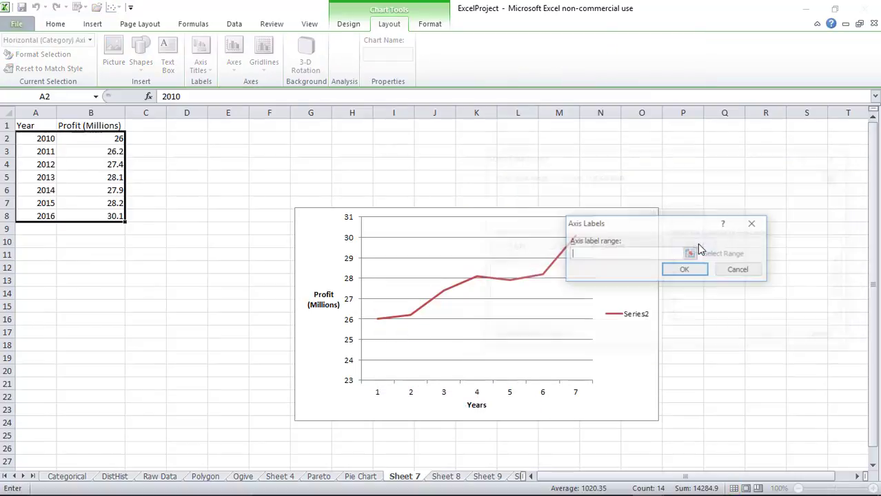
{"action": "left_click_drag", "start_coordinate": [50, 142], "coordinate": [42, 215]}
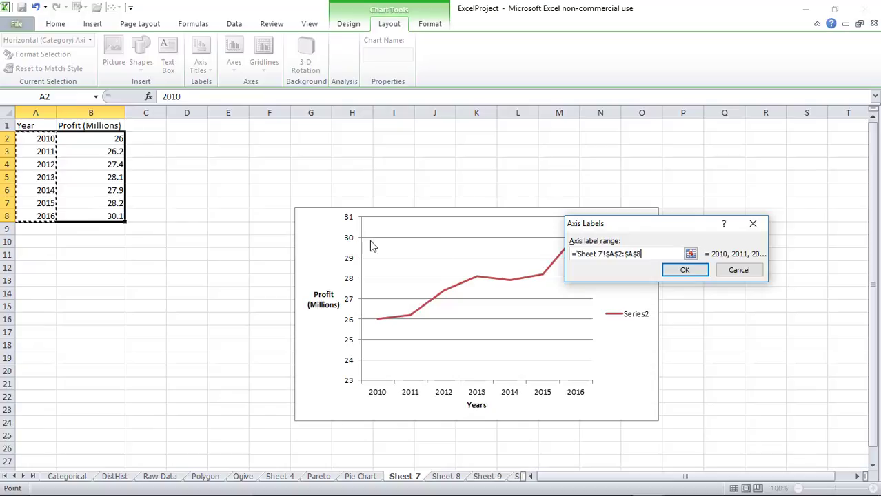
{"action": "left_click", "coordinate": [683, 272]}
{"action": "left_click", "coordinate": [771, 338]}
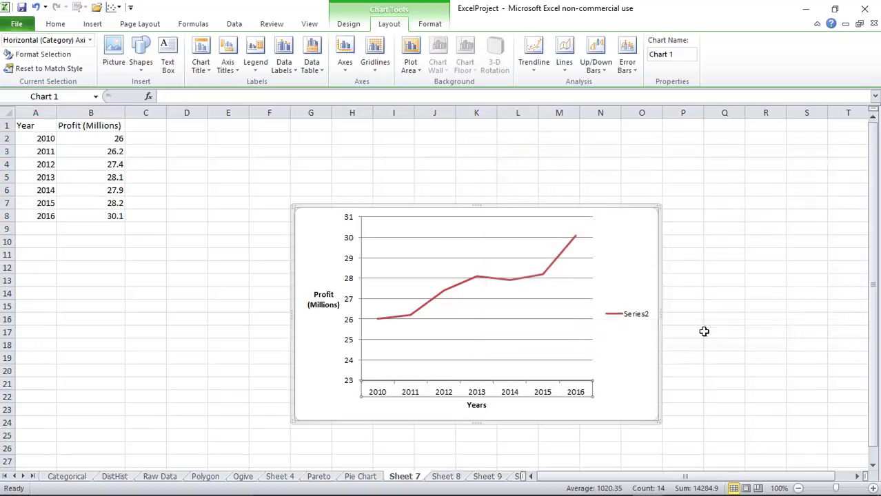
Title the chart 'Time Series' above it and start renaming Sheet 7 to 'Time Series'
{"action": "left_click", "coordinate": [200, 62]}
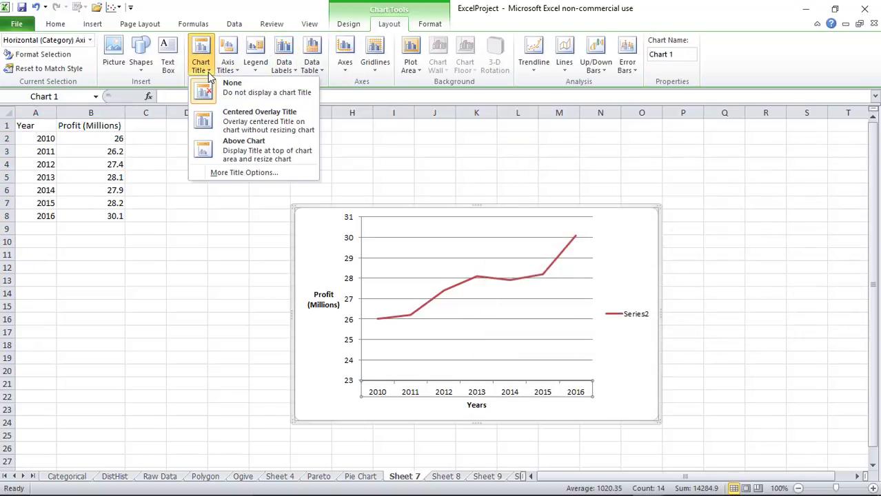
{"action": "left_click", "coordinate": [228, 146]}
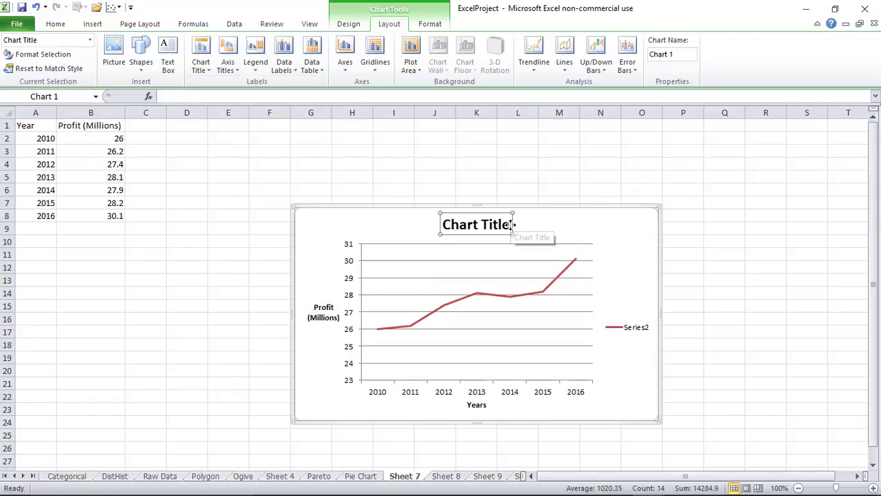
{"action": "left_click_drag", "start_coordinate": [511, 225], "coordinate": [441, 224]}
{"action": "type", "text": "Time Series"}
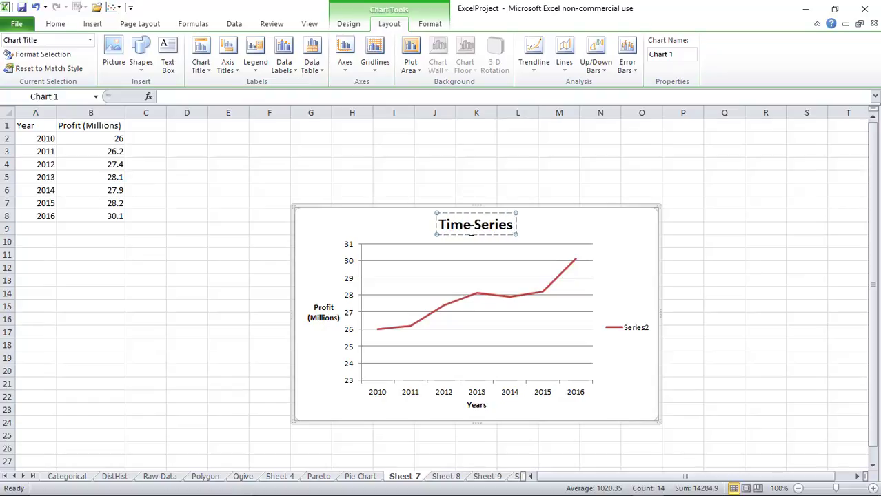
{"action": "double_click", "coordinate": [404, 476]}
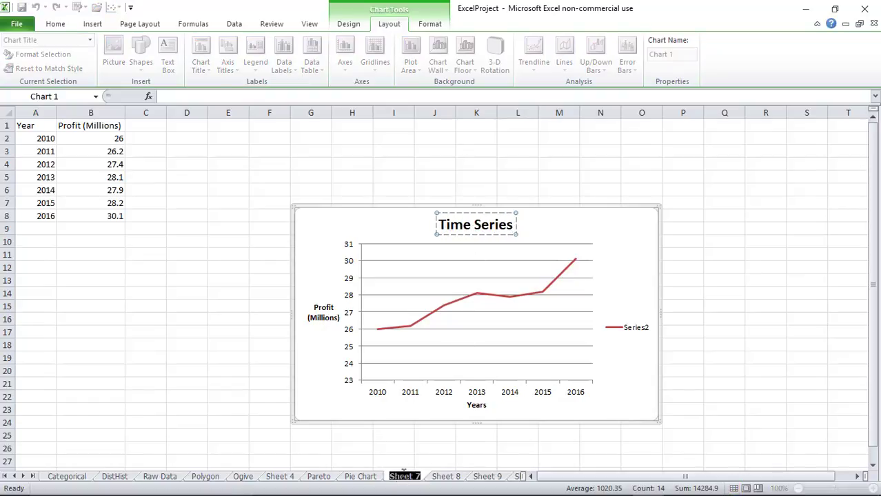
{"action": "type", "text": "T"}
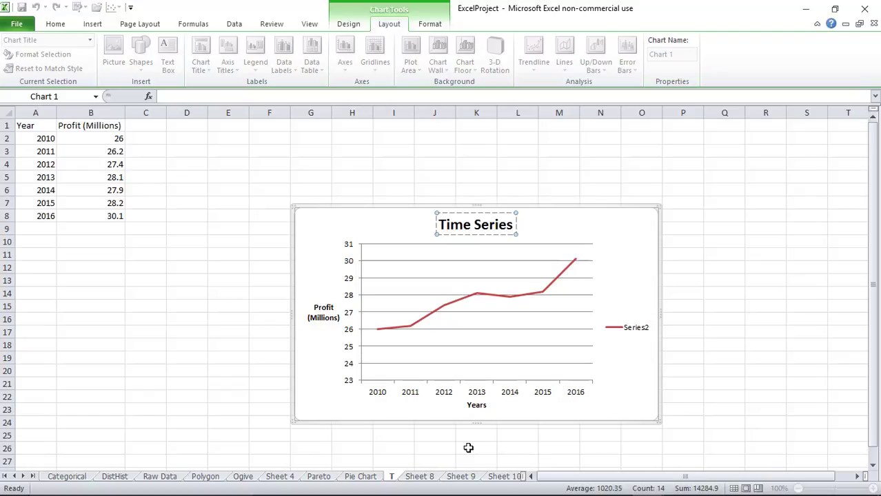
{"action": "type", "text": "ime Serie"}
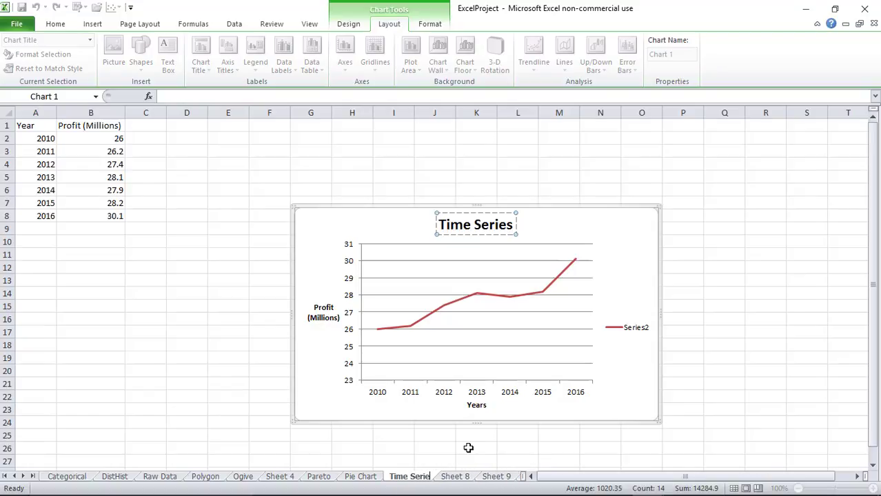
{"action": "type", "text": "s"}
Commit the 'Time Series' sheet name and view the Excel Projects course page in Firefox
{"action": "left_click", "coordinate": [129, 370]}
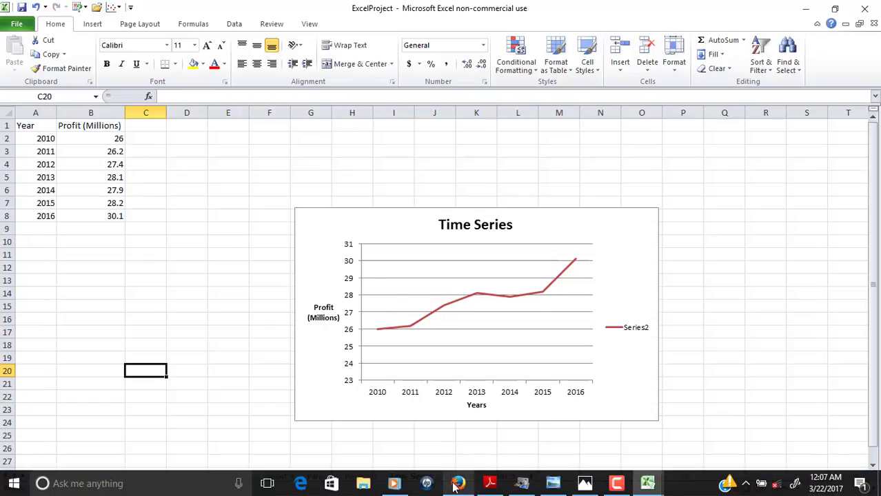
{"action": "left_click", "coordinate": [457, 483]}
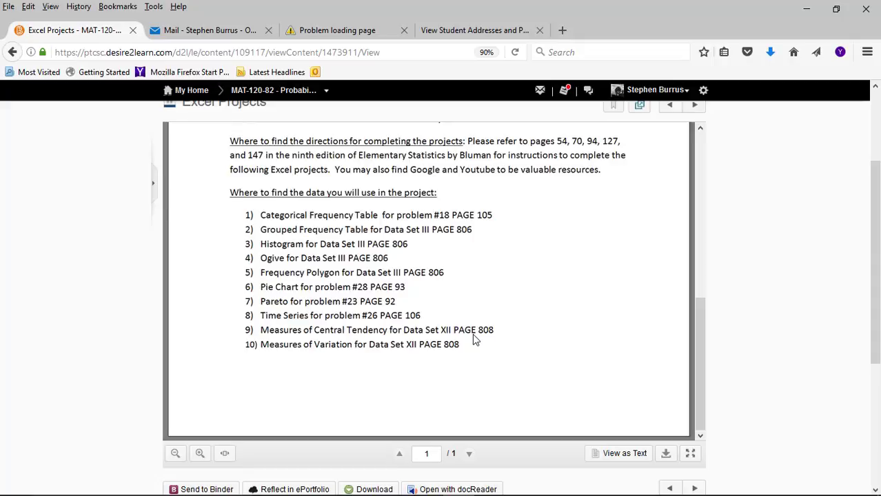
{"action": "mouse_move", "coordinate": [629, 491]}
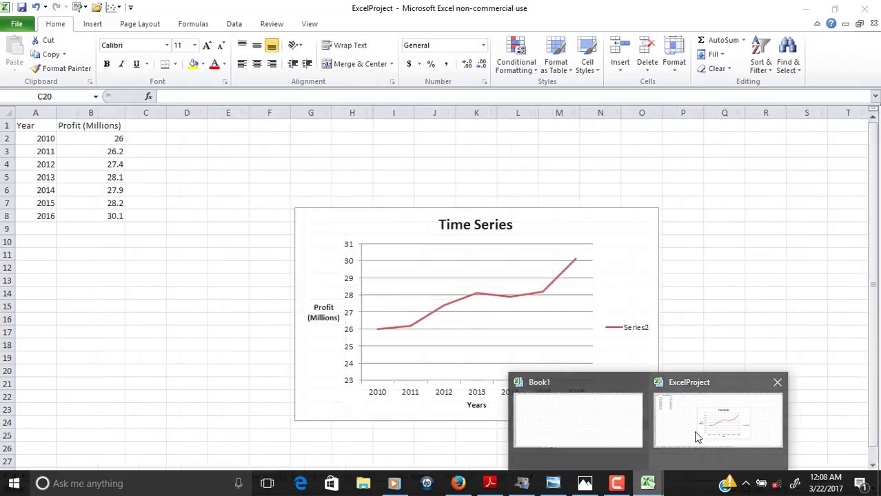
Back in the ExcelProject workbook, go to Sheet 8 after checking Sheets 9 and 10
{"action": "left_click", "coordinate": [693, 431]}
{"action": "left_click", "coordinate": [506, 477]}
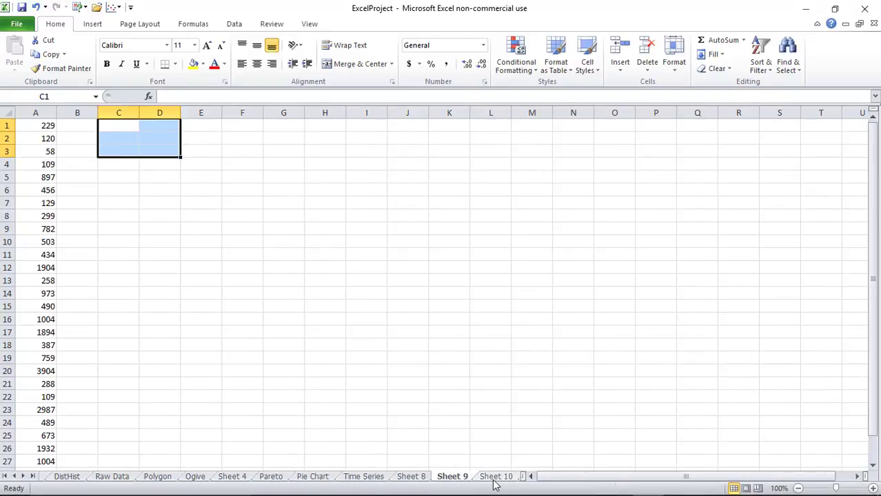
{"action": "left_click", "coordinate": [488, 477]}
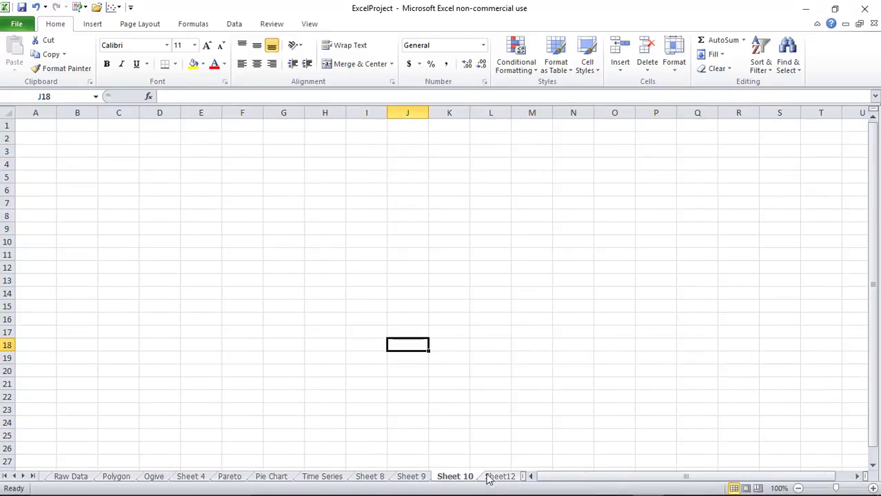
{"action": "left_click", "coordinate": [416, 480]}
{"action": "left_click", "coordinate": [381, 478]}
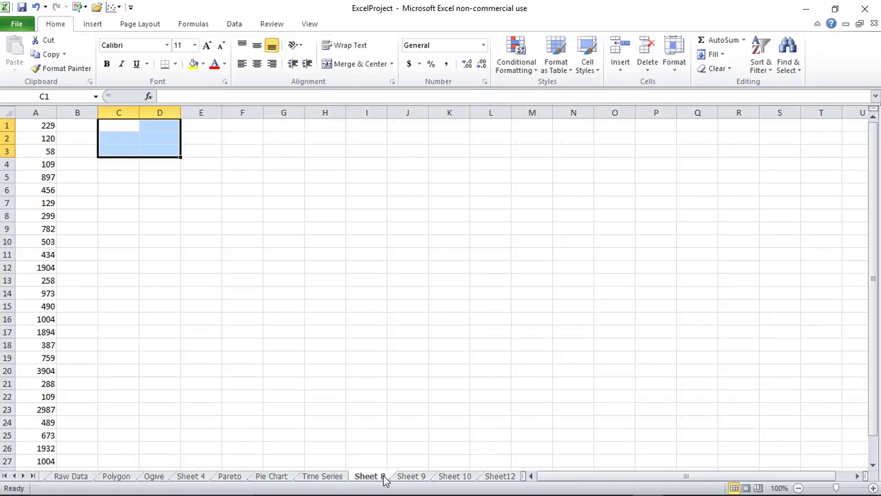
Enter the labels Mean, Median and Mode in C1:C3, ending on D1
{"action": "left_click", "coordinate": [119, 126]}
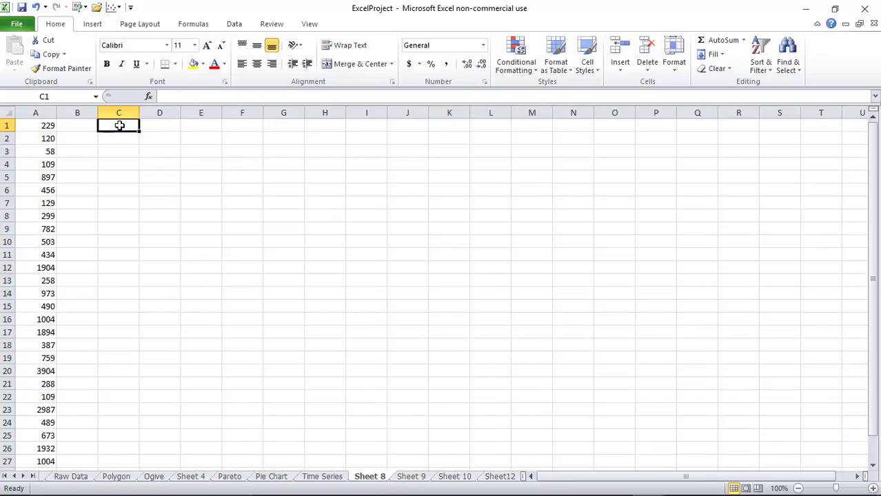
{"action": "type", "text": "M"}
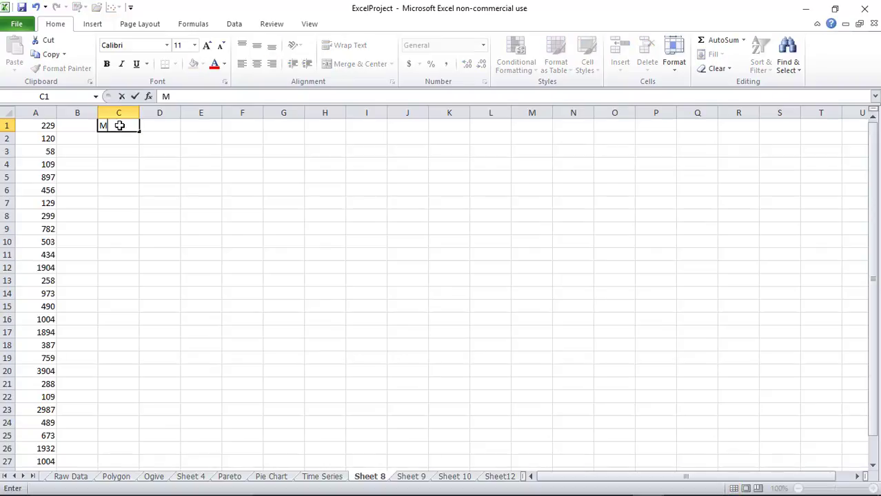
{"action": "type", "text": "ean"}
{"action": "key", "text": "Return"}
{"action": "type", "text": "Med"}
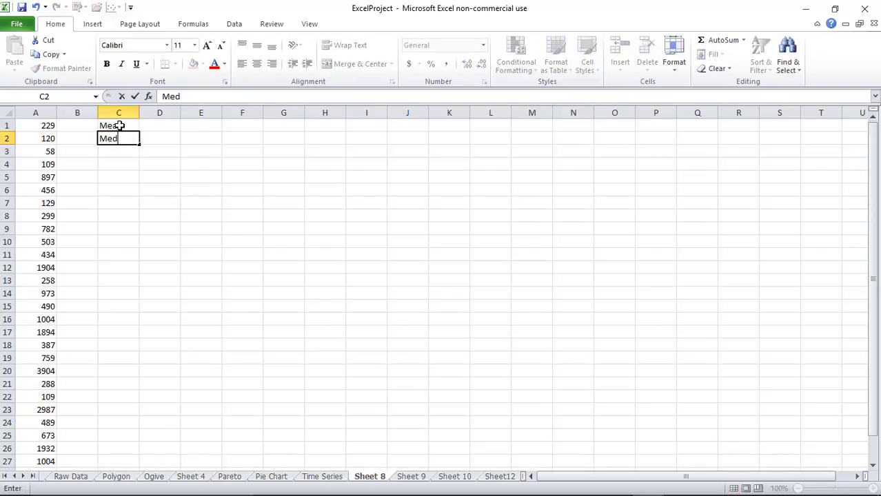
{"action": "type", "text": "ia"}
{"action": "key", "text": "BackSpace"}
{"action": "type", "text": "ian"}
{"action": "key", "text": "Return"}
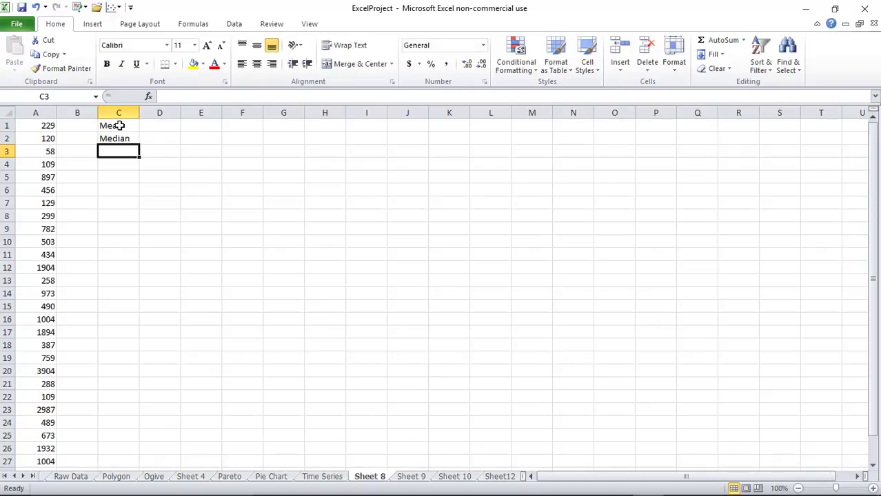
{"action": "type", "text": "Mode"}
{"action": "key", "text": "Return"}
{"action": "key", "text": "Up"}
{"action": "key", "text": "Up"}
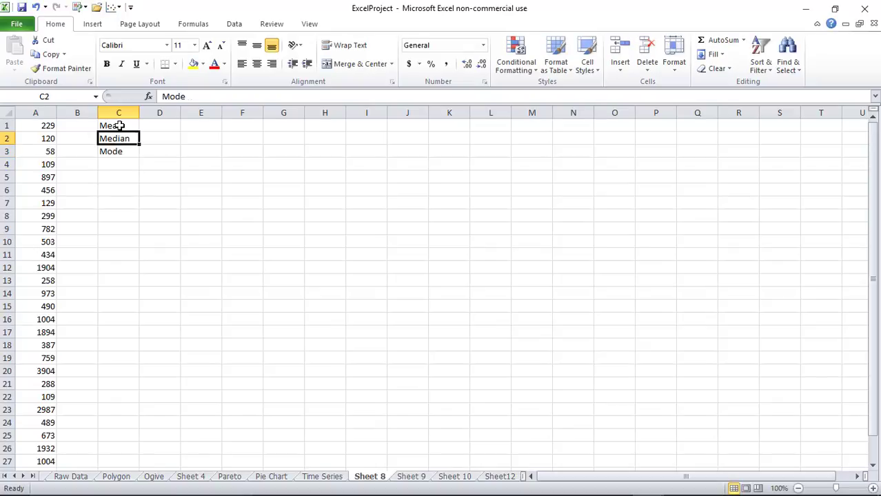
{"action": "key", "text": "Right"}
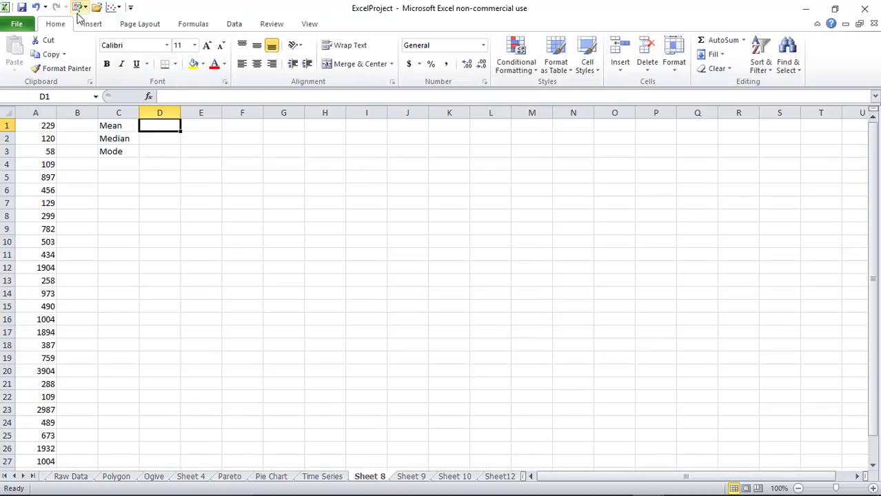
Put =AVERAGE(A1:A29) in D1 from the Statistical functions, giving 910.3103
{"action": "left_click", "coordinate": [195, 26]}
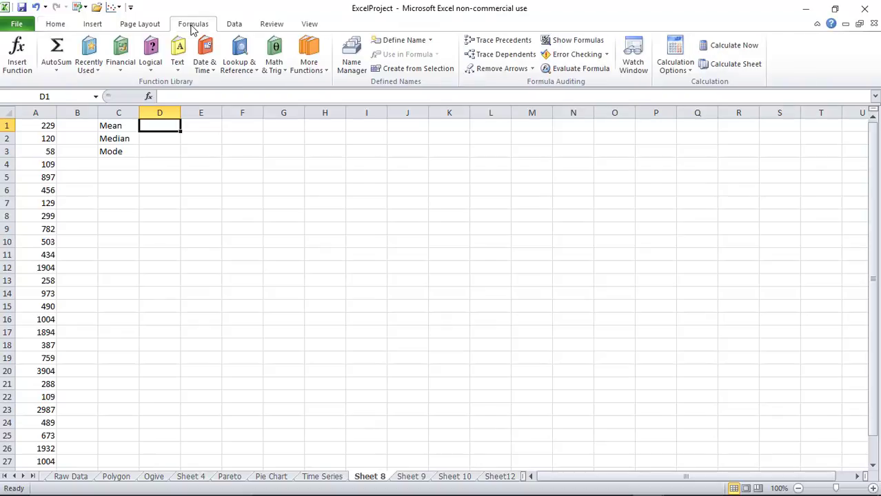
{"action": "left_click", "coordinate": [308, 66]}
{"action": "mouse_move", "coordinate": [324, 85]}
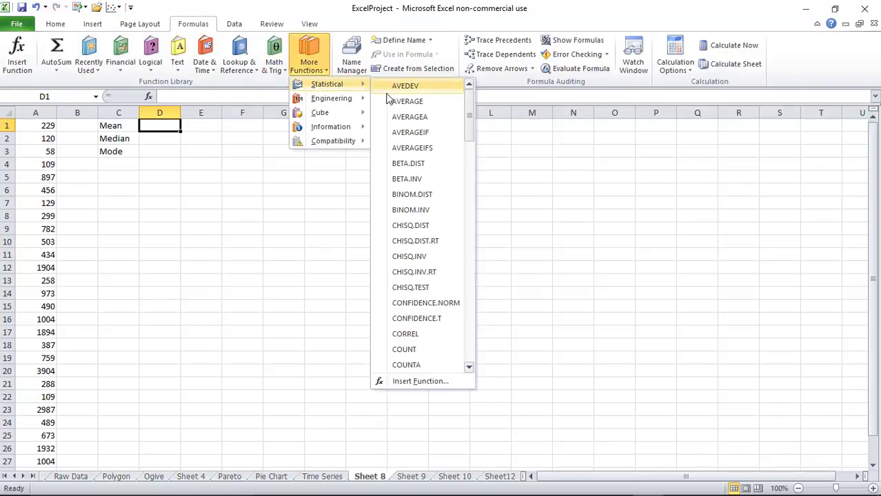
{"action": "left_click", "coordinate": [396, 102]}
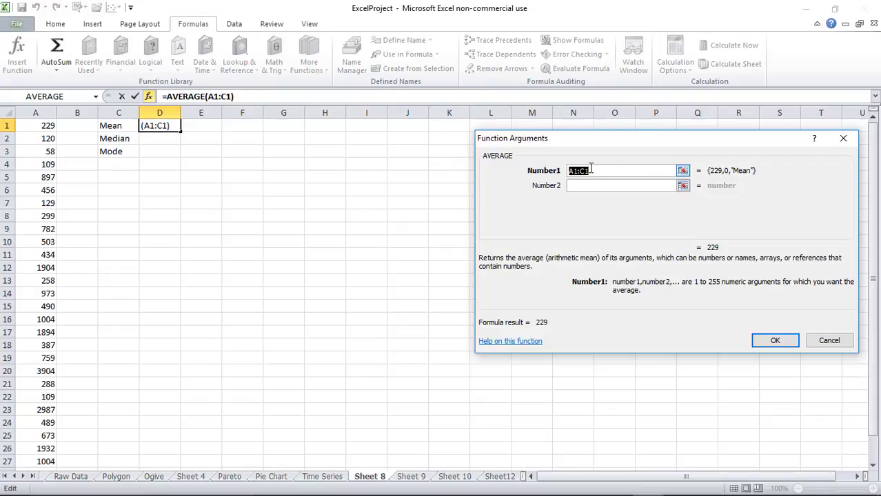
{"action": "left_click_drag", "start_coordinate": [41, 126], "coordinate": [47, 450]}
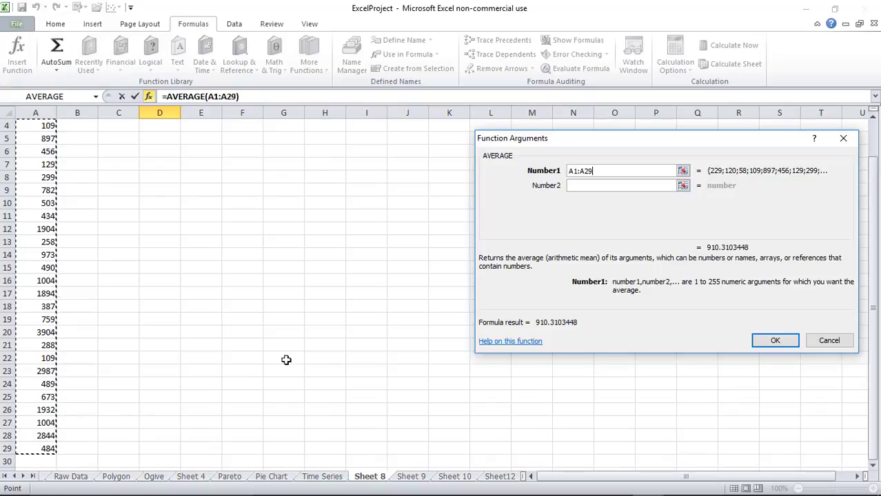
{"action": "left_click", "coordinate": [776, 340]}
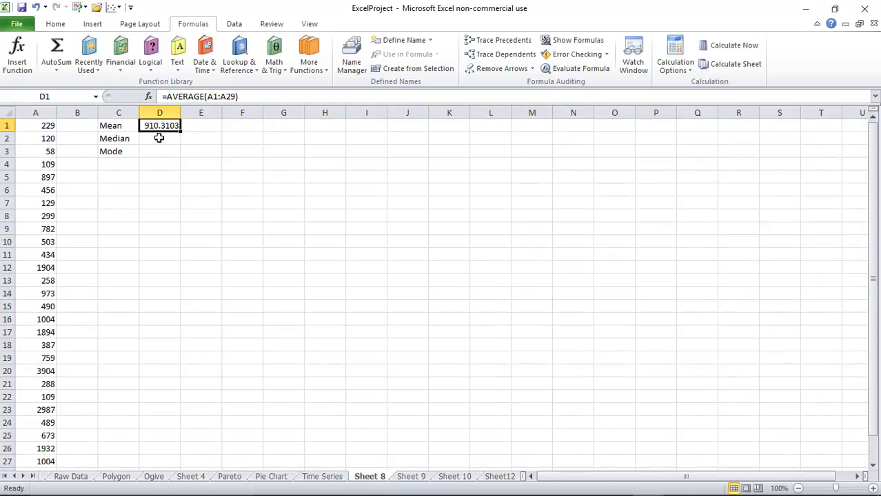
{"action": "left_click", "coordinate": [159, 138]}
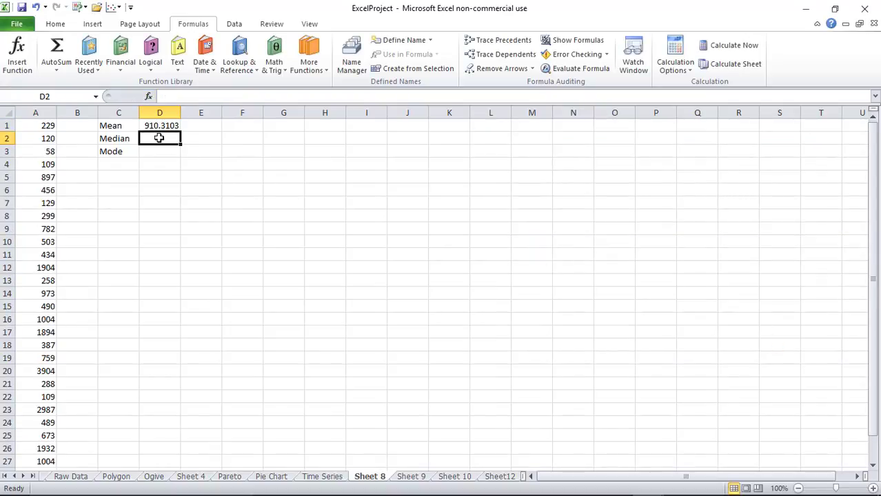
Put =MEDIAN(A1:A29) in D2, giving 490
{"action": "left_click", "coordinate": [312, 72]}
{"action": "mouse_move", "coordinate": [315, 89]}
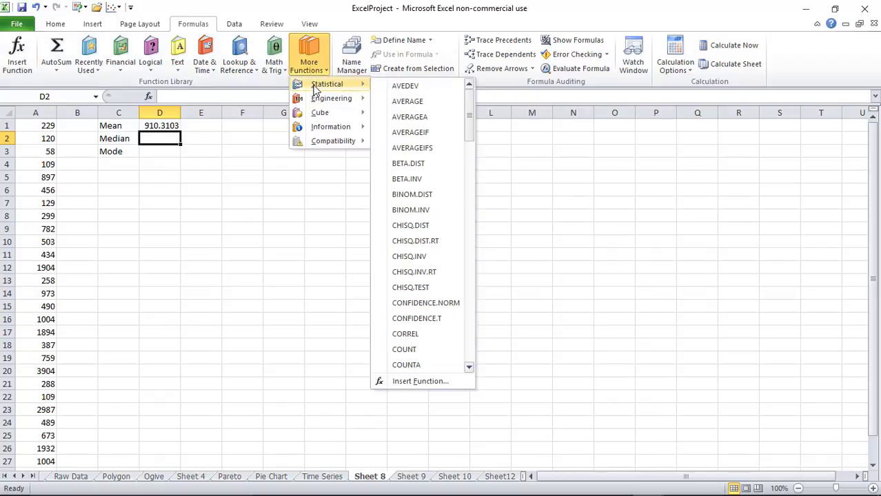
{"action": "left_click_drag", "start_coordinate": [469, 112], "coordinate": [465, 253]}
{"action": "left_click", "coordinate": [420, 137]}
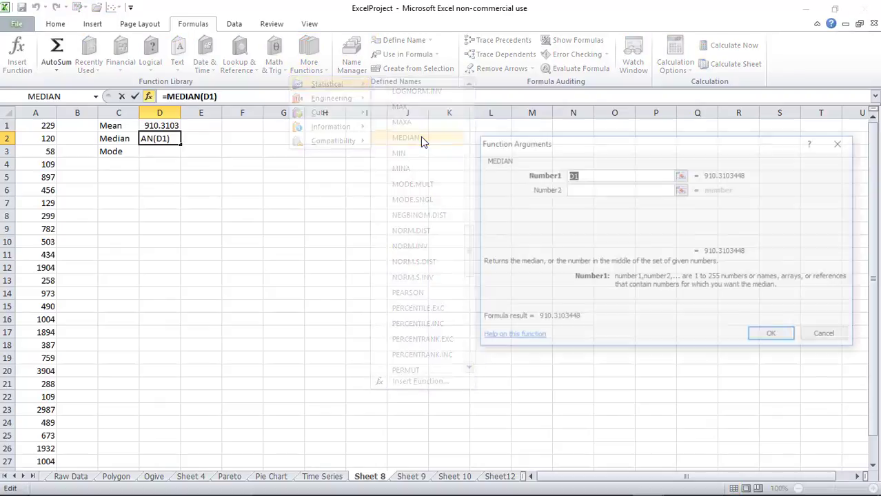
{"action": "left_click_drag", "start_coordinate": [41, 126], "coordinate": [36, 452]}
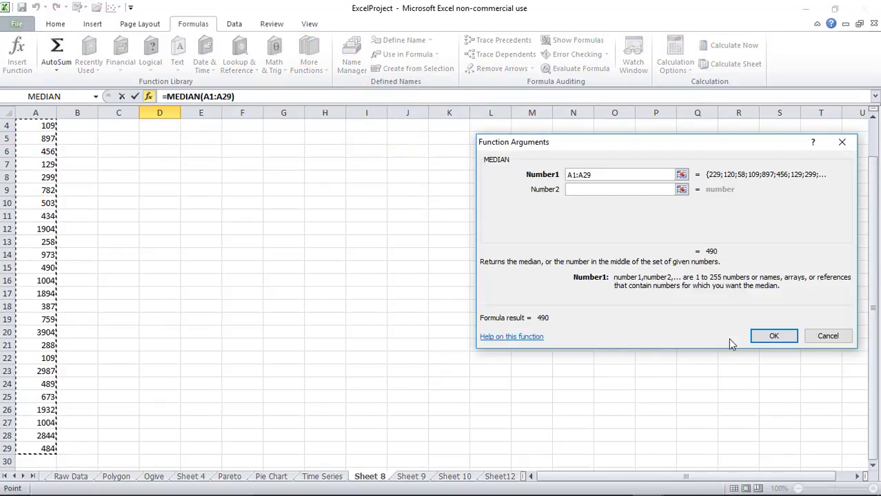
{"action": "left_click", "coordinate": [773, 338]}
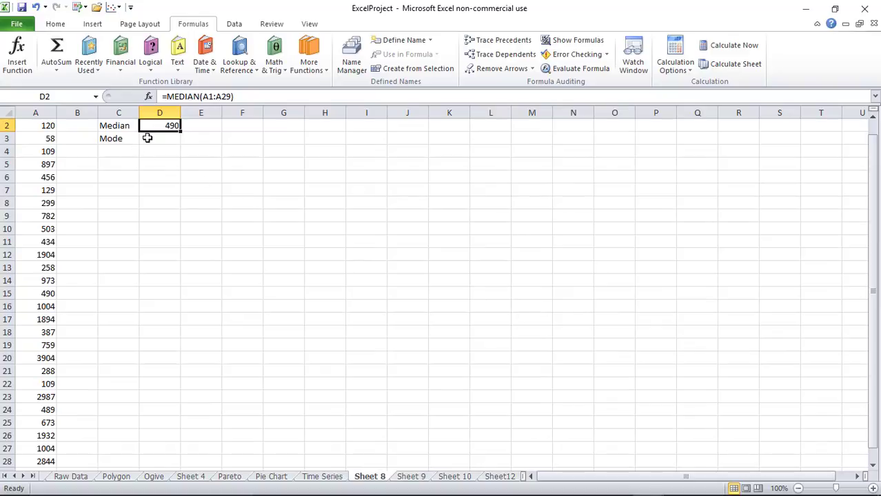
{"action": "left_click", "coordinate": [172, 141]}
Put =MODE.SNGL(A1:A29) in D3, giving 109
{"action": "left_click", "coordinate": [315, 70]}
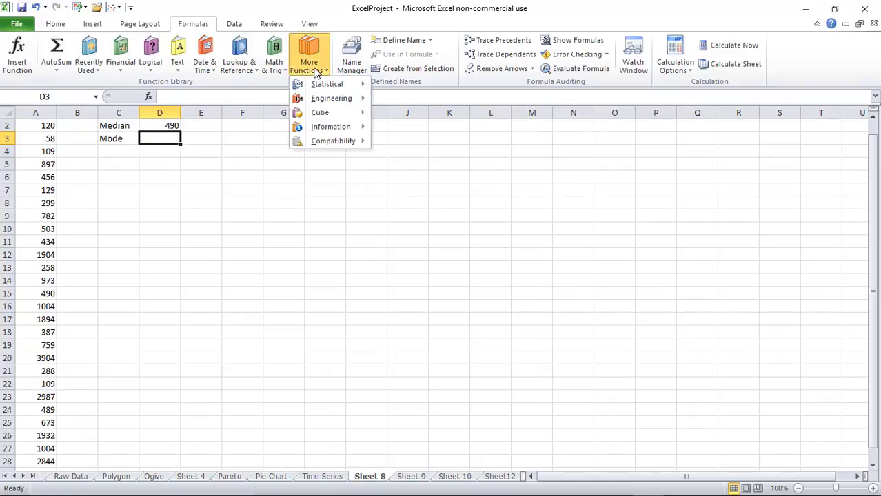
{"action": "mouse_move", "coordinate": [315, 82]}
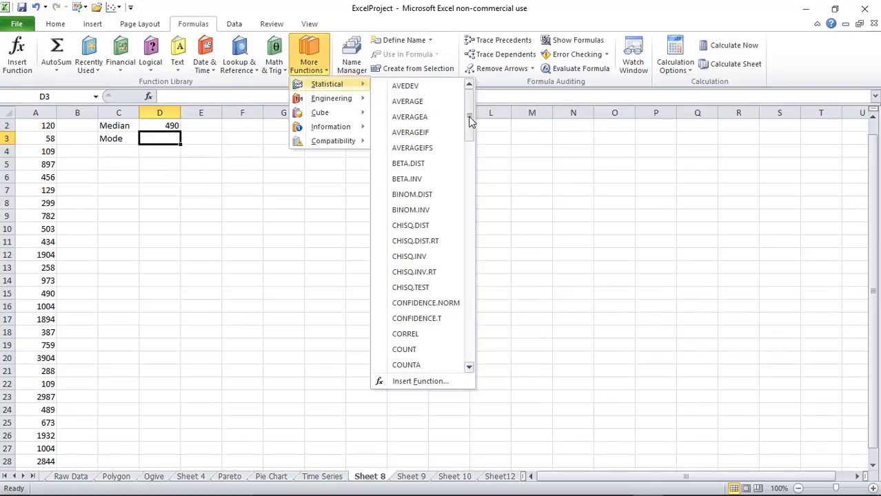
{"action": "left_click_drag", "start_coordinate": [468, 113], "coordinate": [476, 247]}
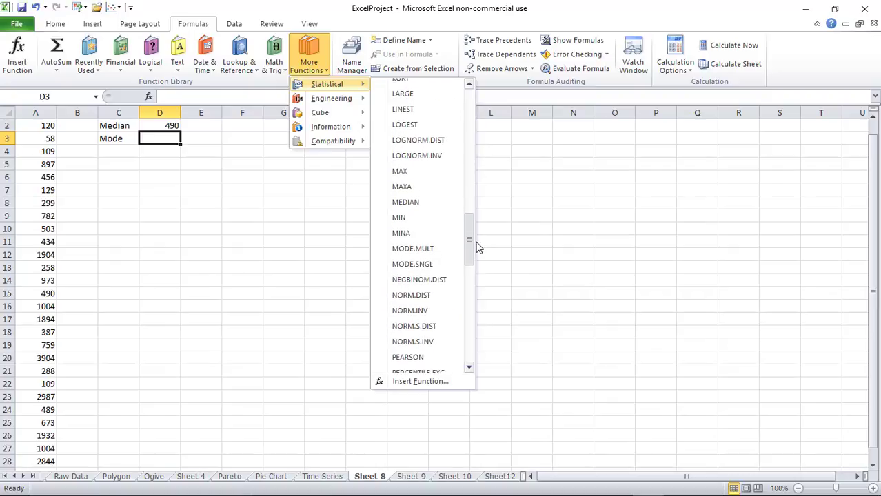
{"action": "left_click", "coordinate": [433, 264]}
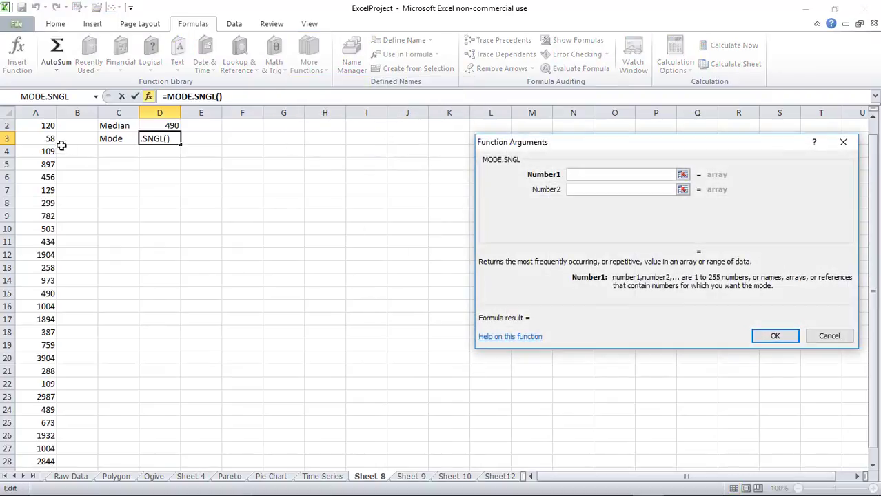
{"action": "scroll", "coordinate": [43, 138], "scroll_direction": "up", "scroll_amount": 1}
{"action": "left_click_drag", "start_coordinate": [43, 124], "coordinate": [49, 459]}
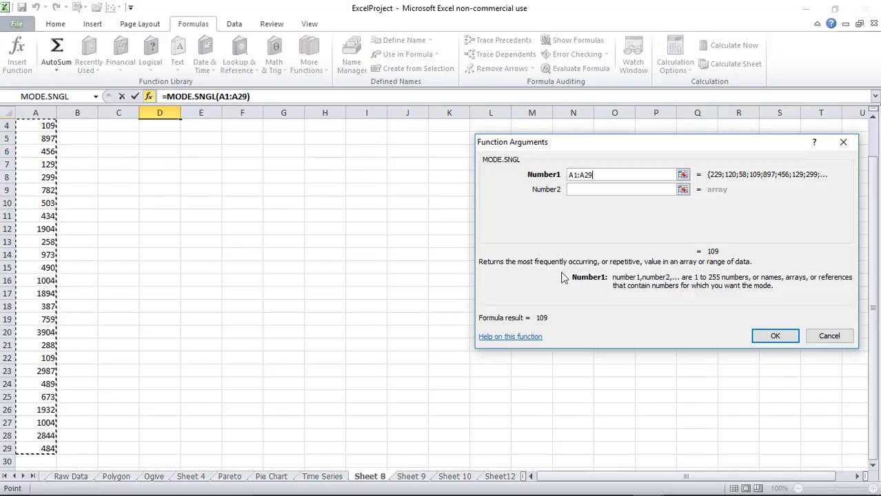
{"action": "left_click", "coordinate": [775, 336]}
{"action": "scroll", "coordinate": [390, 252], "scroll_direction": "up", "scroll_amount": 1}
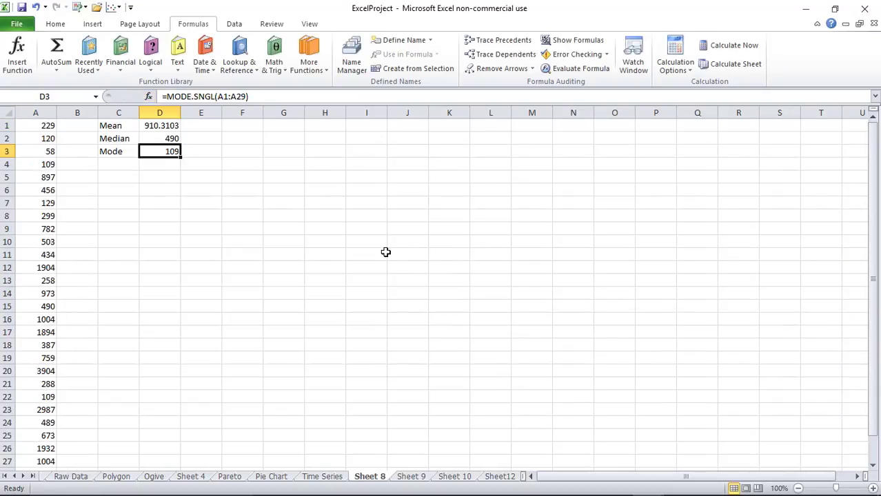
{"action": "left_click", "coordinate": [200, 153]}
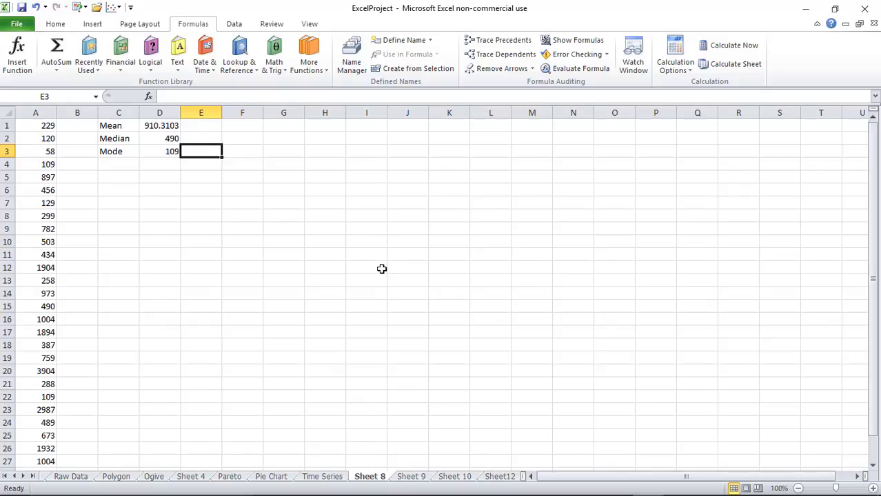
Rename the Sheet 8 tab to 'Central Tendency' (first as Tendency), then go to Sheet 9
{"action": "double_click", "coordinate": [373, 477]}
{"action": "type", "text": "Tendency"}
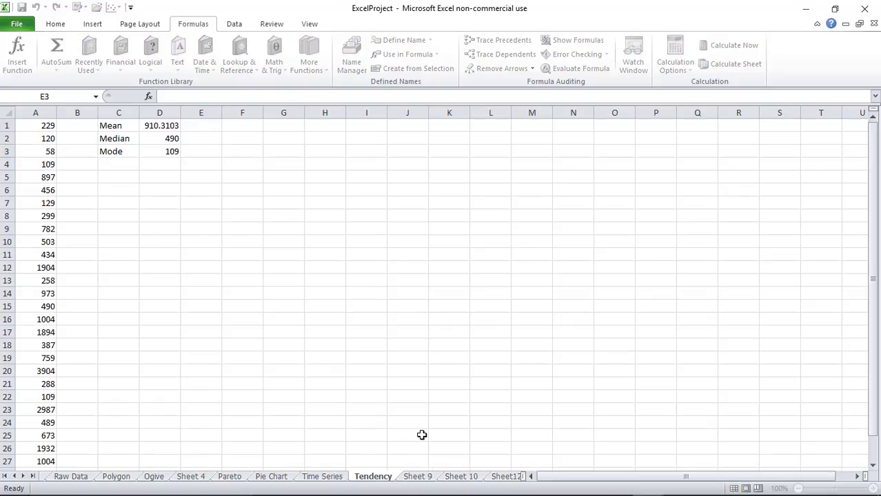
{"action": "key", "text": "Return"}
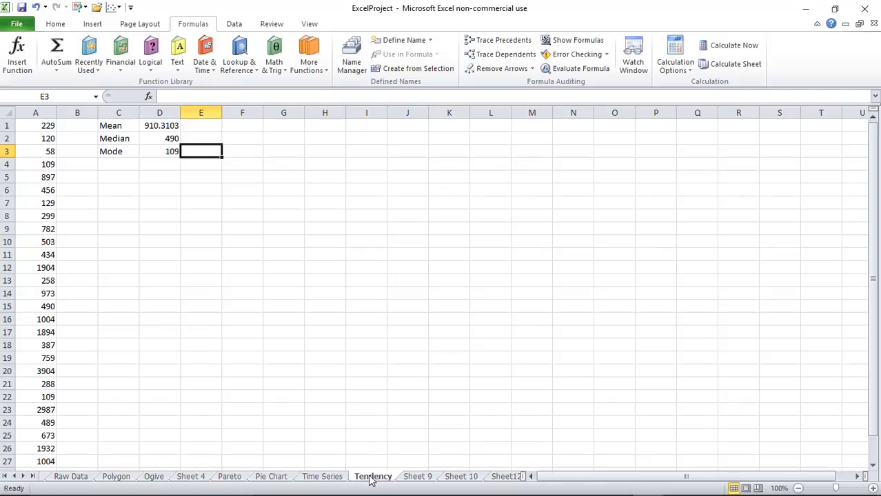
{"action": "double_click", "coordinate": [369, 477]}
{"action": "type", "text": "Cen"}
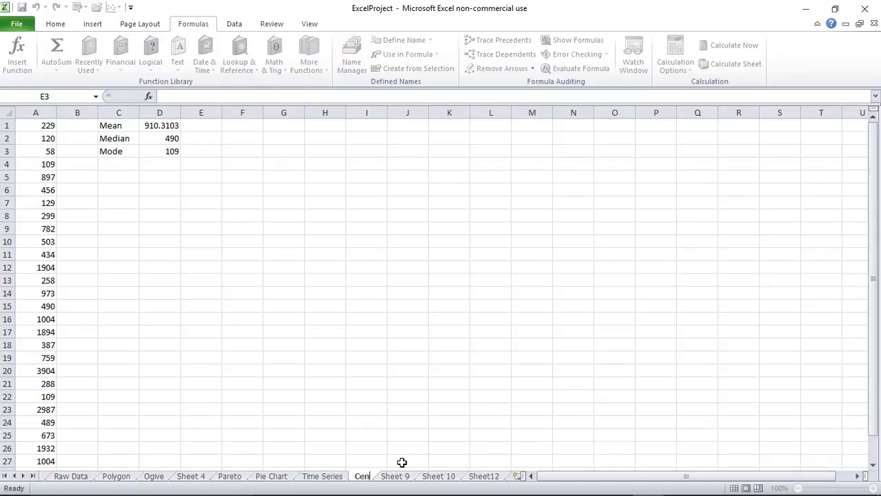
{"action": "type", "text": "tral Tendency"}
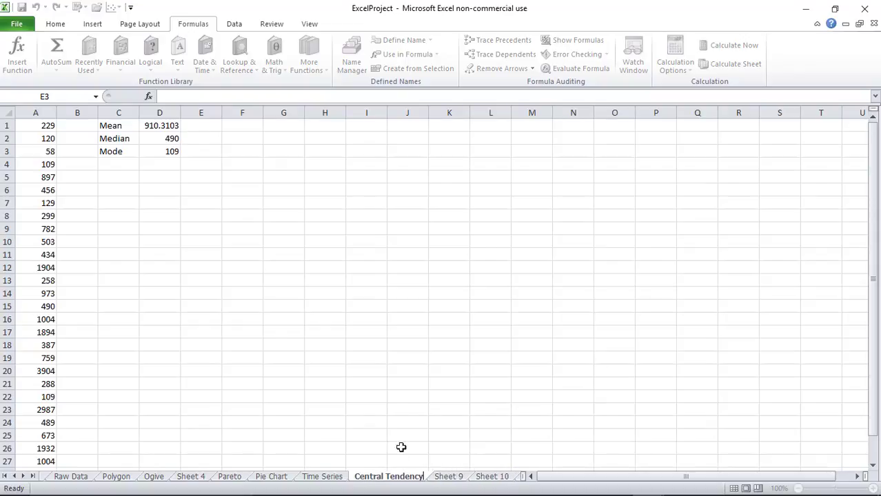
{"action": "left_click", "coordinate": [388, 406]}
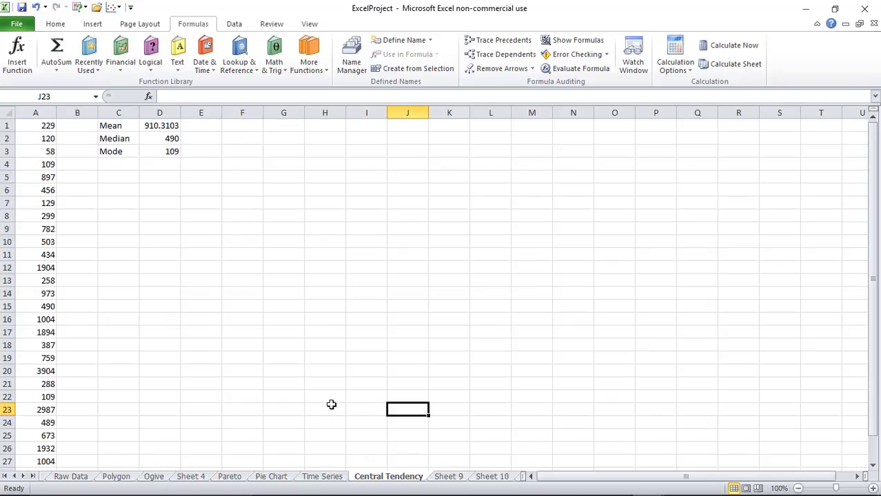
{"action": "left_click", "coordinate": [447, 478]}
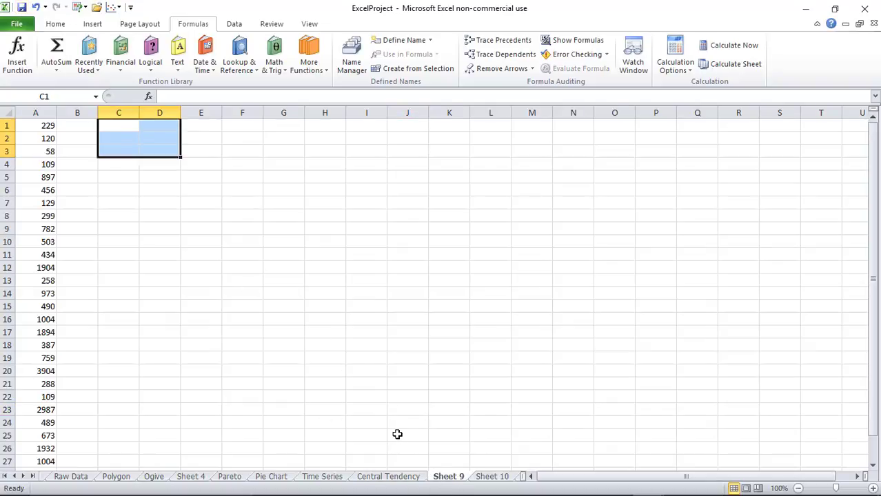
Enter the labels Range, Variane and Stand. Dev. in C1:C3
{"action": "left_click", "coordinate": [115, 125]}
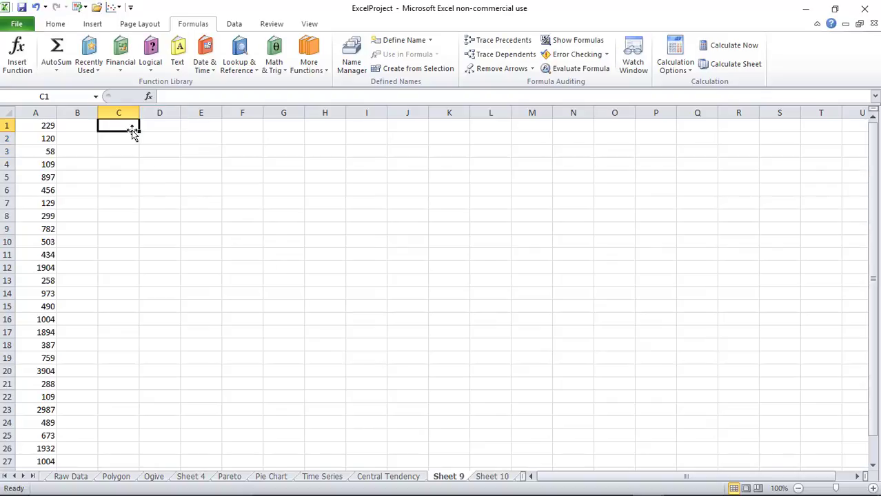
{"action": "type", "text": "R"}
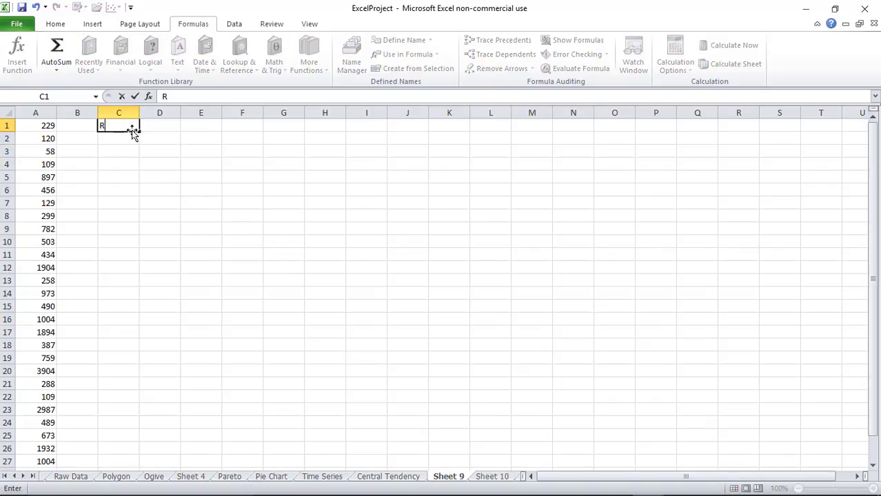
{"action": "type", "text": "ange"}
{"action": "key", "text": "Return"}
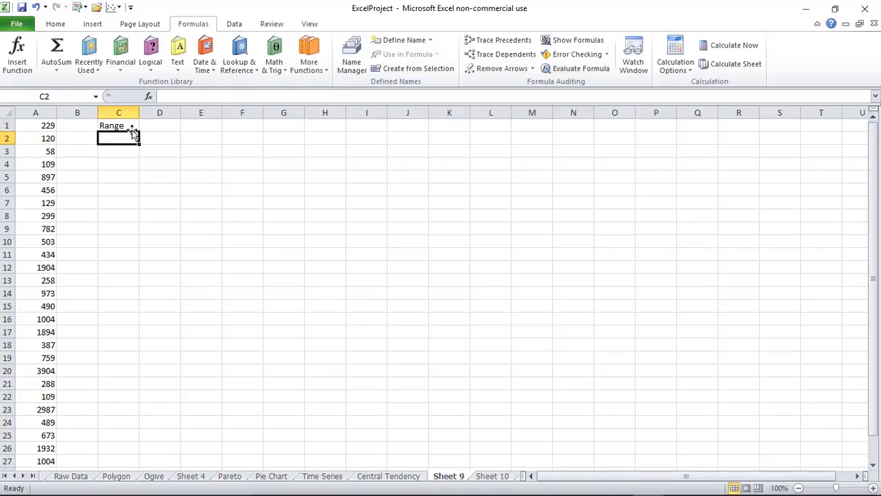
{"action": "type", "text": "Var"}
{"action": "type", "text": "ain"}
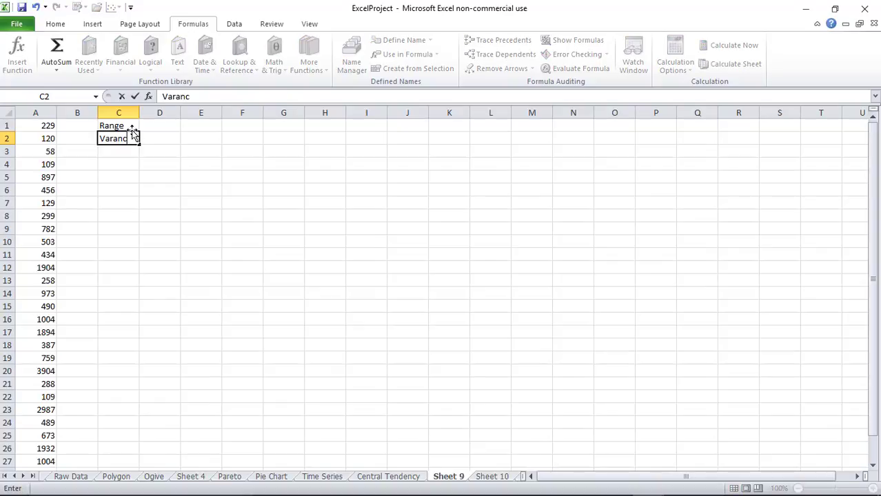
{"action": "key", "text": "BackSpace"}
{"action": "key", "text": "BackSpace"}
{"action": "key", "text": "Return"}
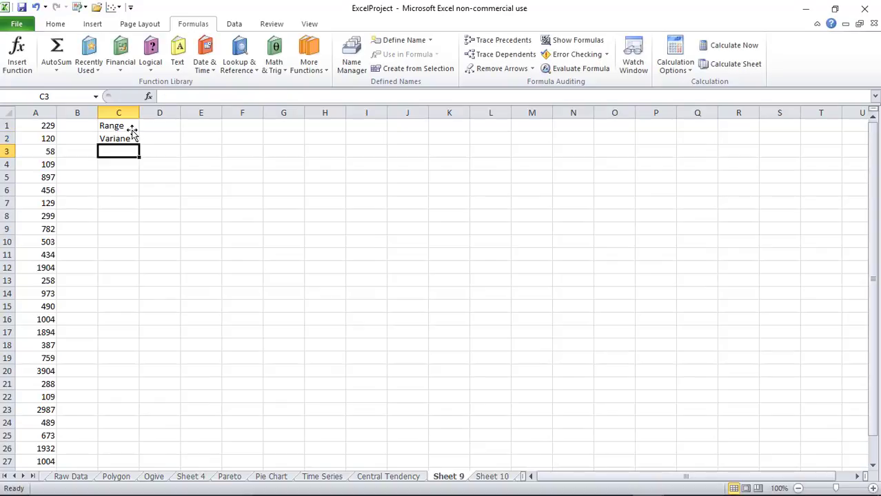
{"action": "type", "text": "Stand."}
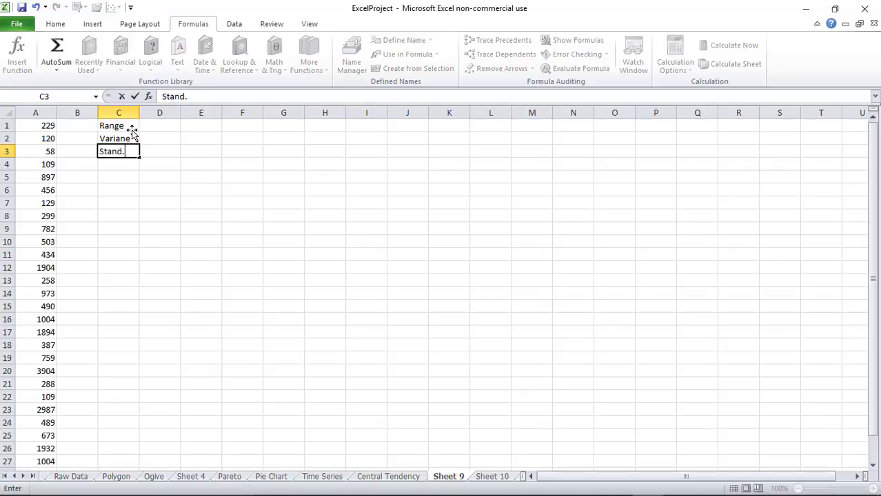
{"action": "type", "text": " de"}
{"action": "key", "text": "BackSpace"}
{"action": "key", "text": "BackSpace"}
{"action": "key", "text": "BackSpace"}
{"action": "key", "text": "BackSpace"}
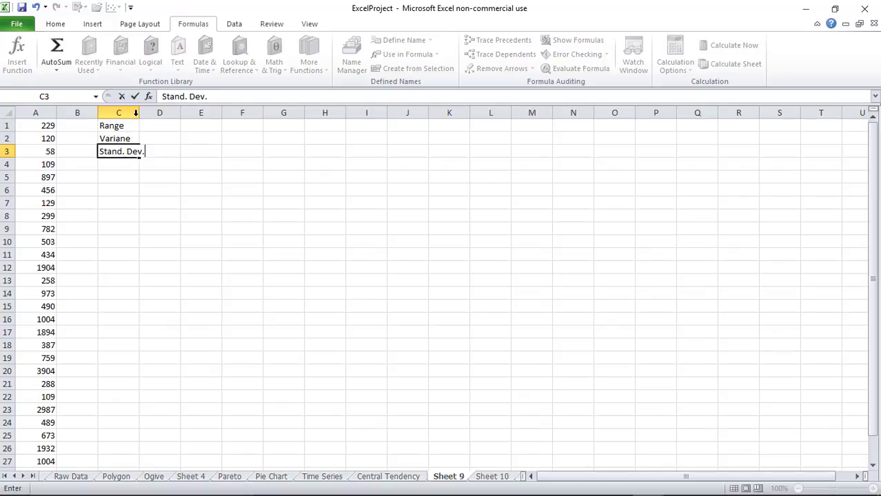
Widen columns C and D so the labels fit, ending on D1
{"action": "left_click_drag", "start_coordinate": [135, 112], "coordinate": [147, 113]}
{"action": "left_click", "coordinate": [203, 166]}
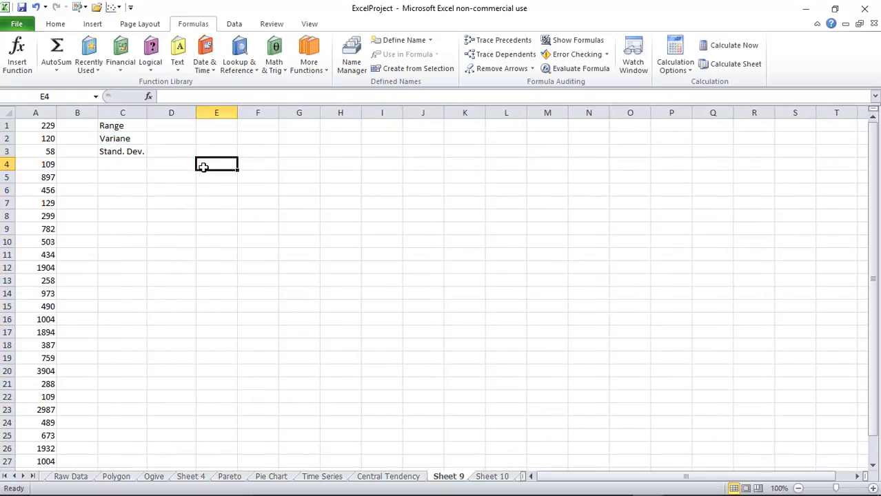
{"action": "left_click", "coordinate": [177, 136]}
{"action": "left_click", "coordinate": [175, 125]}
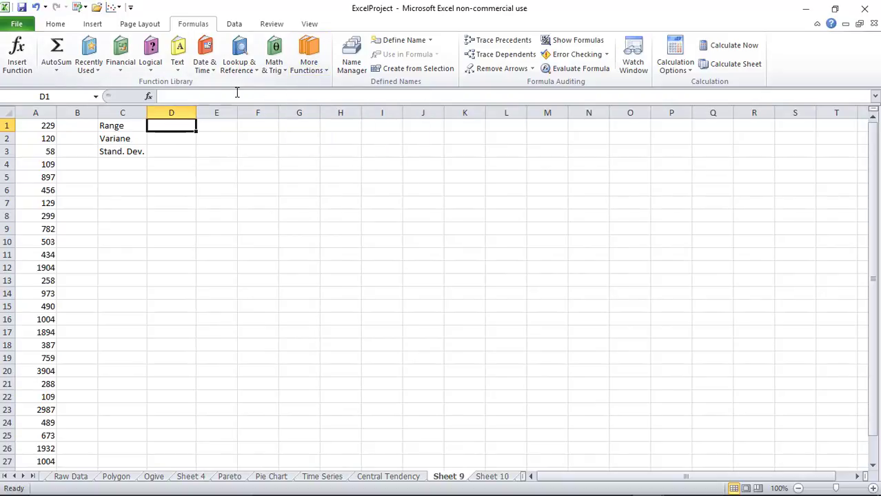
Insert =MAX(A1:A29) into D1 from the Statistical functions
{"action": "left_click", "coordinate": [304, 69]}
{"action": "mouse_move", "coordinate": [308, 82]}
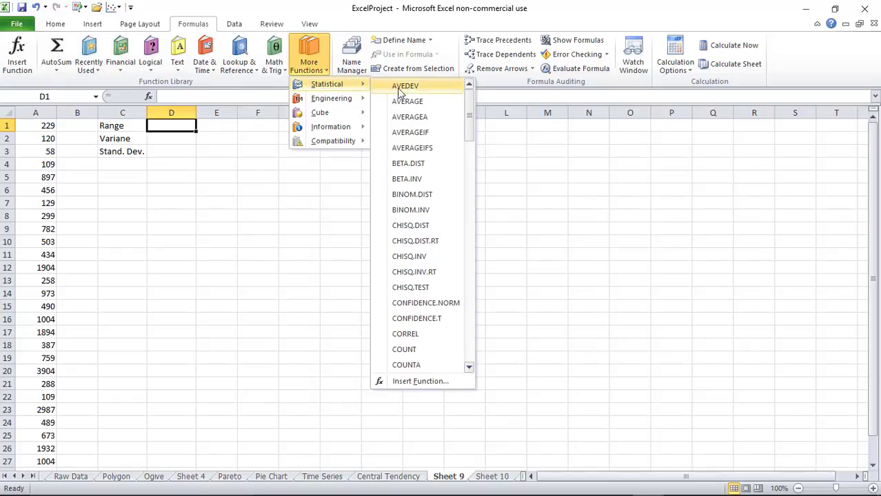
{"action": "left_click_drag", "start_coordinate": [466, 114], "coordinate": [469, 224]}
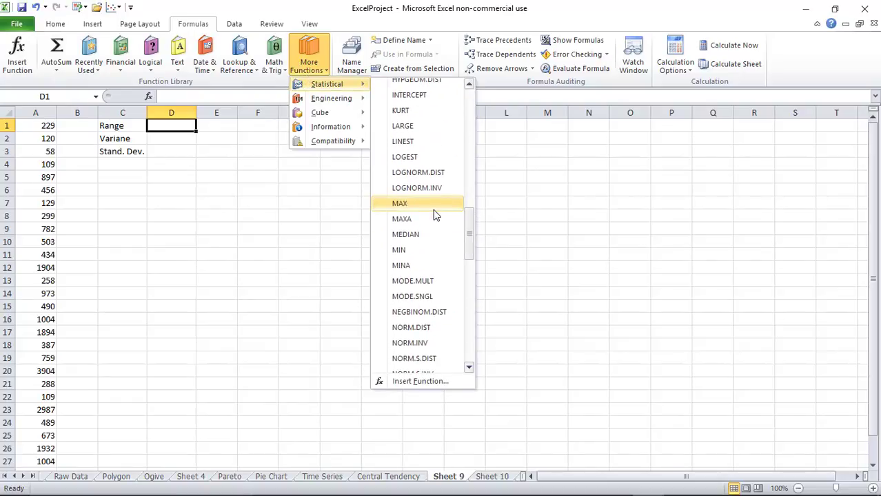
{"action": "left_click", "coordinate": [433, 206]}
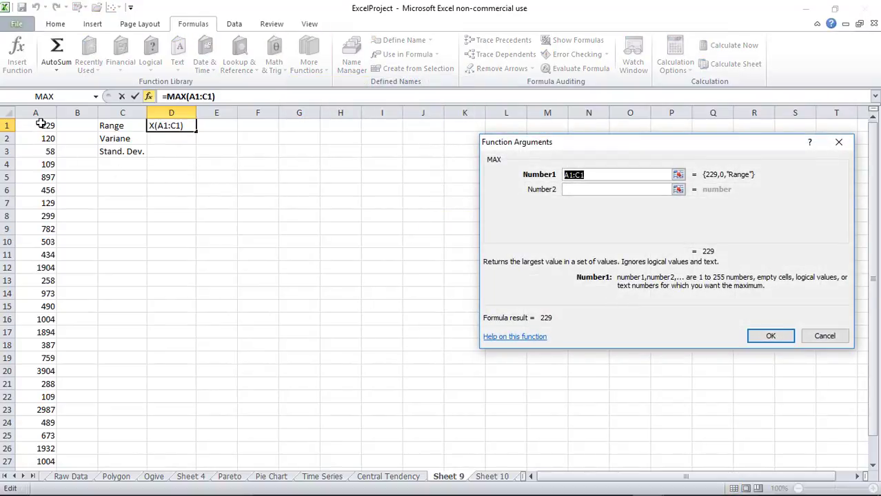
{"action": "left_click_drag", "start_coordinate": [43, 124], "coordinate": [42, 448]}
{"action": "left_click", "coordinate": [770, 336]}
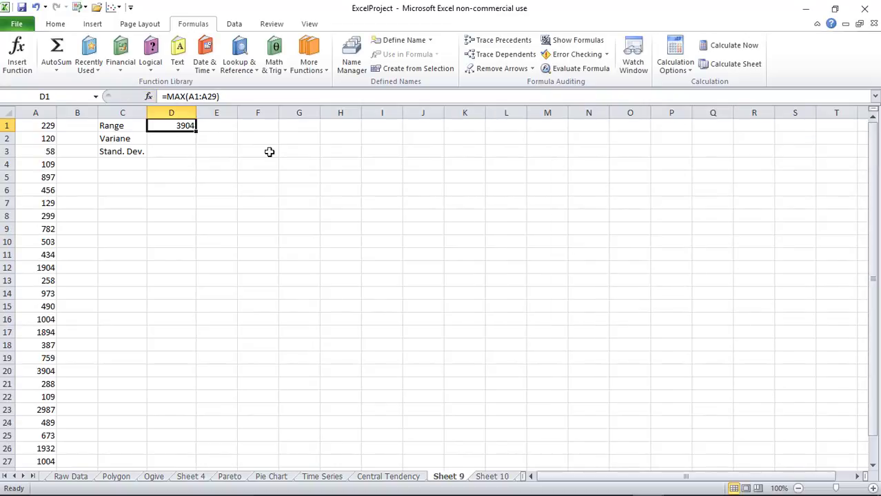
Extend D1 to =MAX(A1:A29)-MIN(A1:A29), giving a range of 3846
{"action": "left_click", "coordinate": [241, 96]}
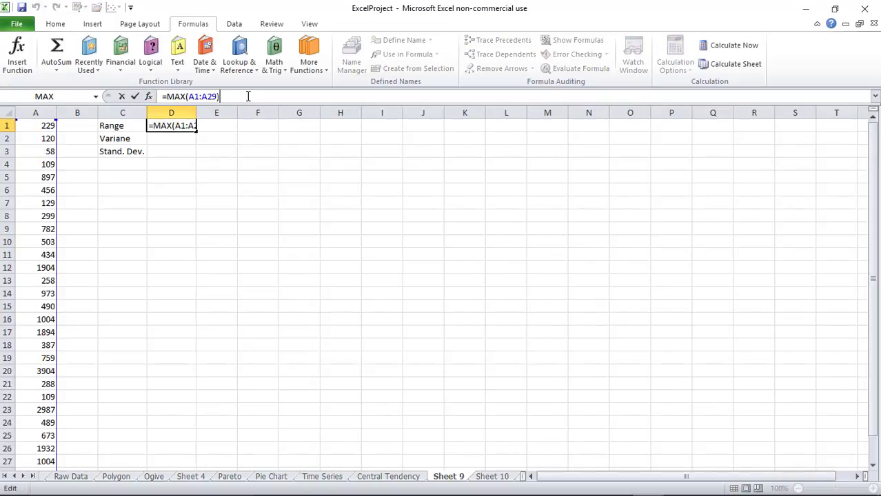
{"action": "left_click", "coordinate": [309, 58]}
{"action": "mouse_move", "coordinate": [319, 87]}
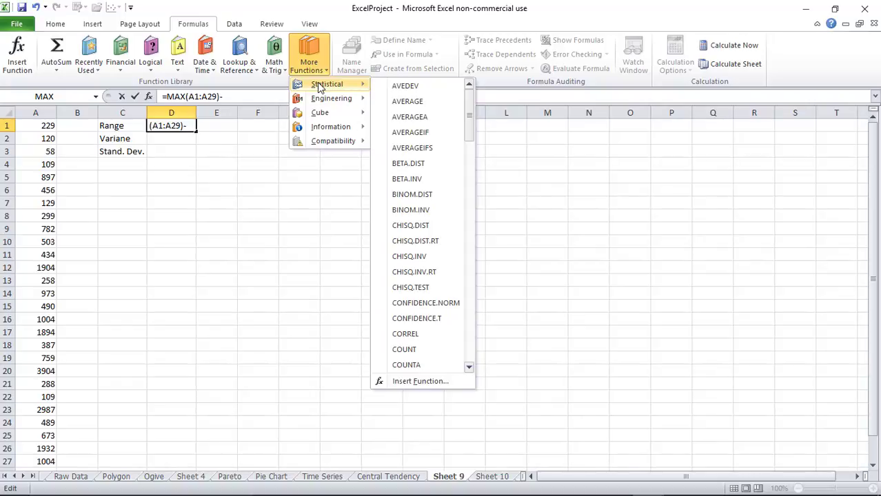
{"action": "left_click_drag", "start_coordinate": [468, 111], "coordinate": [472, 229]}
{"action": "left_click", "coordinate": [429, 280]}
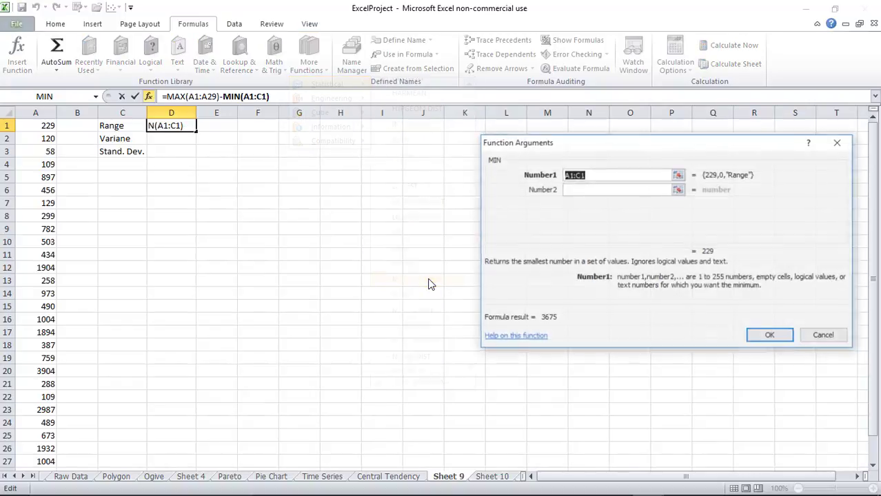
{"action": "left_click_drag", "start_coordinate": [48, 126], "coordinate": [41, 448]}
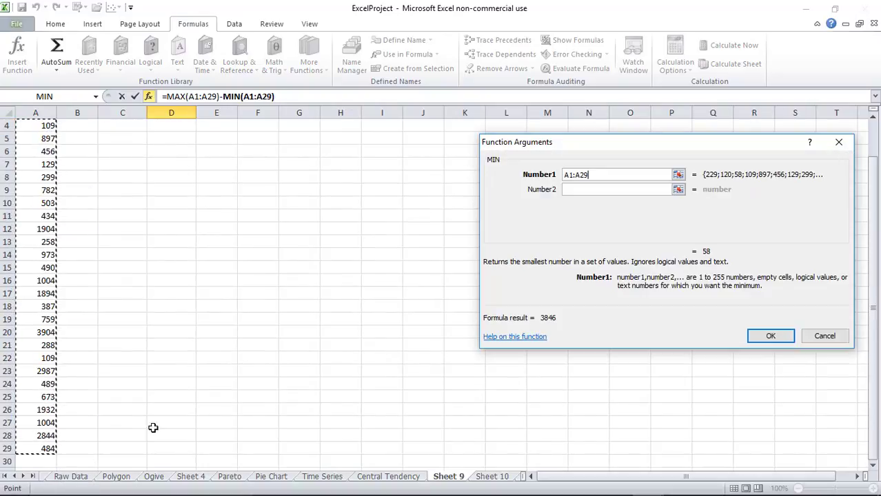
{"action": "left_click", "coordinate": [771, 336]}
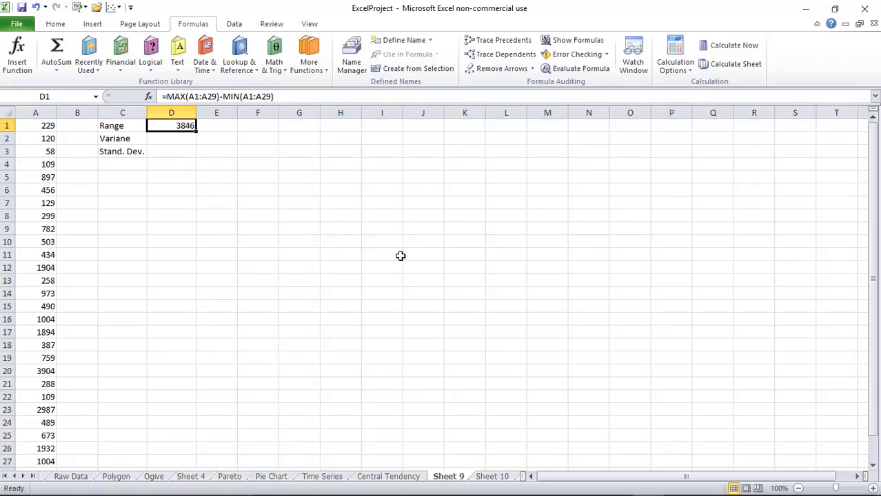
{"action": "left_click", "coordinate": [180, 141]}
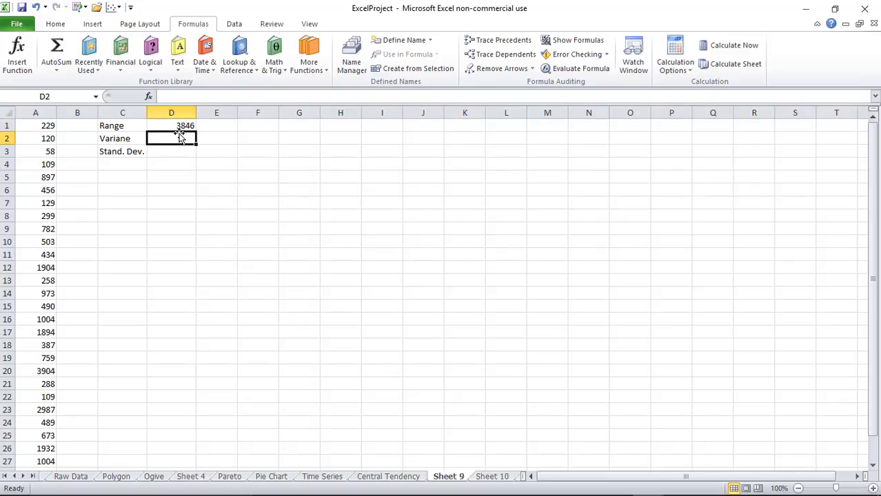
Correct the C2 label to 'Variance'
{"action": "left_click", "coordinate": [306, 64]}
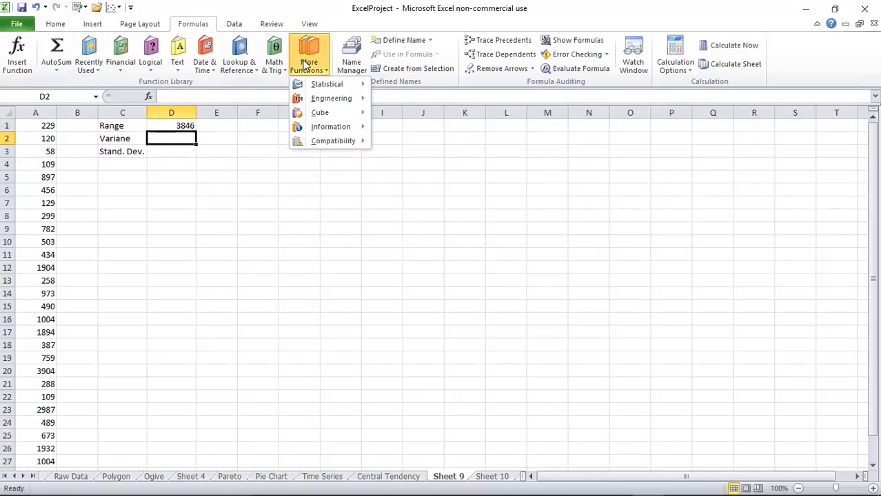
{"action": "left_click", "coordinate": [116, 142]}
{"action": "left_click", "coordinate": [124, 140]}
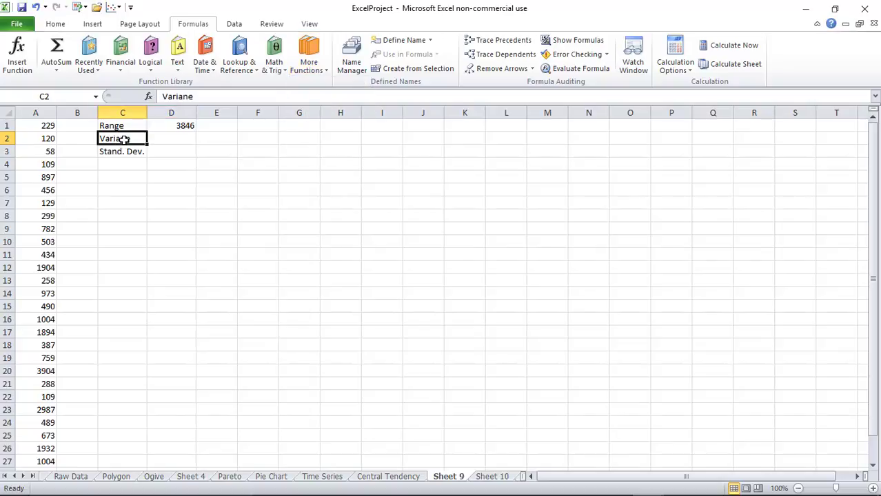
{"action": "left_click", "coordinate": [191, 98]}
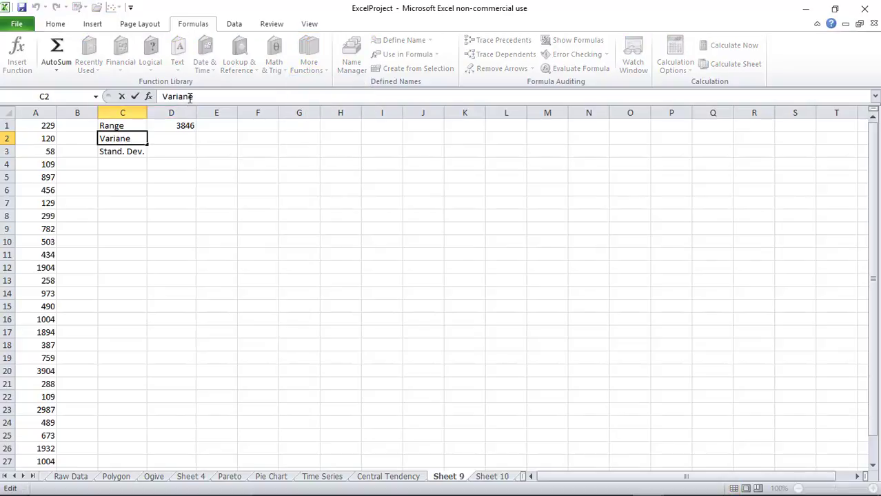
{"action": "type", "text": "c"}
{"action": "left_click", "coordinate": [190, 138]}
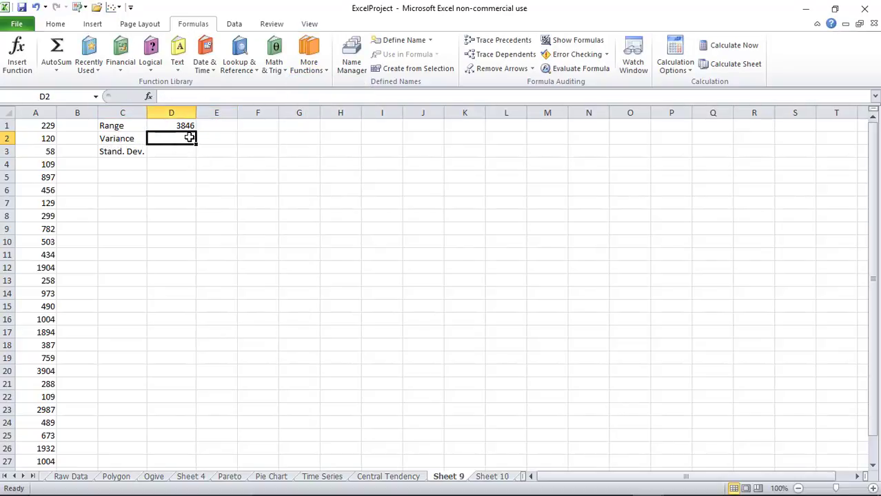
Put =VAR.S(A1:A29) in D2, giving a sample variance of 944124.365
{"action": "left_click", "coordinate": [308, 72]}
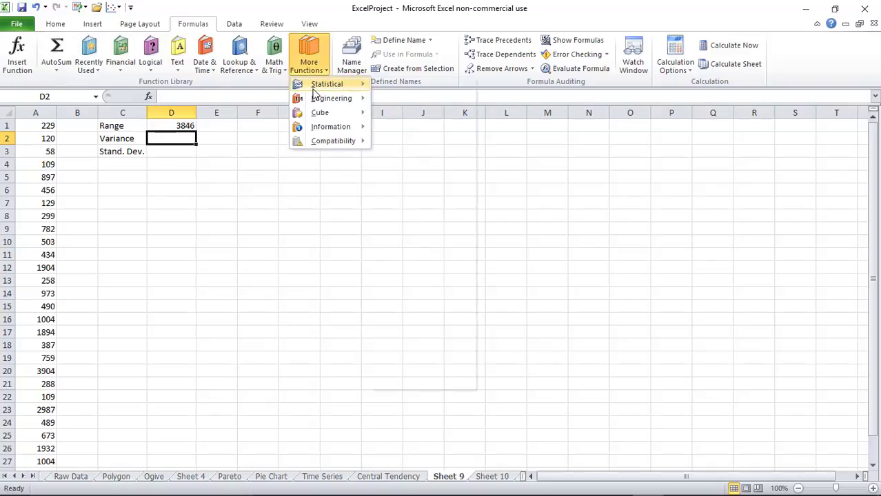
{"action": "mouse_move", "coordinate": [316, 83]}
{"action": "left_click_drag", "start_coordinate": [468, 117], "coordinate": [463, 334]}
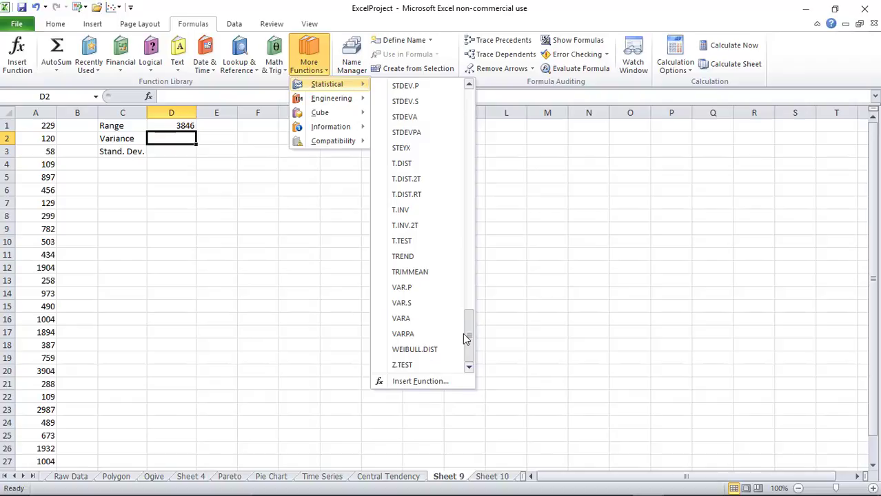
{"action": "left_click", "coordinate": [406, 303]}
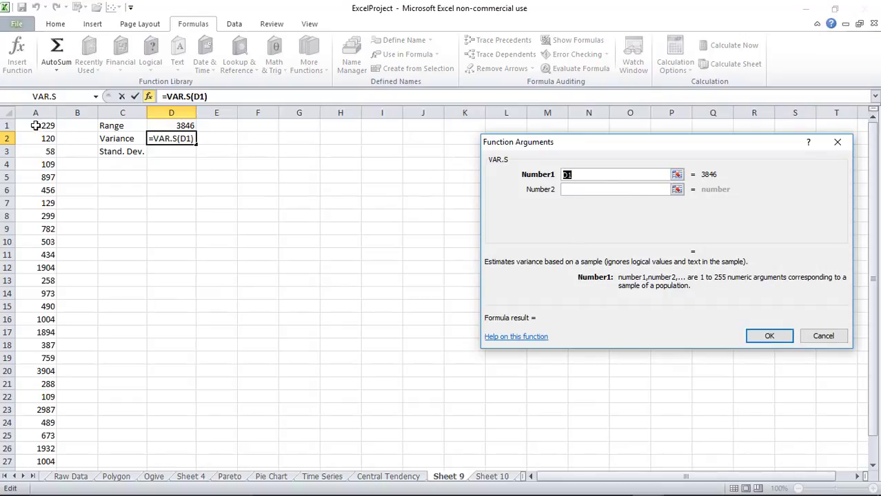
{"action": "left_click_drag", "start_coordinate": [34, 126], "coordinate": [35, 436]}
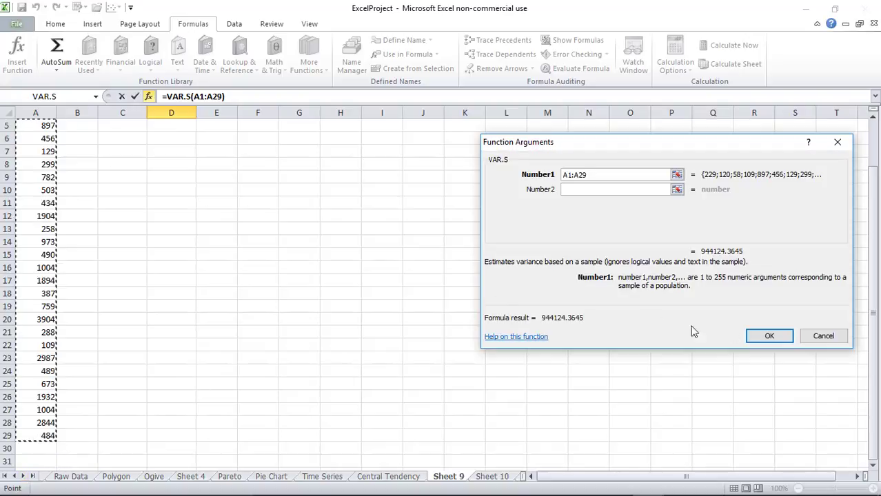
{"action": "left_click", "coordinate": [767, 336]}
{"action": "scroll", "coordinate": [312, 265], "scroll_direction": "up", "scroll_amount": 1}
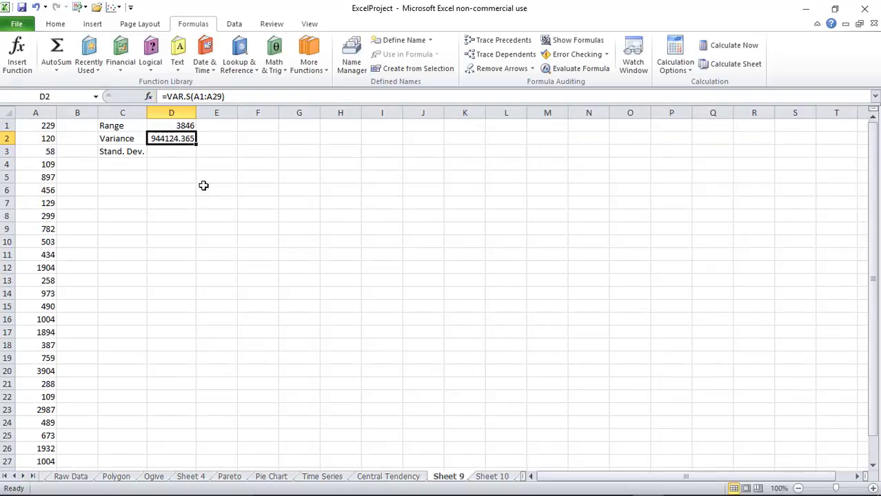
{"action": "left_click", "coordinate": [176, 152]}
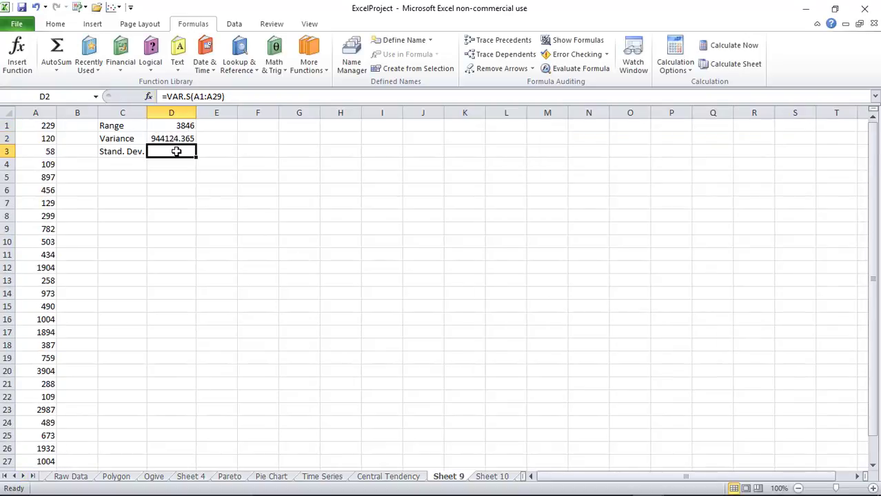
Put =STDEV.S(A1:A29) in D3, giving a standard deviation of 971.660622
{"action": "left_click", "coordinate": [314, 62]}
{"action": "mouse_move", "coordinate": [317, 85]}
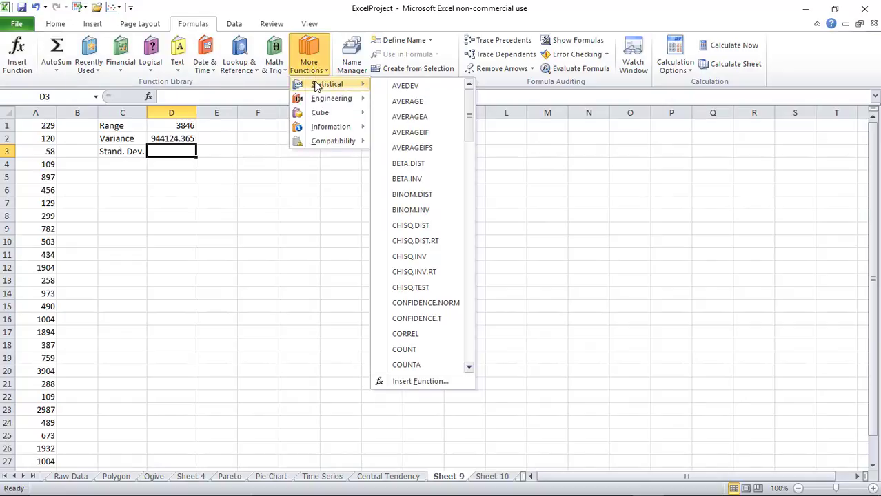
{"action": "left_click_drag", "start_coordinate": [468, 117], "coordinate": [464, 310]}
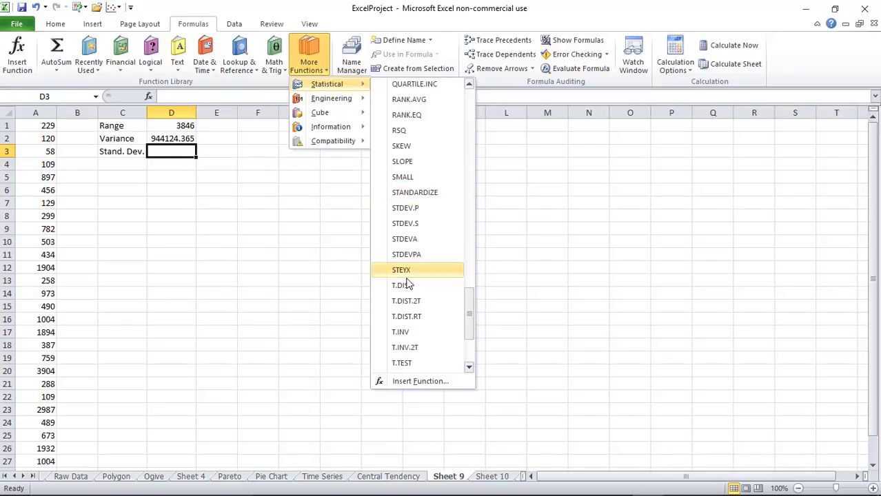
{"action": "left_click", "coordinate": [411, 224]}
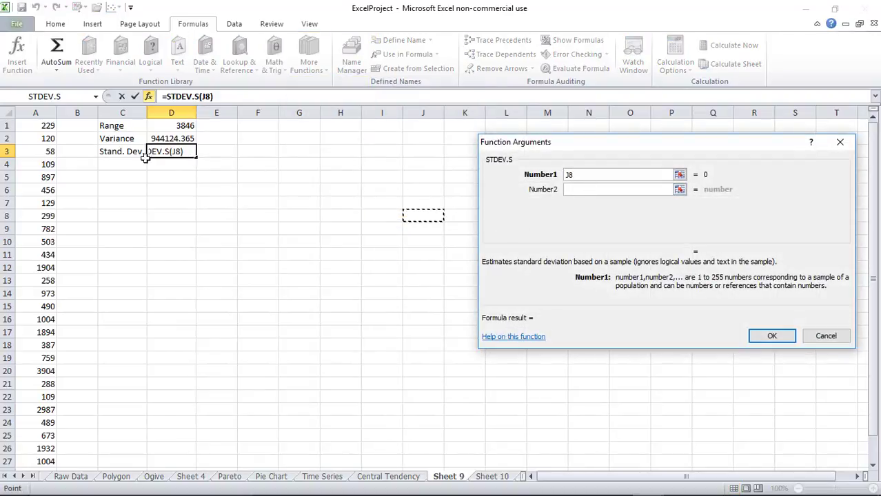
{"action": "left_click_drag", "start_coordinate": [50, 126], "coordinate": [48, 455]}
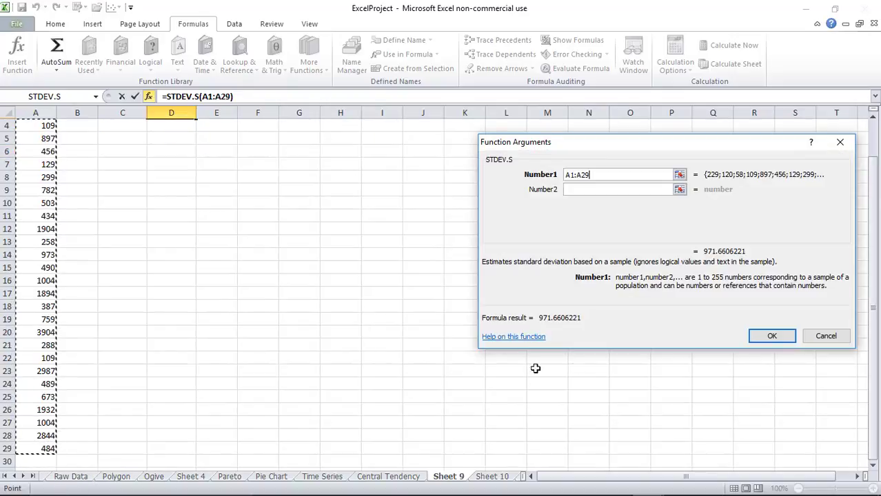
{"action": "left_click", "coordinate": [767, 335]}
{"action": "scroll", "coordinate": [512, 290], "scroll_direction": "up", "scroll_amount": 1}
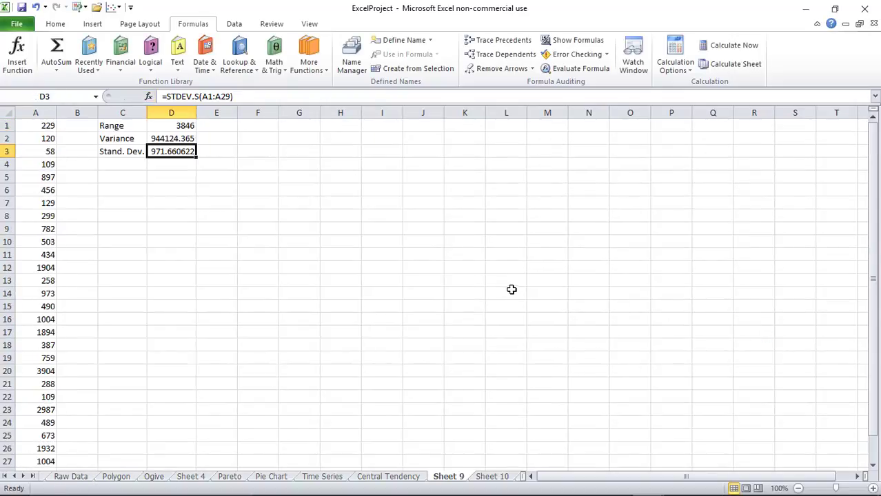
{"action": "double_click", "coordinate": [457, 475]}
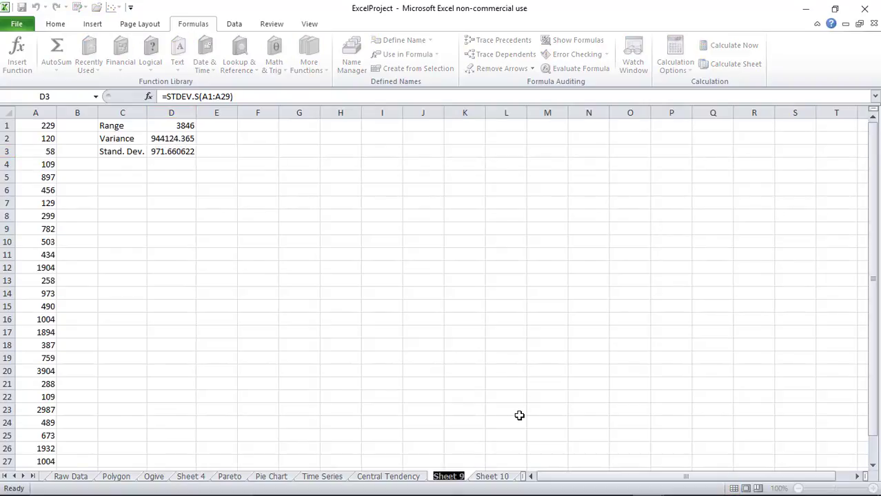
Name the sheet Variation, then close the workbook and Excel without saving Book1
{"action": "type", "text": "V"}
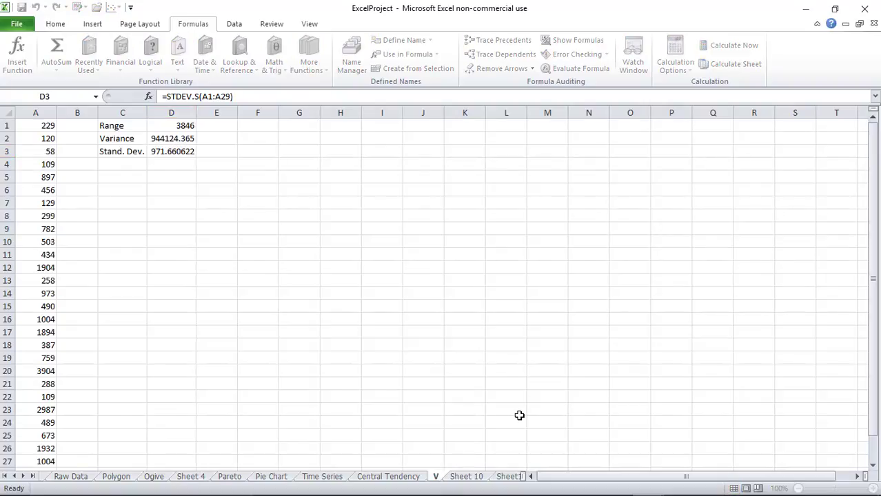
{"action": "type", "text": "ariation"}
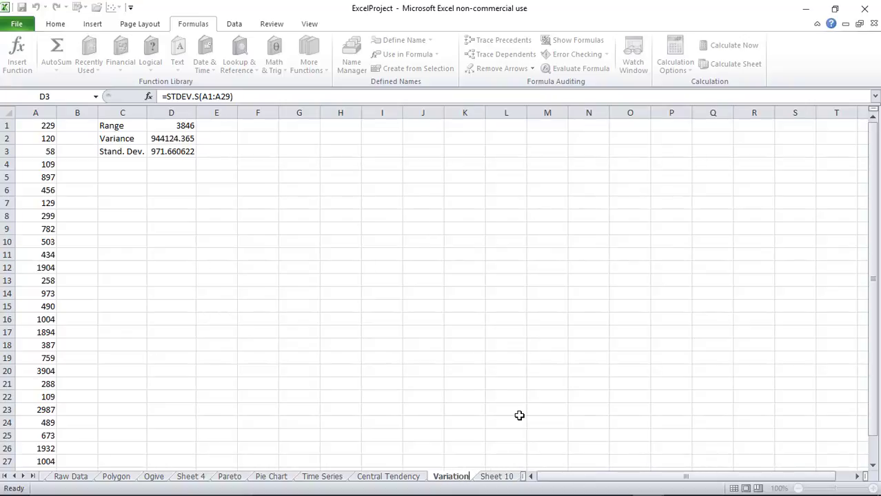
{"action": "left_click", "coordinate": [519, 413]}
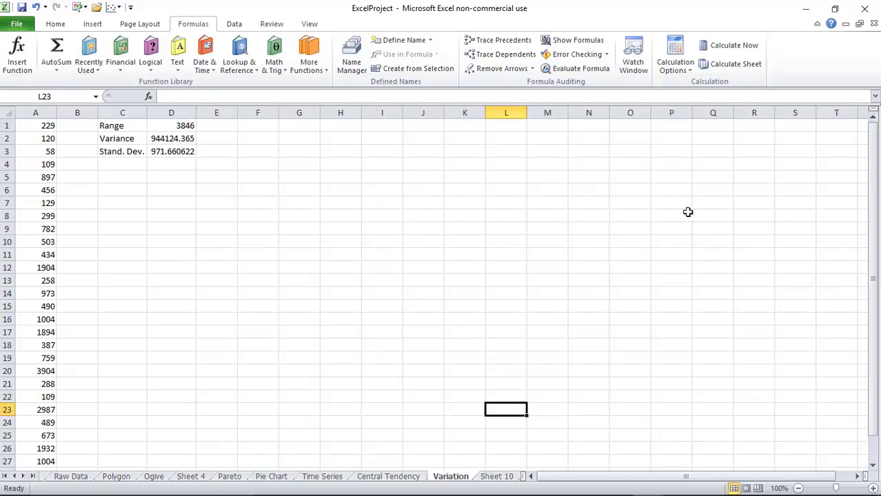
{"action": "left_click", "coordinate": [867, 9]}
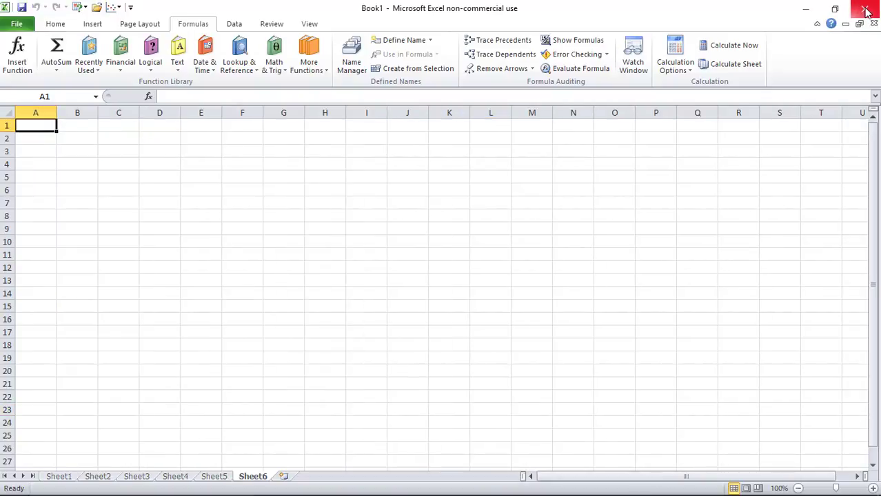
{"action": "left_click", "coordinate": [866, 10]}
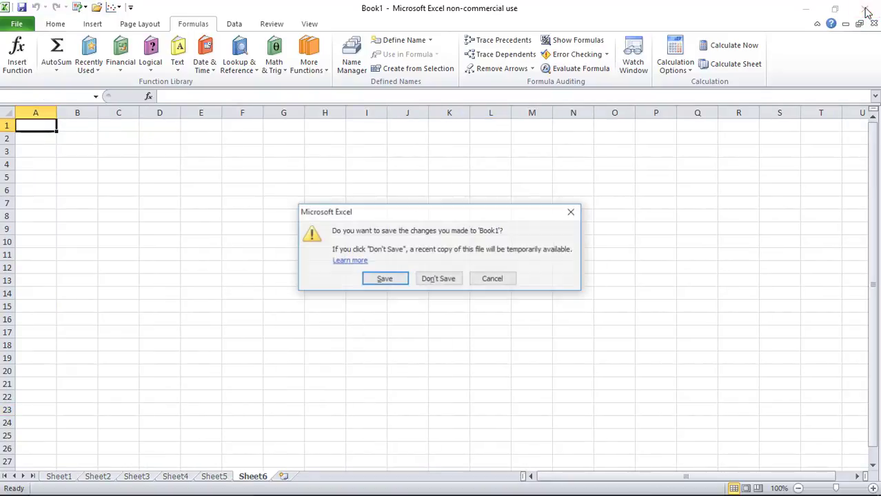
{"action": "left_click", "coordinate": [453, 281]}
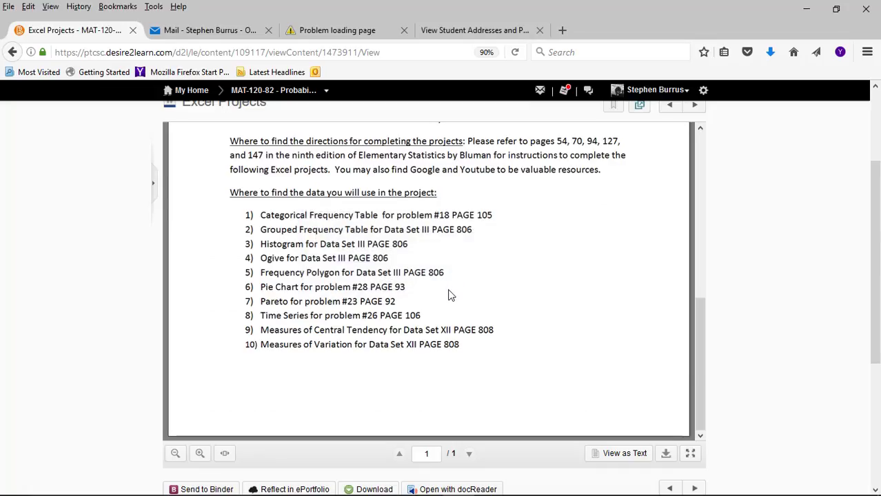
Switch the MAT-120-82 course to View as Student, retrying after the page fails to load
{"action": "scroll", "coordinate": [586, 145], "scroll_direction": "up", "scroll_amount": 6}
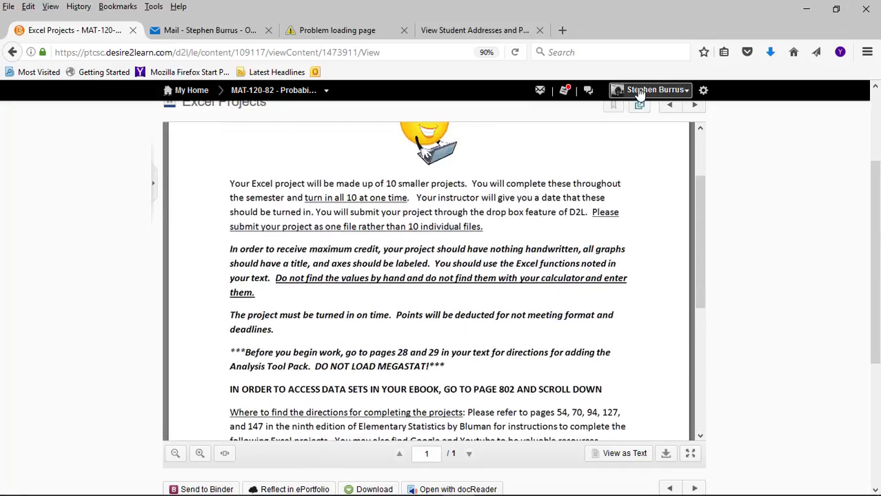
{"action": "left_click", "coordinate": [651, 90]}
{"action": "left_click", "coordinate": [622, 115]}
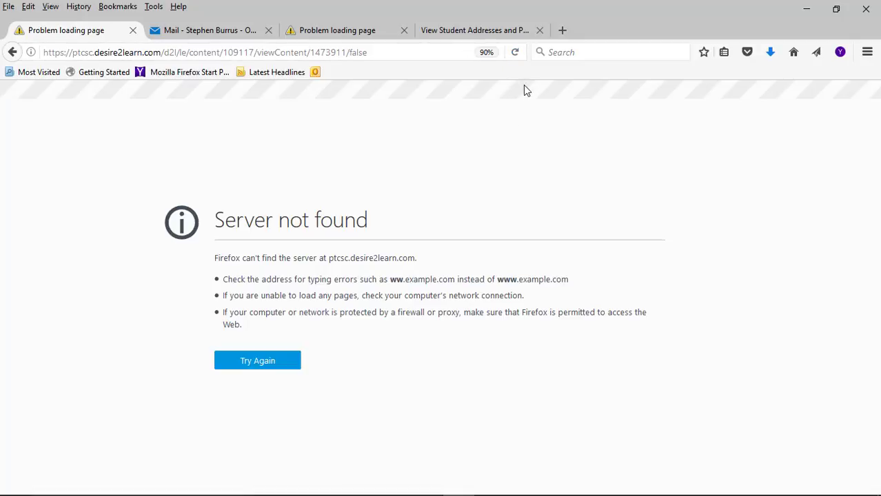
{"action": "left_click", "coordinate": [515, 52]}
{"action": "left_click", "coordinate": [515, 52]}
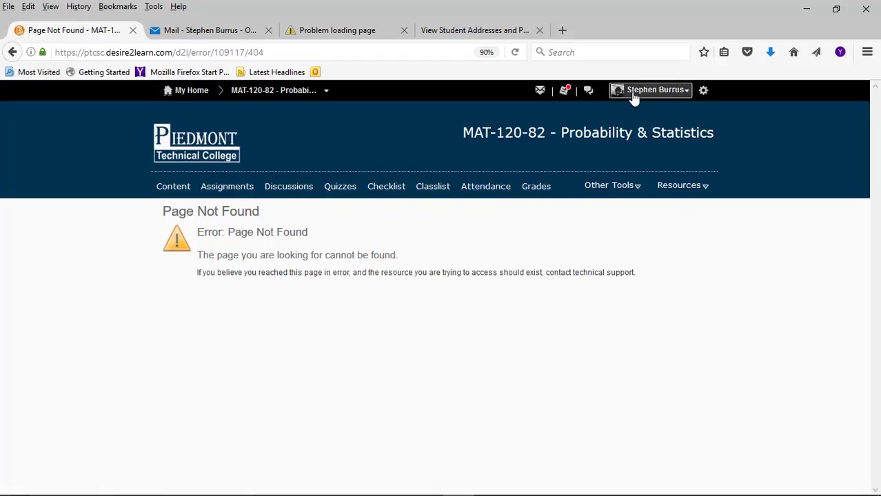
{"action": "left_click", "coordinate": [632, 99]}
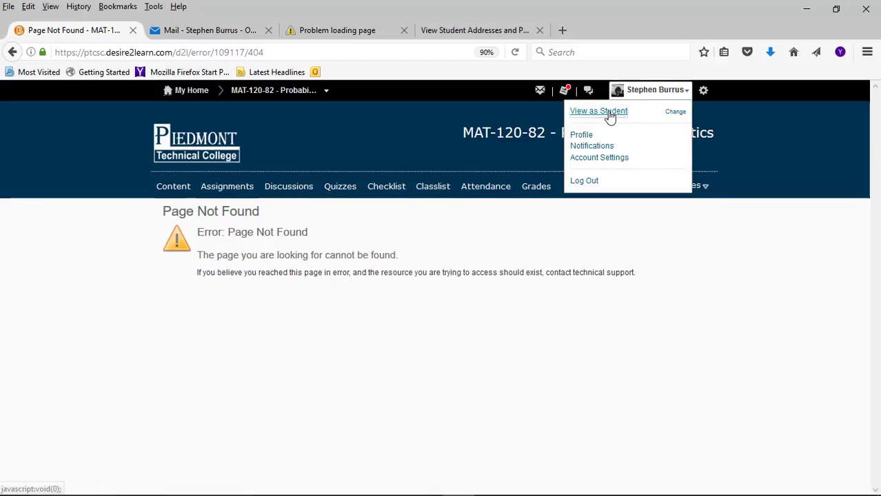
{"action": "left_click", "coordinate": [606, 111]}
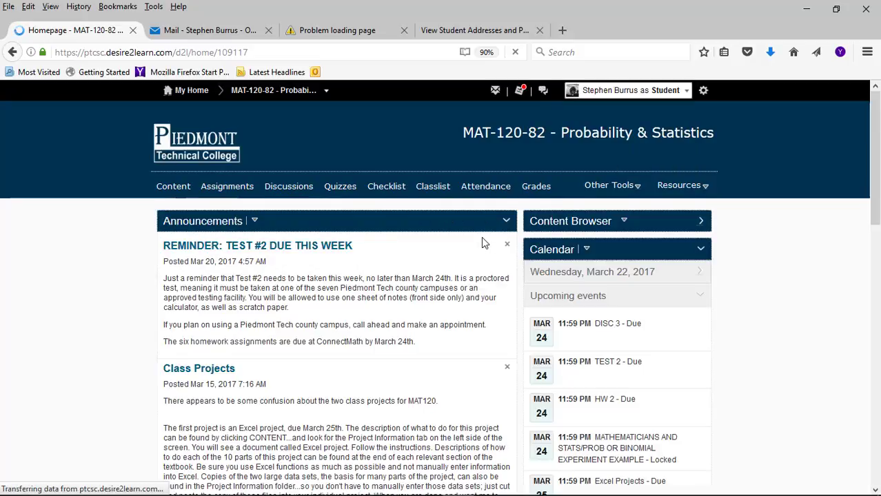
Open the Excel Projects folder from the assignments list and scroll through its Excel Grading Rubric
{"action": "left_click", "coordinate": [217, 195]}
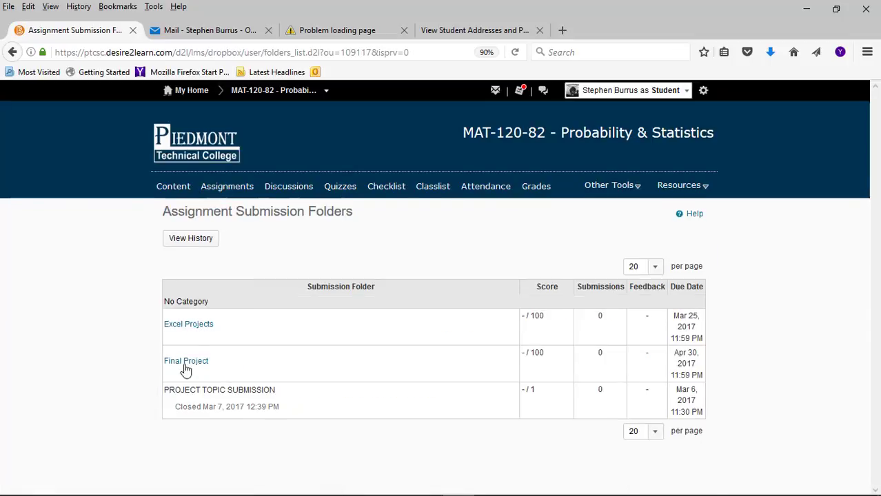
{"action": "left_click", "coordinate": [189, 325]}
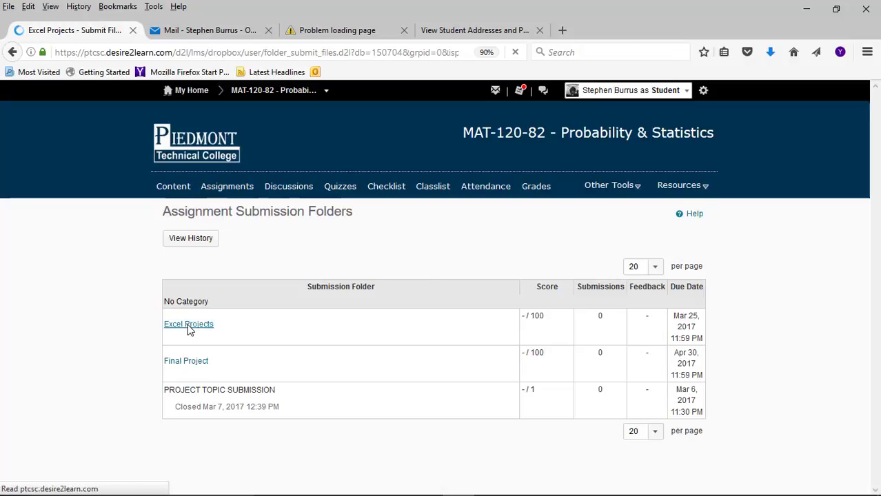
{"action": "scroll", "coordinate": [345, 324], "scroll_direction": "down", "scroll_amount": 3}
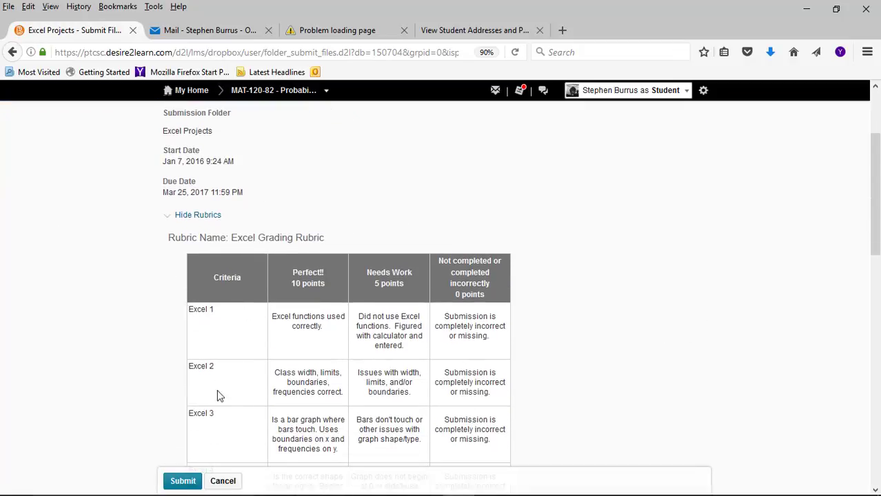
{"action": "scroll", "coordinate": [514, 355], "scroll_direction": "down", "scroll_amount": 3}
{"action": "scroll", "coordinate": [258, 315], "scroll_direction": "down", "scroll_amount": 10}
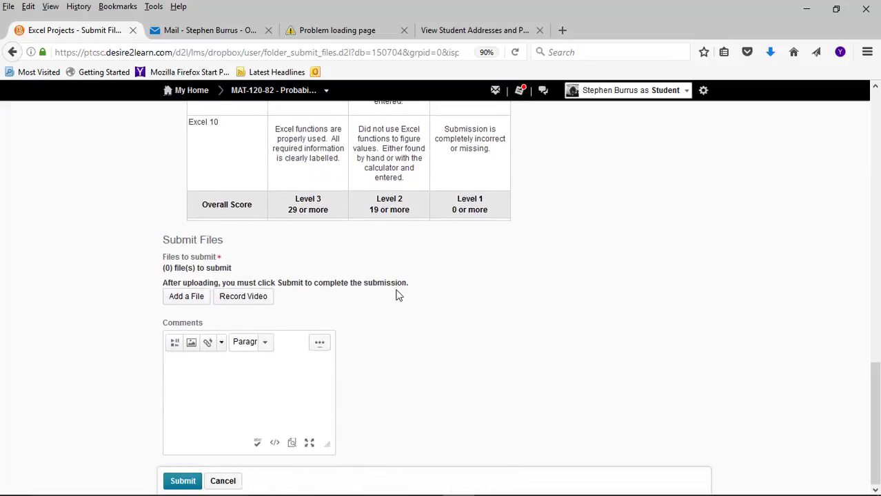
{"action": "scroll", "coordinate": [397, 295], "scroll_direction": "up", "scroll_amount": 3}
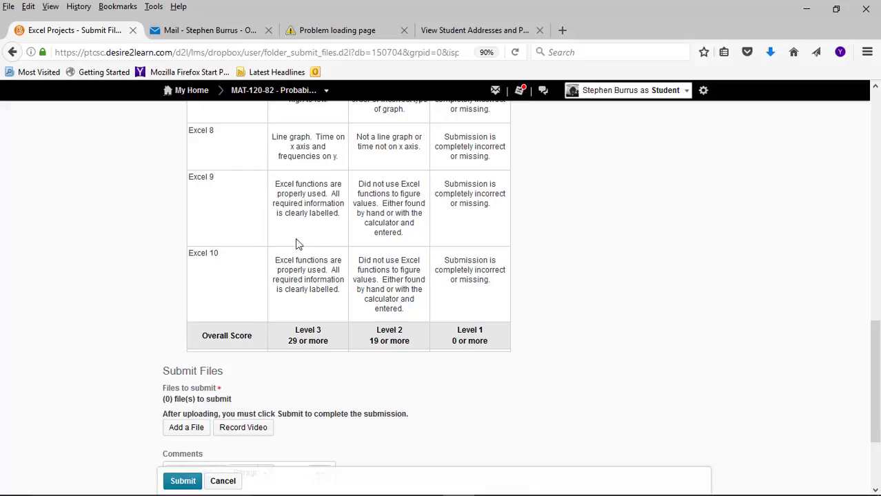
{"action": "scroll", "coordinate": [299, 279], "scroll_direction": "up", "scroll_amount": 8}
{"action": "scroll", "coordinate": [298, 281], "scroll_direction": "up", "scroll_amount": 2}
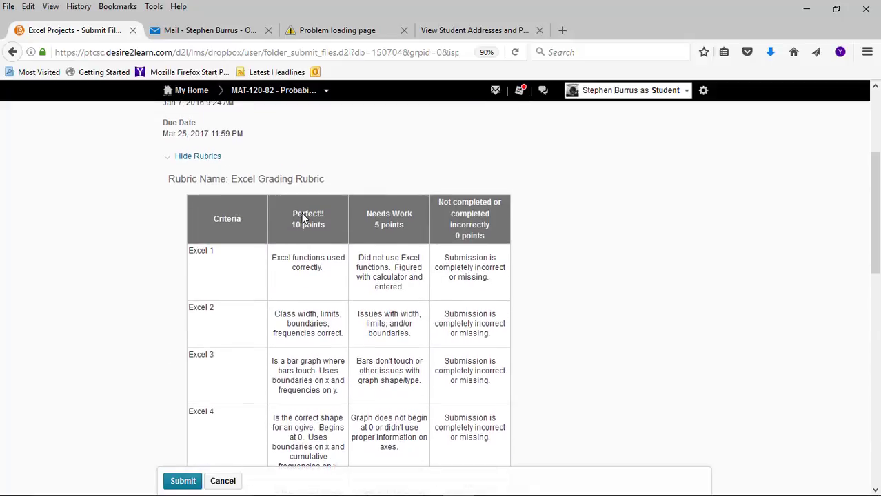
{"action": "scroll", "coordinate": [312, 445], "scroll_direction": "down", "scroll_amount": 7}
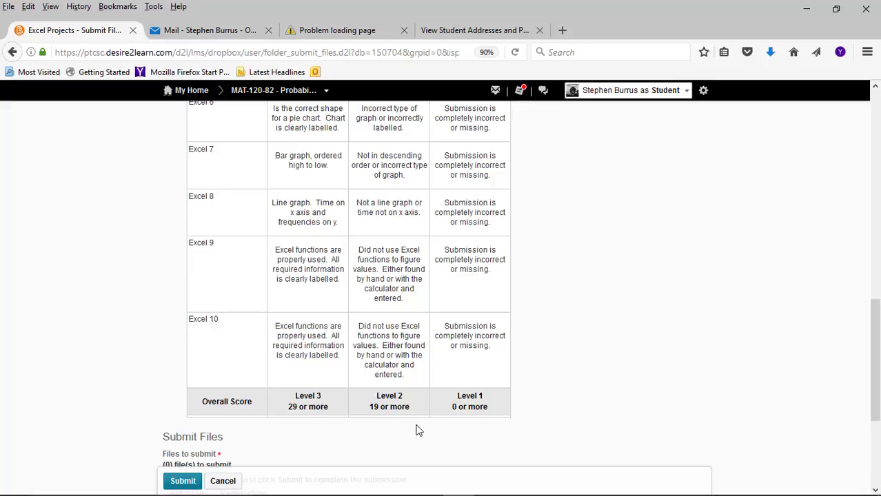
{"action": "scroll", "coordinate": [415, 430], "scroll_direction": "up", "scroll_amount": 7}
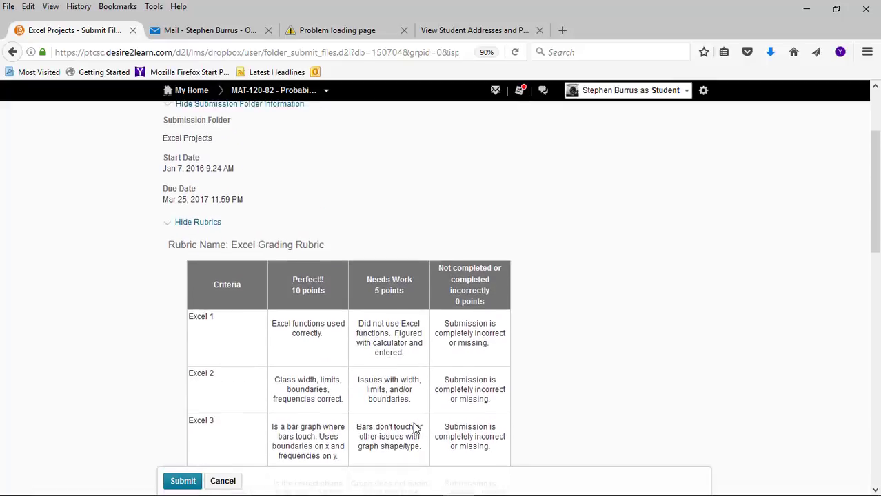
{"action": "scroll", "coordinate": [290, 210], "scroll_direction": "down", "scroll_amount": 7}
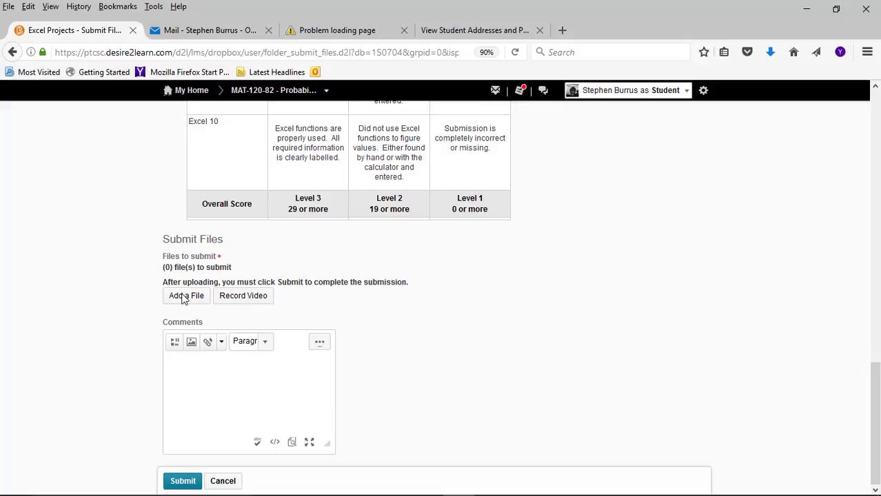
Start adding a file, picking the EXCEL file from the Desktop
{"action": "left_click", "coordinate": [185, 296]}
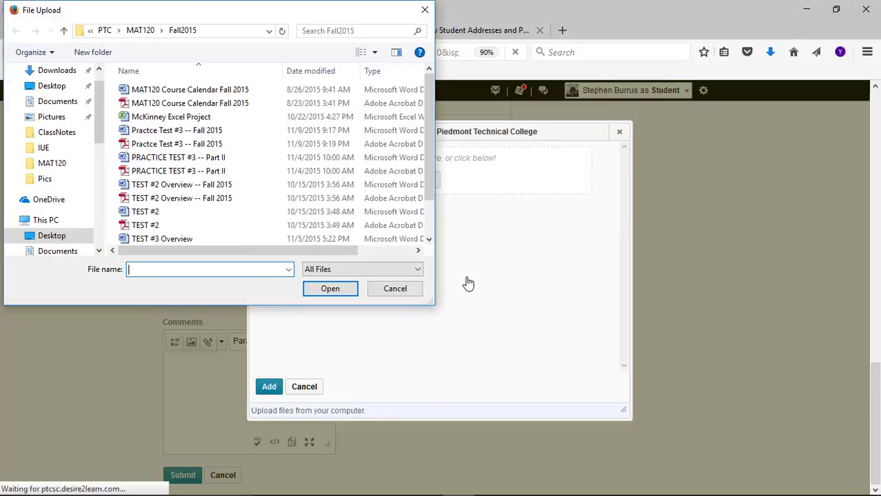
{"action": "left_click", "coordinate": [63, 88]}
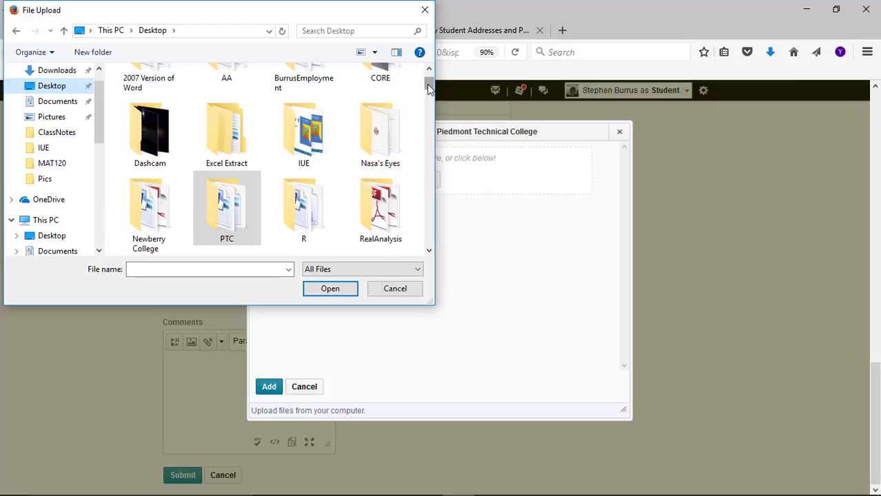
{"action": "left_click_drag", "start_coordinate": [429, 85], "coordinate": [406, 141]}
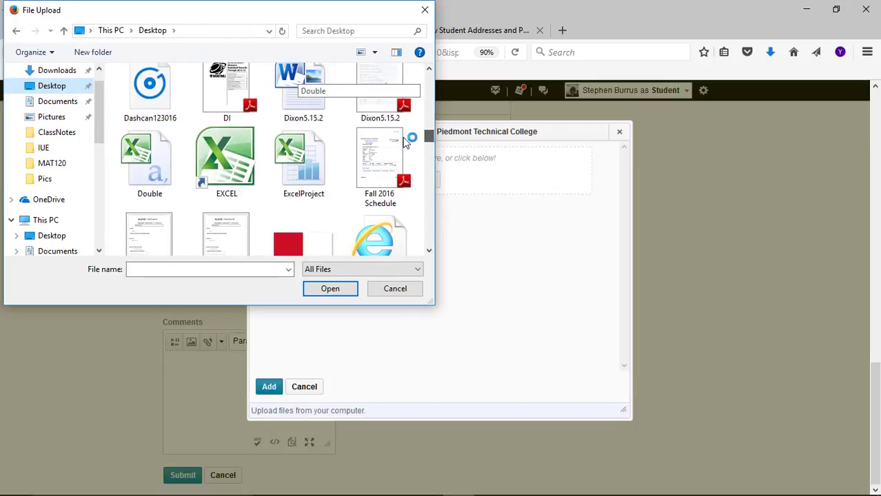
{"action": "left_click", "coordinate": [222, 172]}
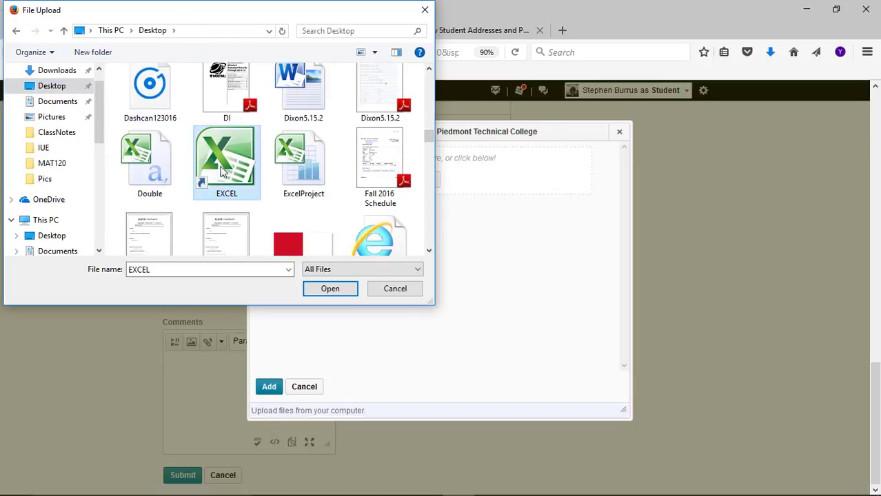
{"action": "left_click", "coordinate": [322, 292]}
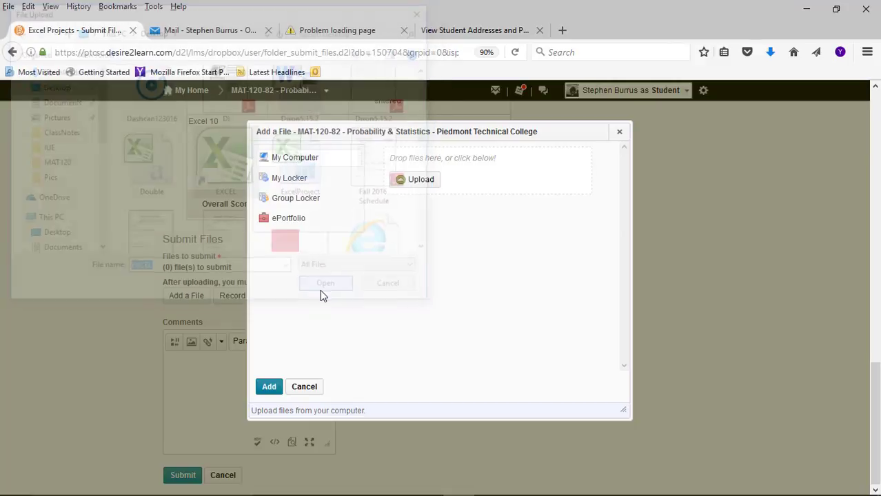
{"action": "left_click", "coordinate": [269, 387]}
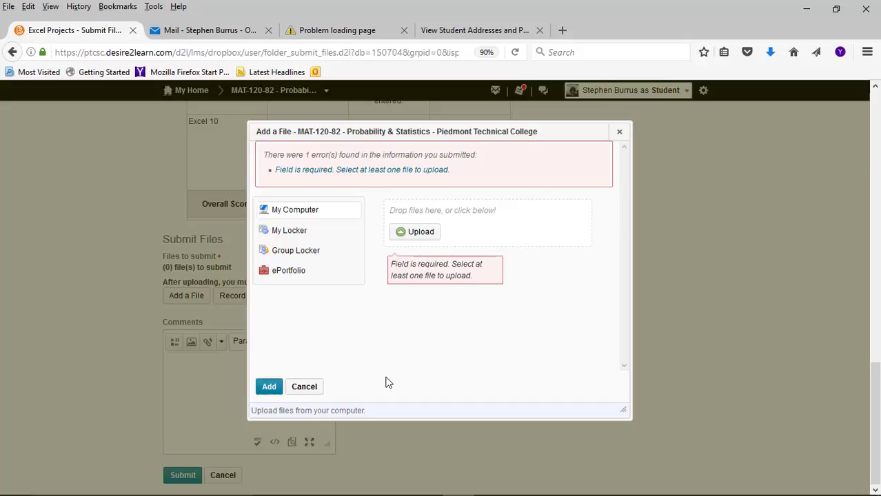
Upload 2013-2014.ods from the Desktop and attach it to the submission
{"action": "left_click", "coordinate": [421, 234]}
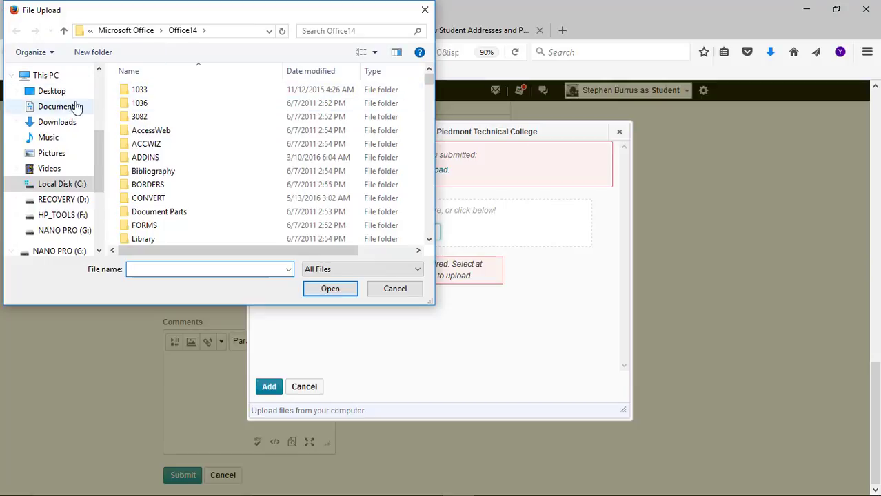
{"action": "left_click", "coordinate": [52, 91]}
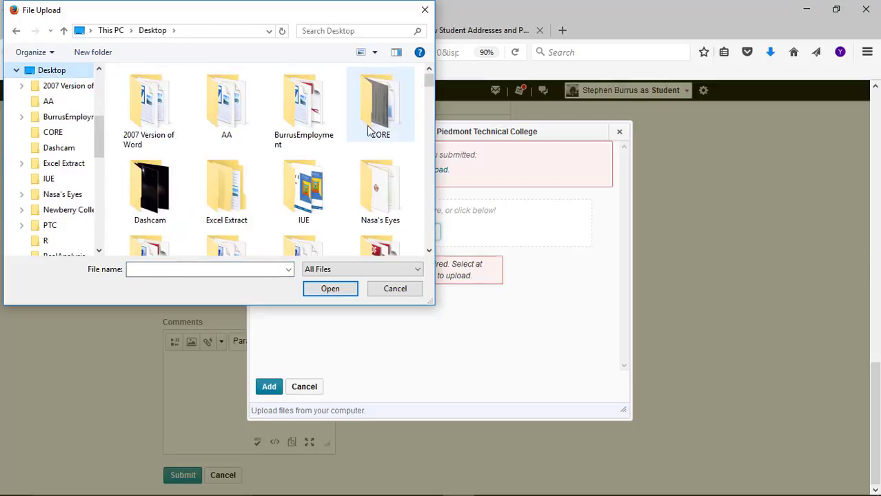
{"action": "scroll", "coordinate": [434, 153], "scroll_direction": "down", "scroll_amount": 3}
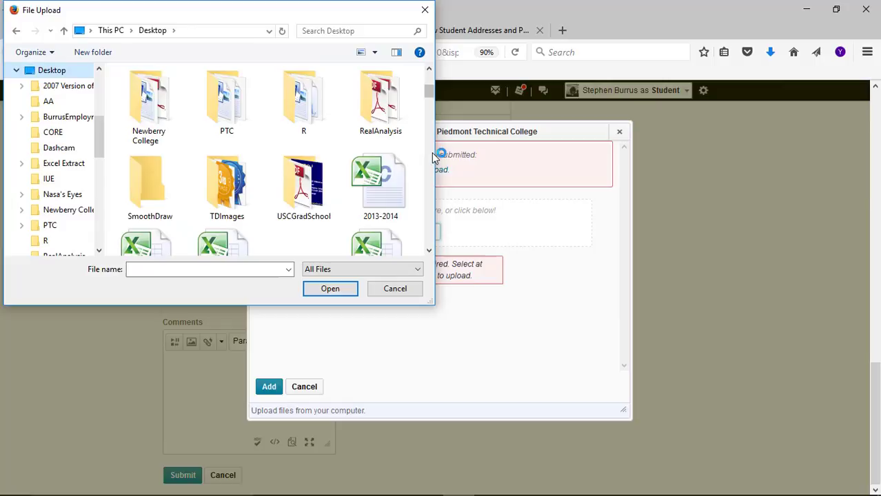
{"action": "left_click", "coordinate": [389, 191]}
{"action": "left_click", "coordinate": [331, 290]}
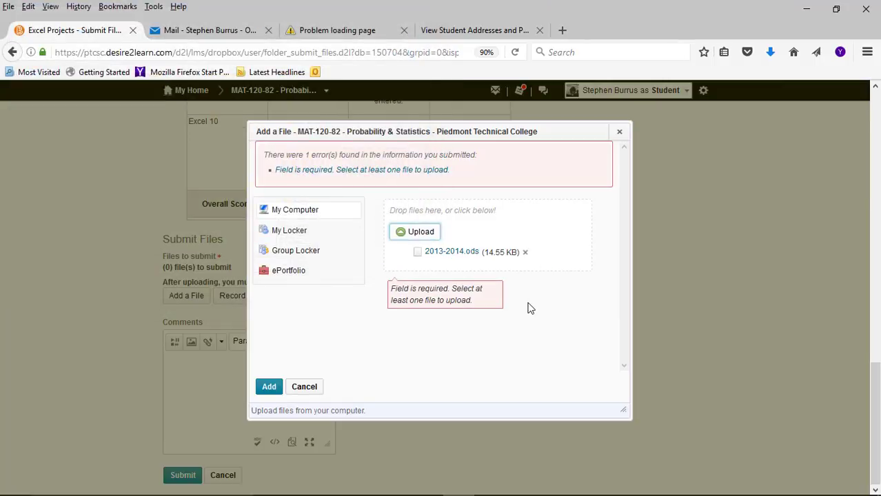
{"action": "left_click", "coordinate": [266, 390]}
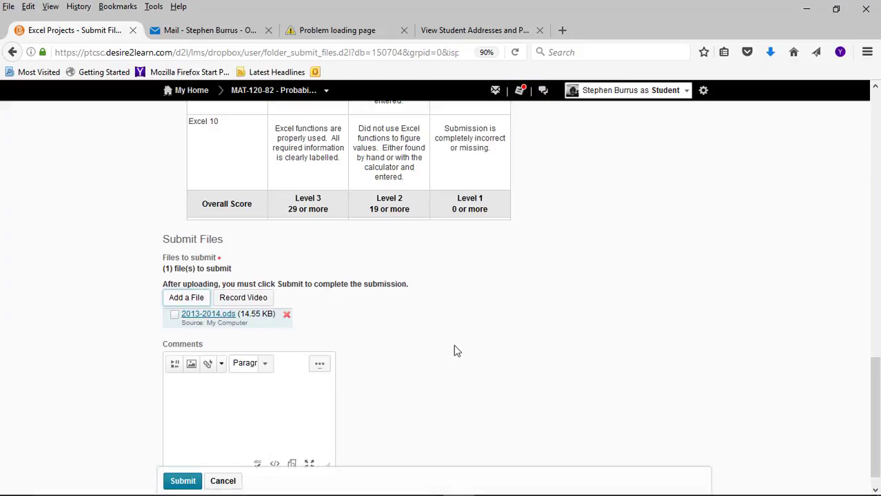
Add the comment 'Pleease look over my Excel project.' and submit the file
{"action": "scroll", "coordinate": [334, 327], "scroll_direction": "down", "scroll_amount": 1}
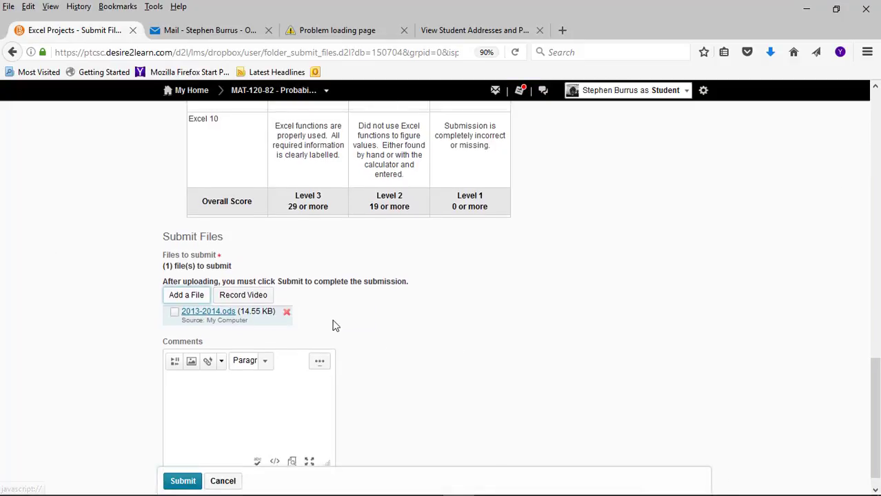
{"action": "left_click", "coordinate": [270, 390]}
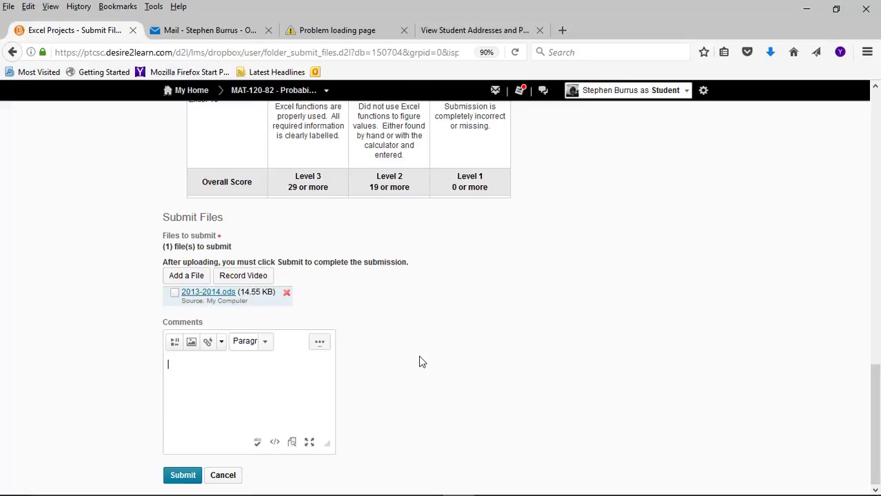
{"action": "type", "text": "Pleease look over my Excel project."}
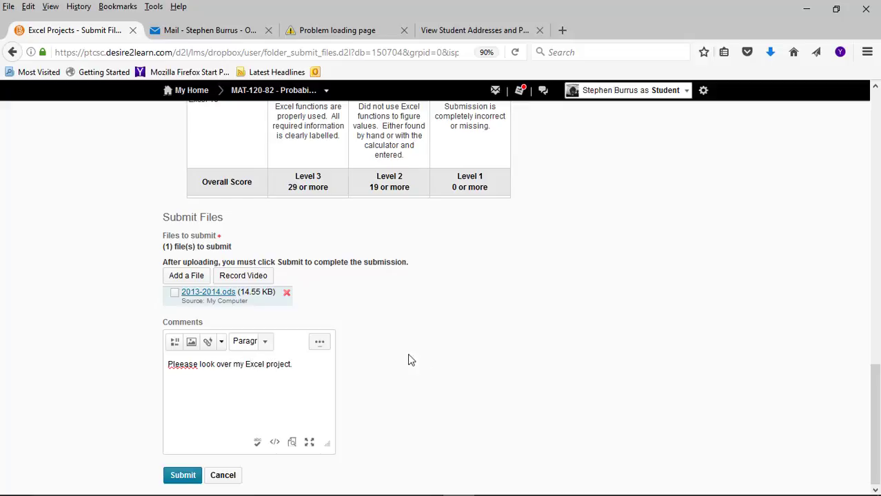
{"action": "left_click", "coordinate": [176, 476]}
{"action": "scroll", "coordinate": [445, 420], "scroll_direction": "up", "scroll_amount": 3}
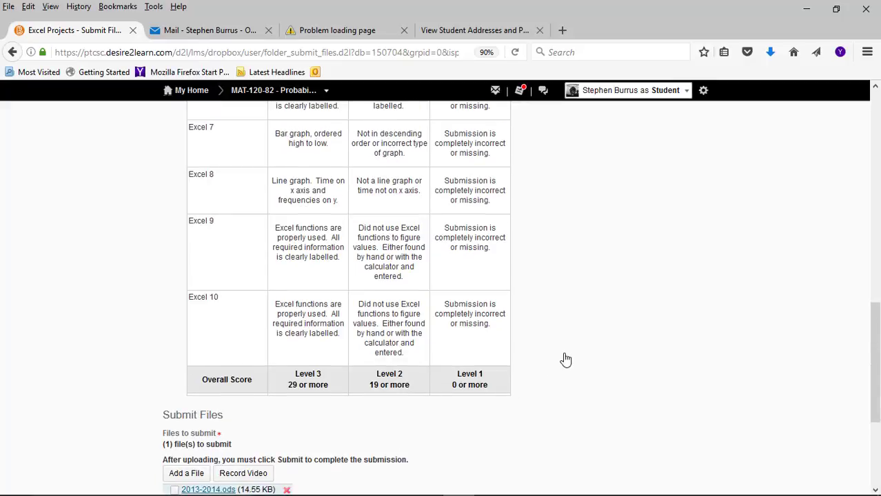
{"action": "scroll", "coordinate": [565, 360], "scroll_direction": "up", "scroll_amount": 10}
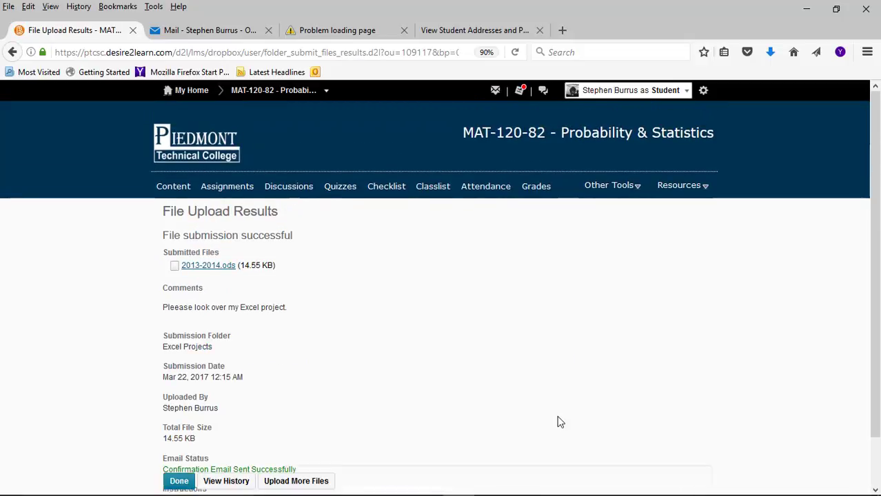
{"action": "scroll", "coordinate": [556, 419], "scroll_direction": "down", "scroll_amount": 2}
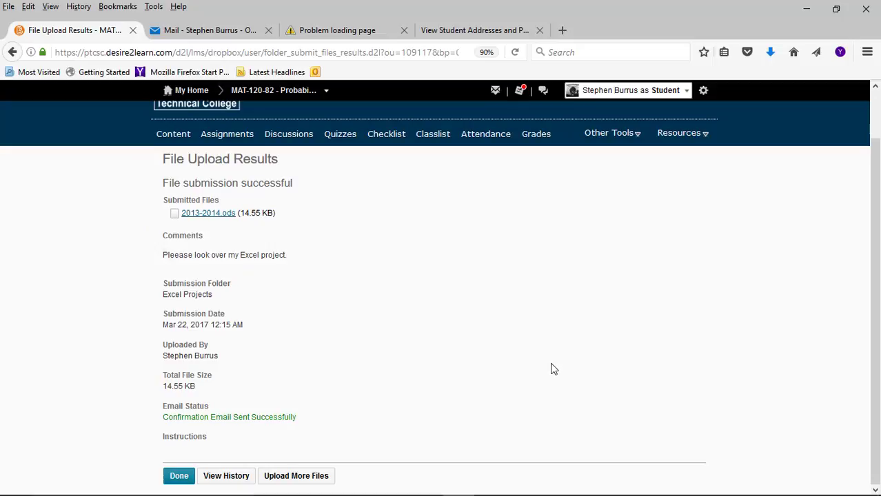
{"action": "scroll", "coordinate": [552, 369], "scroll_direction": "up", "scroll_amount": 2}
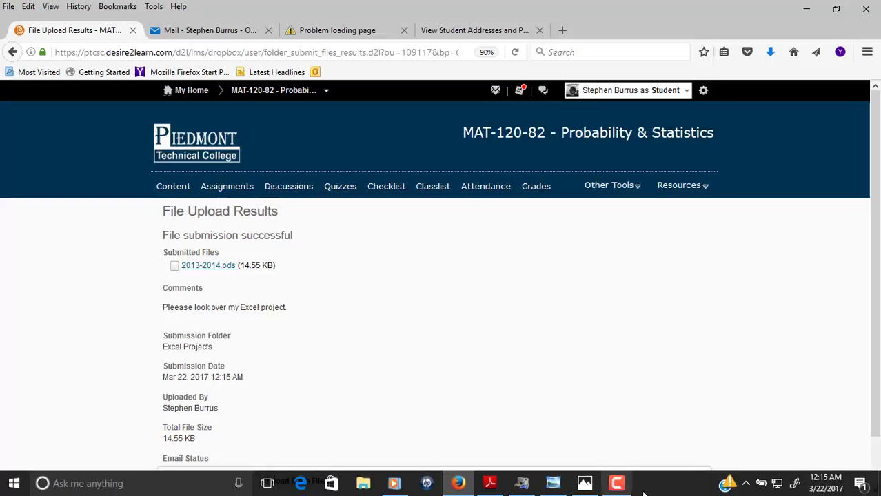
{"action": "left_click", "coordinate": [617, 483]}
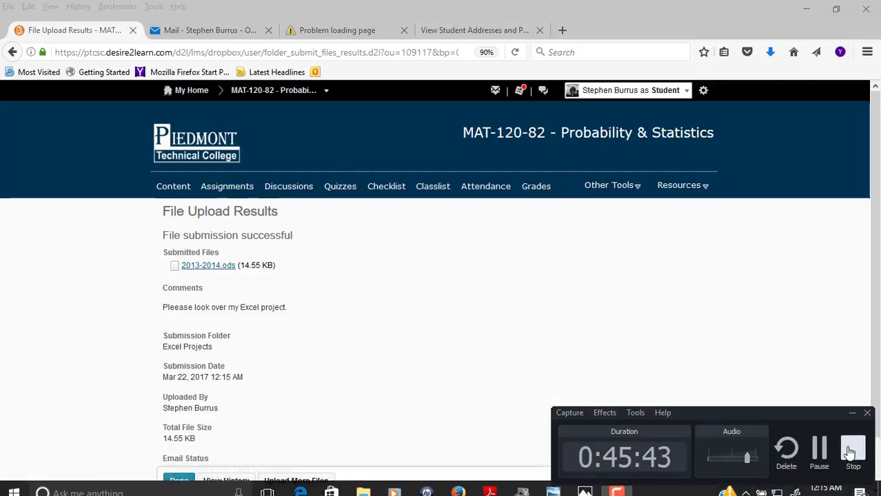